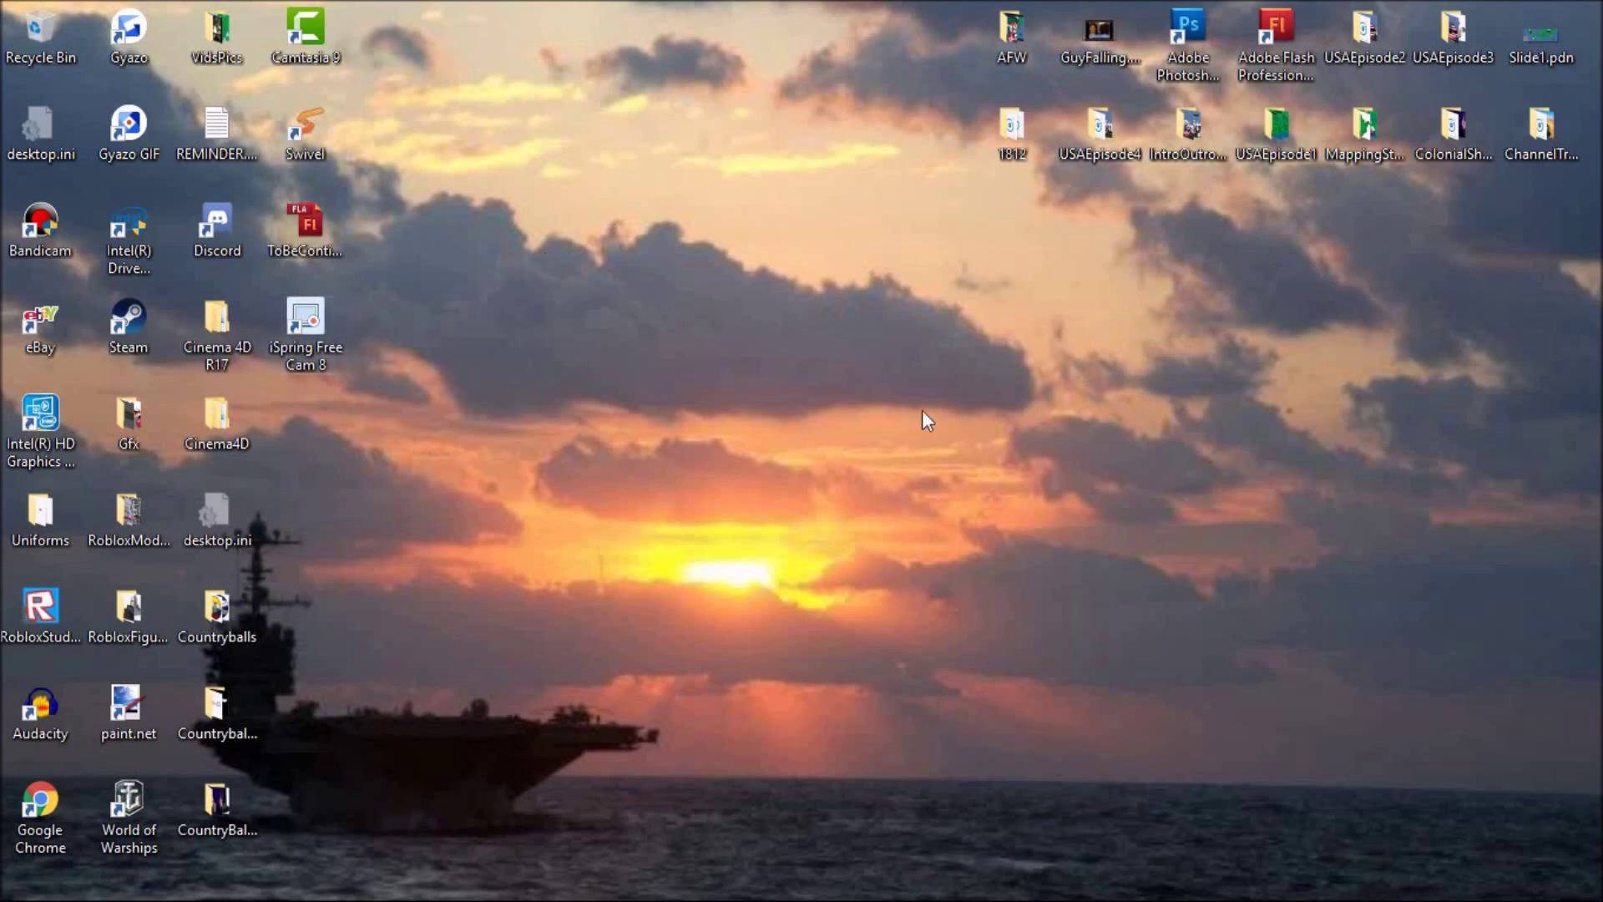
Clear the desktop icon selection and launch Adobe Flash Professional CS5 from its desktop shortcut
left_click(892, 273)
left_click_drag(725, 264, 1233, 506)
left_click_drag(854, 419, 1475, 243)
left_click_drag(547, 215, 728, 455)
left_click_drag(681, 396, 1159, 661)
left_click_drag(711, 251, 1411, 706)
left_click_drag(541, 416, 1152, 693)
left_click_drag(457, 252, 1567, 849)
left_click_drag(494, 357, 1550, 834)
double_click(1276, 32)
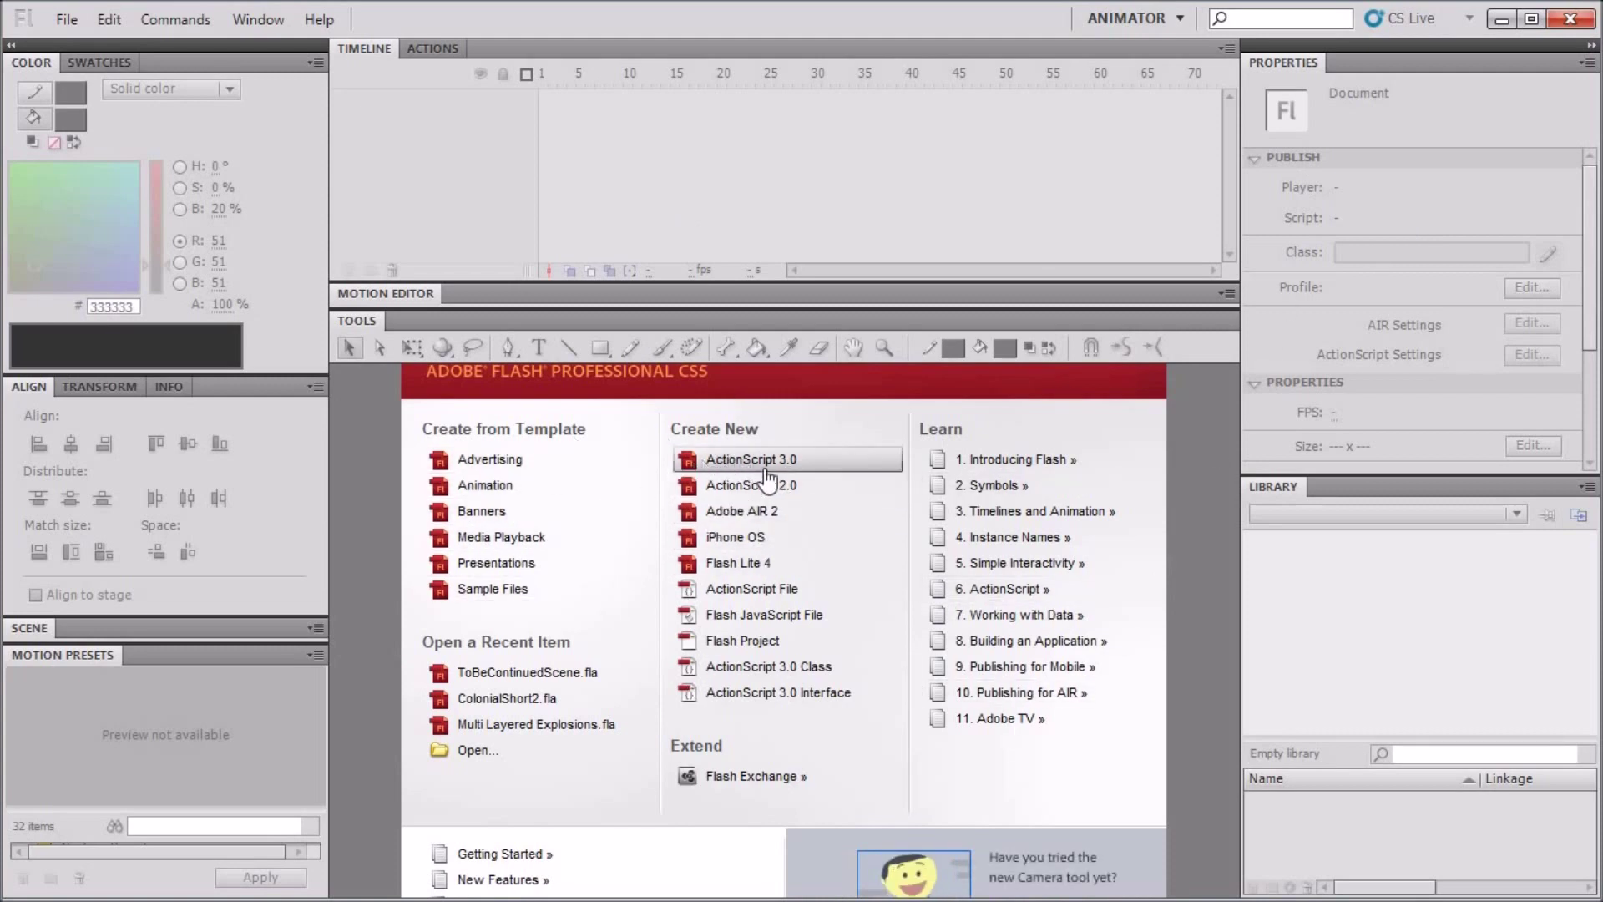
Create a new ActionScript 3.0 document and fit the stage in the window
left_click(829, 465)
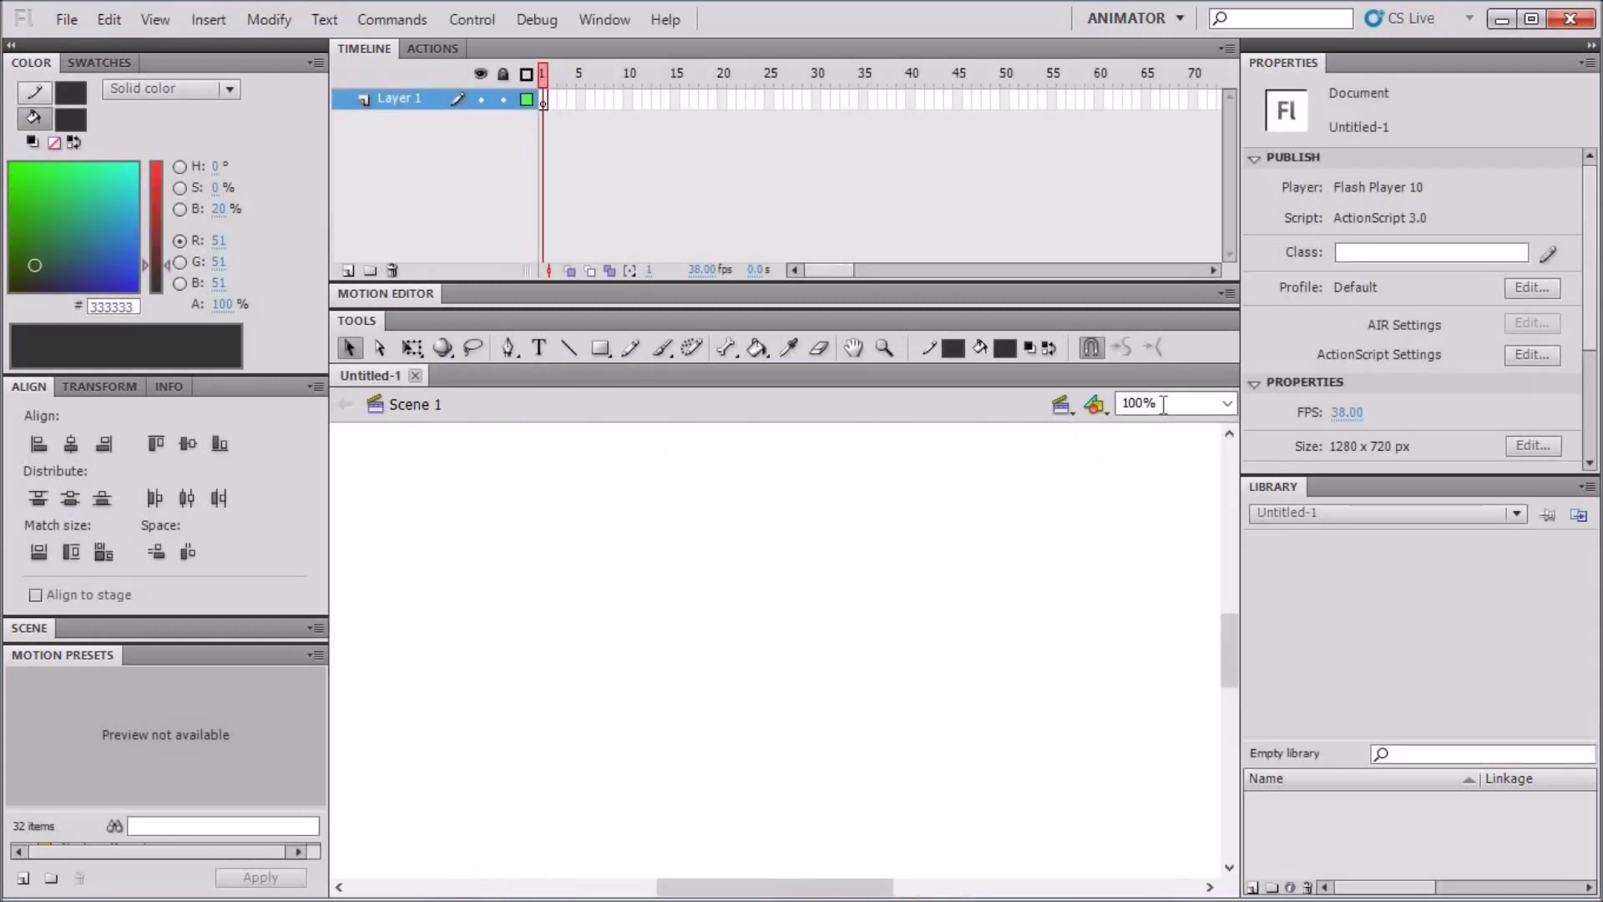
left_click(1227, 404)
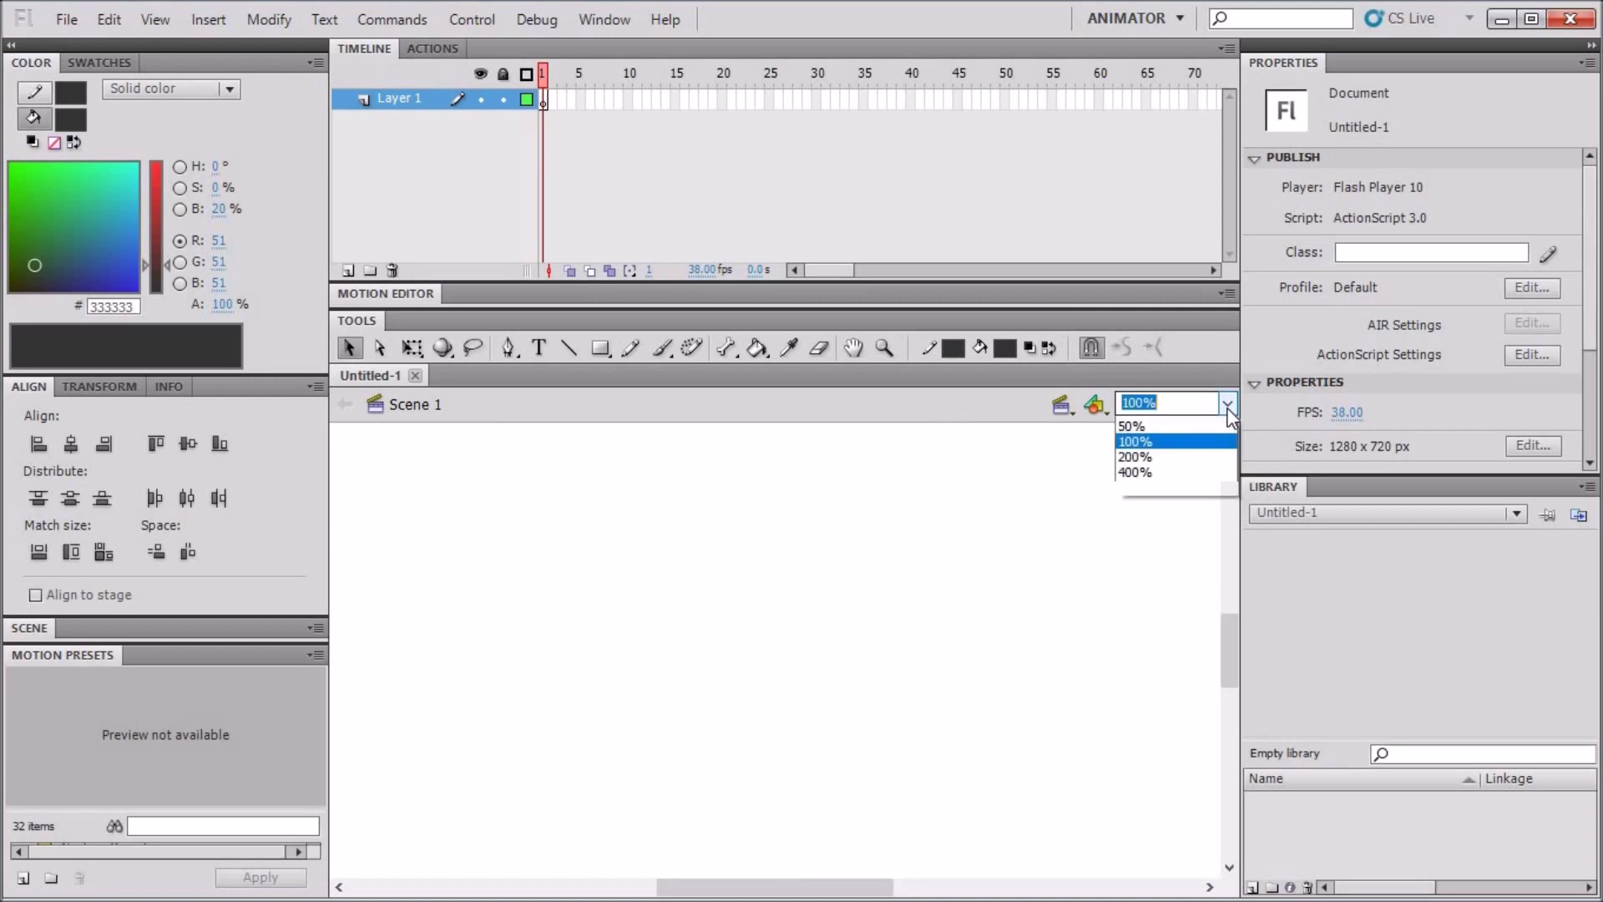
left_click(1176, 427)
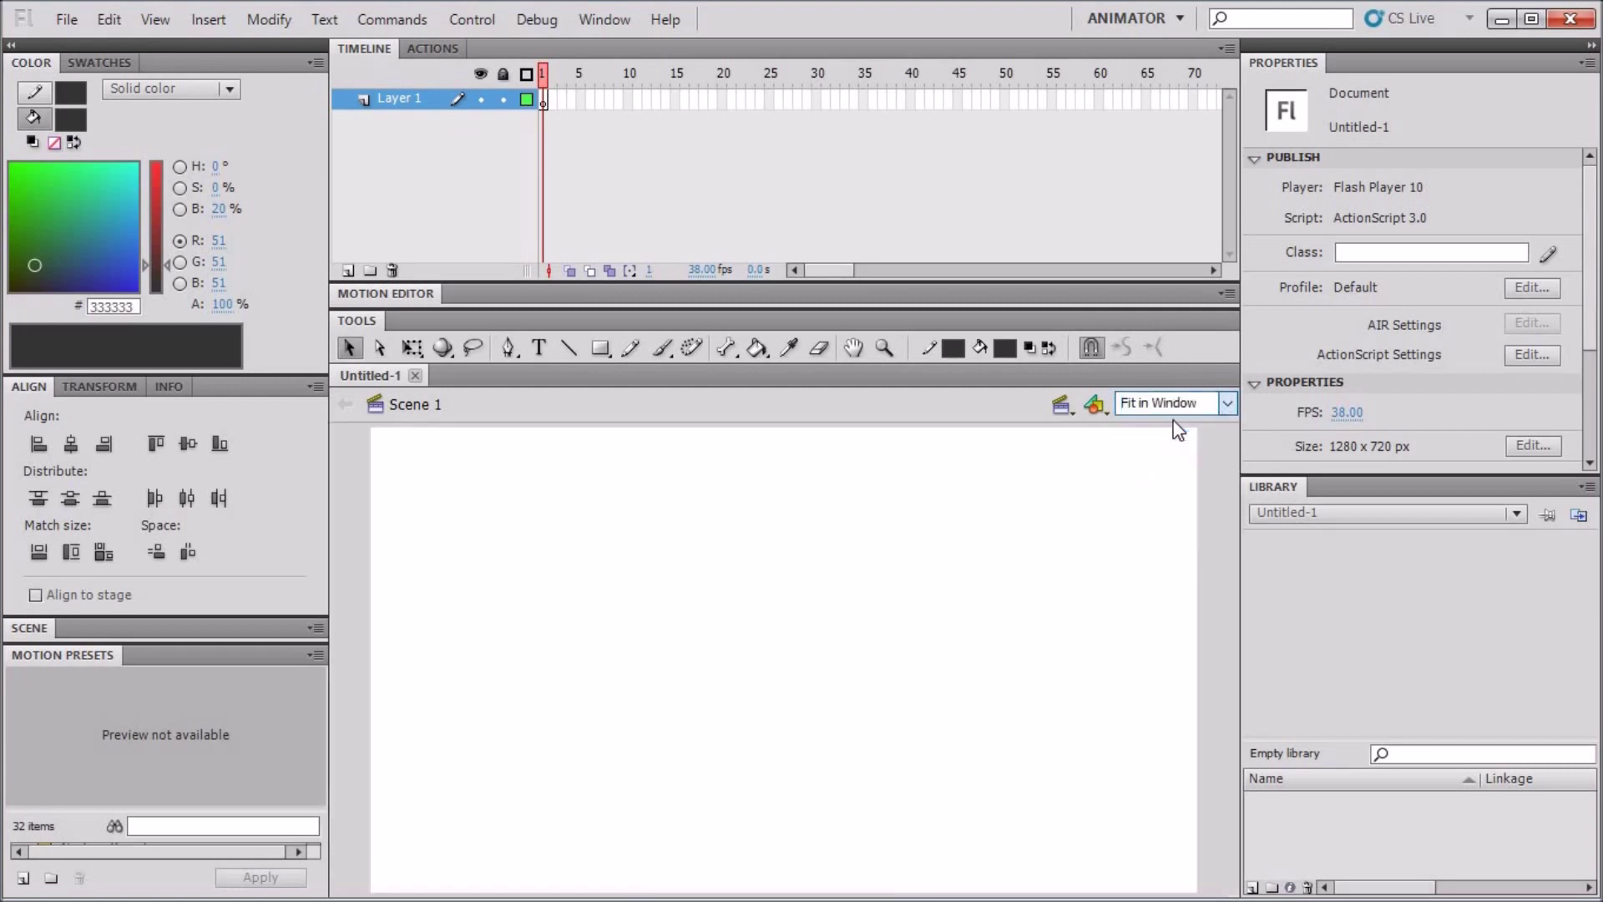
left_click(1149, 20)
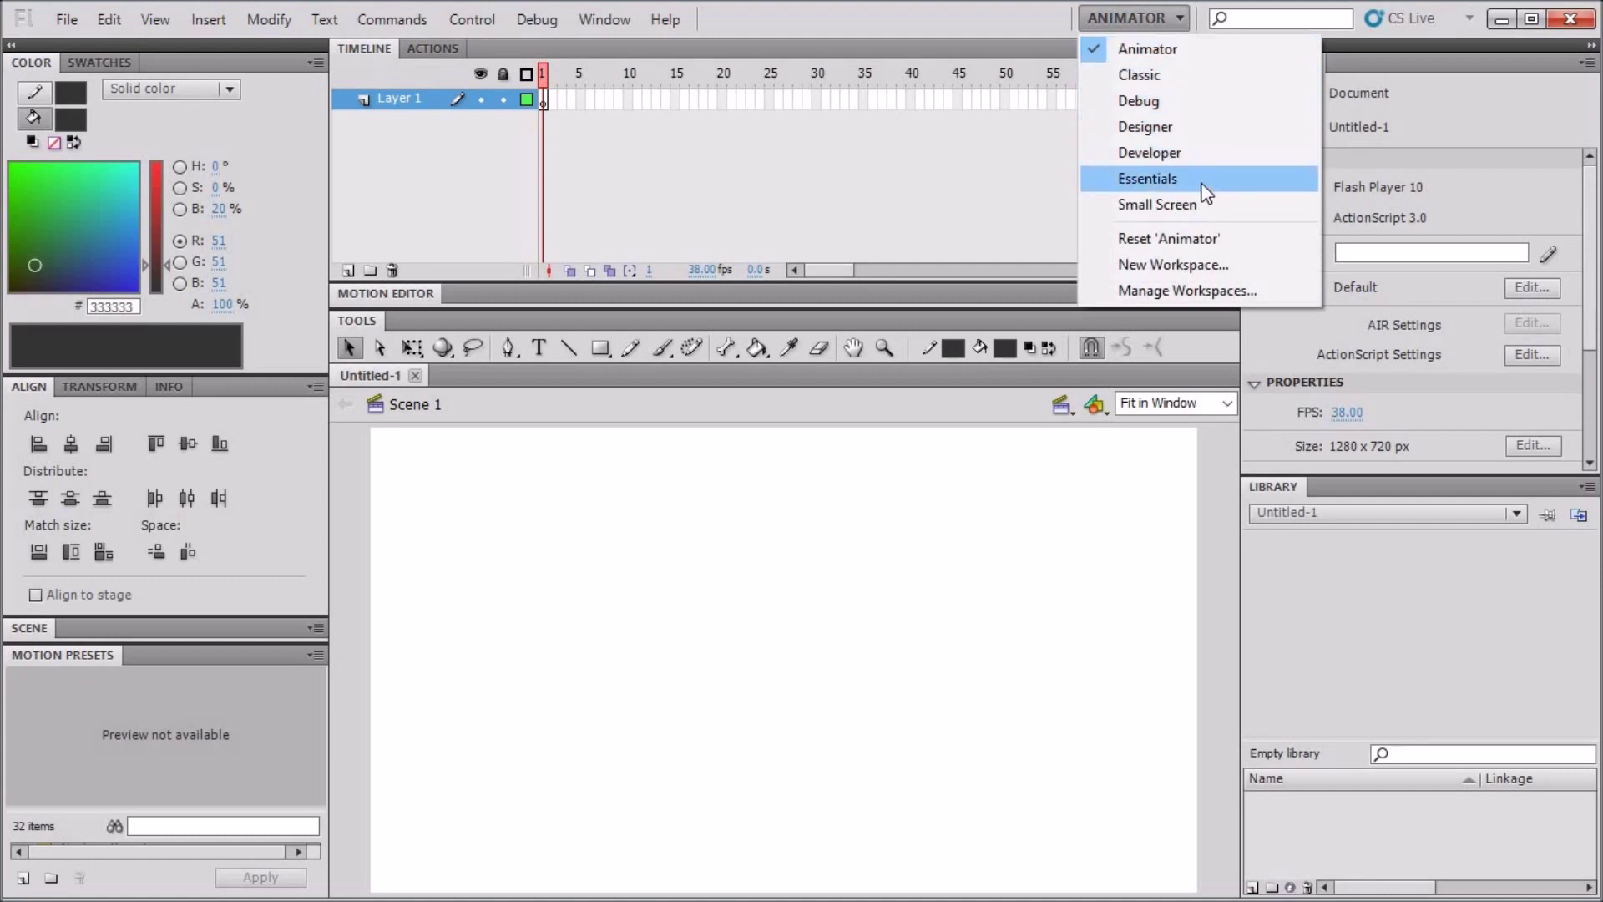
left_click(1119, 11)
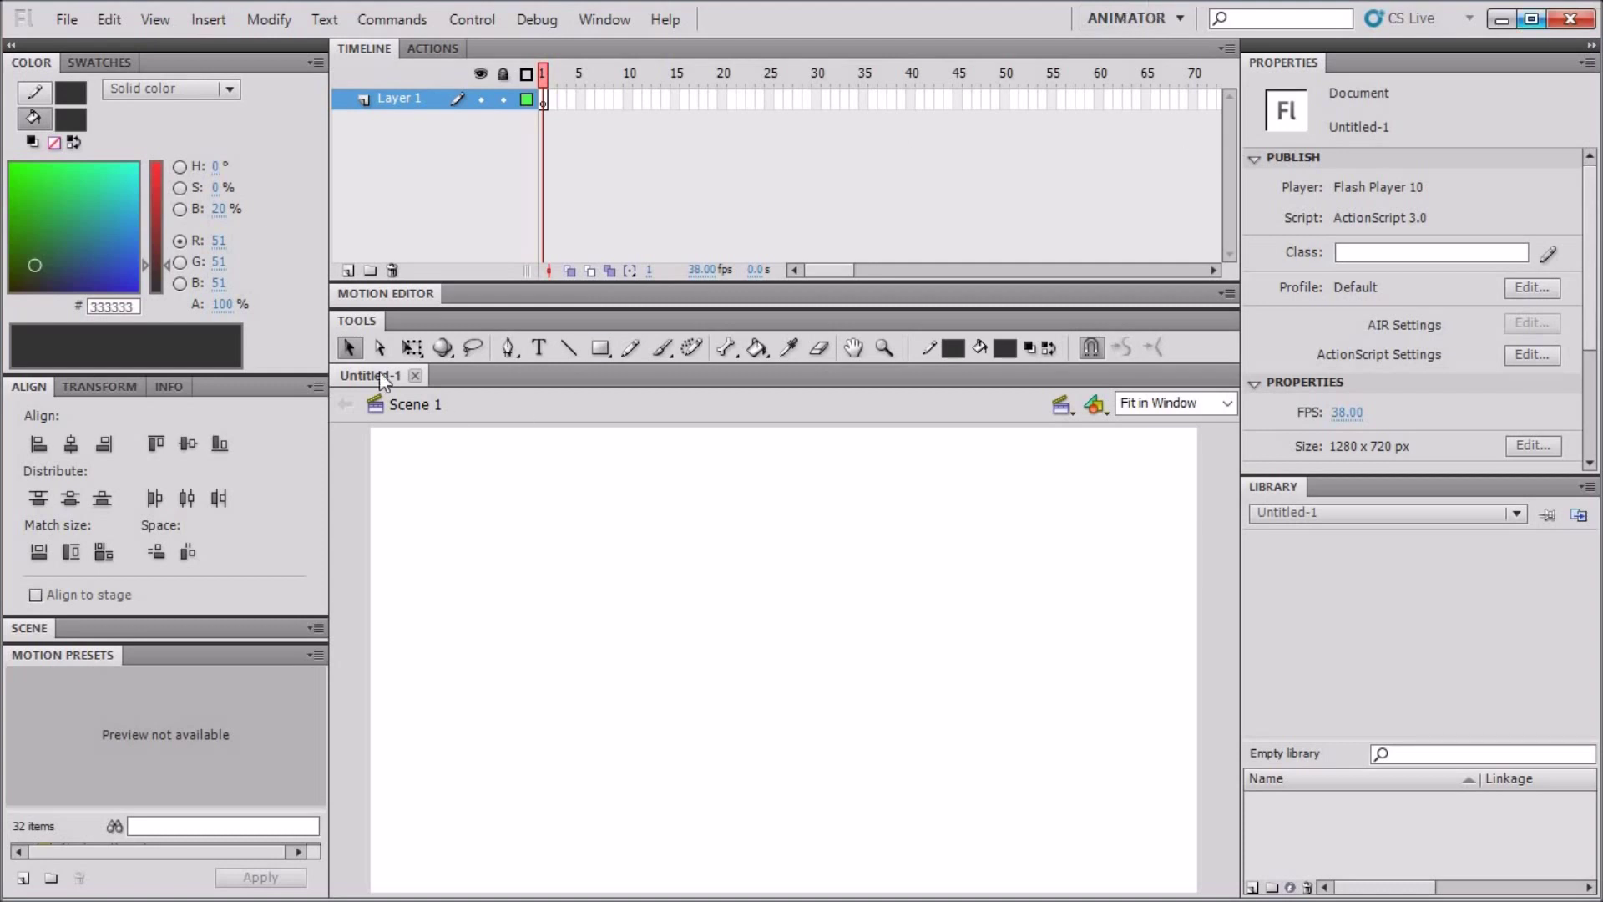
Add Layer 2 above Layer 1 and keep Layer 2 selected
left_click(347, 271)
left_click(404, 119)
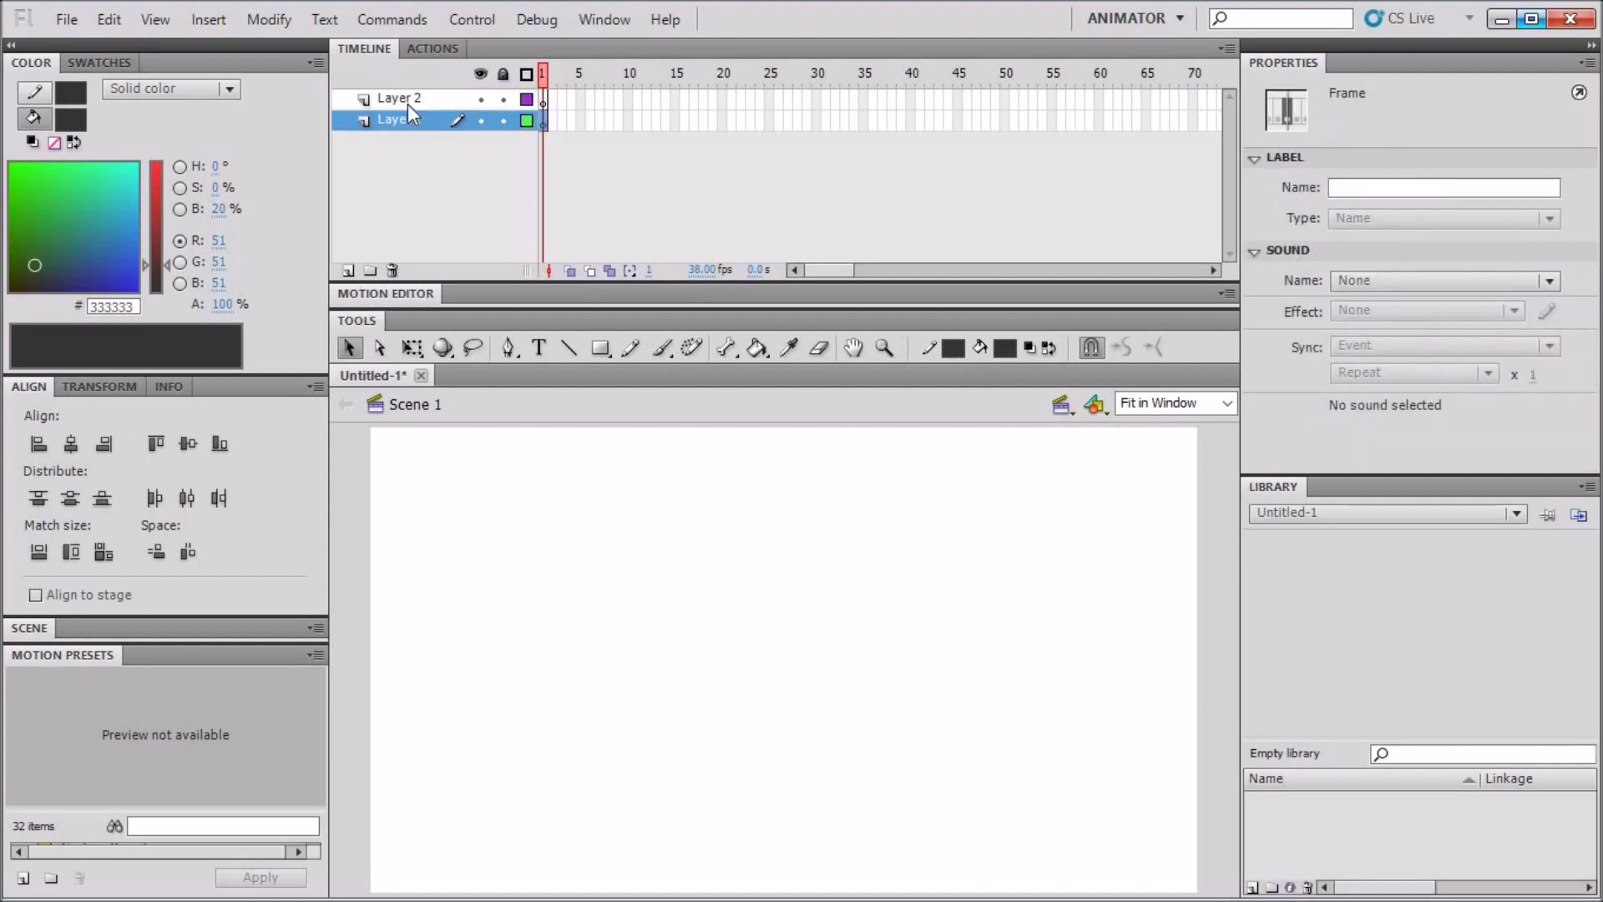
left_click(405, 98)
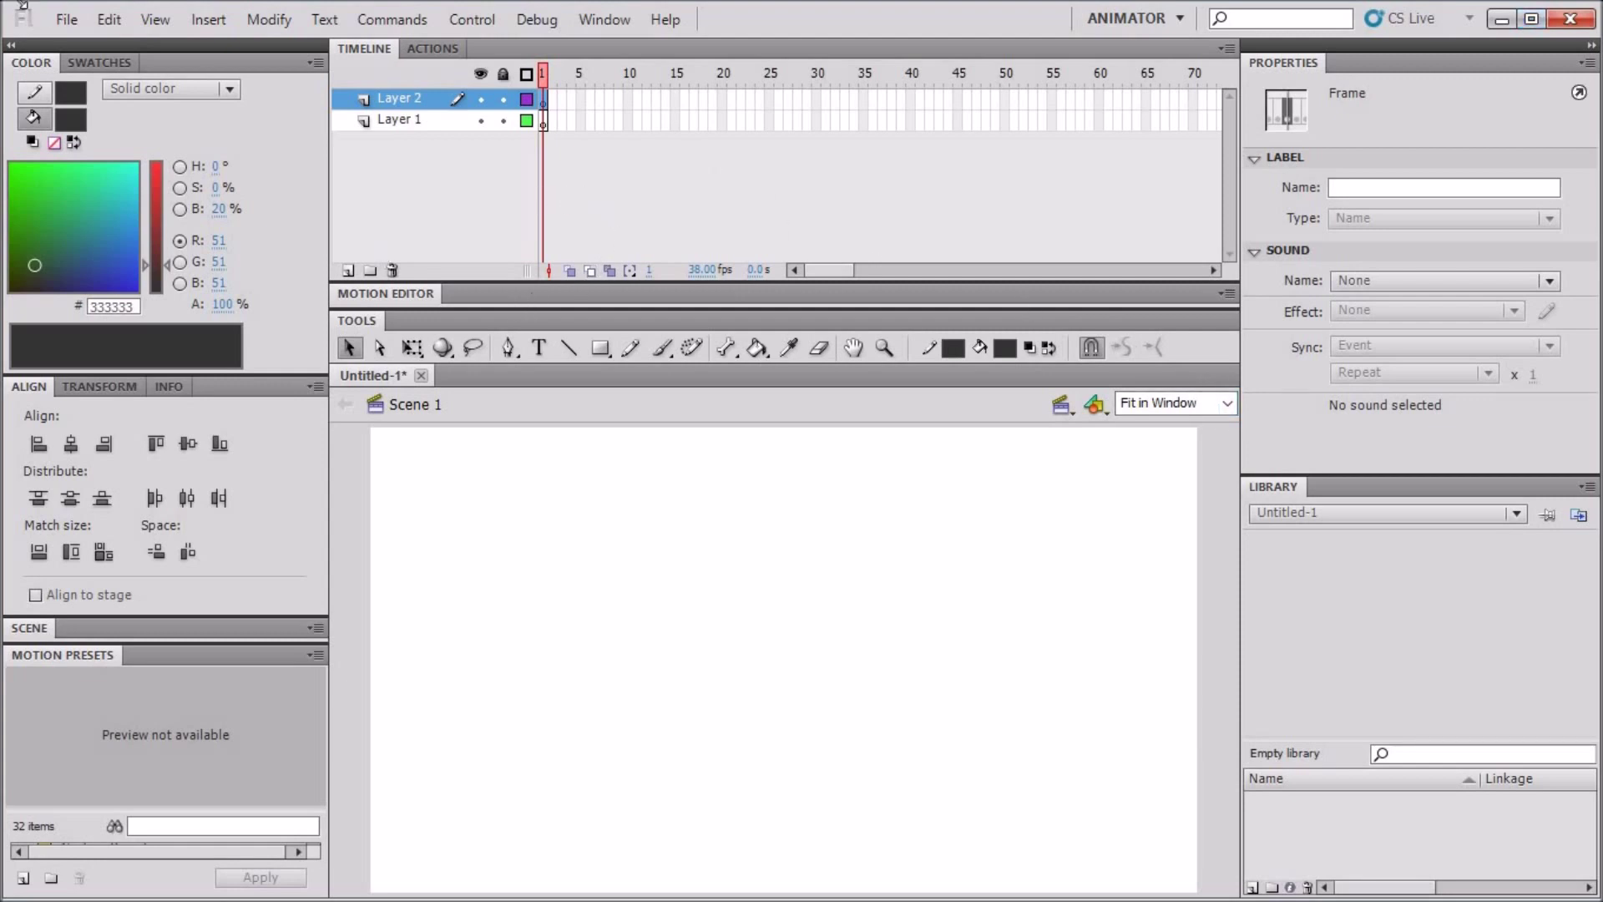
left_click(68, 19)
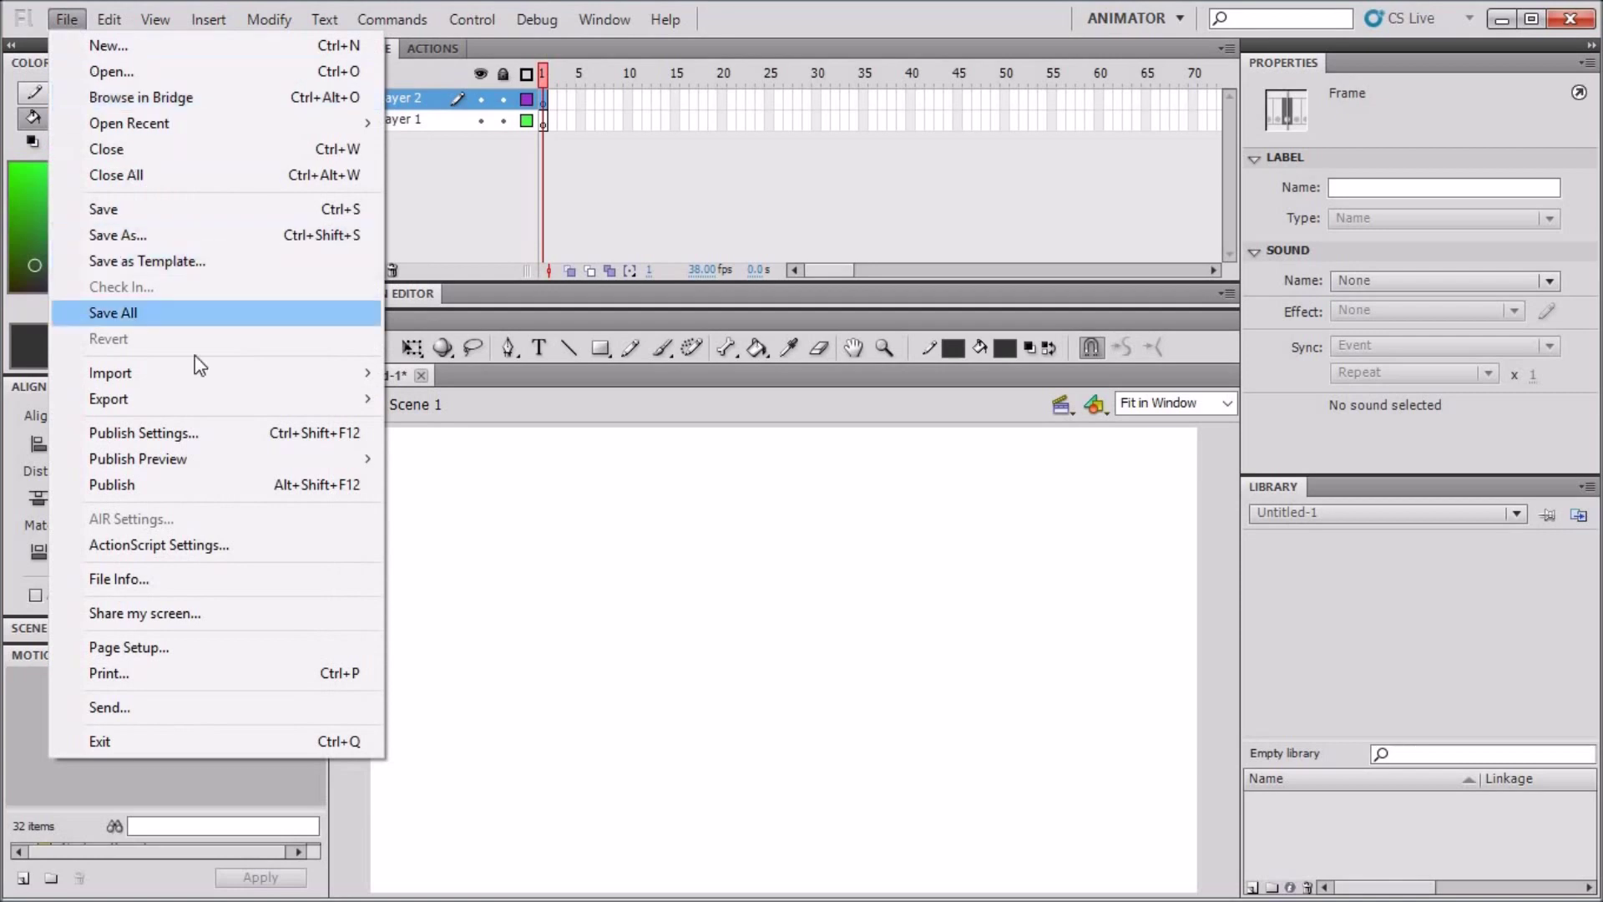
Start Import to Stage and browse to the Countryballs folder on the Desktop
mouse_move(193, 382)
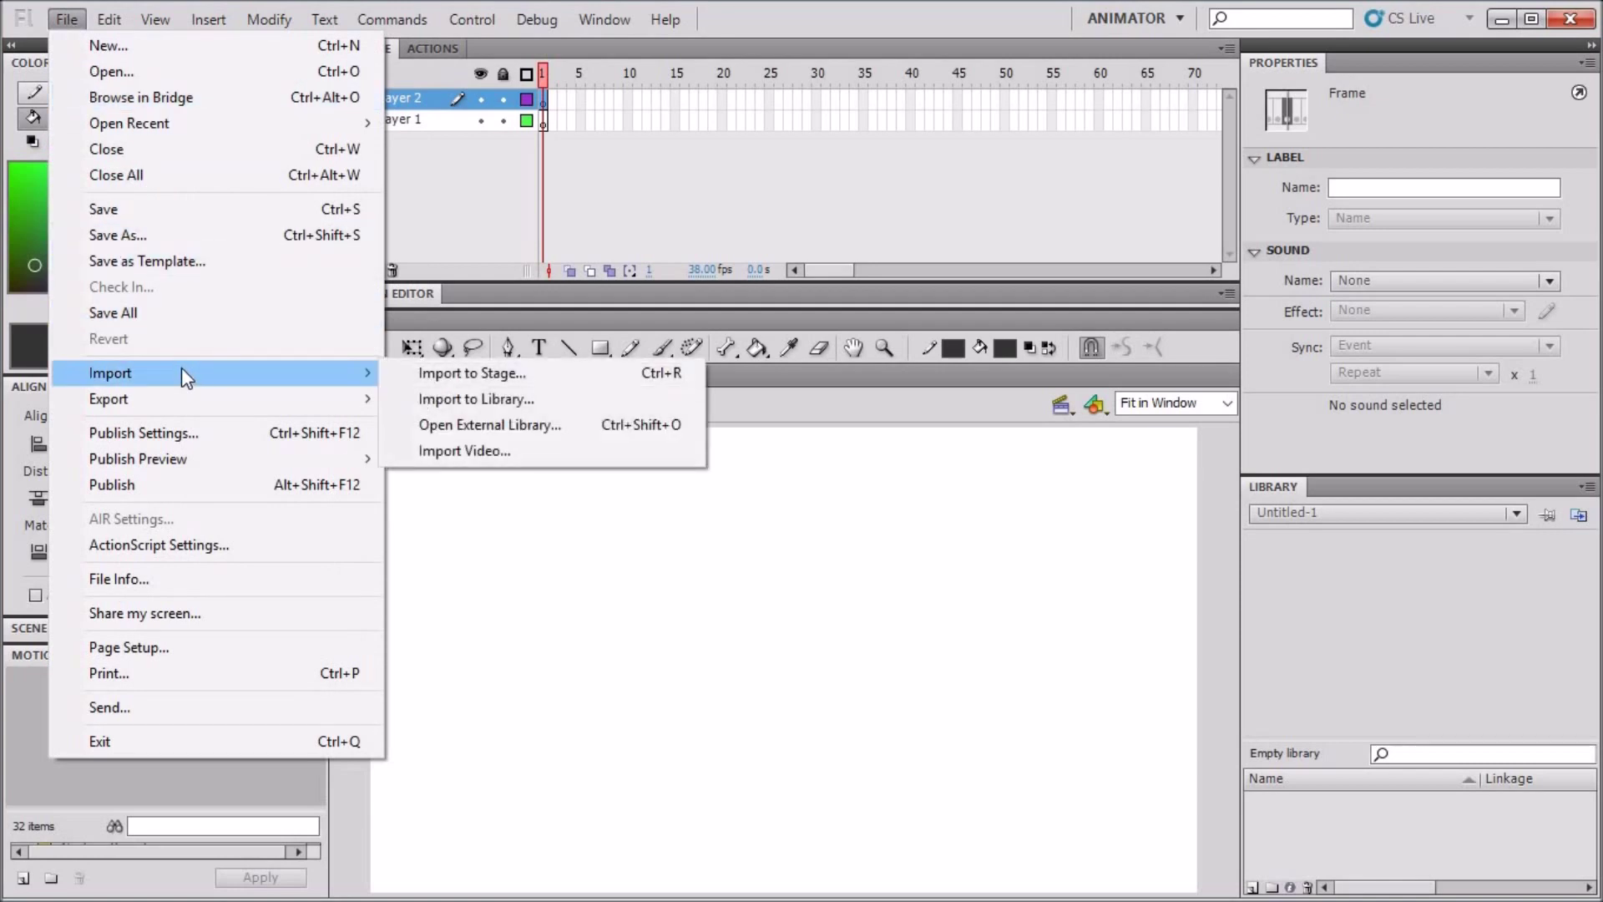
left_click(455, 377)
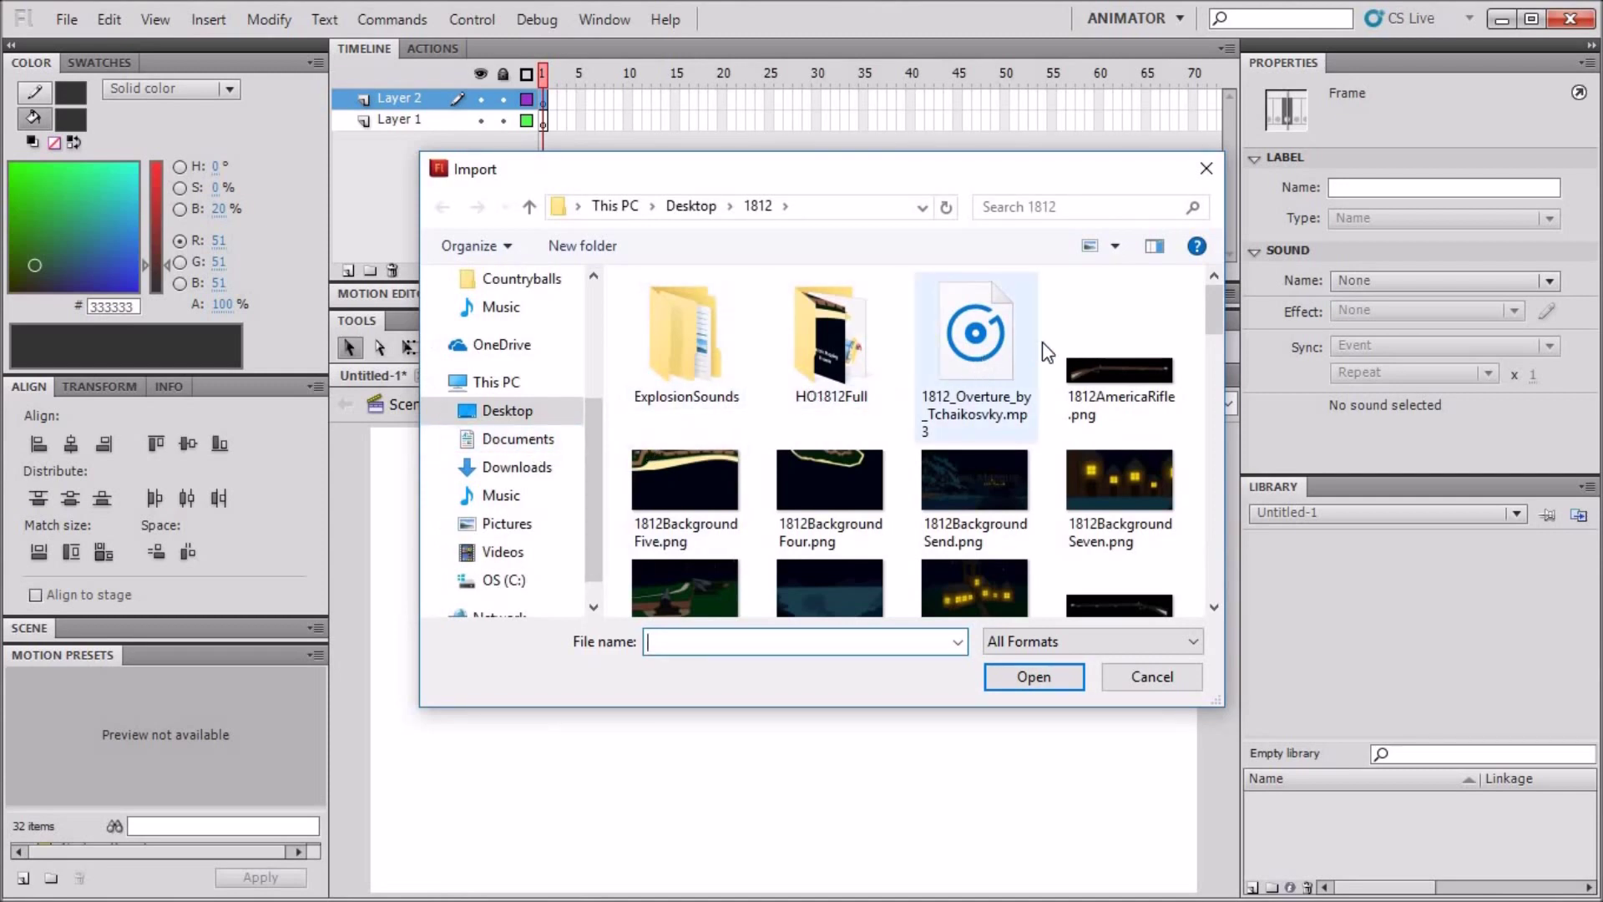
left_click(557, 418)
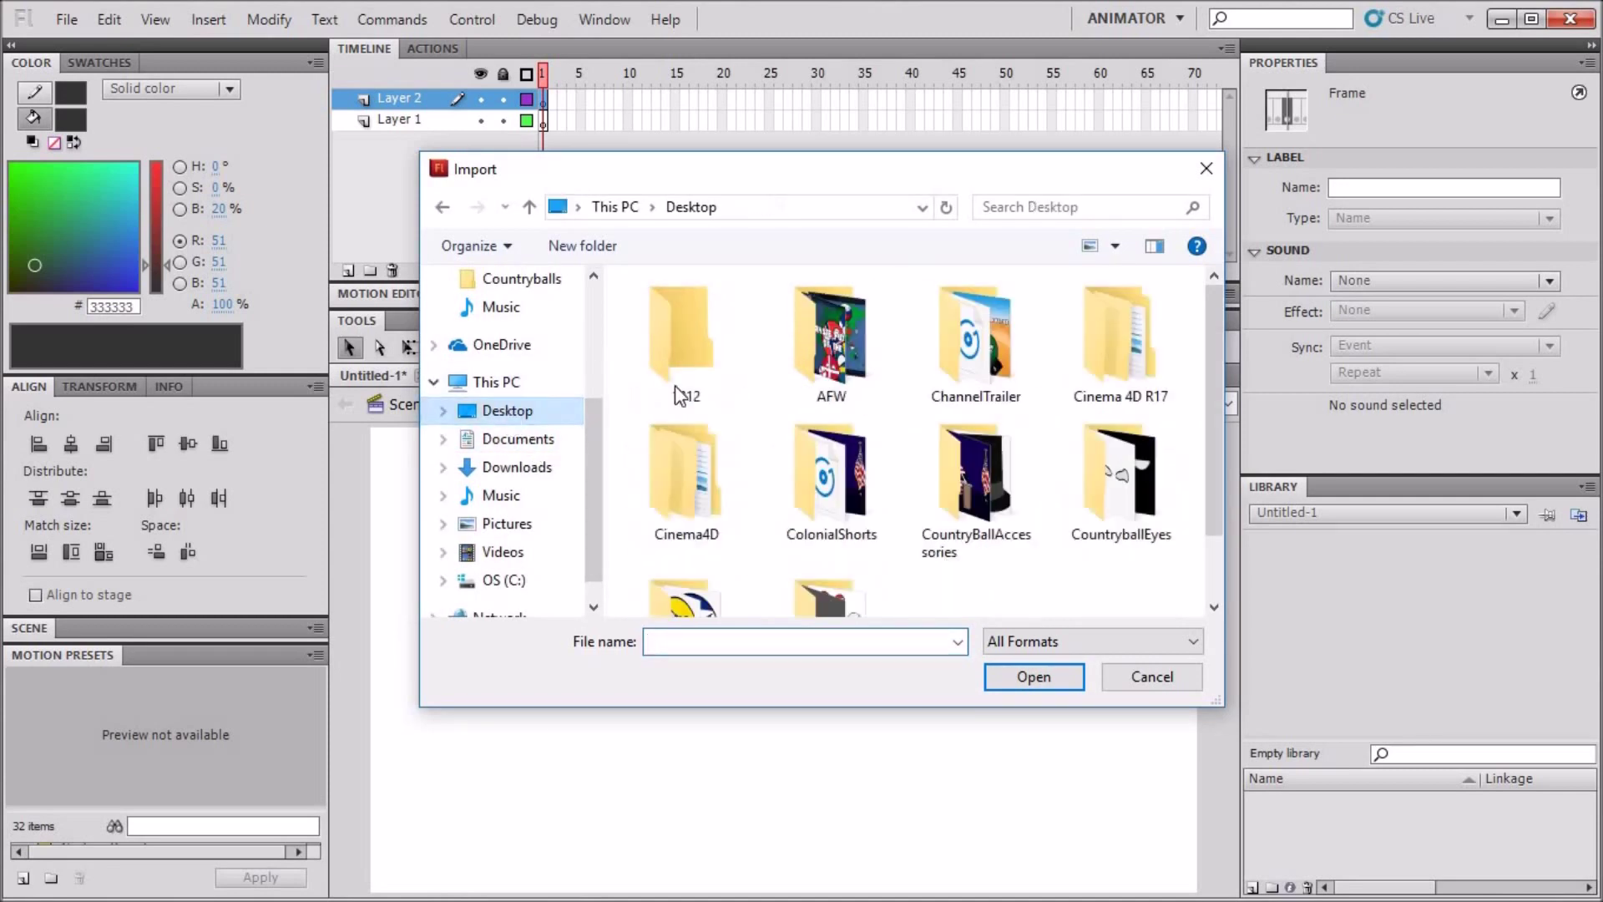
scroll(1077, 405, "down", 6)
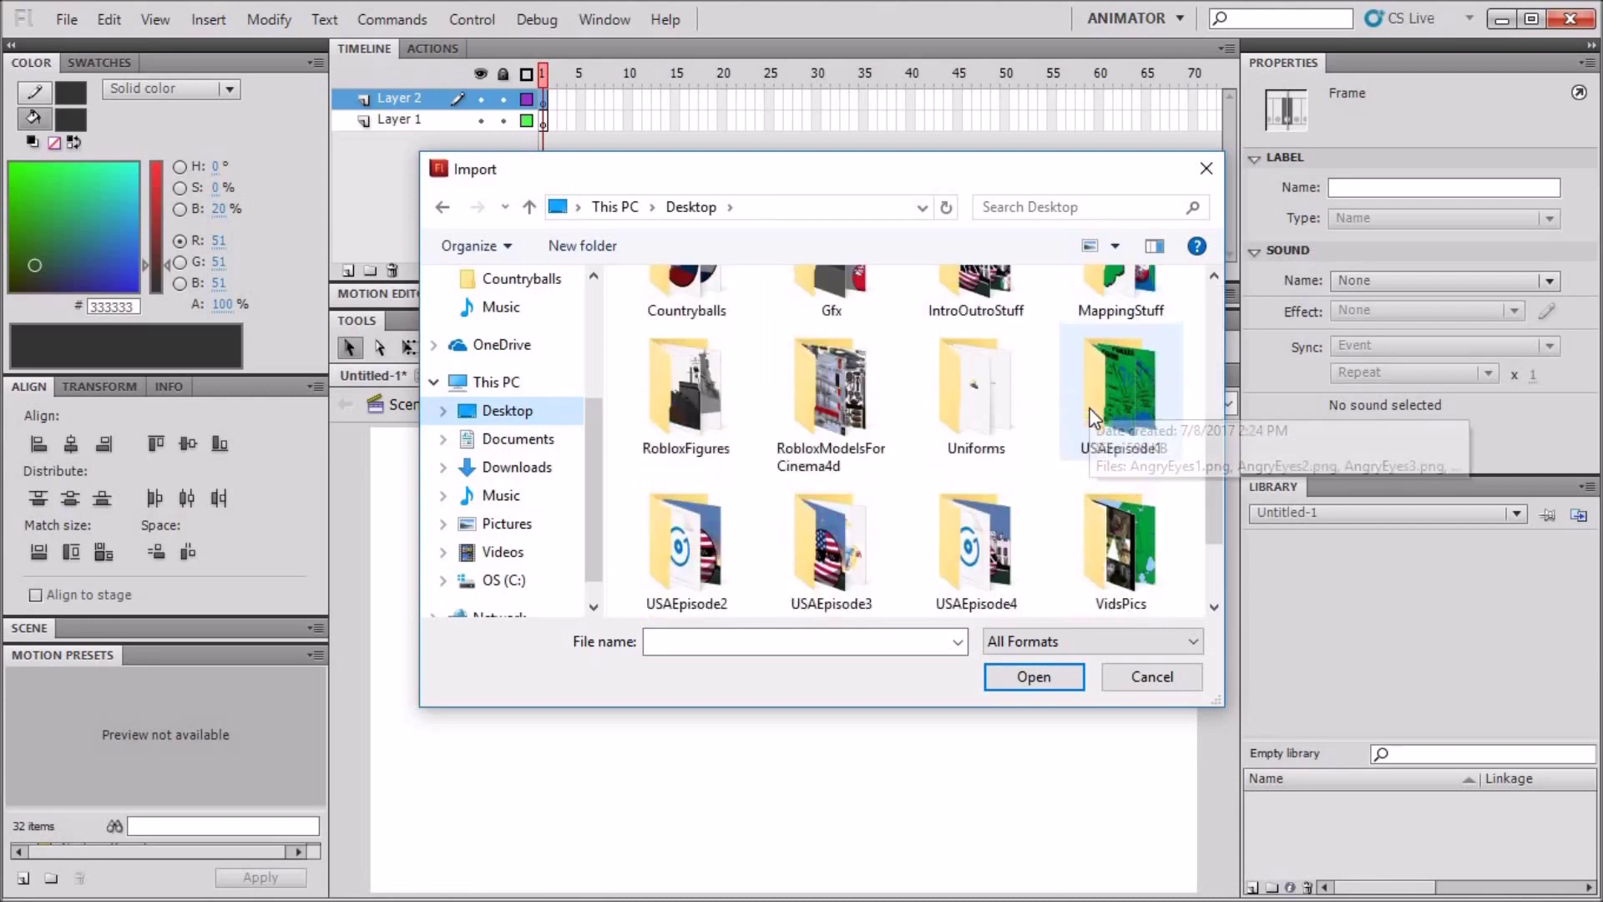
left_click(826, 652)
type("coun")
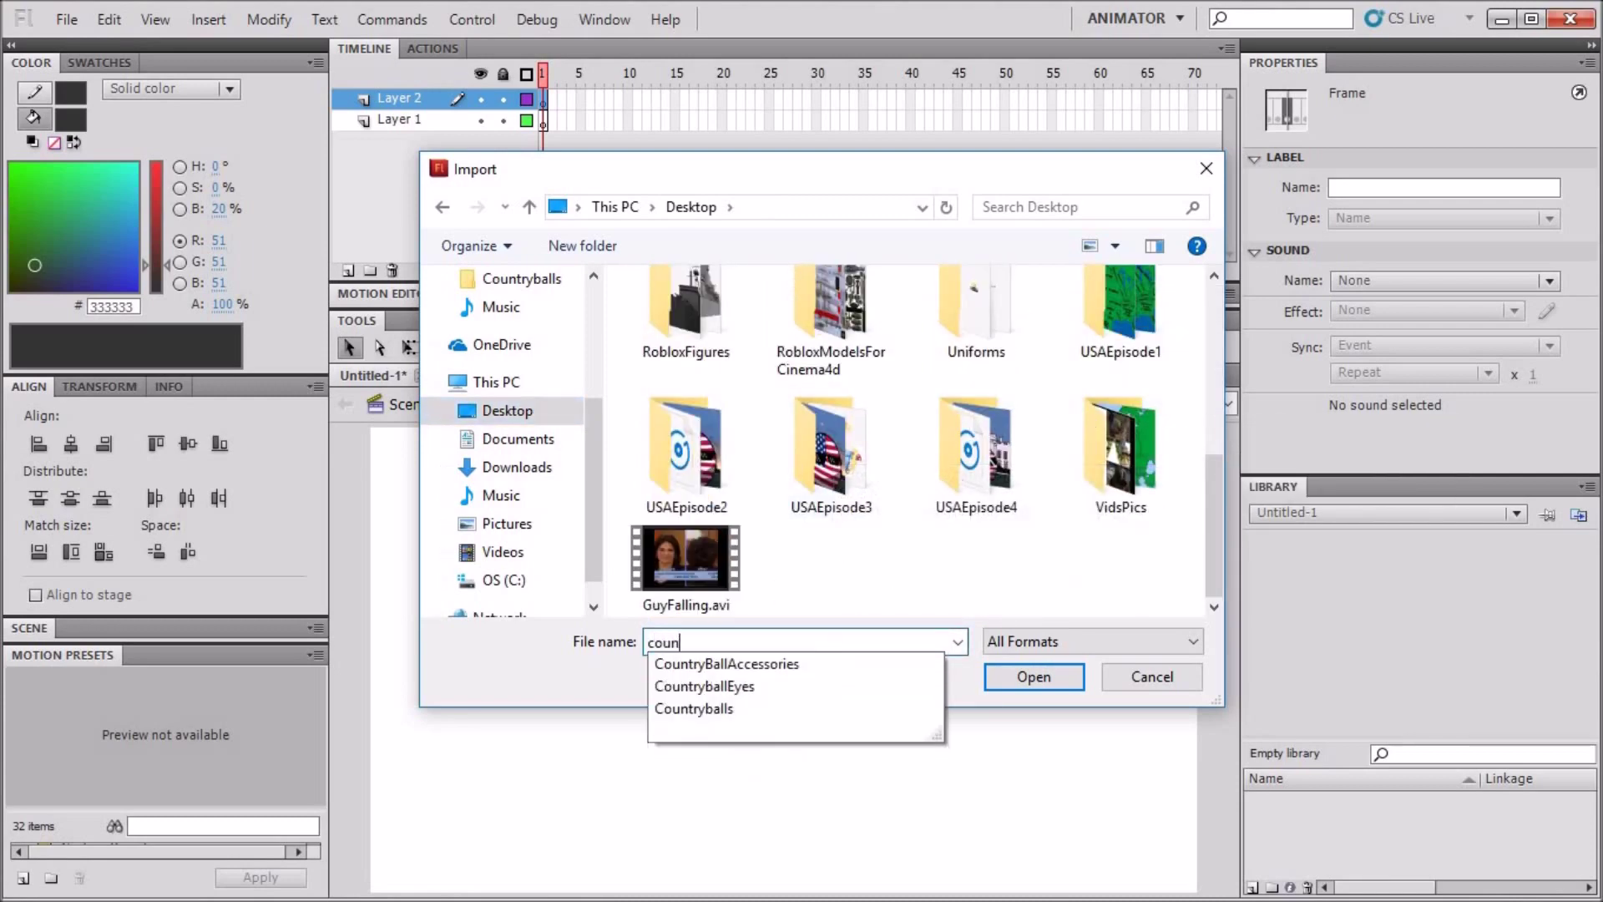
left_click(749, 712)
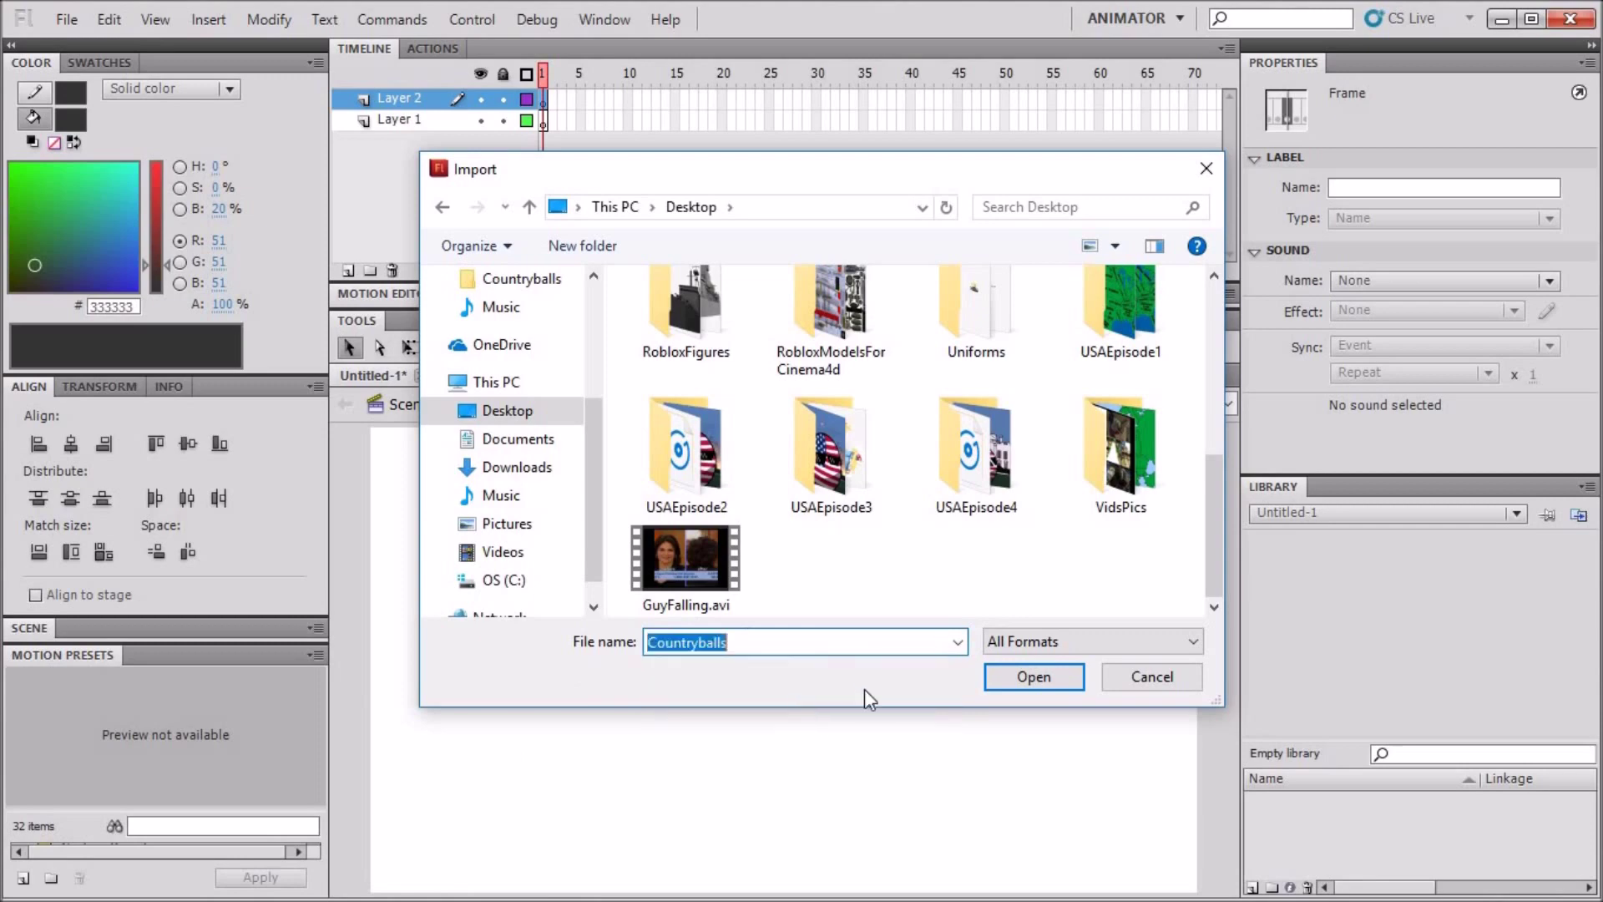
left_click(1029, 681)
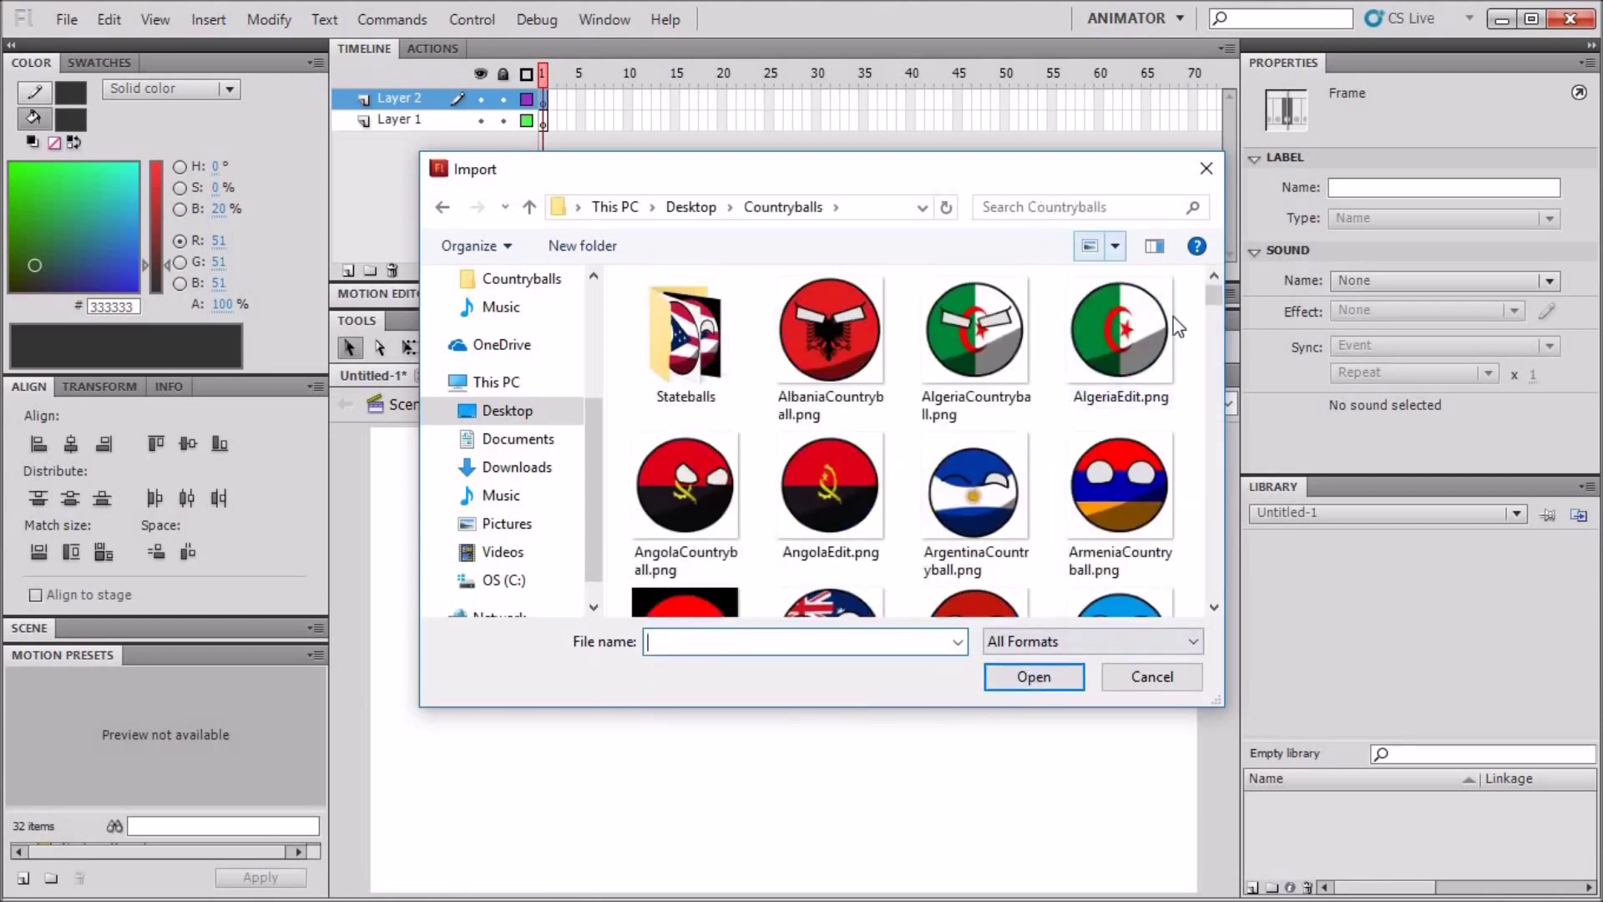
Select USANew.png and import it onto the stage
left_click_drag(1211, 298, 1185, 584)
scroll(1185, 585, "up", 3)
scroll(1186, 582, "down", 1)
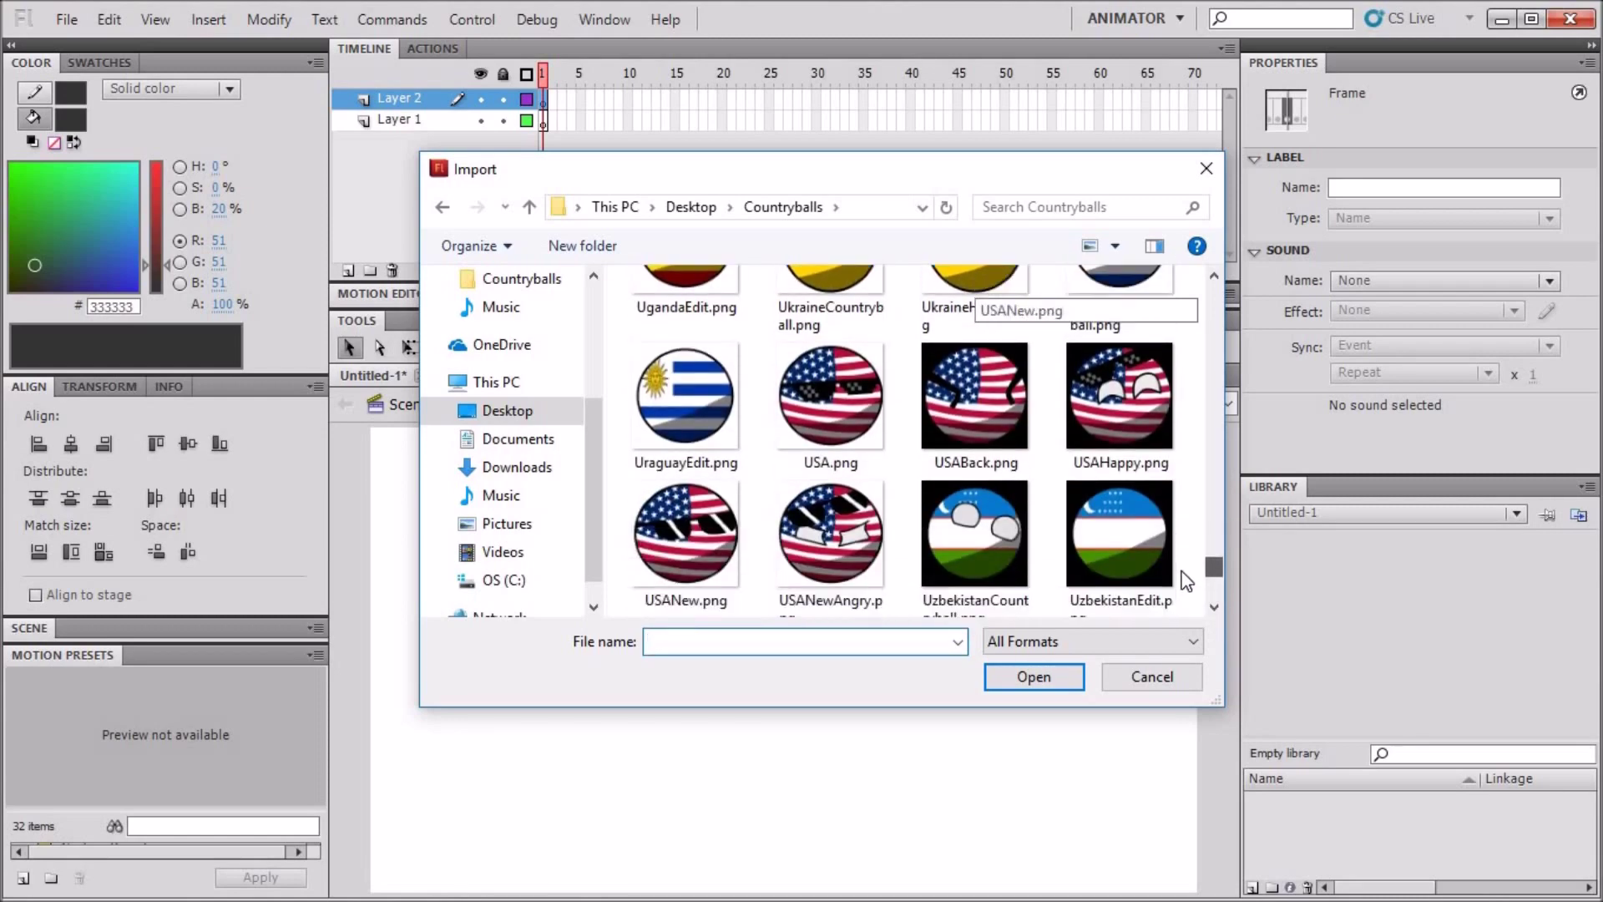
left_click(679, 553)
left_click(1032, 677)
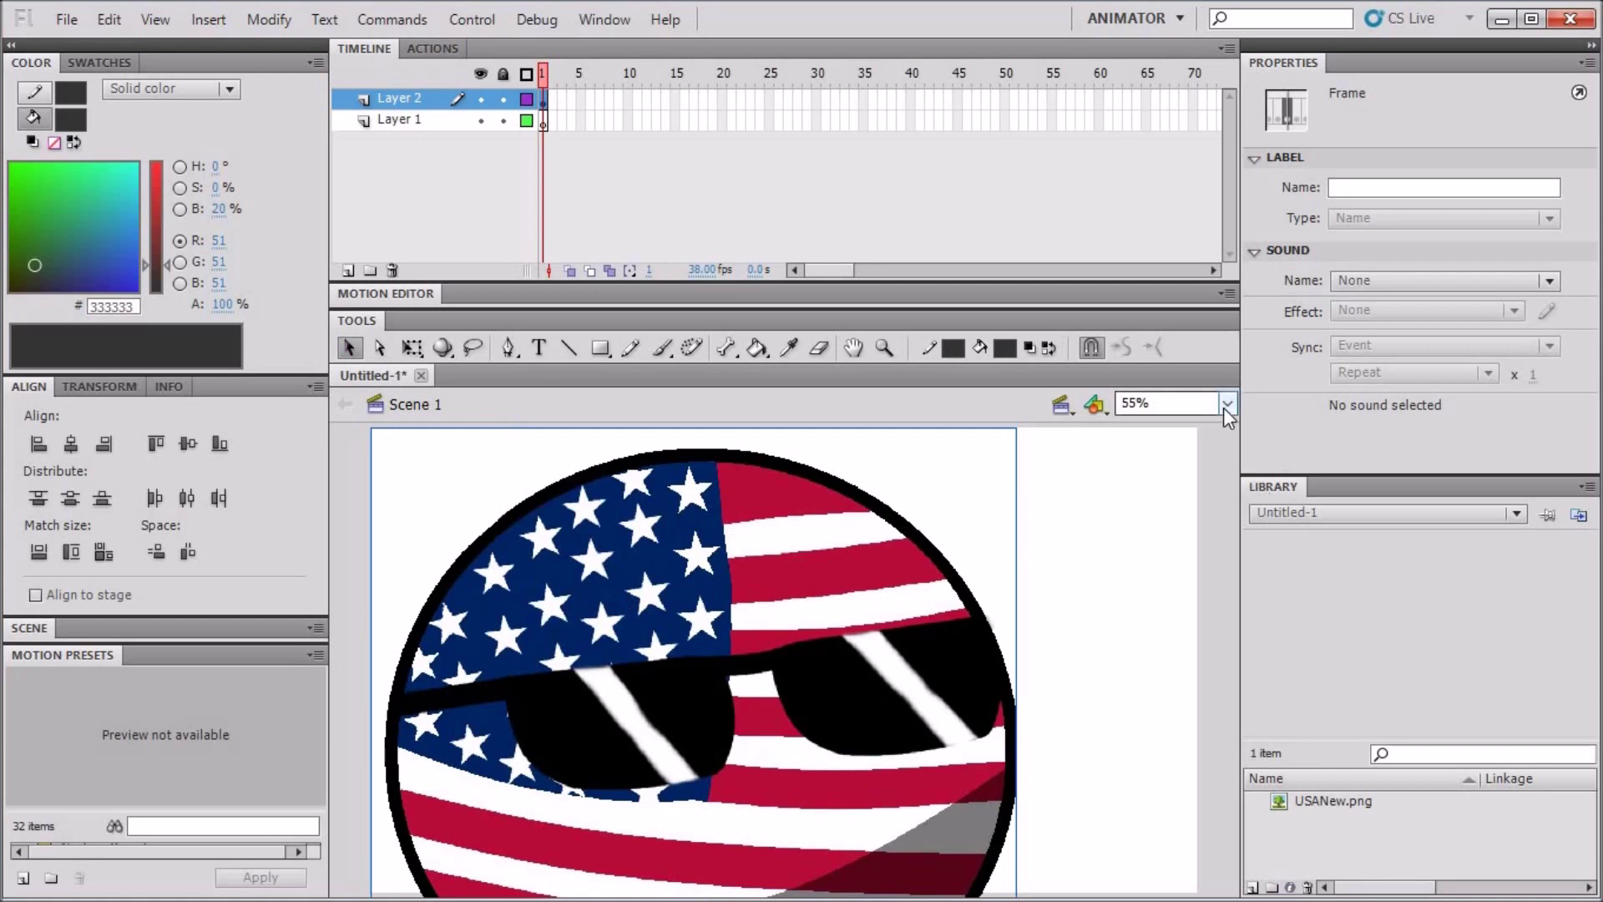
Free-transform the countryball bitmap down to a small round ball of roughly 310 x 308 px
left_click(412, 349)
key("ctrl+a")
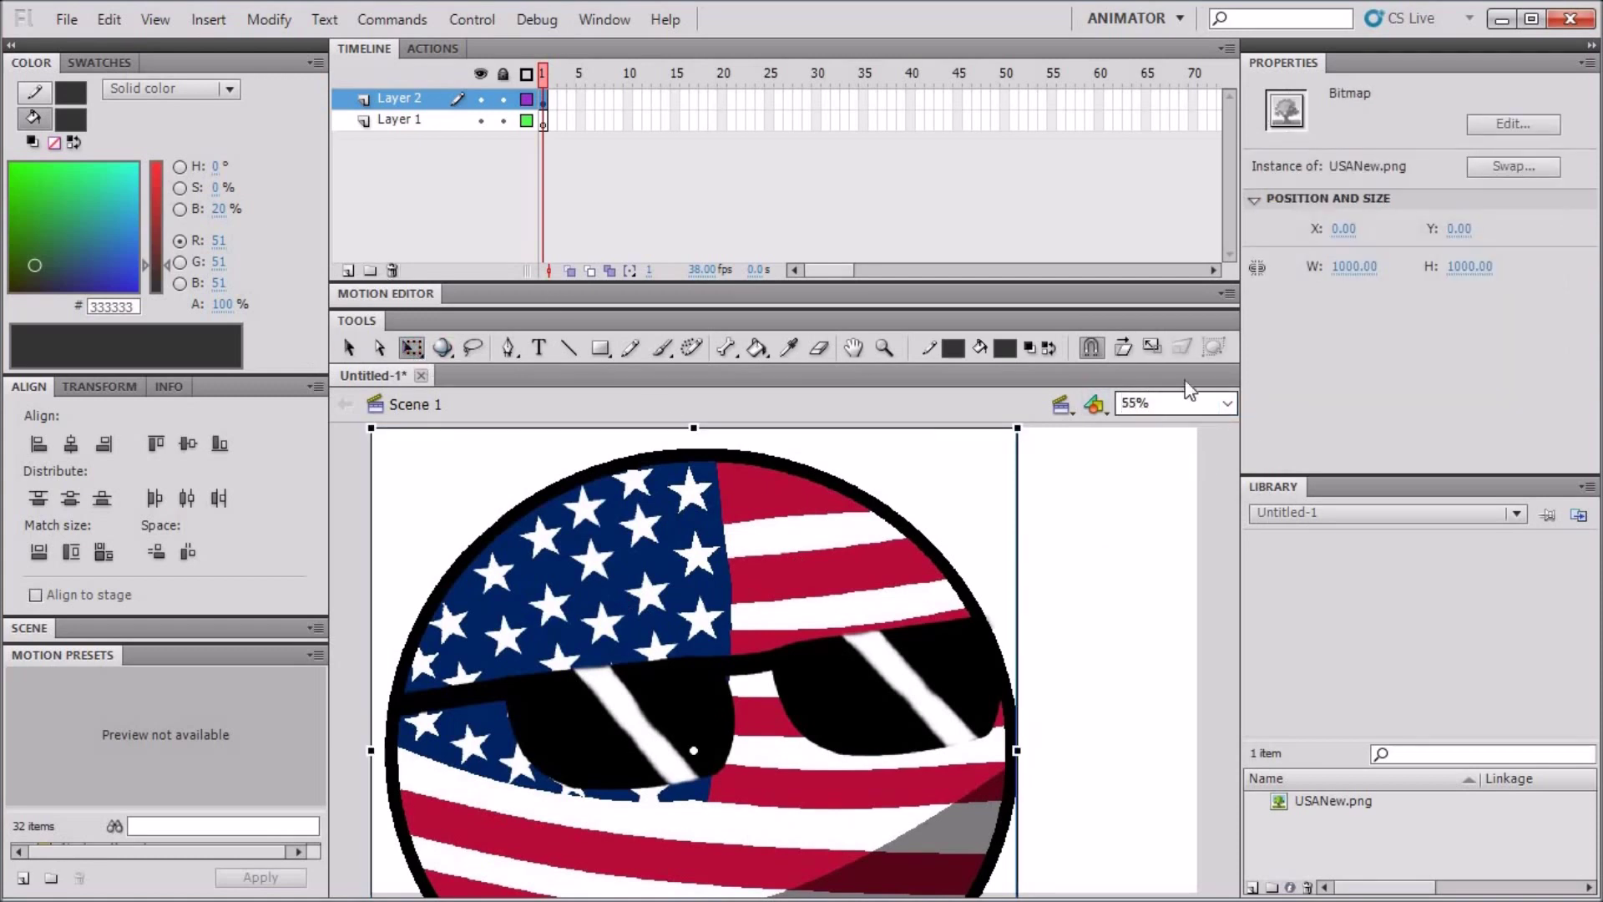
left_click(417, 346)
left_click_drag(374, 428, 586, 645)
left_click_drag(640, 735, 445, 766)
mouse_move(607, 671)
left_mouse_down()
mouse_move(894, 469)
mouse_move(859, 423)
mouse_move(592, 659)
mouse_move(592, 708)
mouse_move(593, 679)
mouse_move(581, 684)
left_mouse_up()
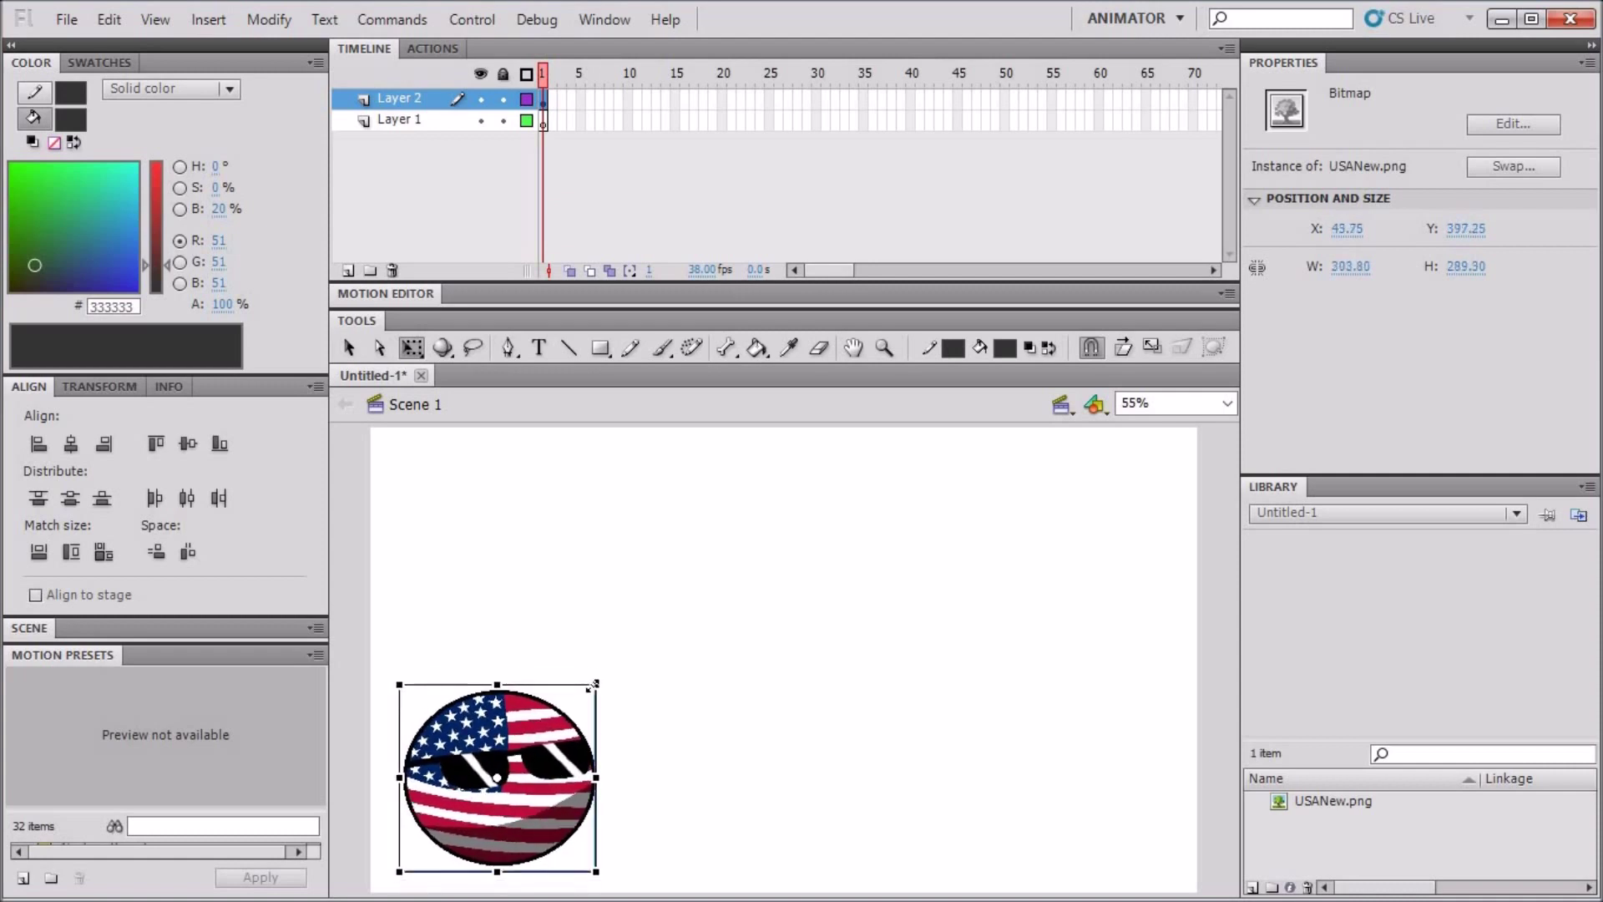
left_click_drag(563, 768, 613, 775)
left_click_drag(501, 684, 500, 672)
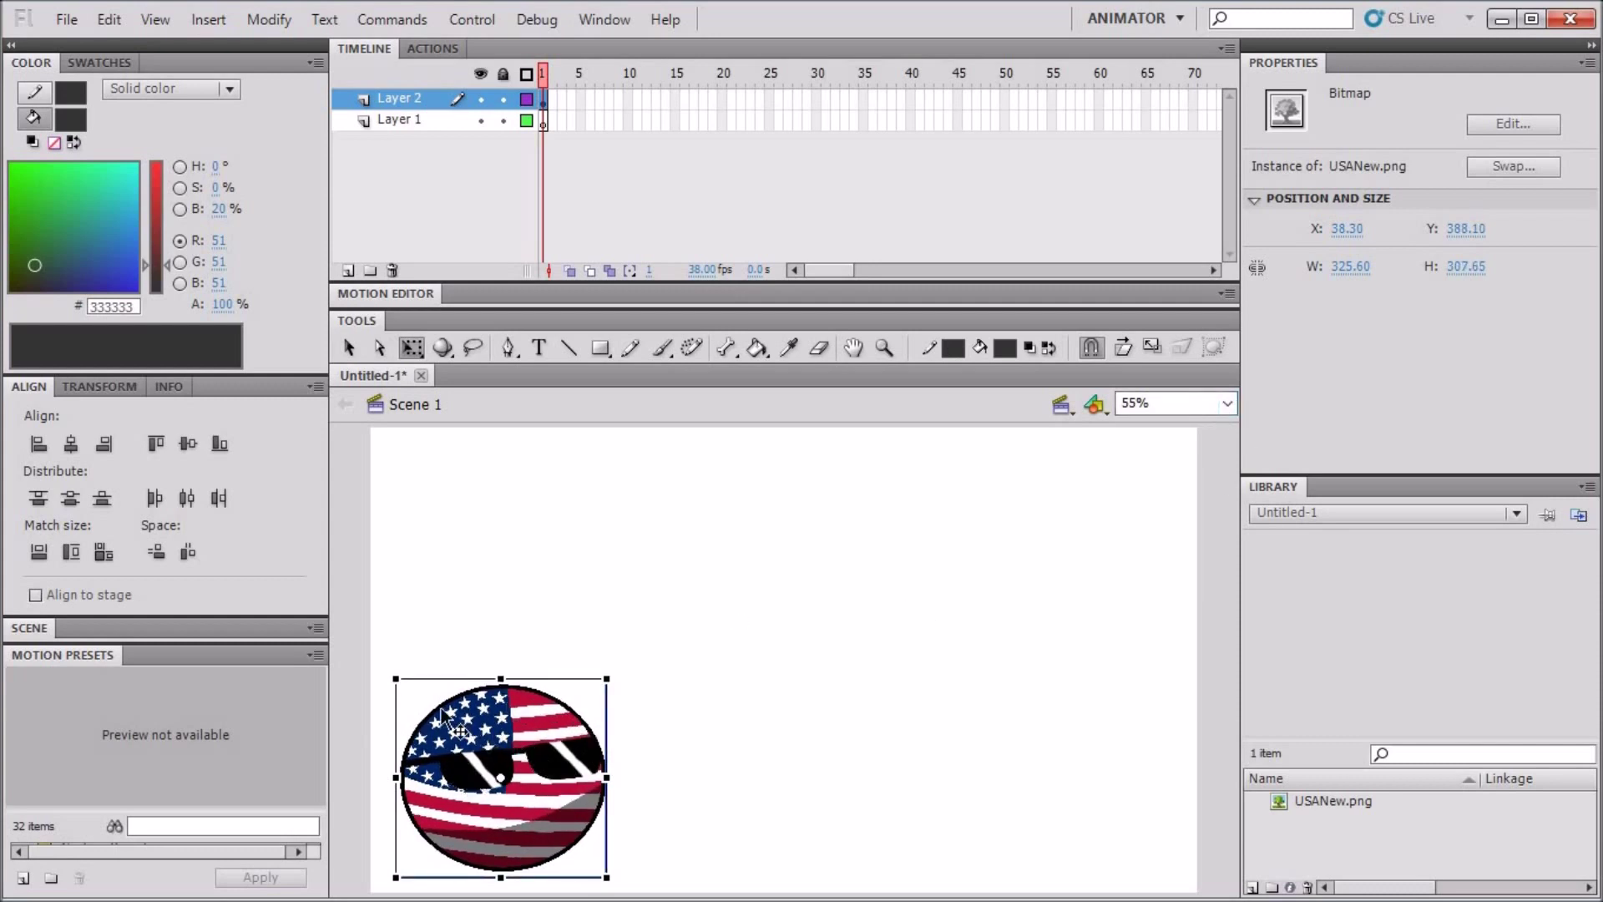
Zoom to 25% and move the ball off the stage's left edge to X -313.80, width 309.55
left_click(1227, 404)
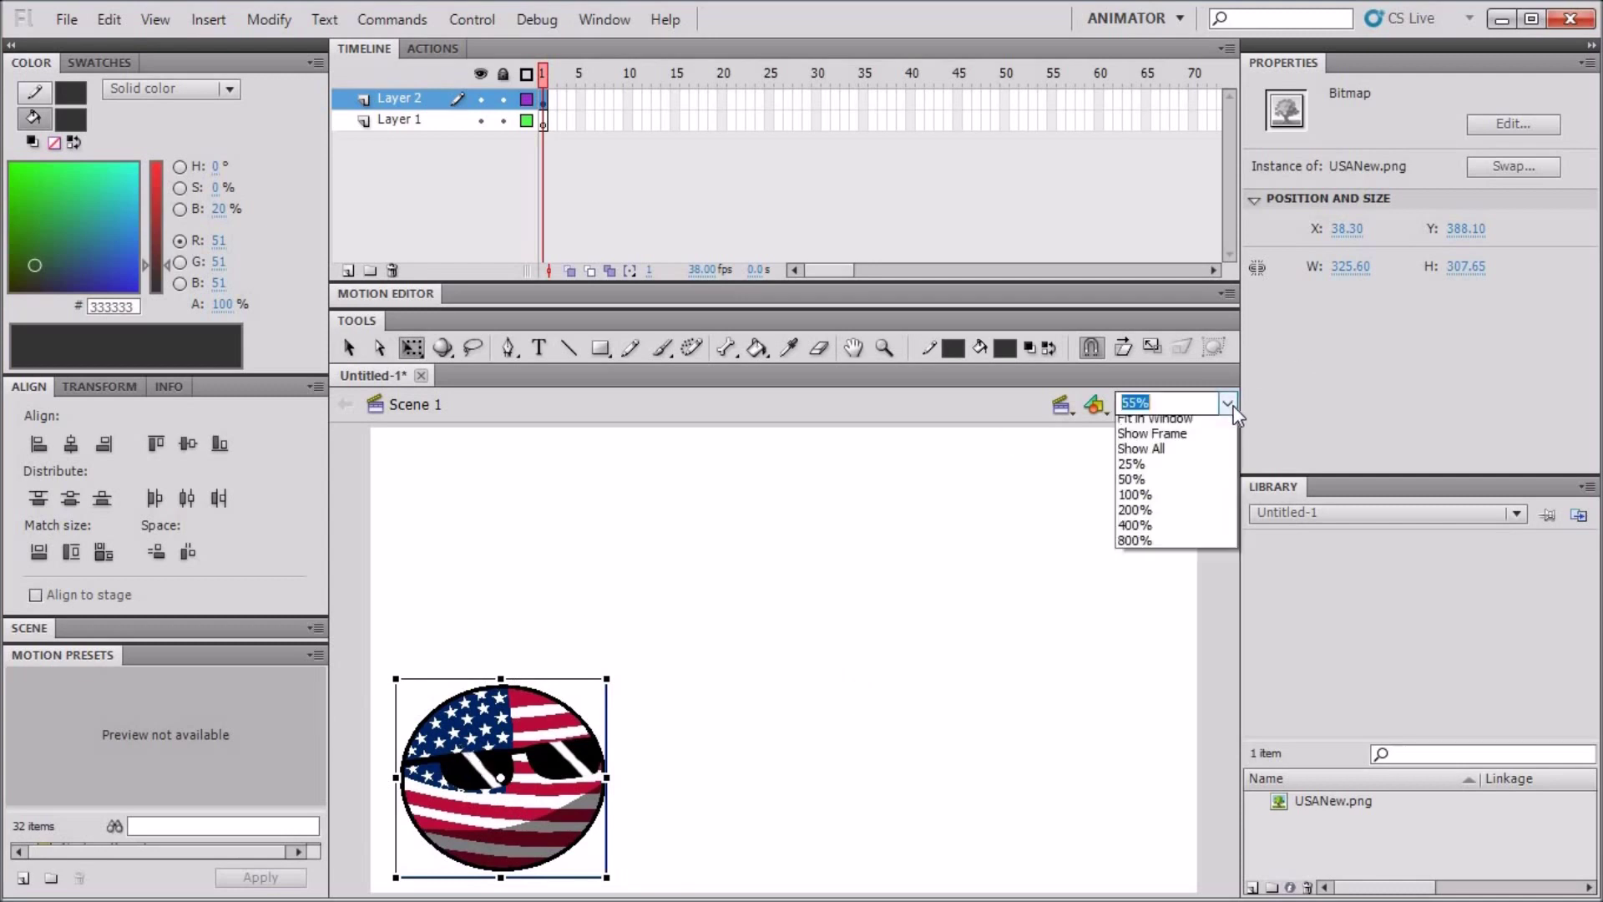
left_click(1169, 471)
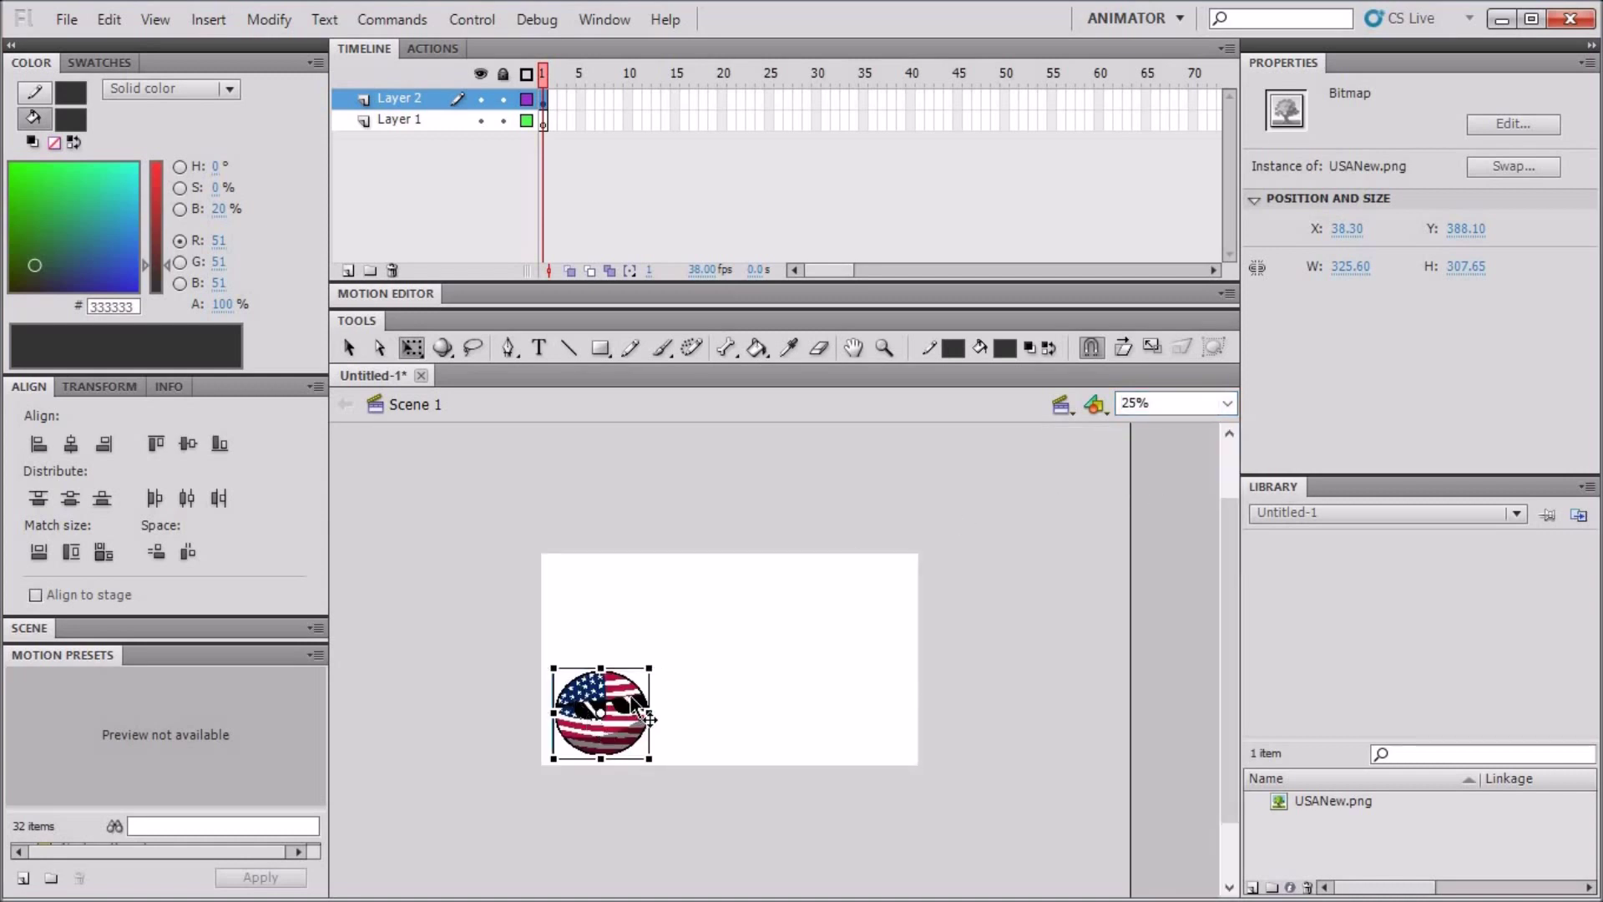
left_click_drag(629, 705, 516, 720)
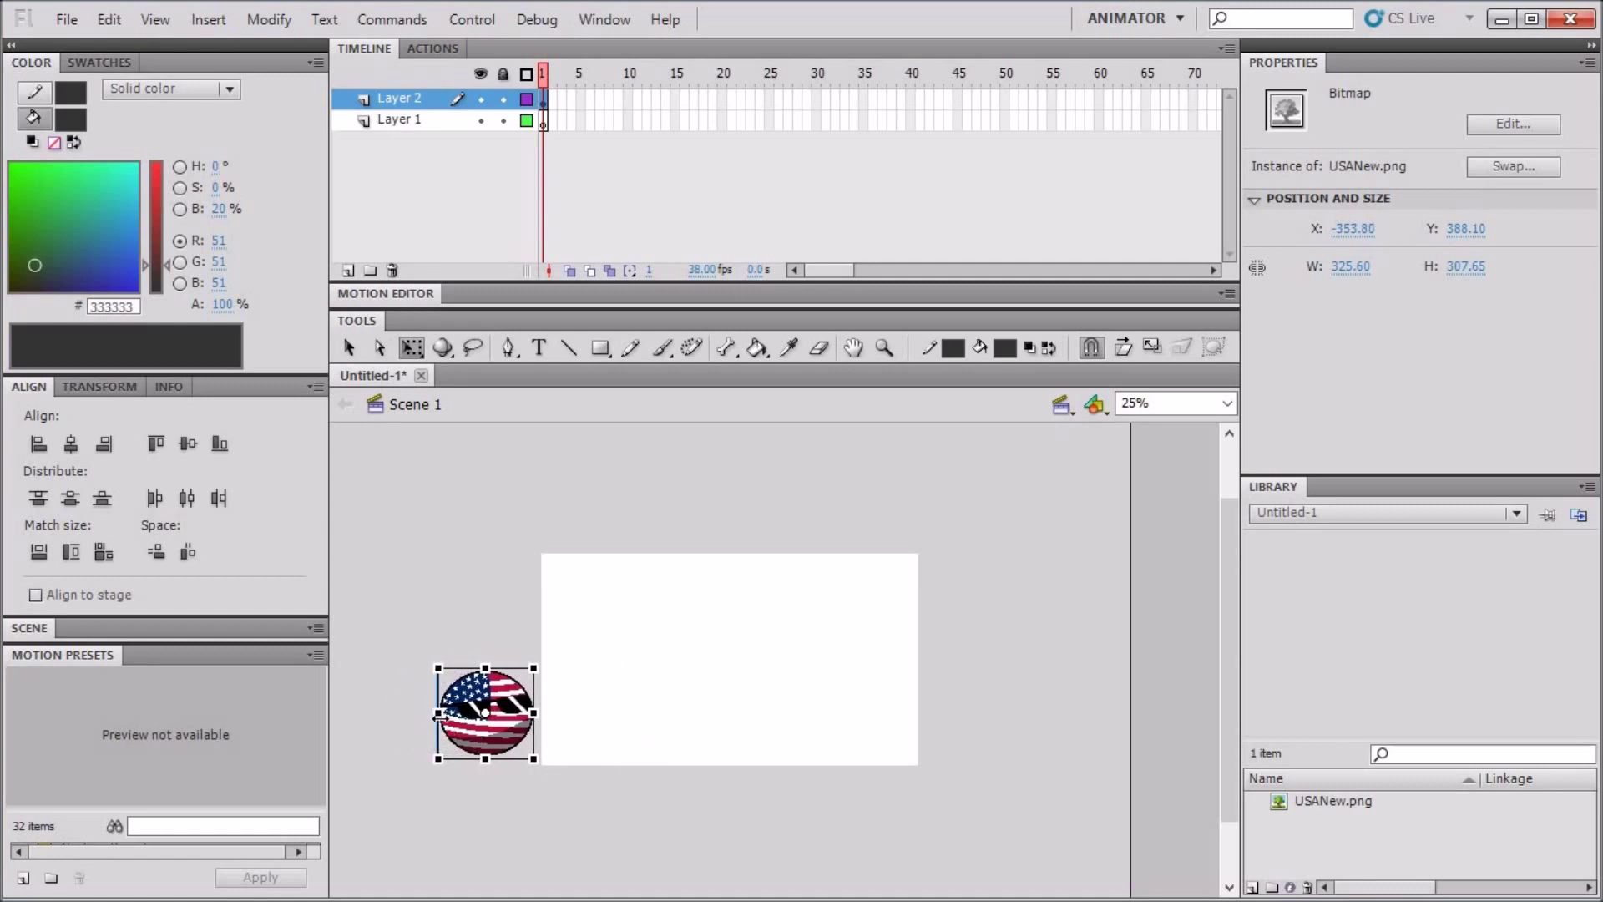
left_click_drag(433, 711, 506, 739)
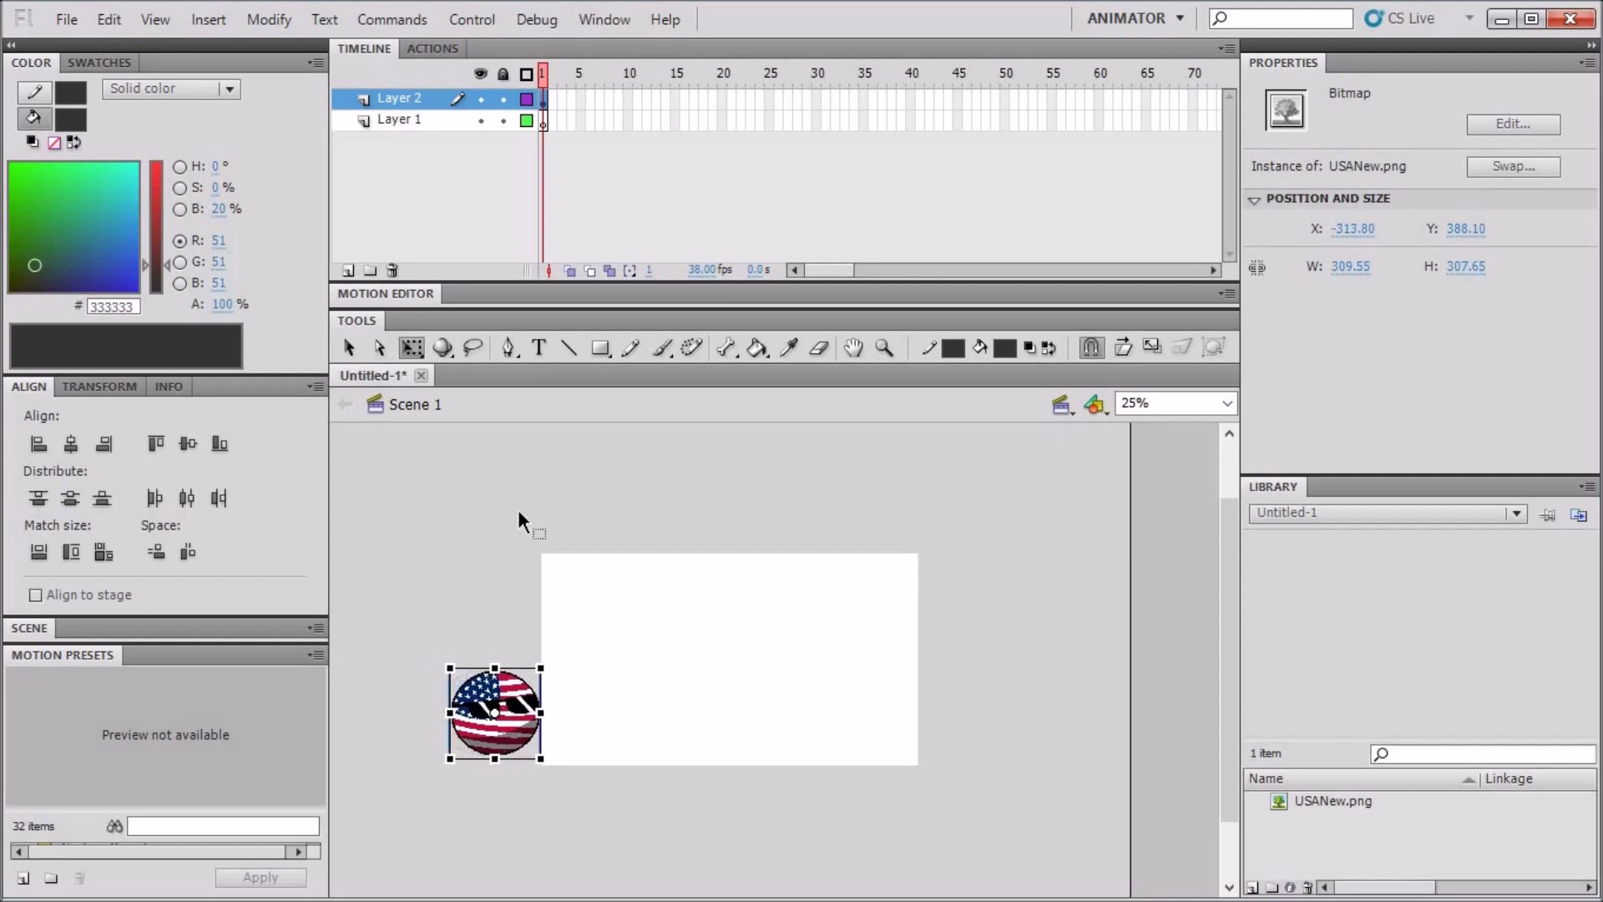
Rename Layer 2 to USA and Layer 1 to Background
double_click(407, 100)
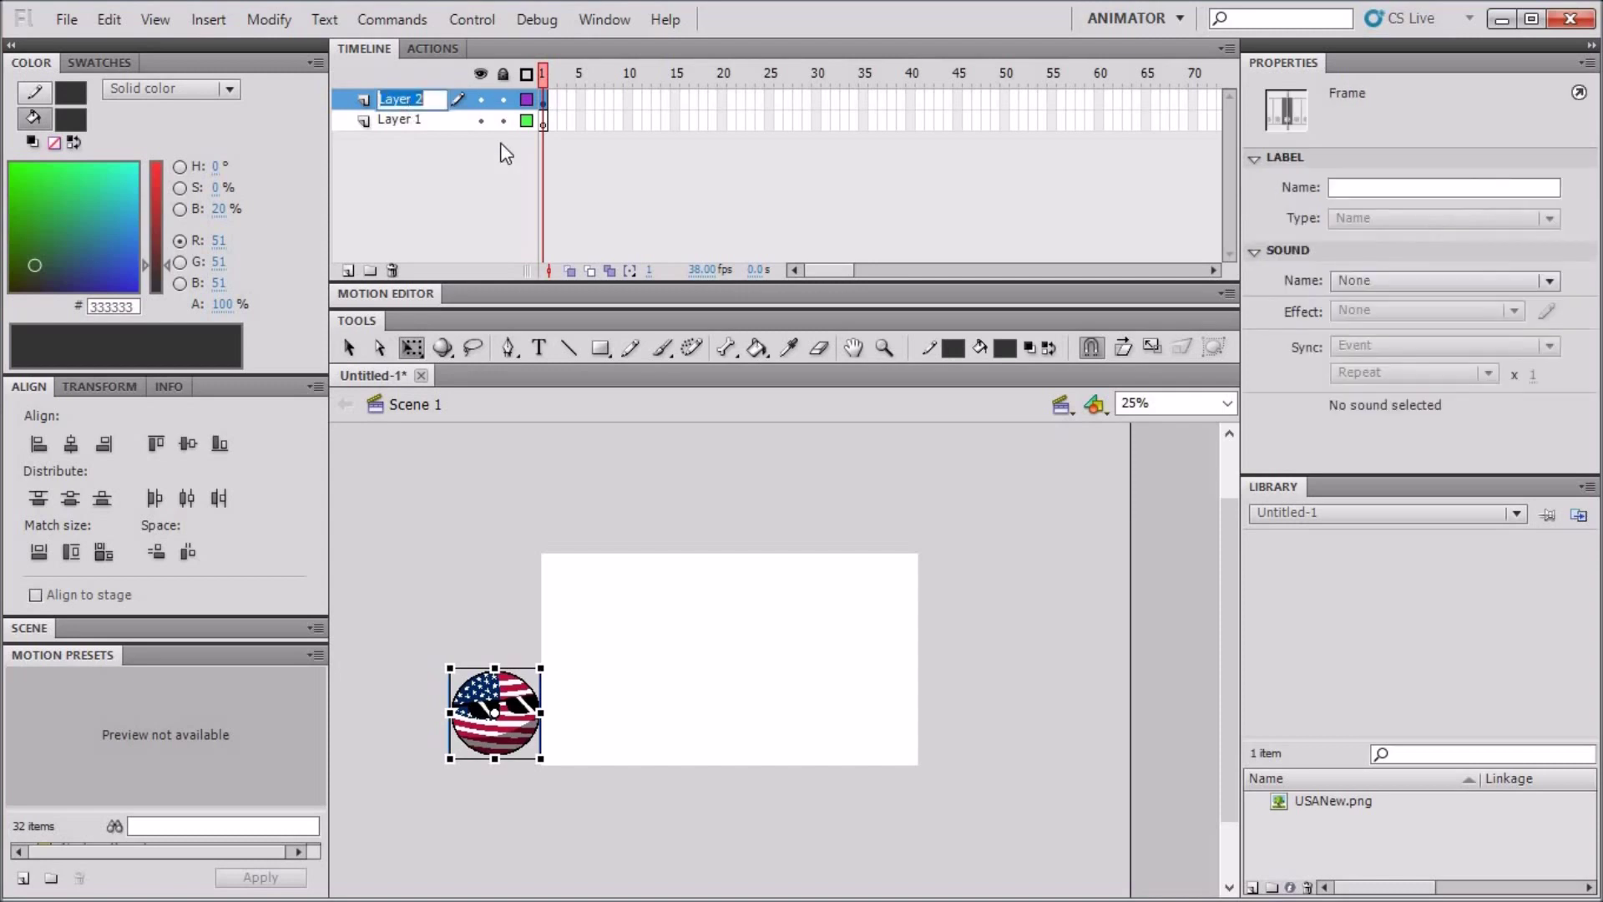
type("USA")
key("Return")
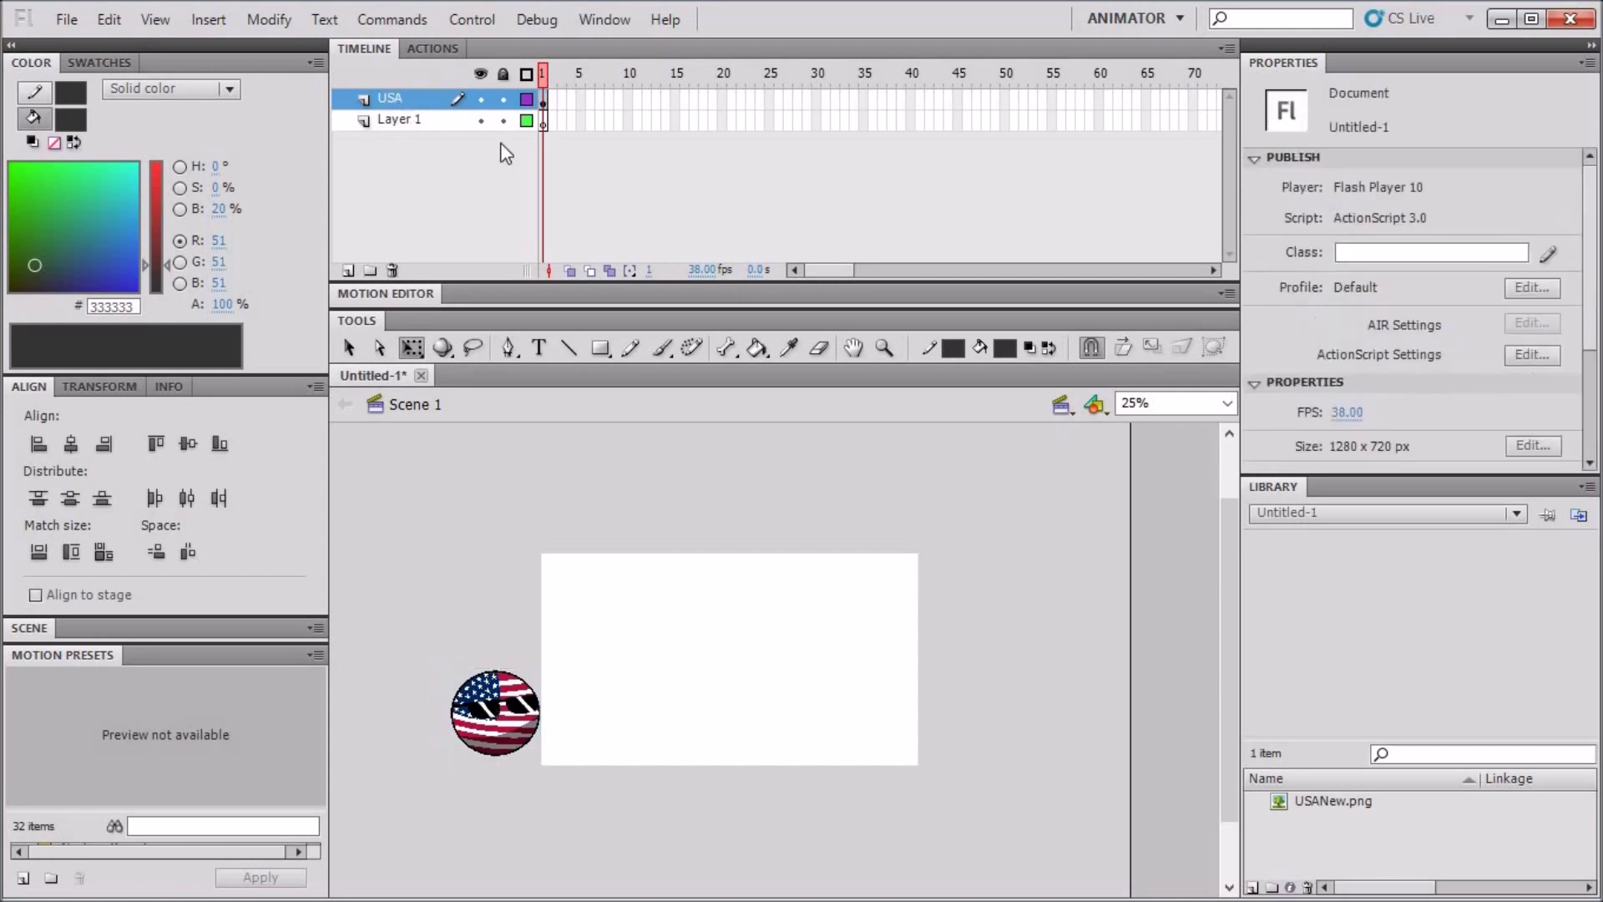
double_click(402, 119)
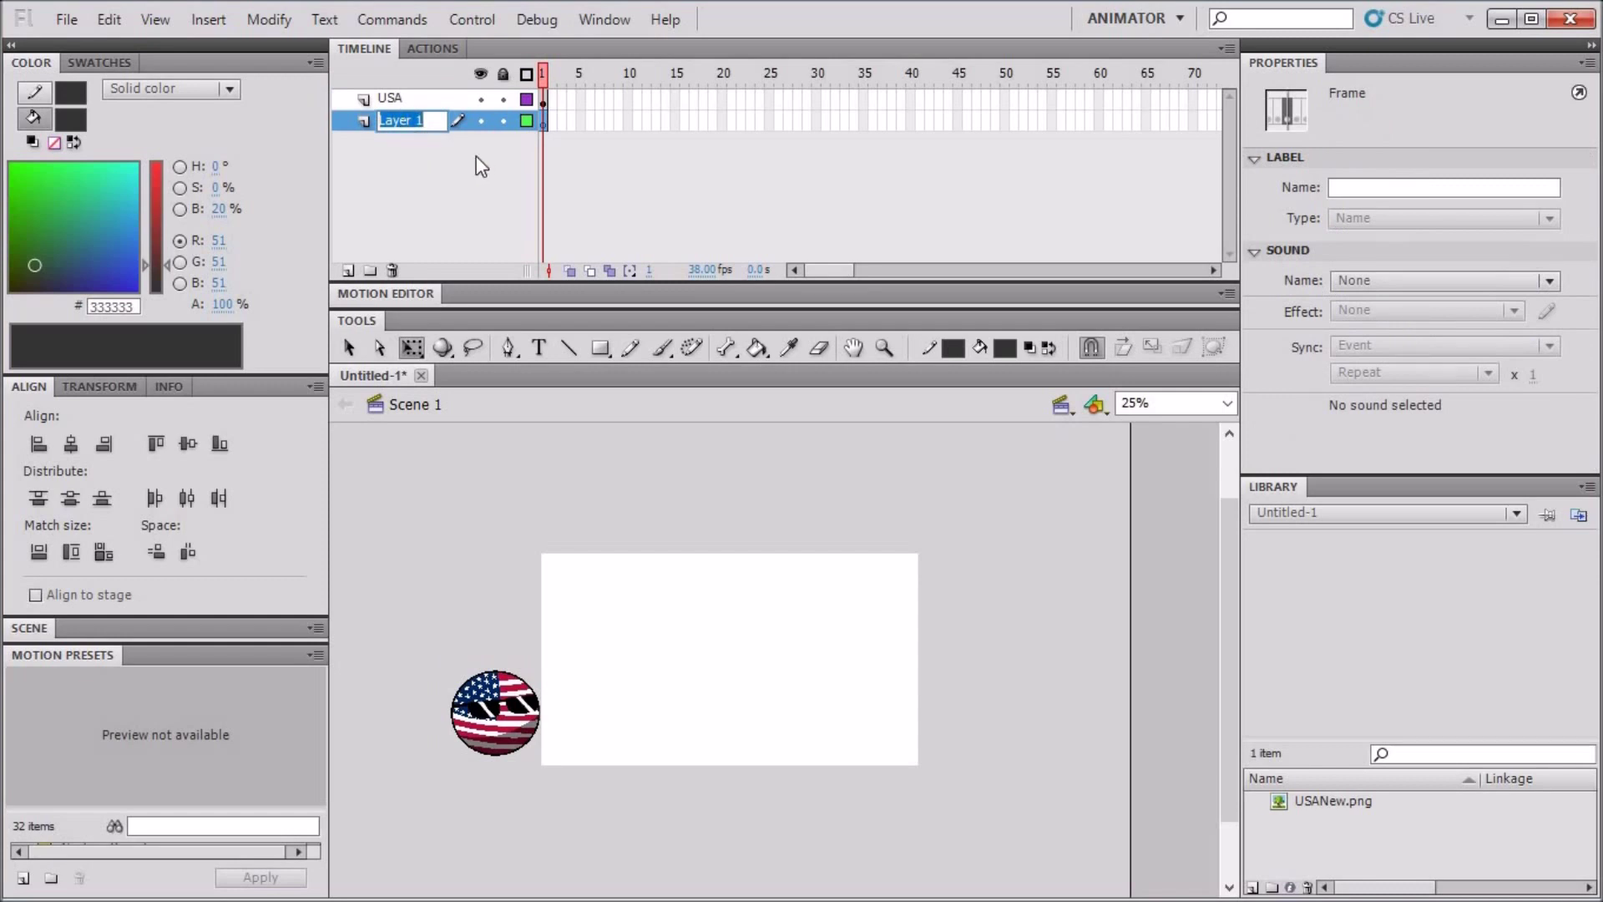
type("Background")
left_click(477, 157)
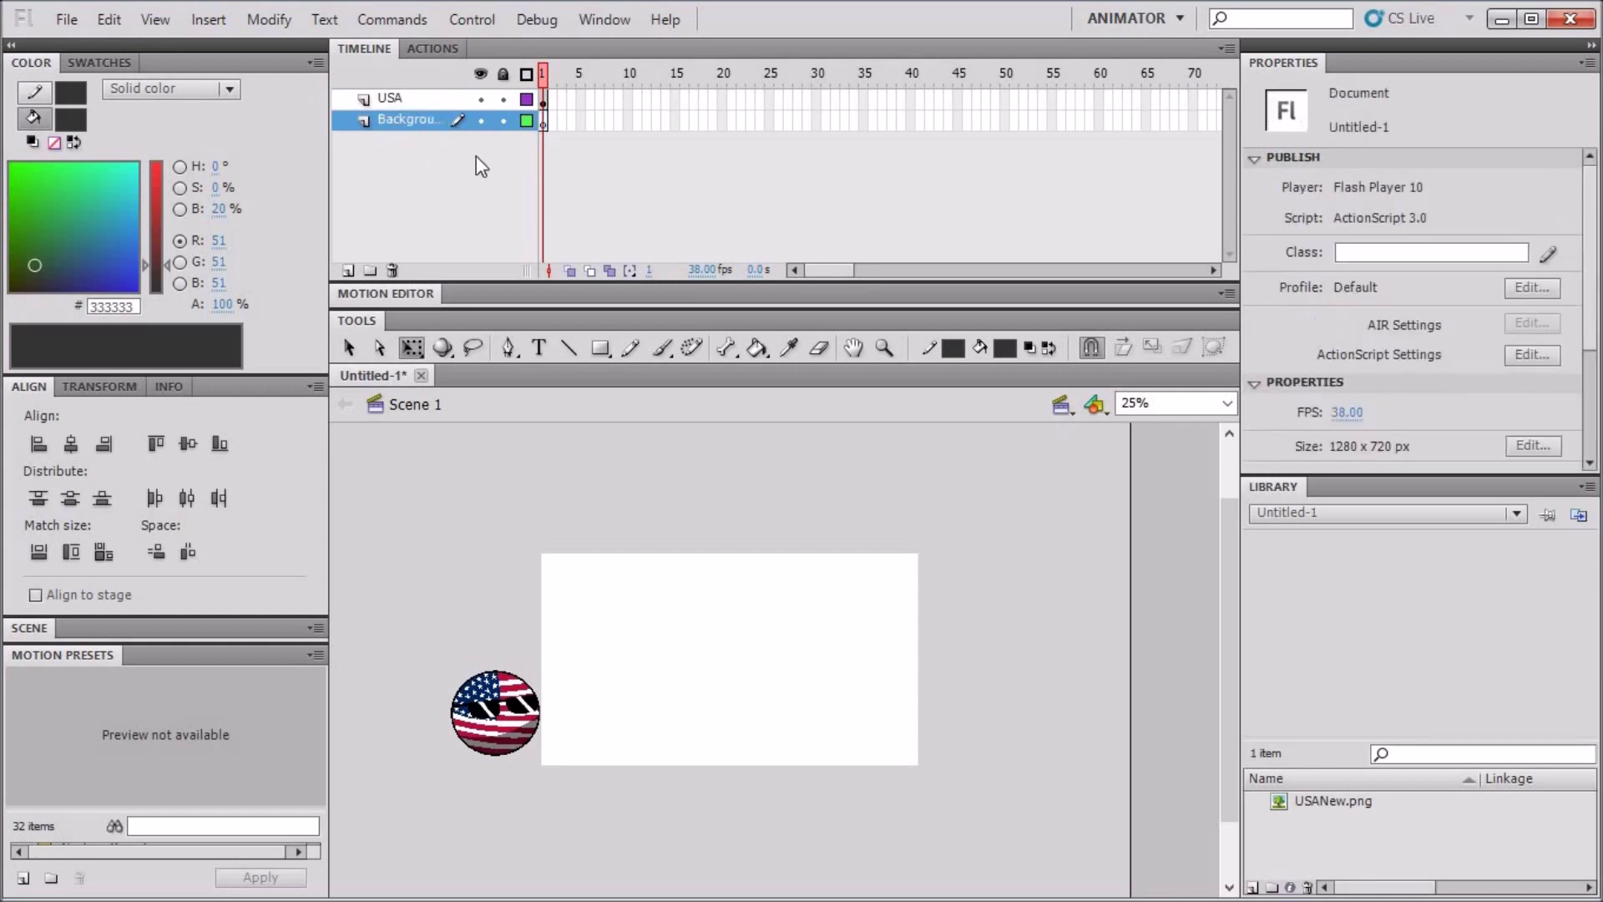
double_click(387, 98)
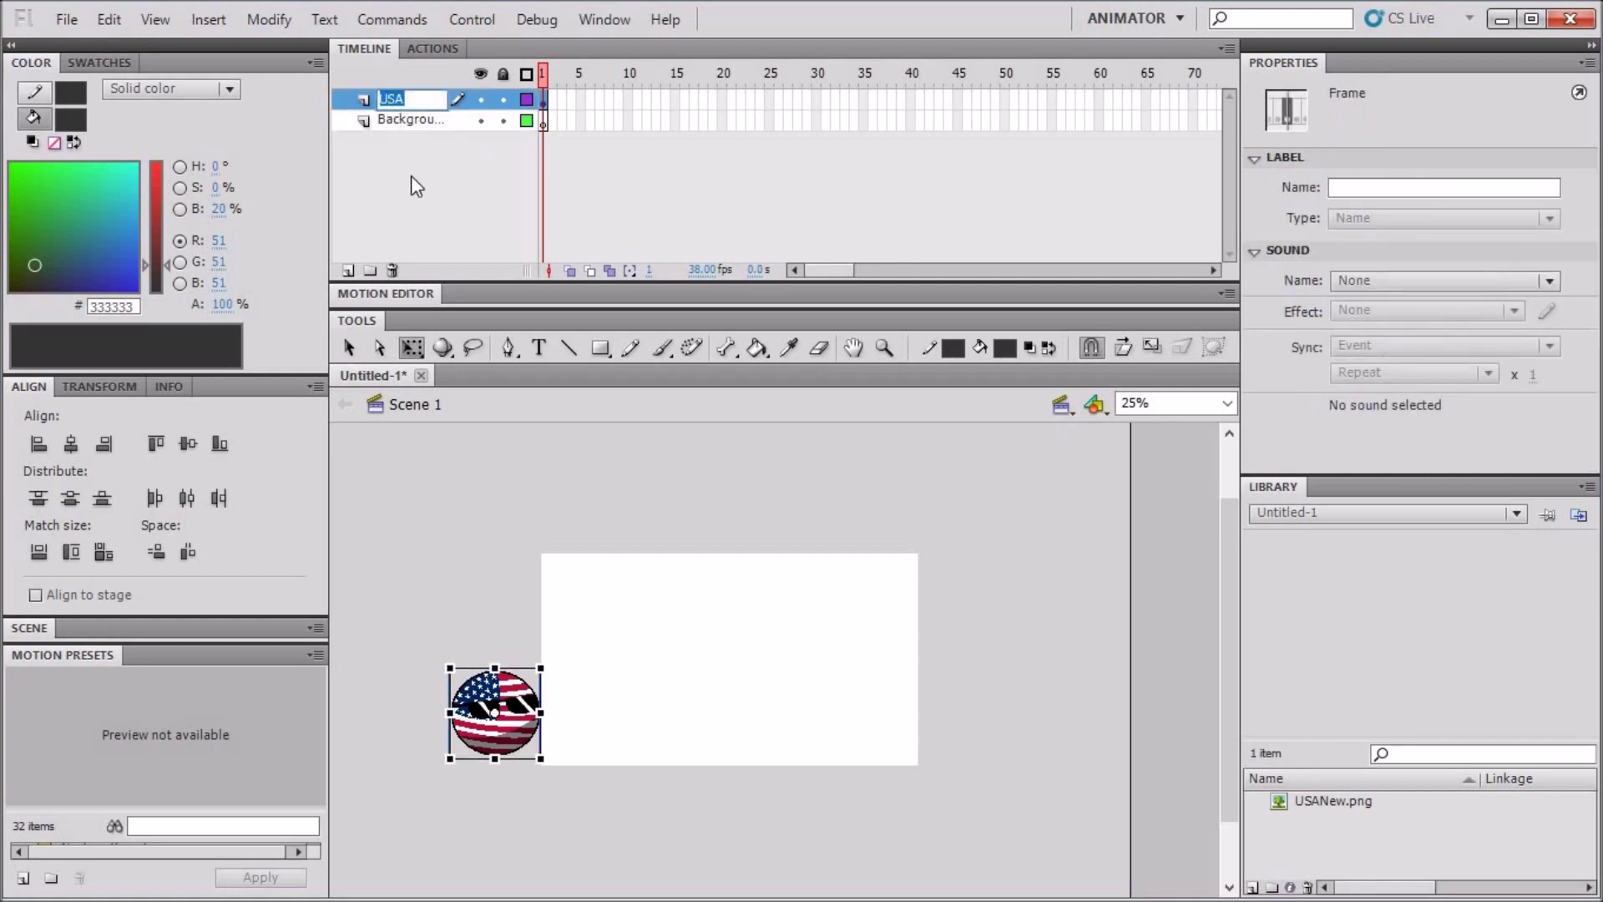
left_click(411, 177)
Check the USA layer's properties without changes, deselect the ball and view the stage at 50%
right_click(397, 97)
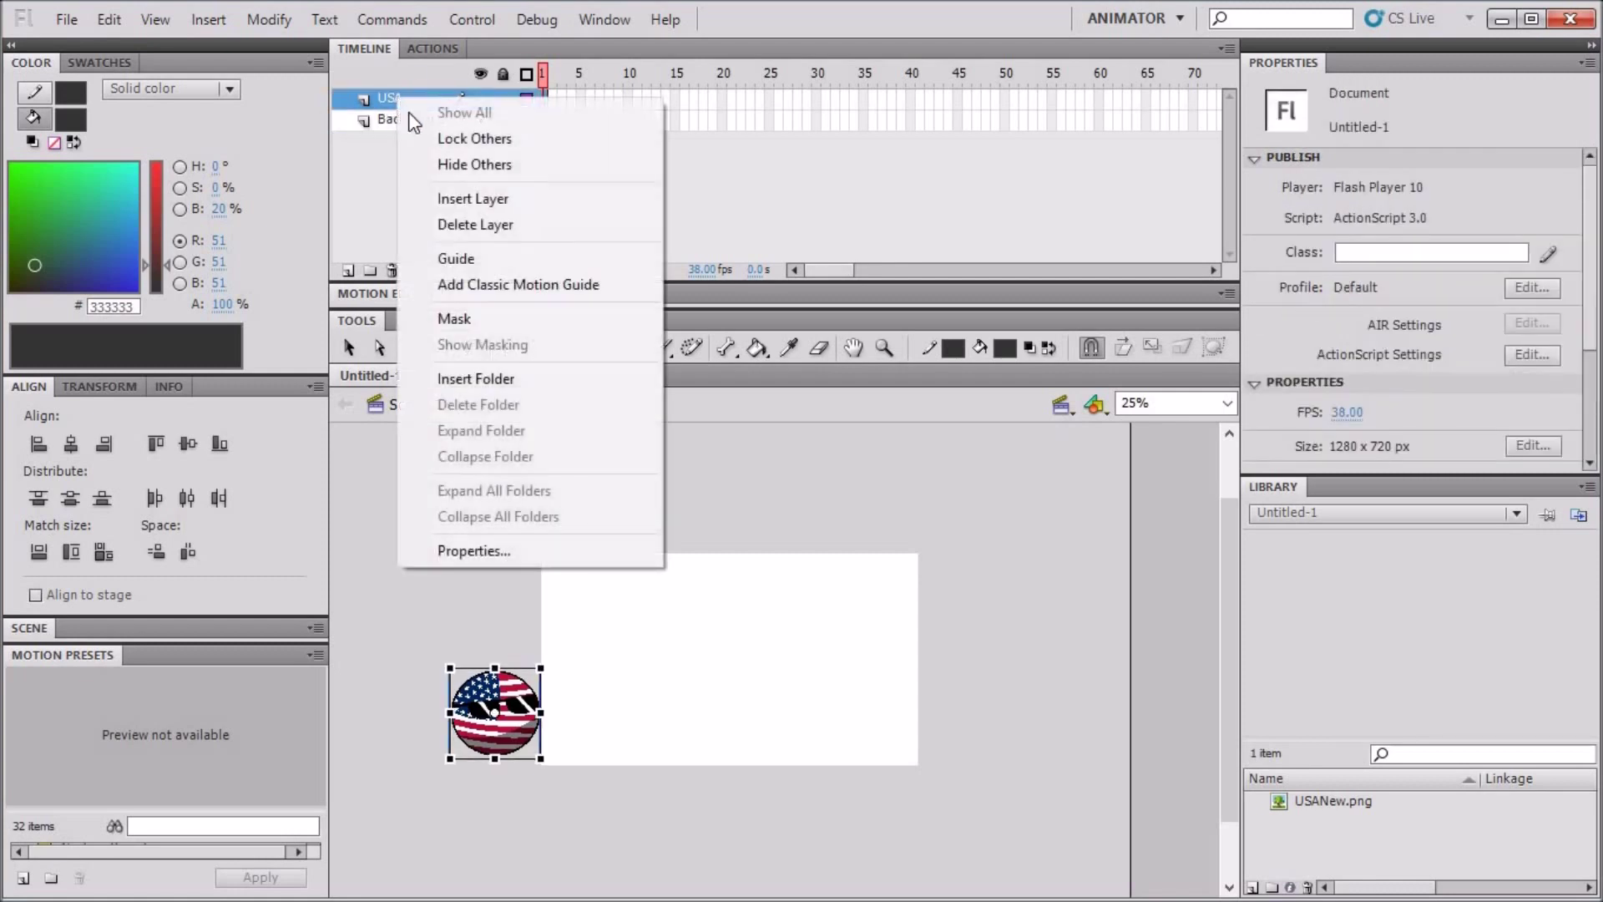
left_click(467, 545)
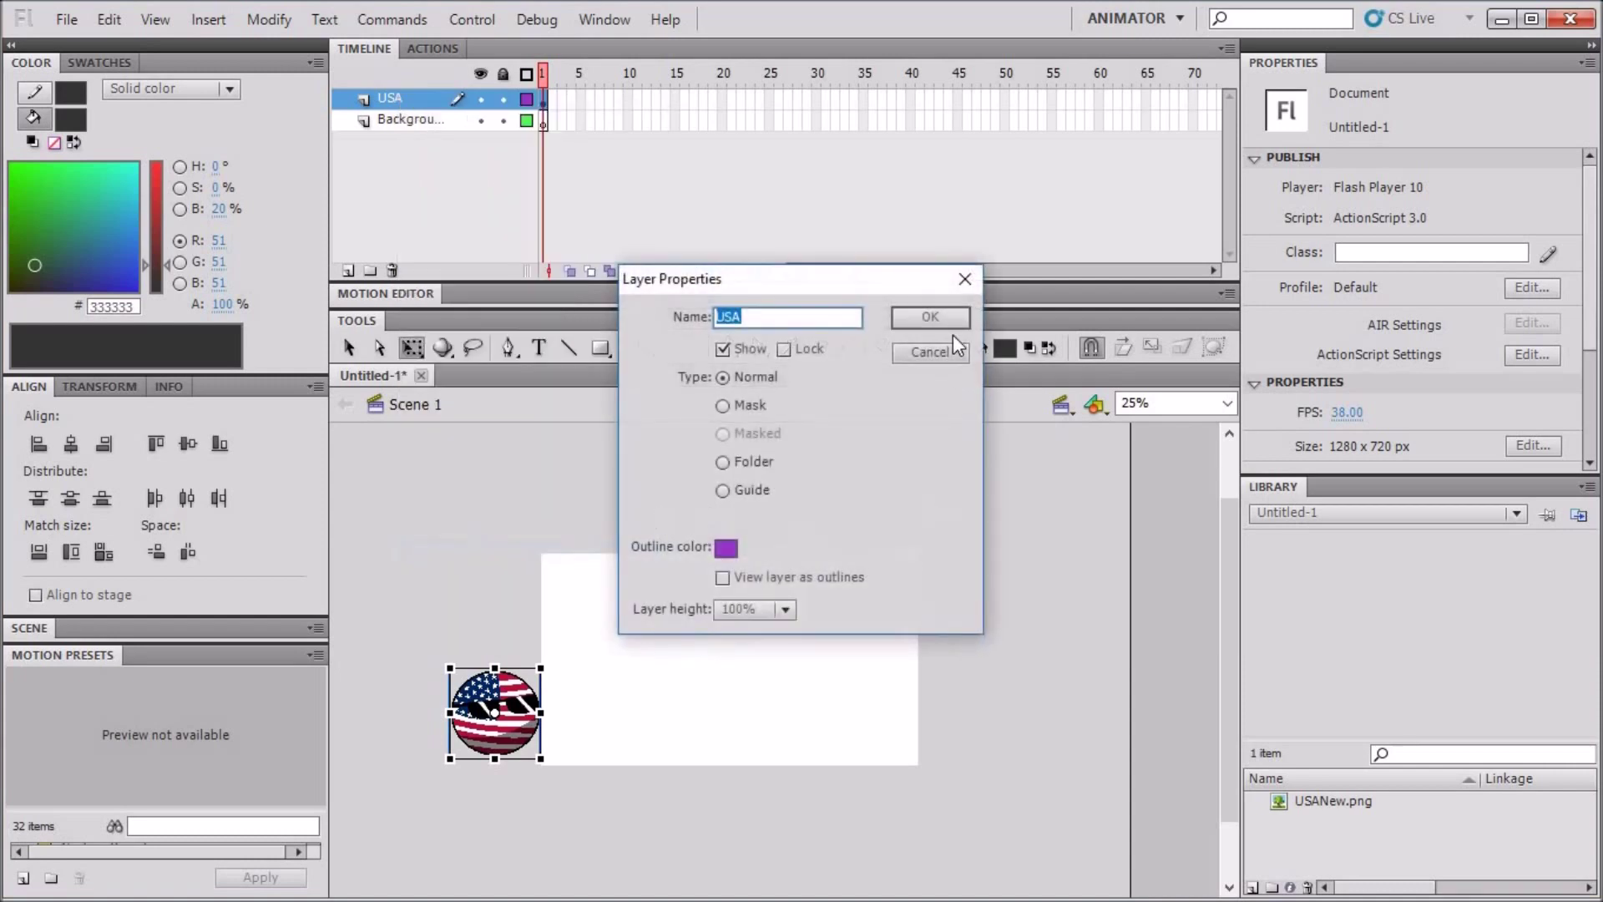
left_click(917, 353)
left_click(1038, 601)
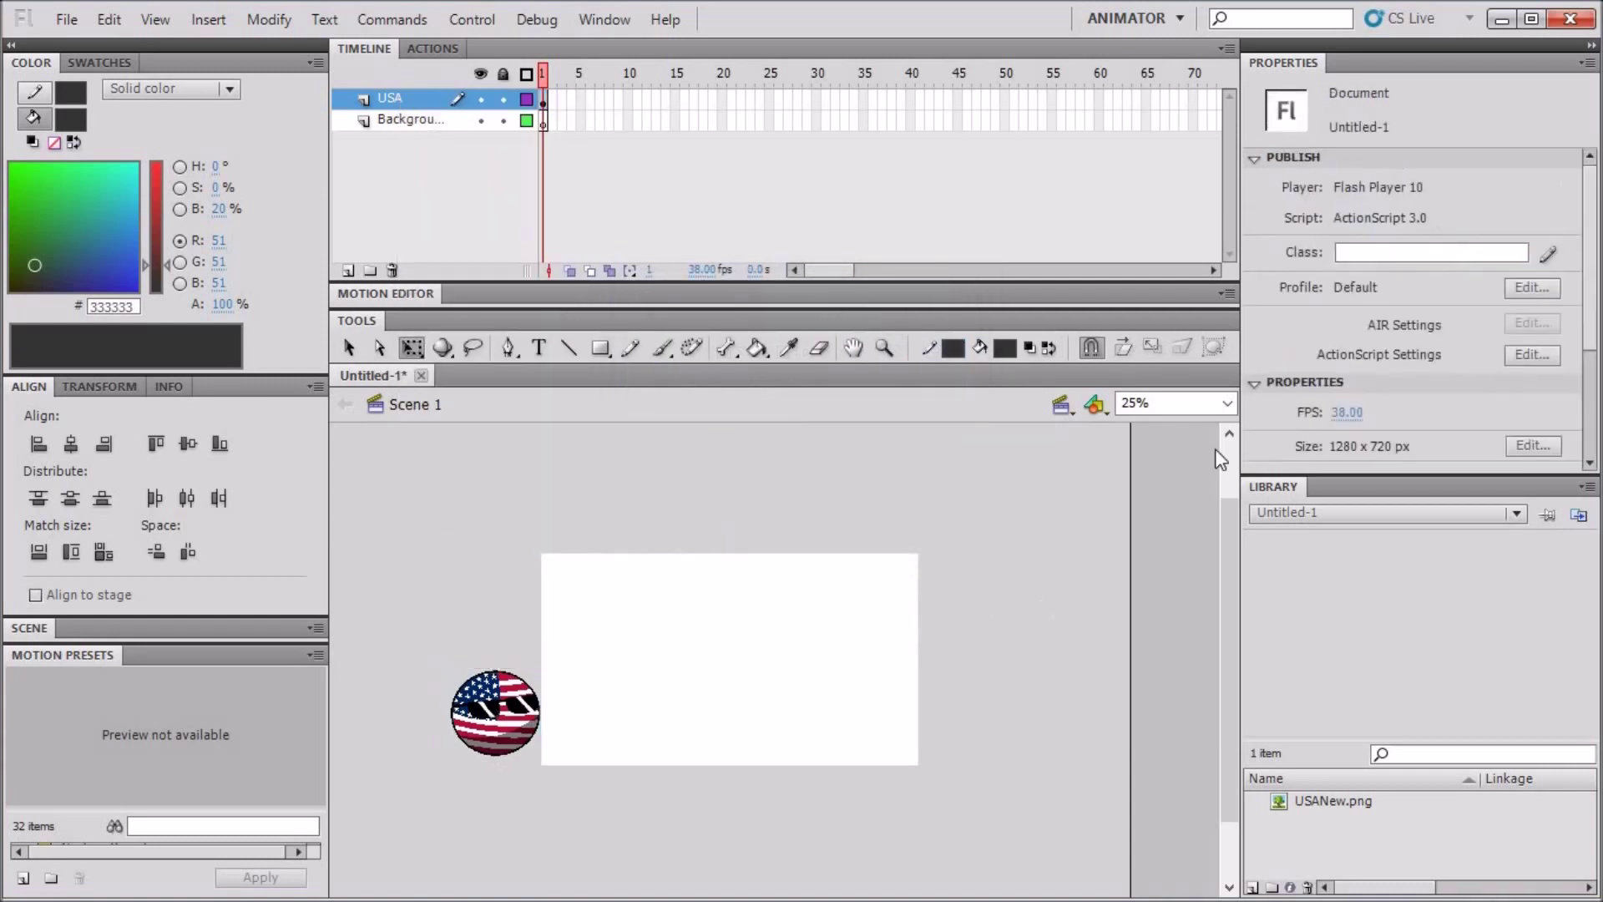
scroll(1134, 428, "down", 2)
left_click(1229, 404)
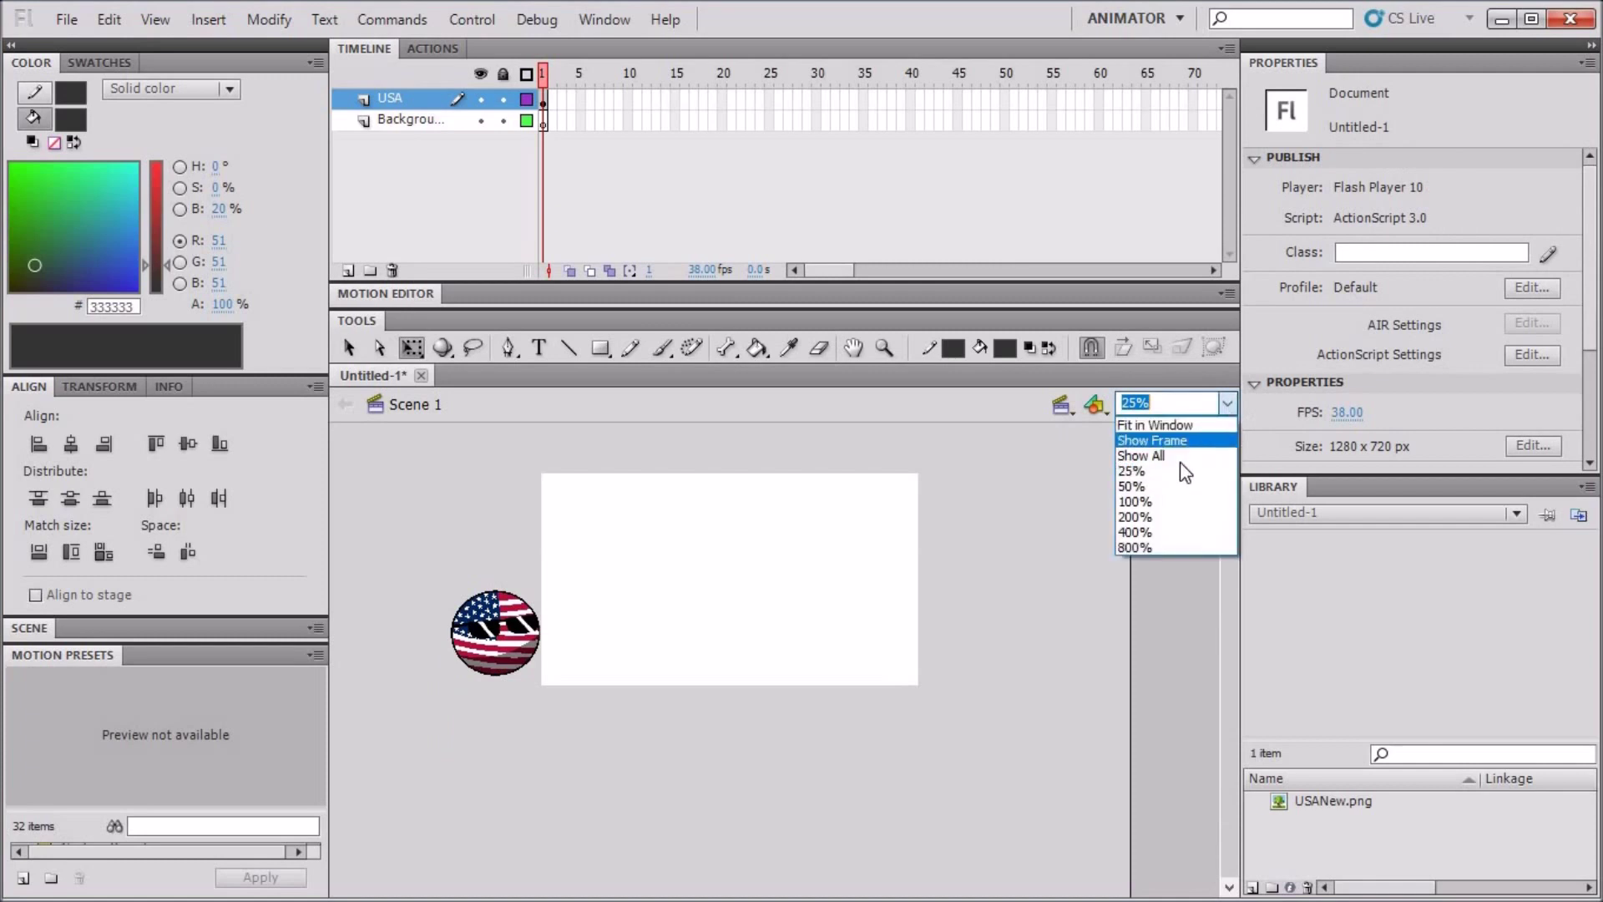
left_click(1149, 483)
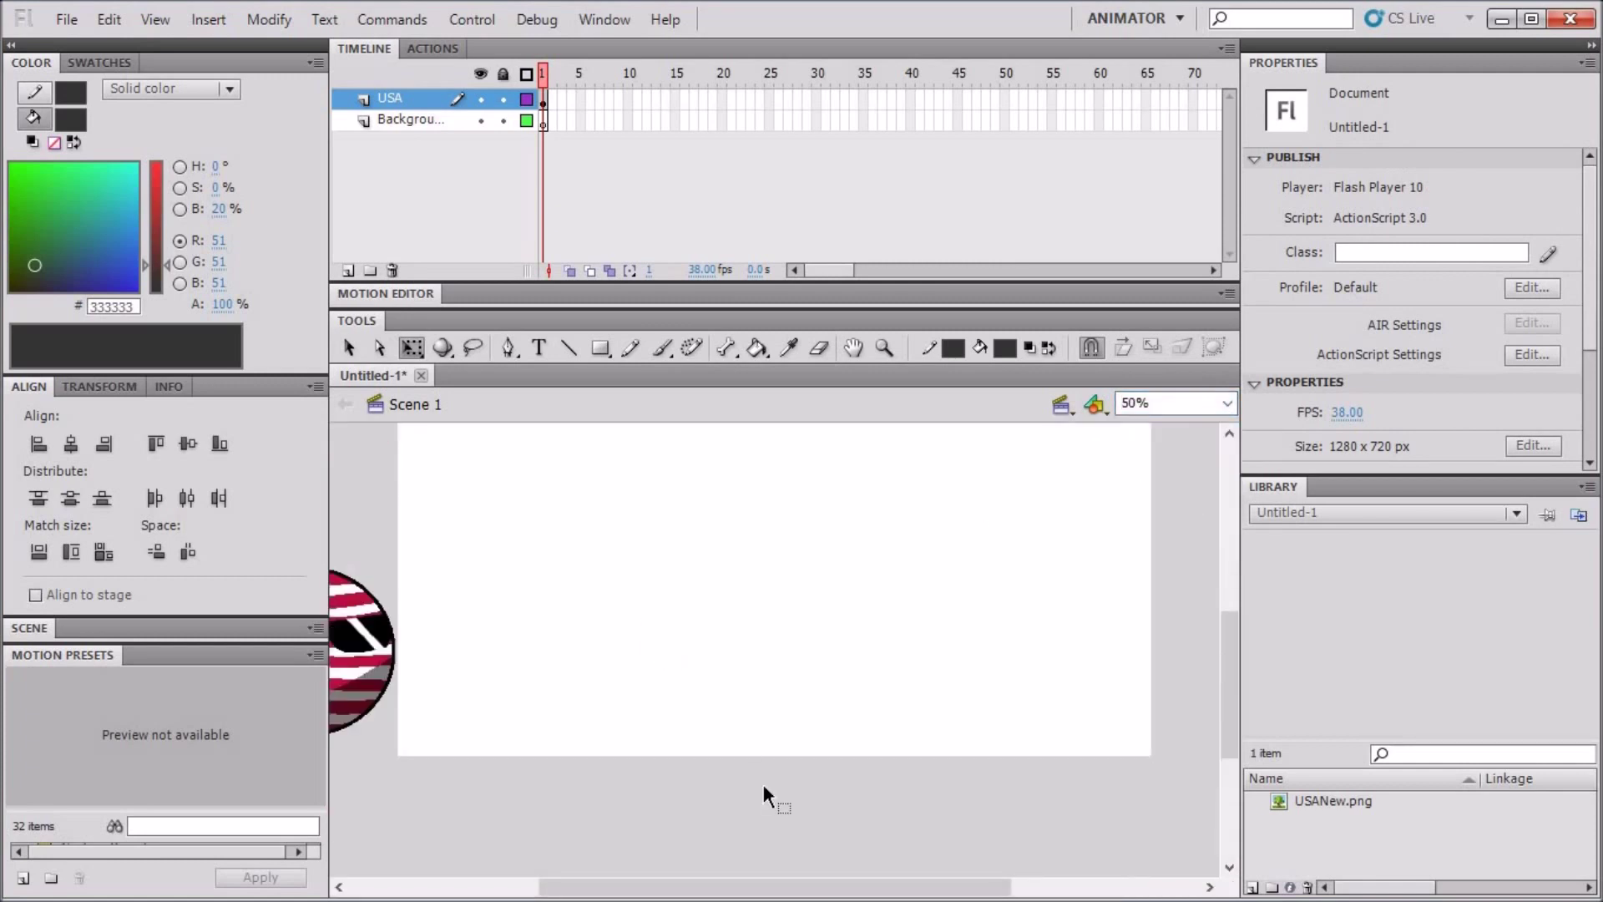
left_click_drag(818, 885, 774, 818)
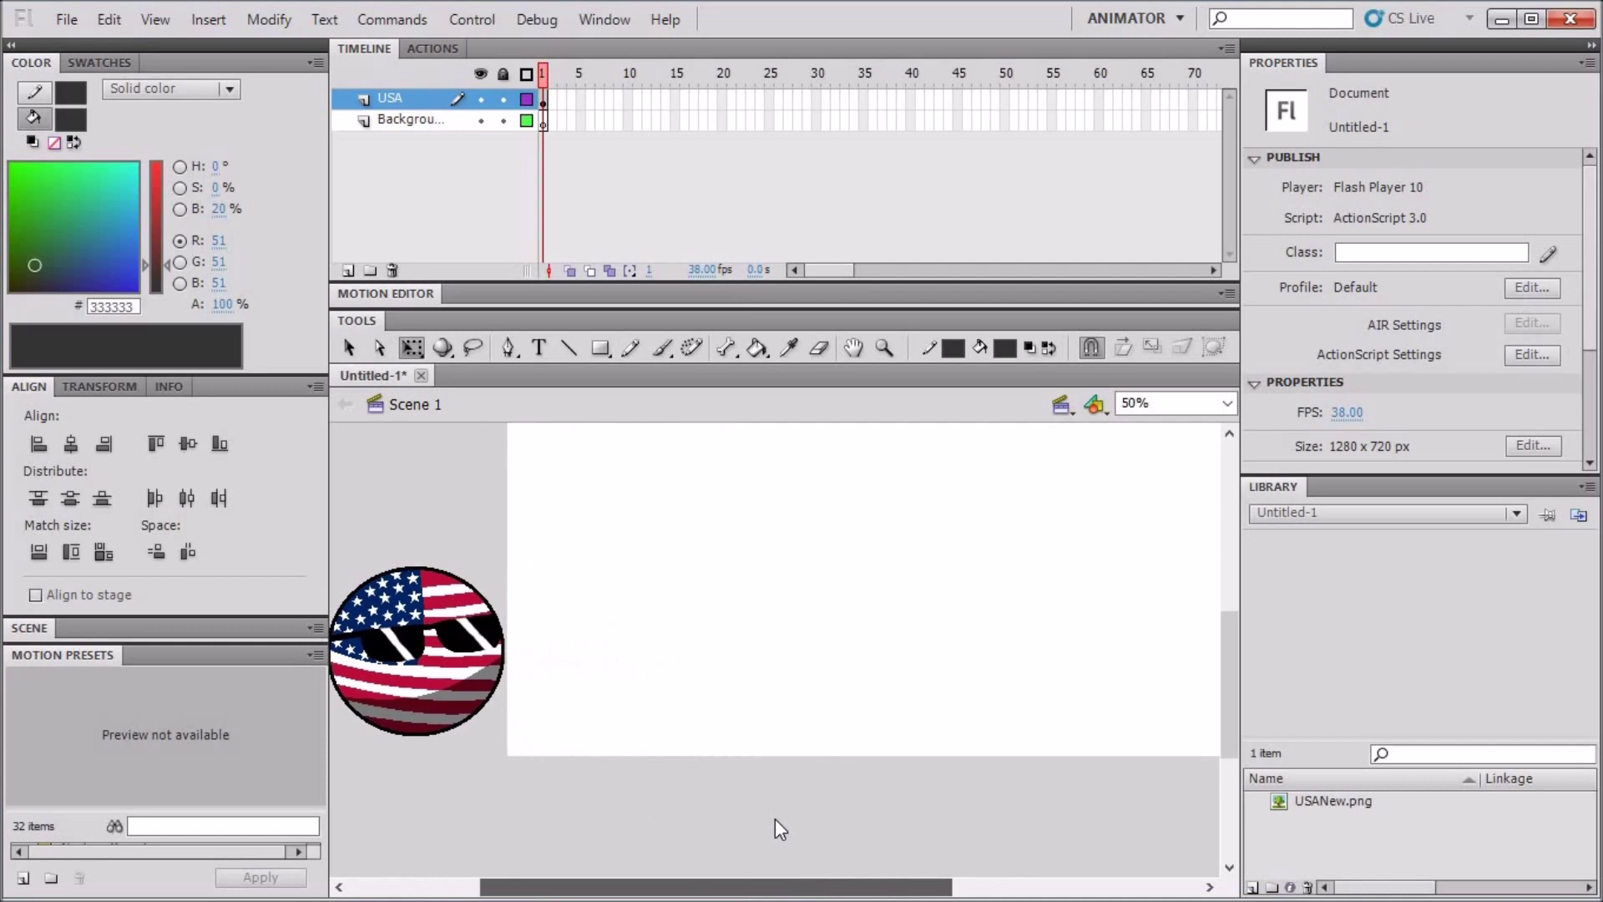
left_click(1349, 414)
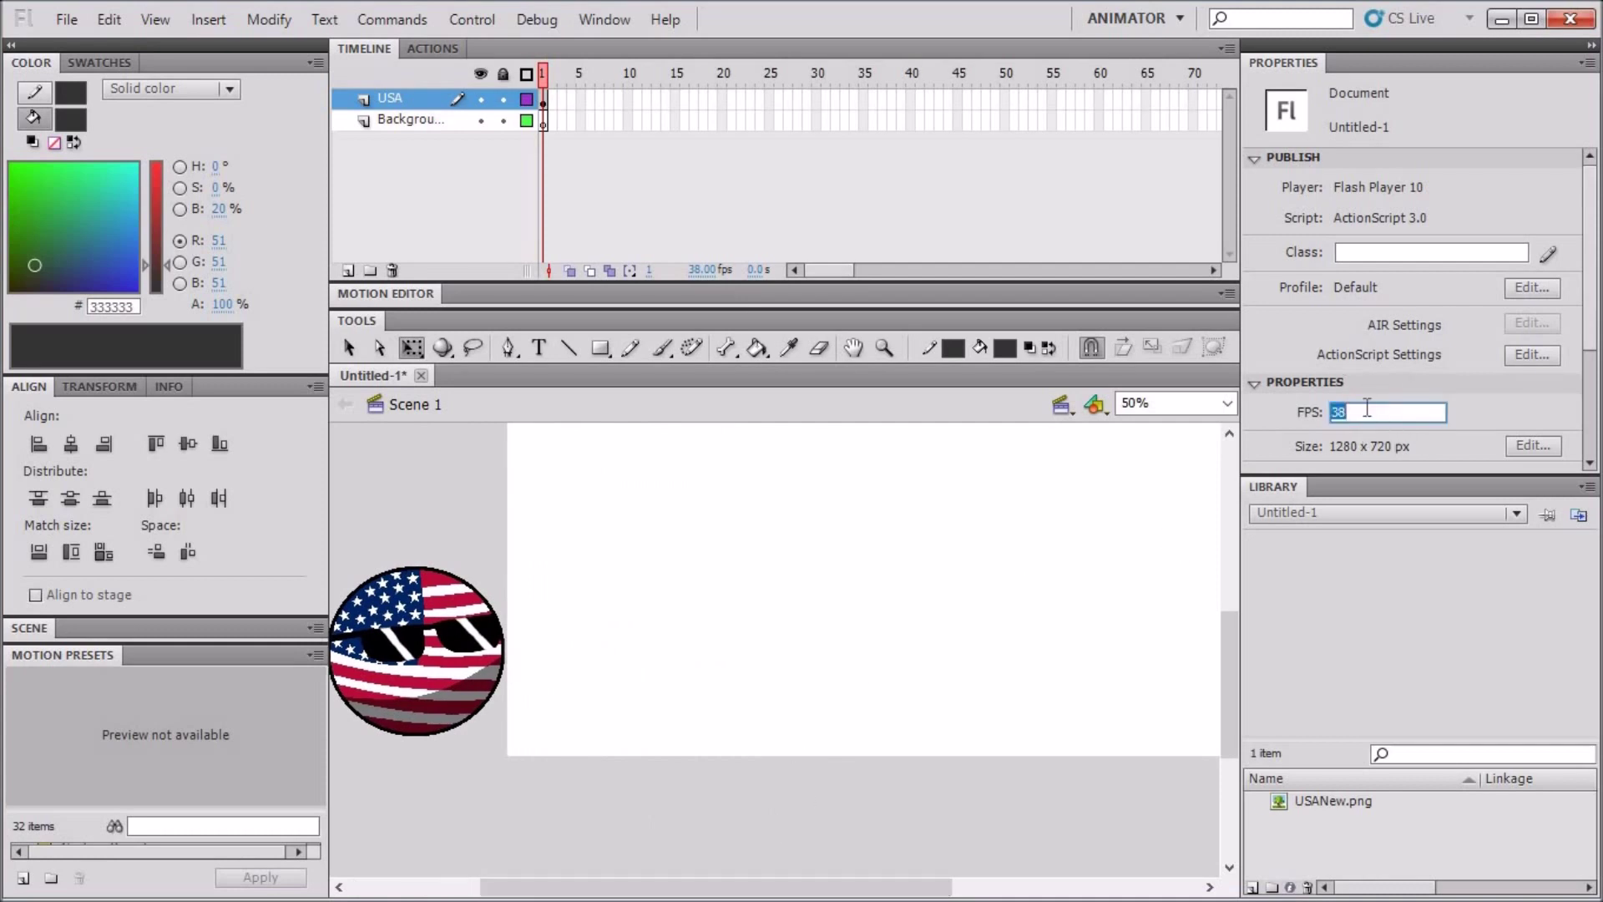
left_click(1394, 412)
left_click(765, 443)
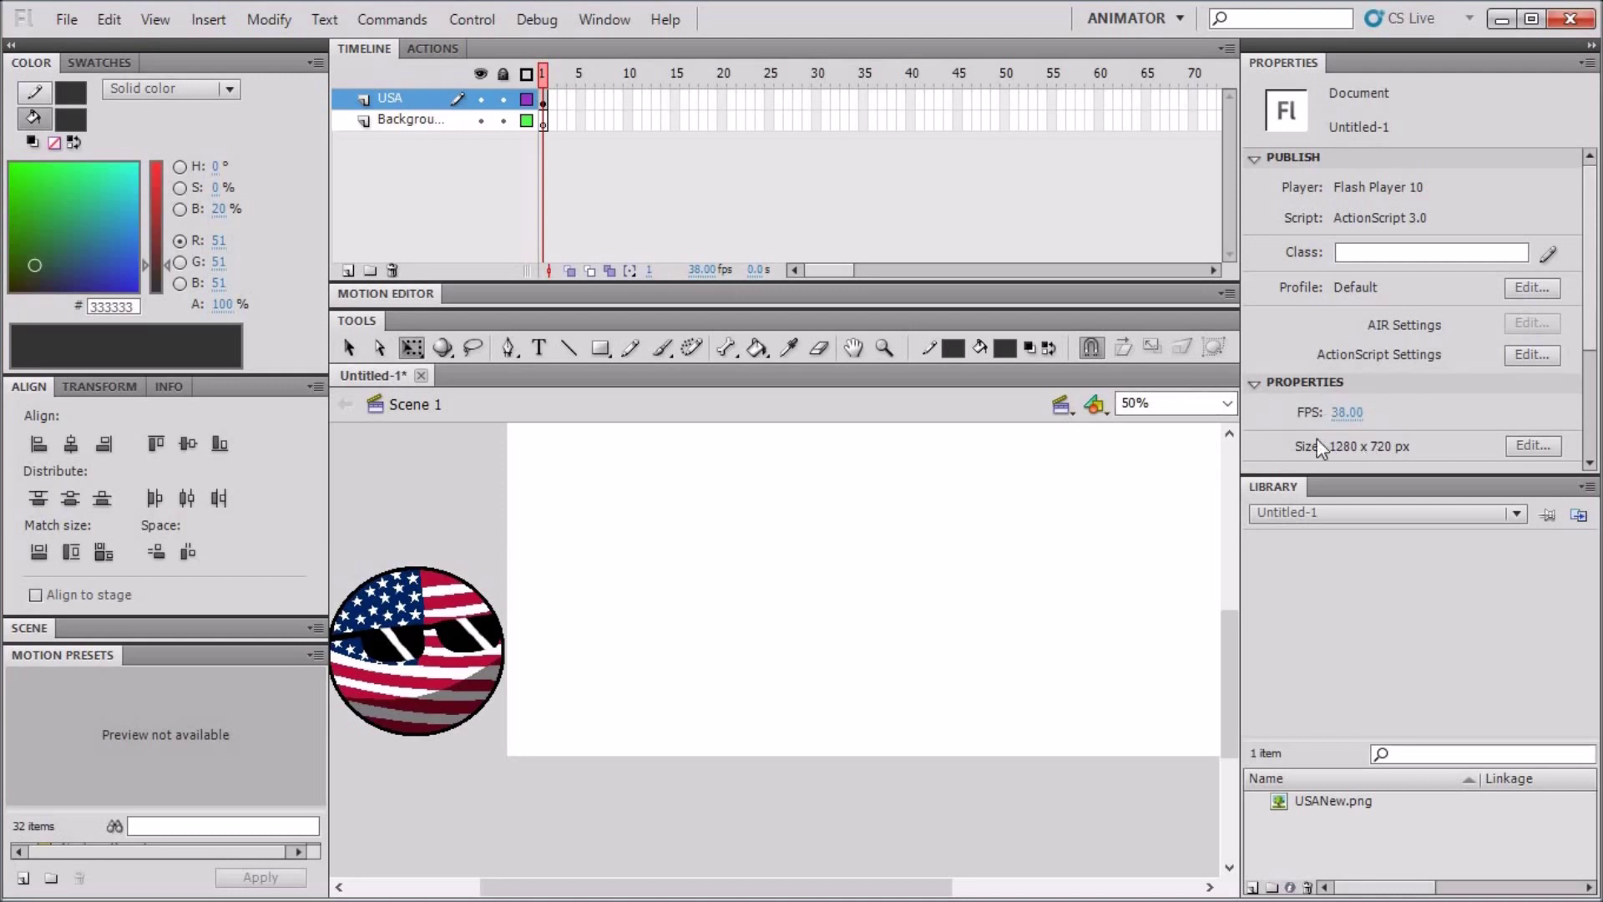
left_click(1532, 445)
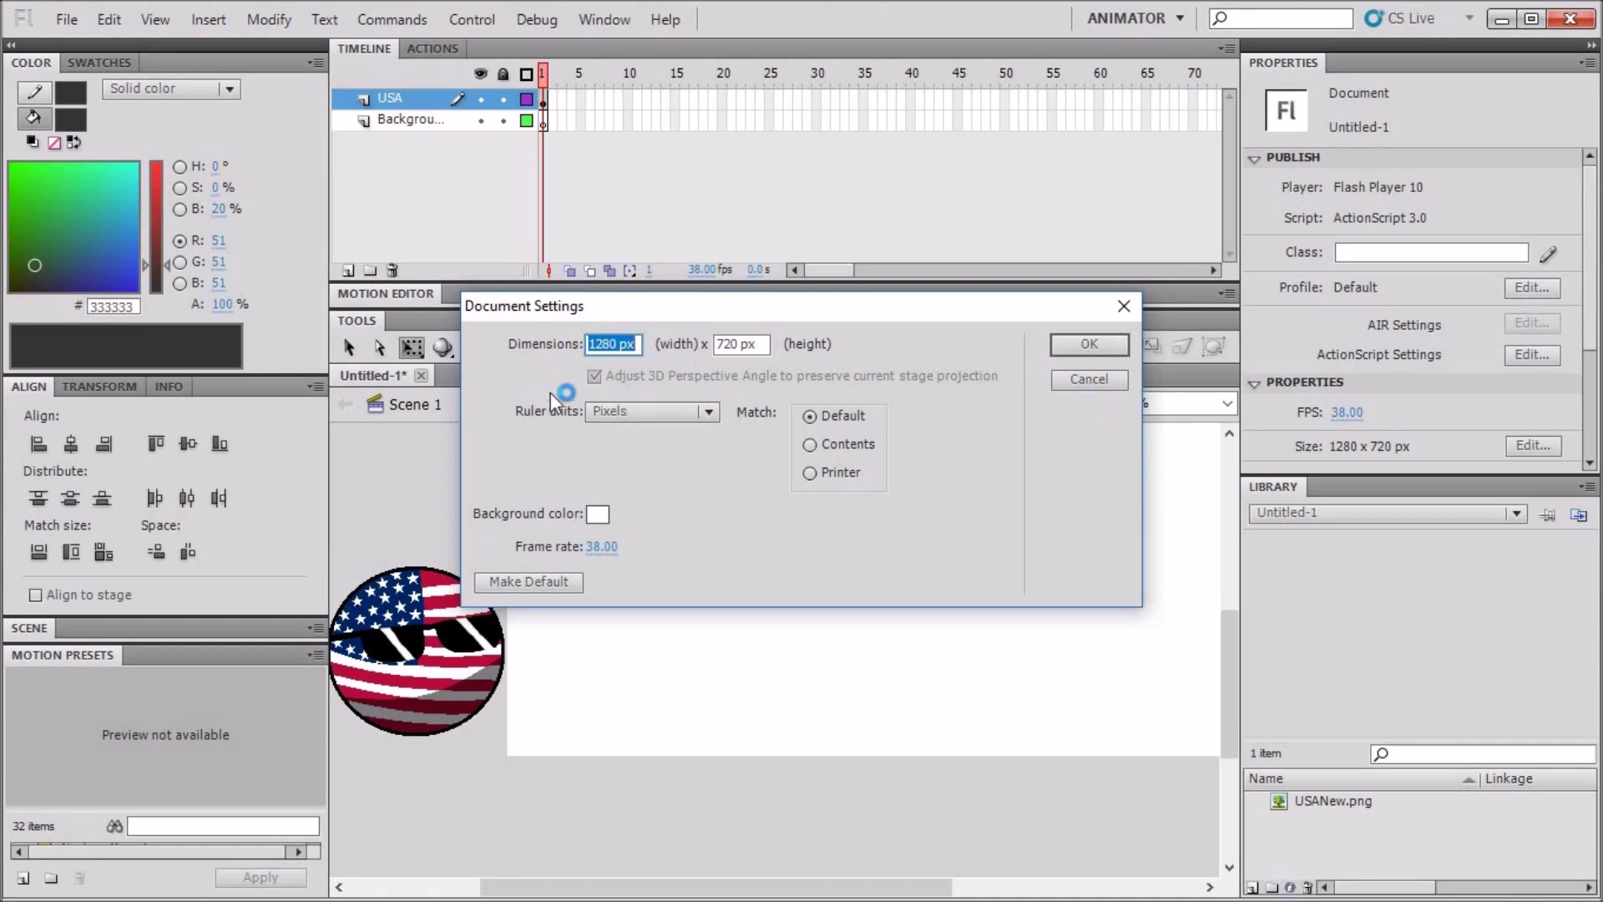
left_click(1095, 382)
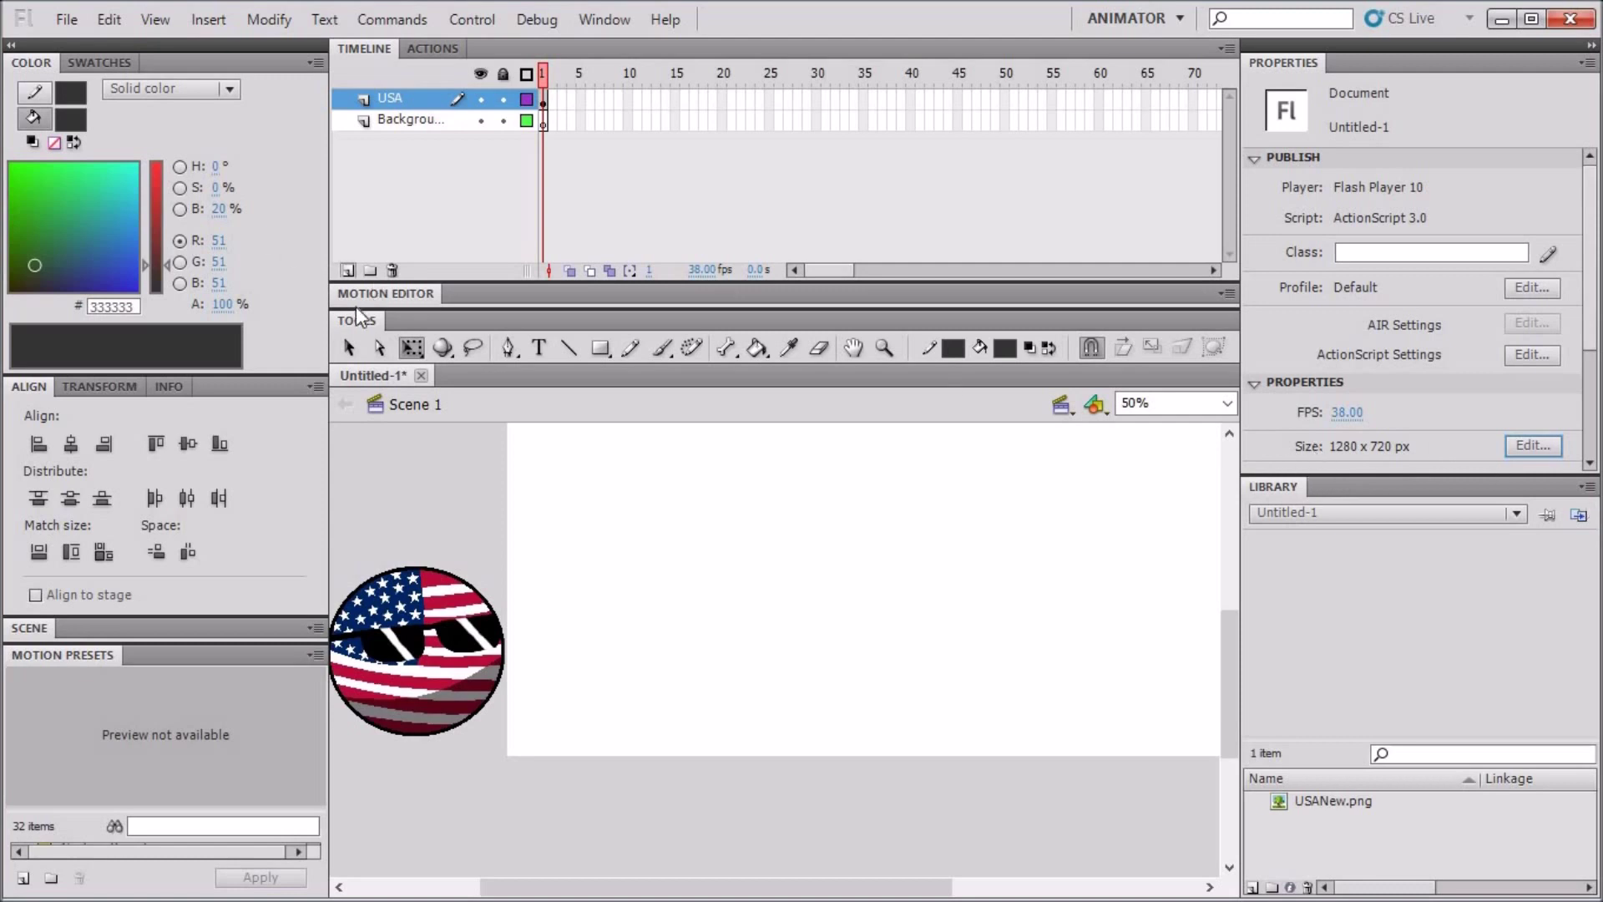
Select frame 40 in the Background row, then frame 40 in the USA row
scroll(713, 469, "down", 3)
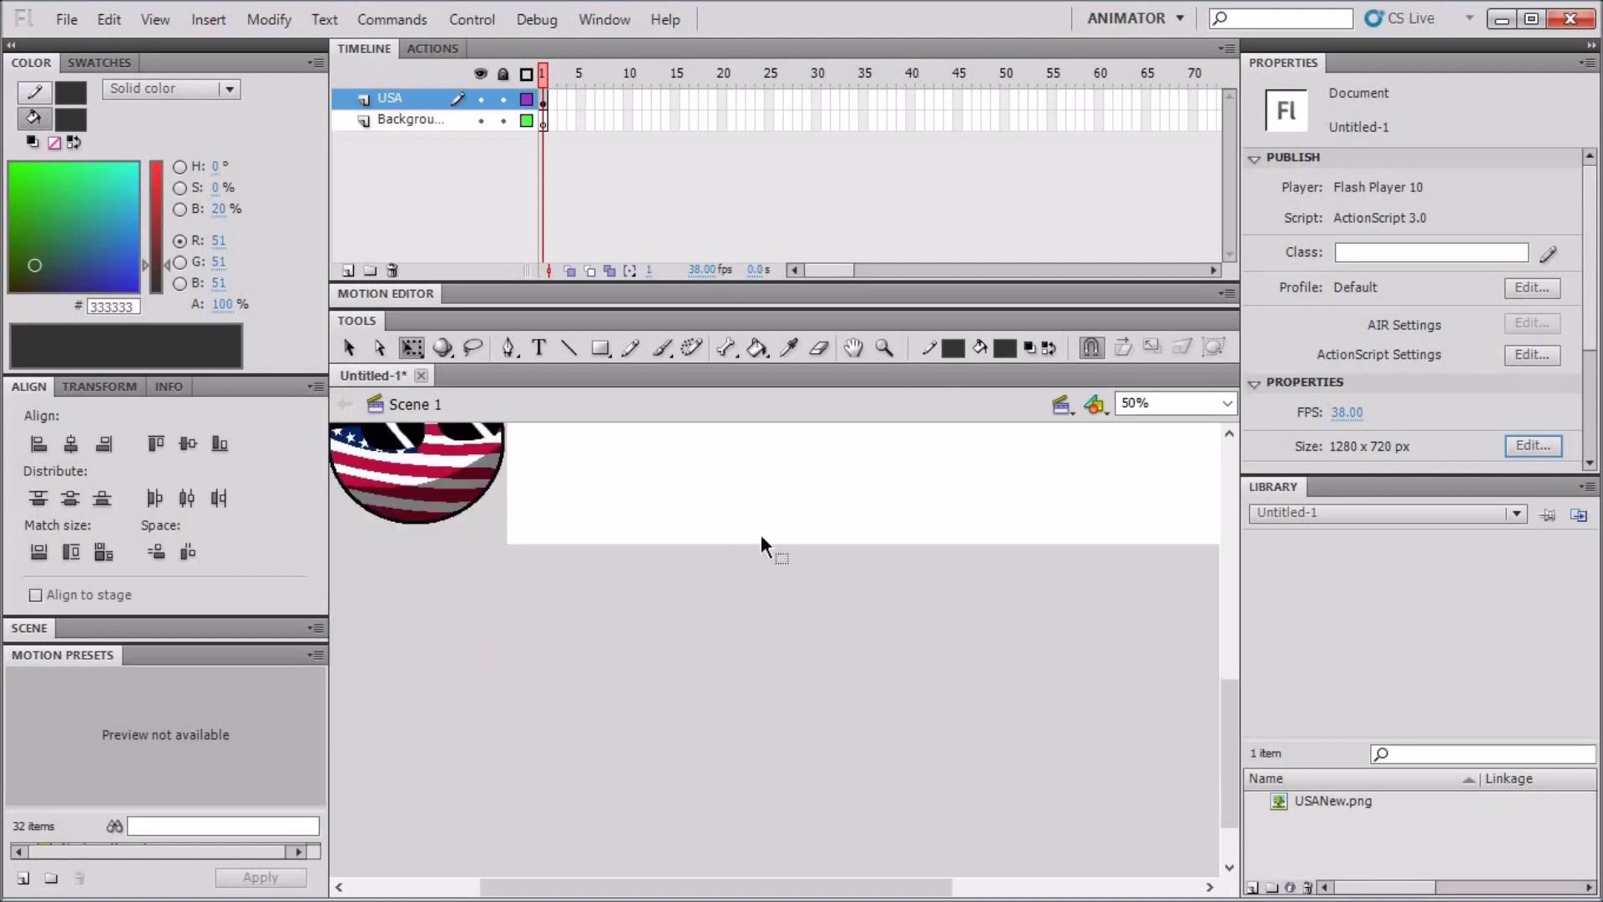
scroll(760, 534, "up", 3)
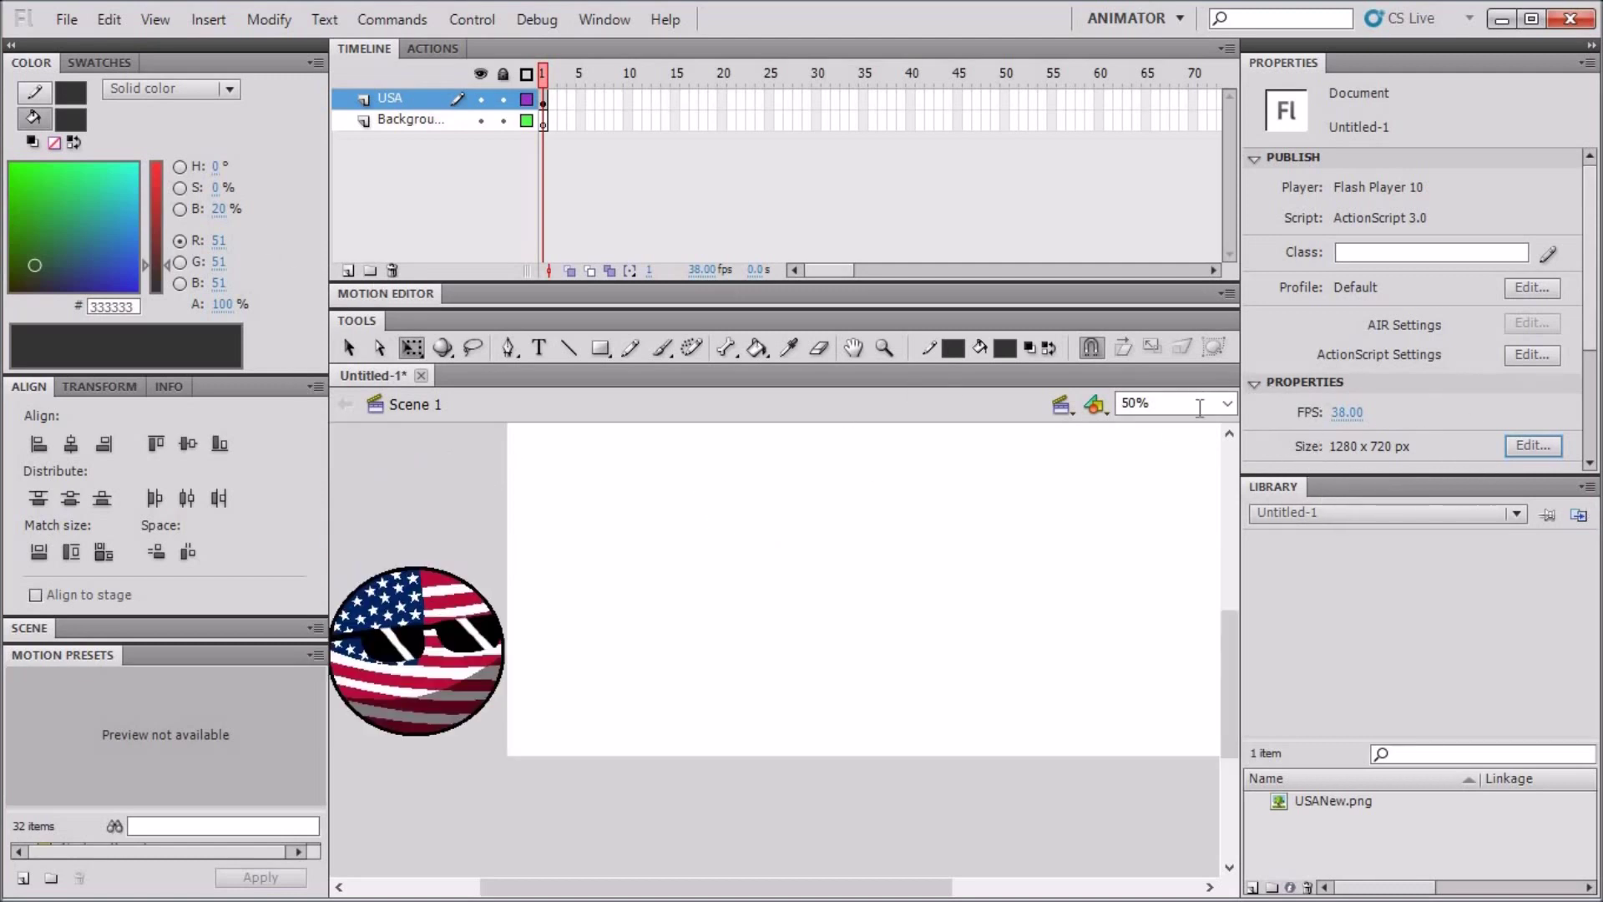
scroll(619, 516, "up", 3)
scroll(620, 516, "down", 3)
scroll(555, 409, "up", 3)
scroll(635, 451, "down", 3)
scroll(618, 460, "up", 3)
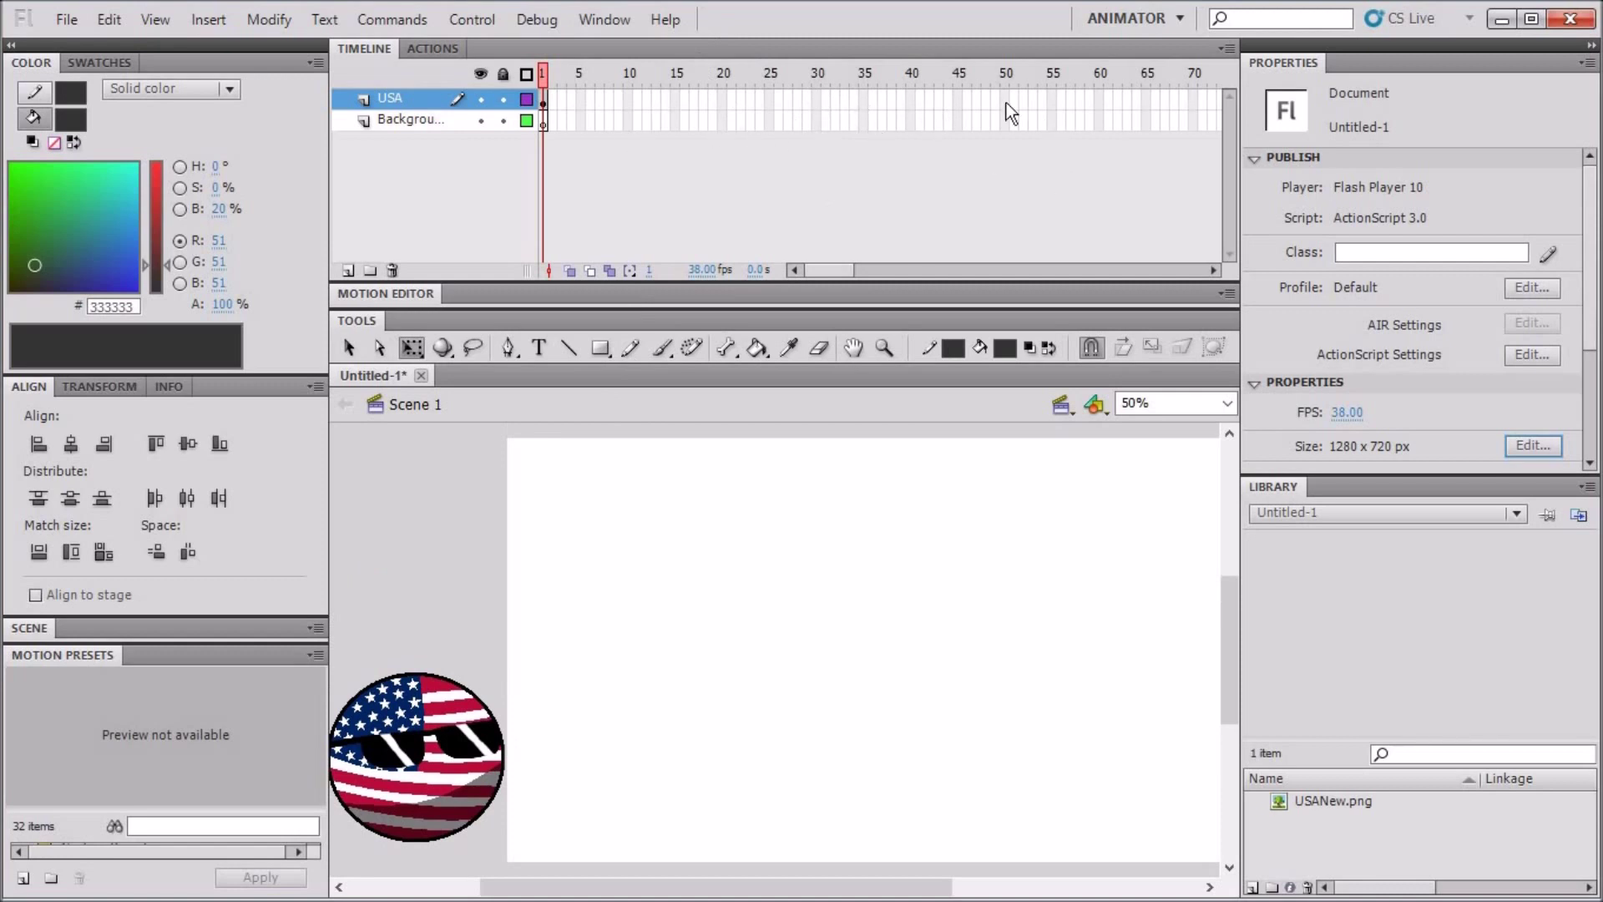
left_click(910, 121)
left_click(911, 99)
Insert keyframes at frame 40 on both the USA and Background layers
left_click(912, 119, "shift")
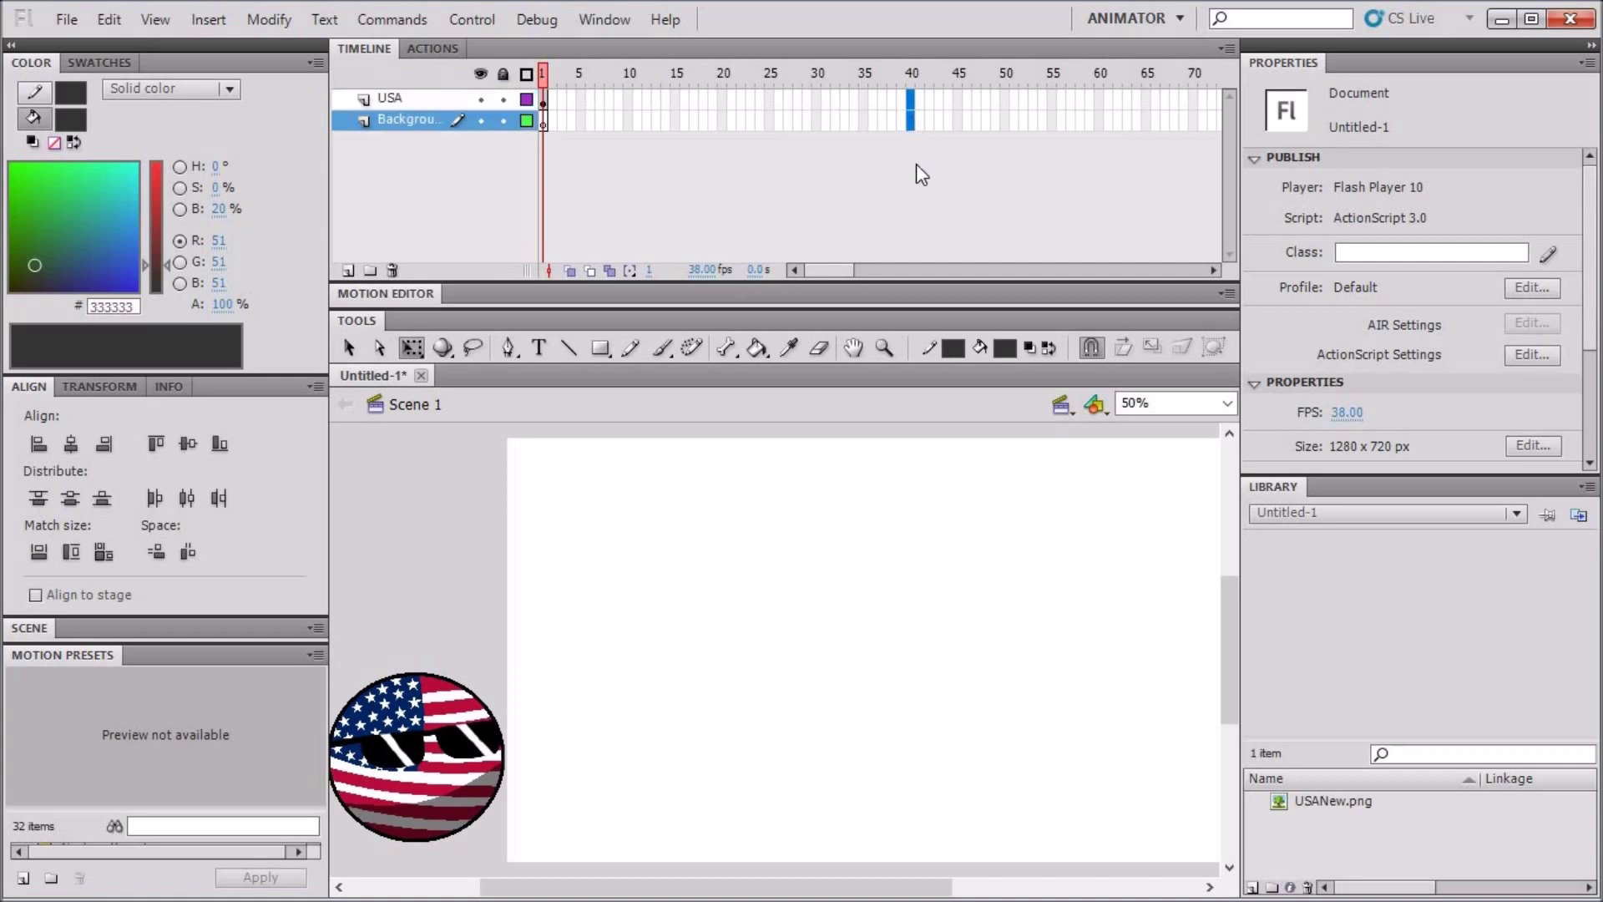
right_click(911, 115)
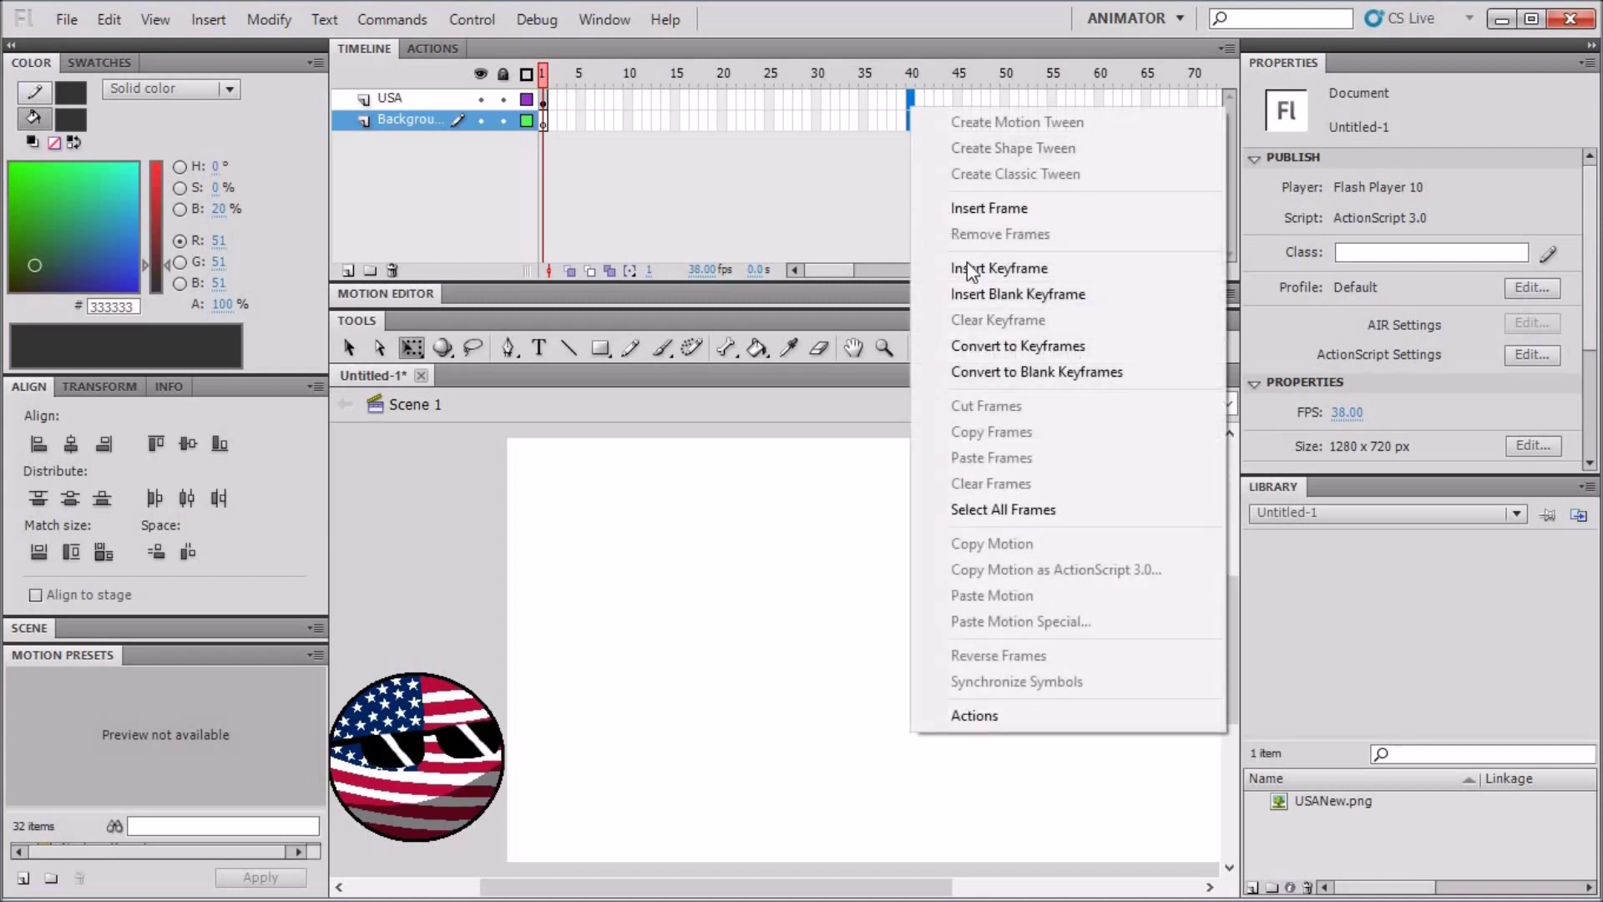
left_click(974, 268)
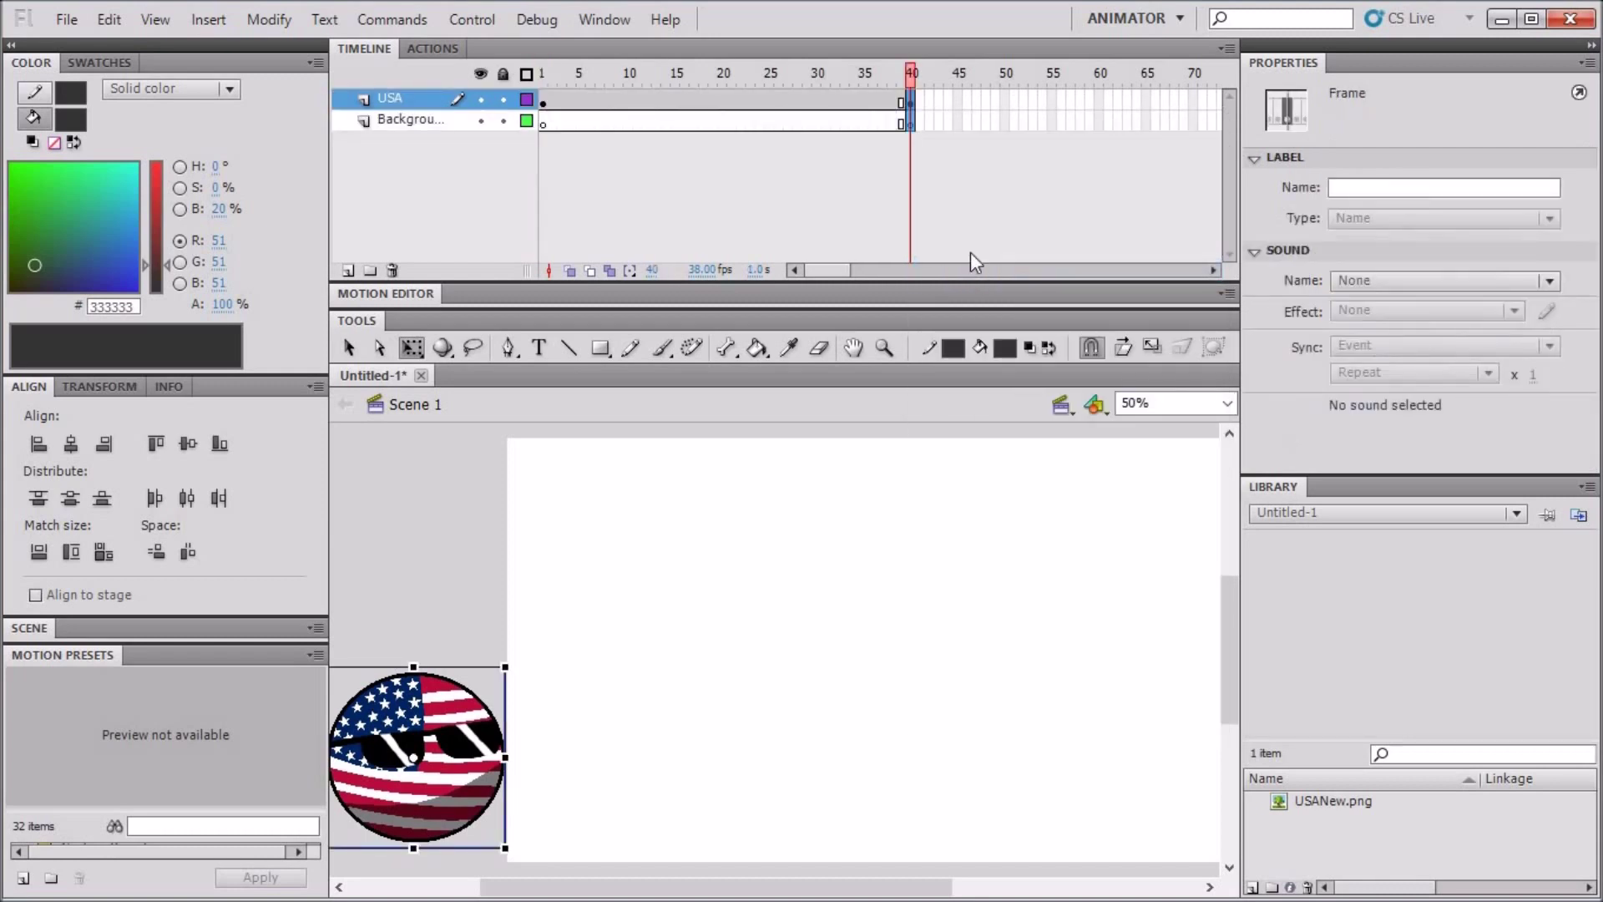
Select and deselect the USA ball at frame 40, then scrub the playhead back toward the start
scroll(459, 501, "down", 5)
left_click(468, 508)
scroll(467, 511, "up", 5)
scroll(468, 515, "down", 3)
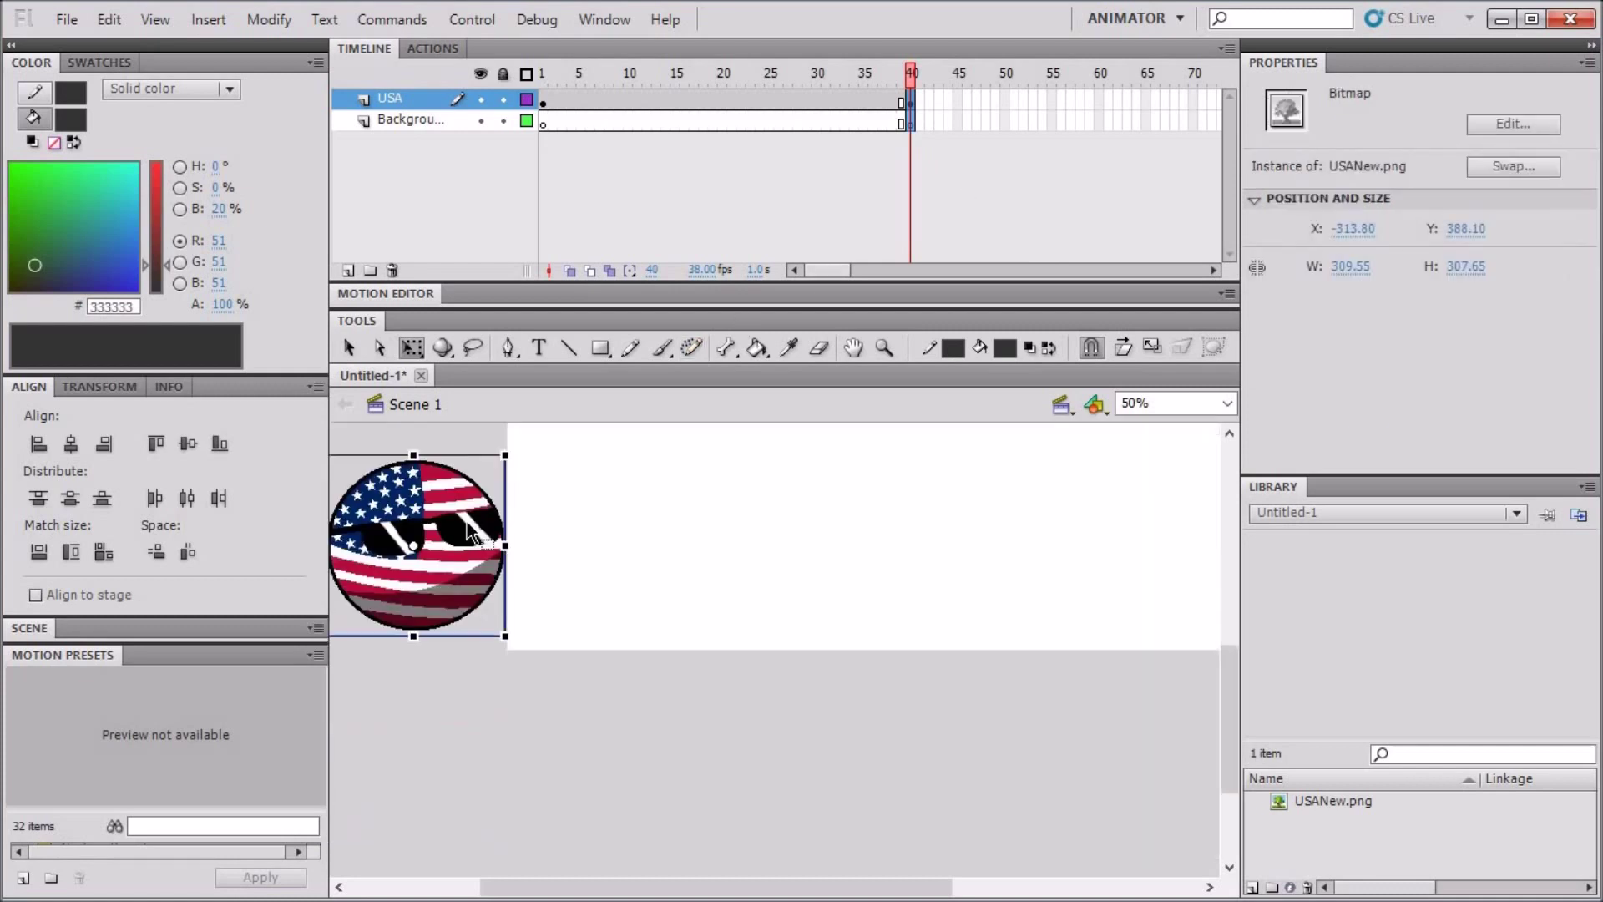
scroll(468, 516, "up", 3)
left_click(468, 516)
scroll(469, 516, "down", 5)
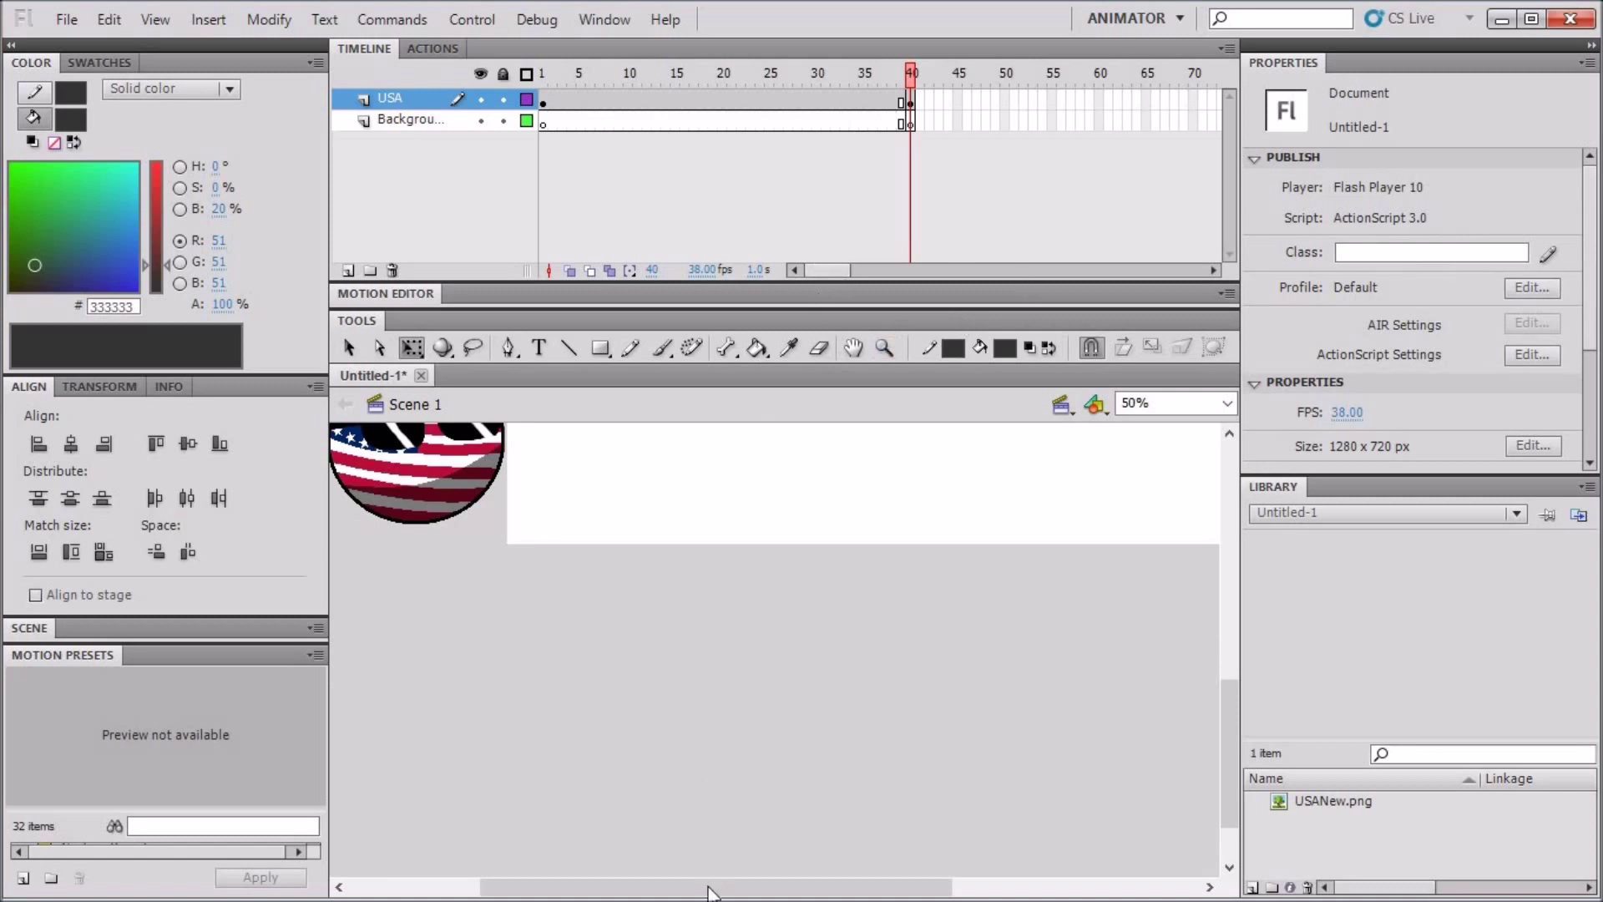
mouse_move(718, 886)
left_mouse_down()
mouse_move(693, 887)
mouse_move(706, 872)
left_mouse_up()
scroll(678, 750, "up", 2)
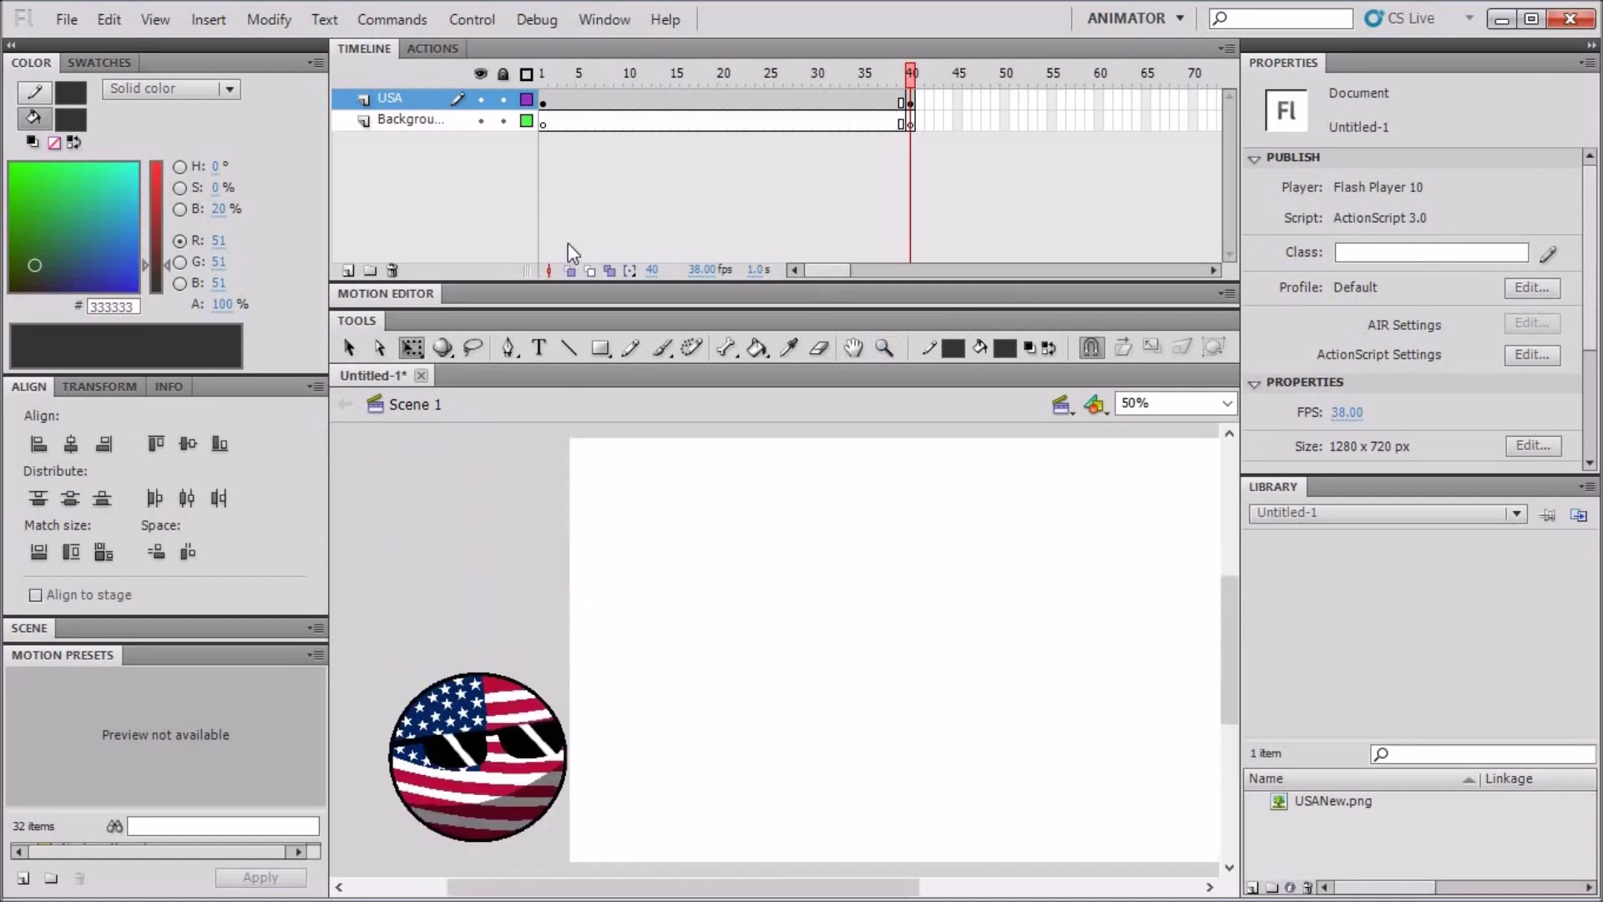
mouse_move(911, 74)
left_mouse_down()
mouse_move(580, 73)
mouse_move(911, 73)
left_mouse_up()
Insert frame-45 keyframes on both layers and shift the USA ball right to X -231.80
left_click(960, 99)
left_click(960, 123, "shift")
right_click(960, 123)
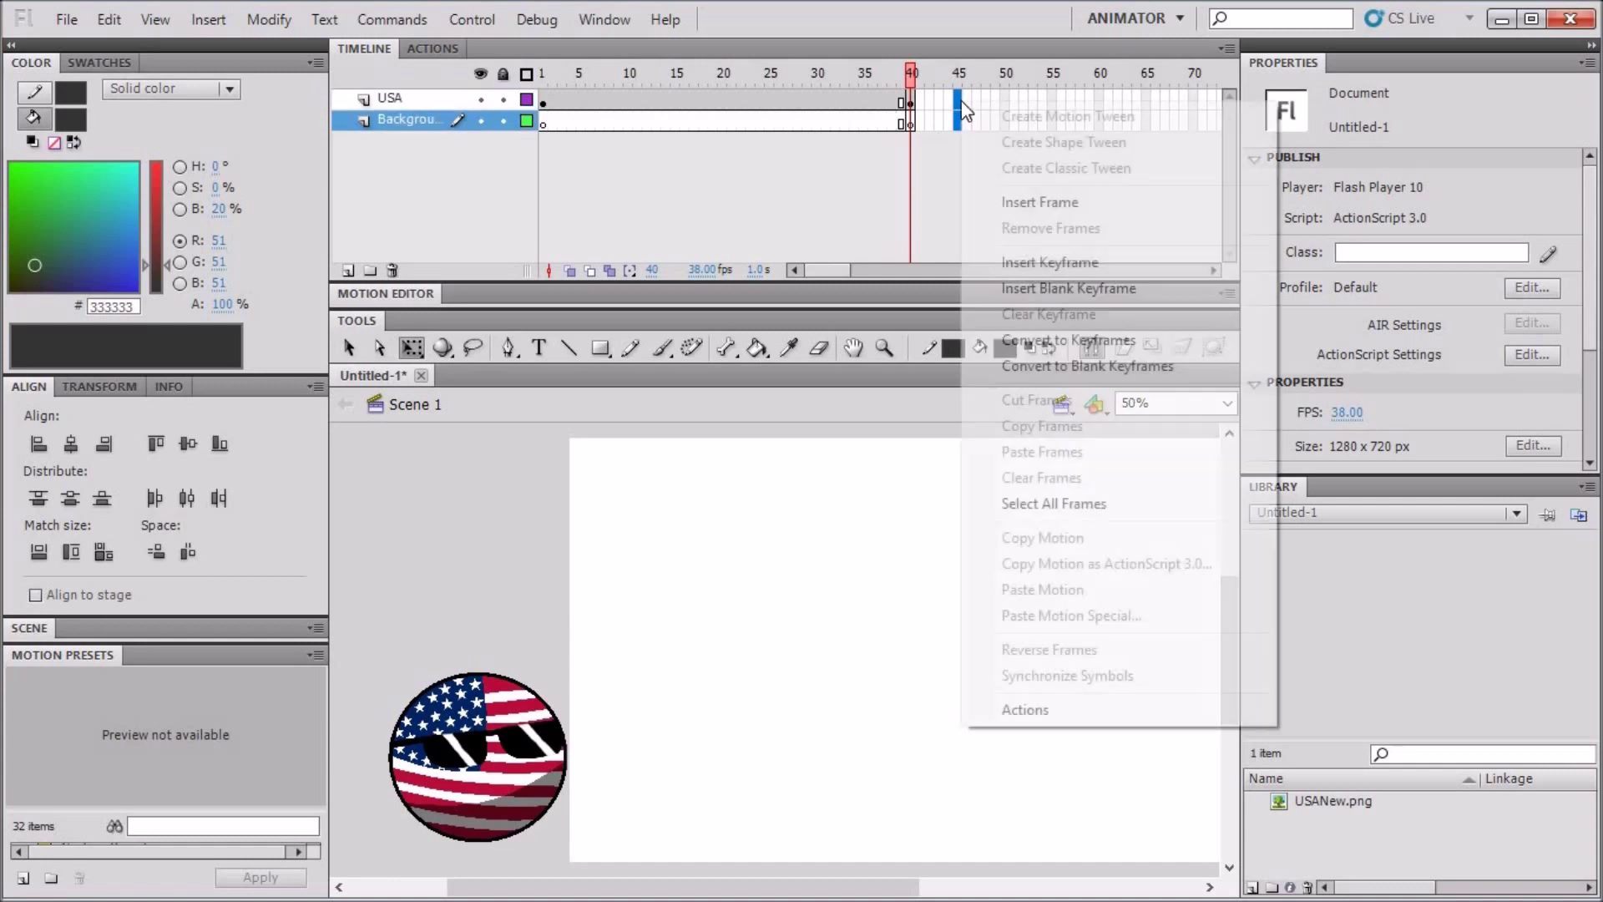
left_click(1037, 262)
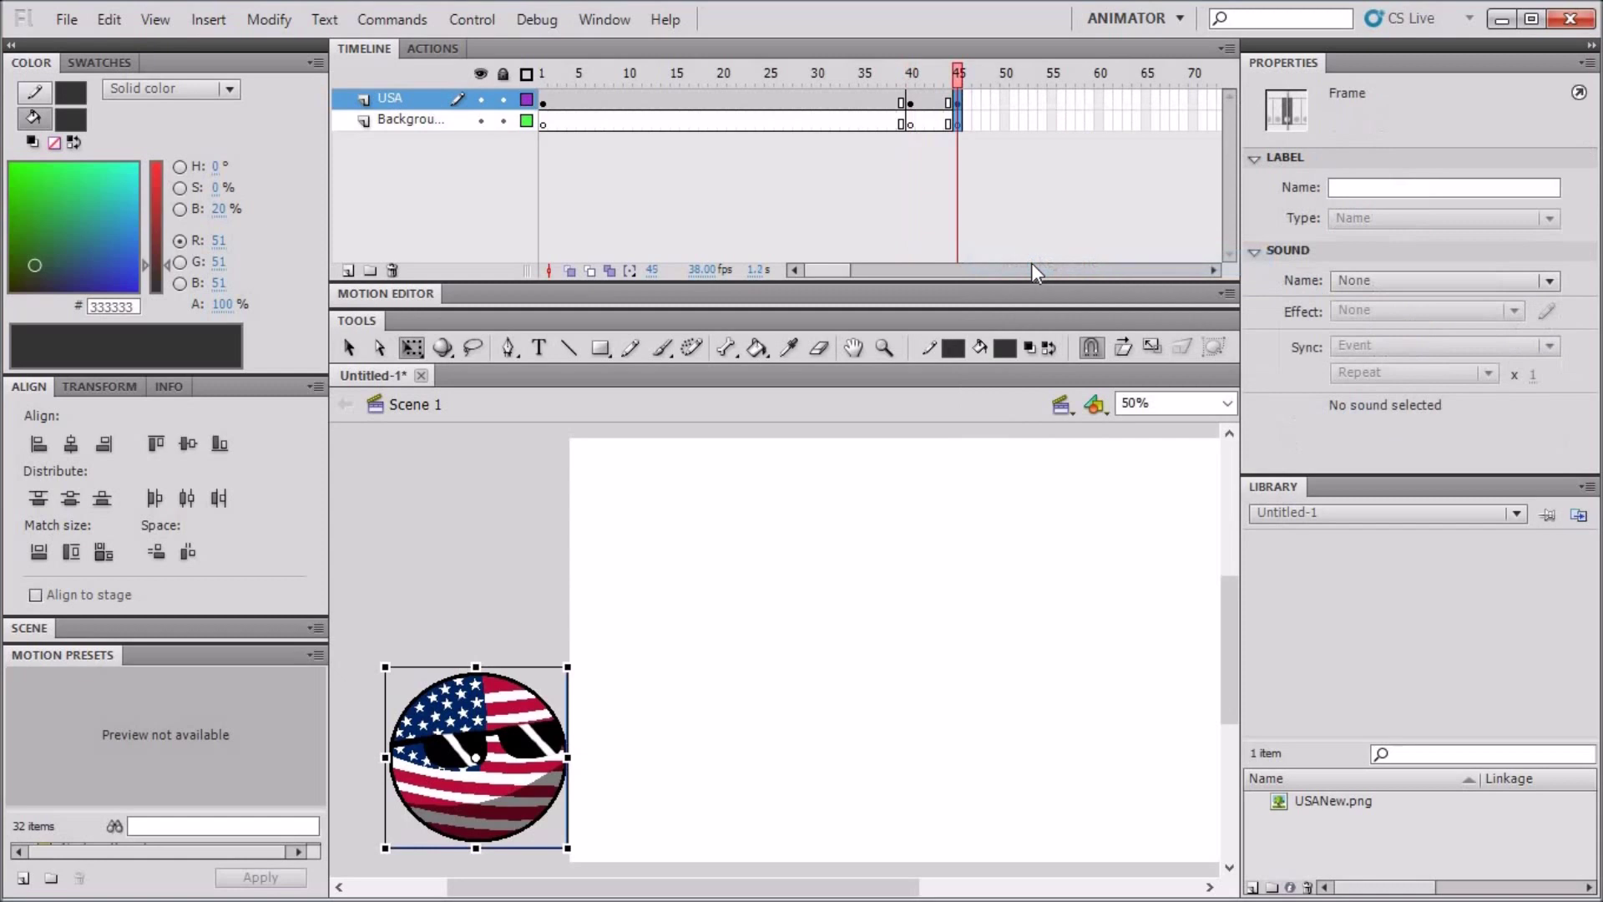
left_click(443, 479)
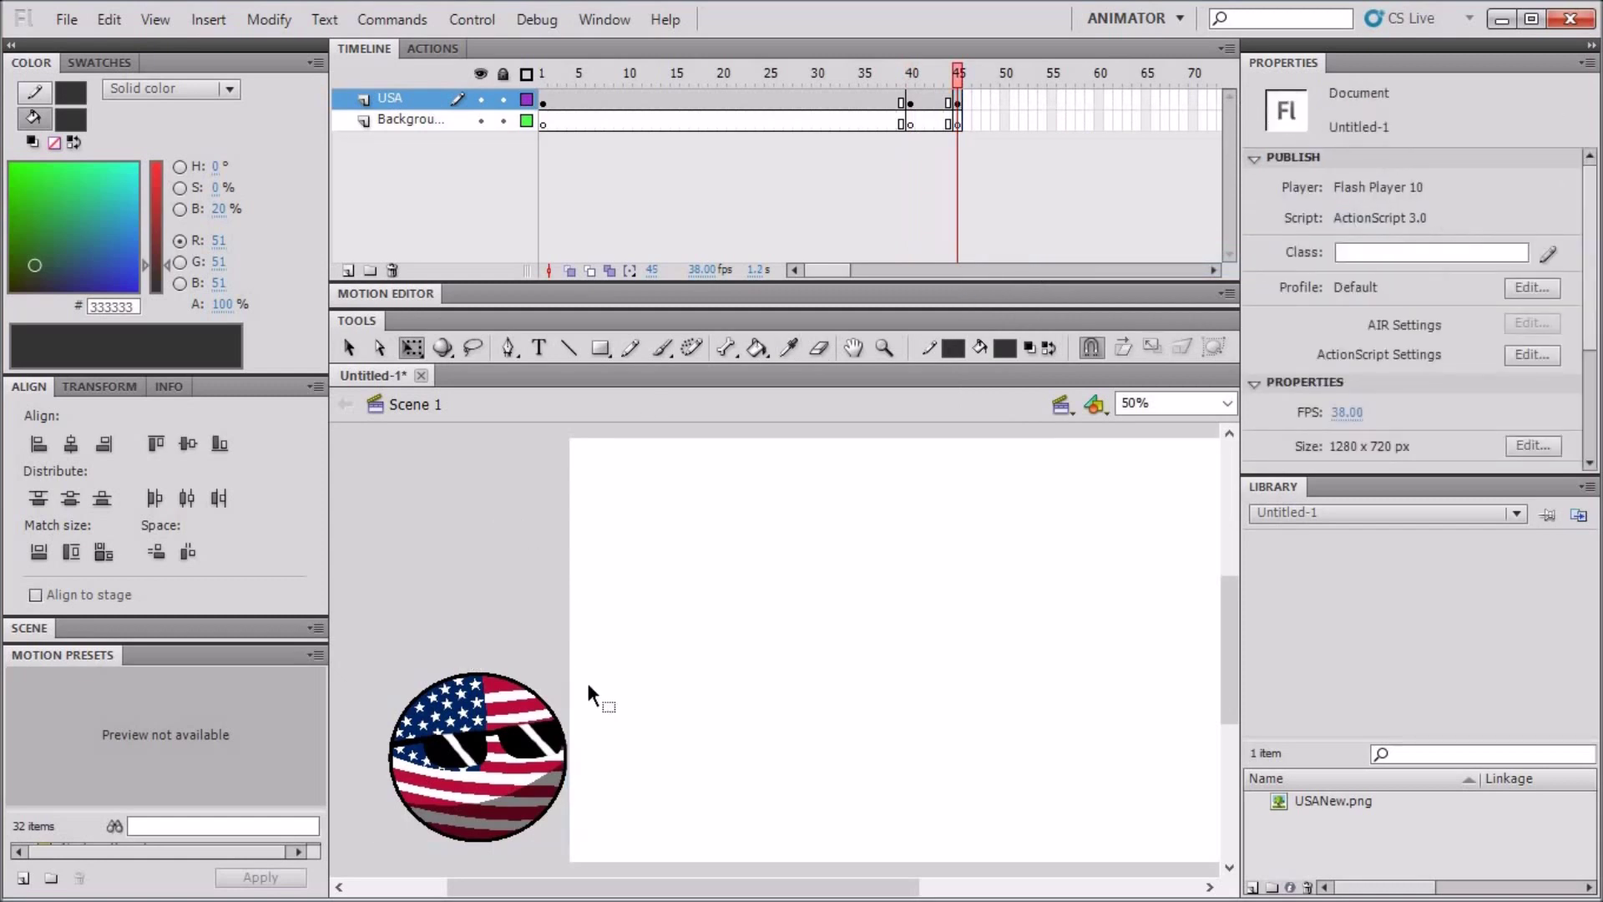
left_click(535, 773)
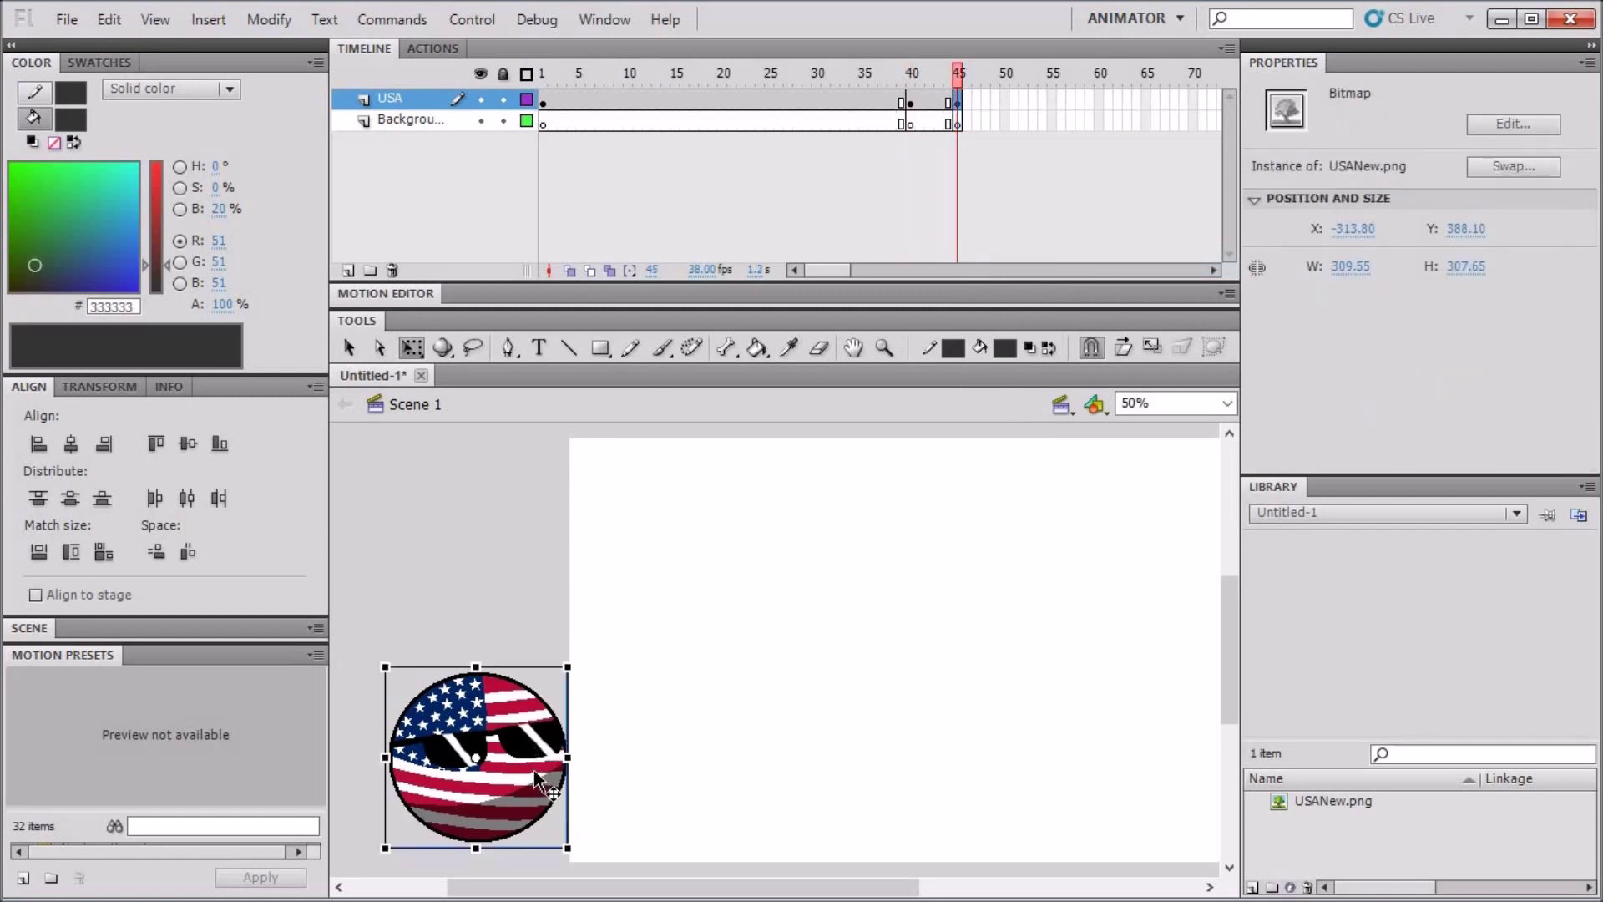
left_click_drag(534, 770, 582, 775)
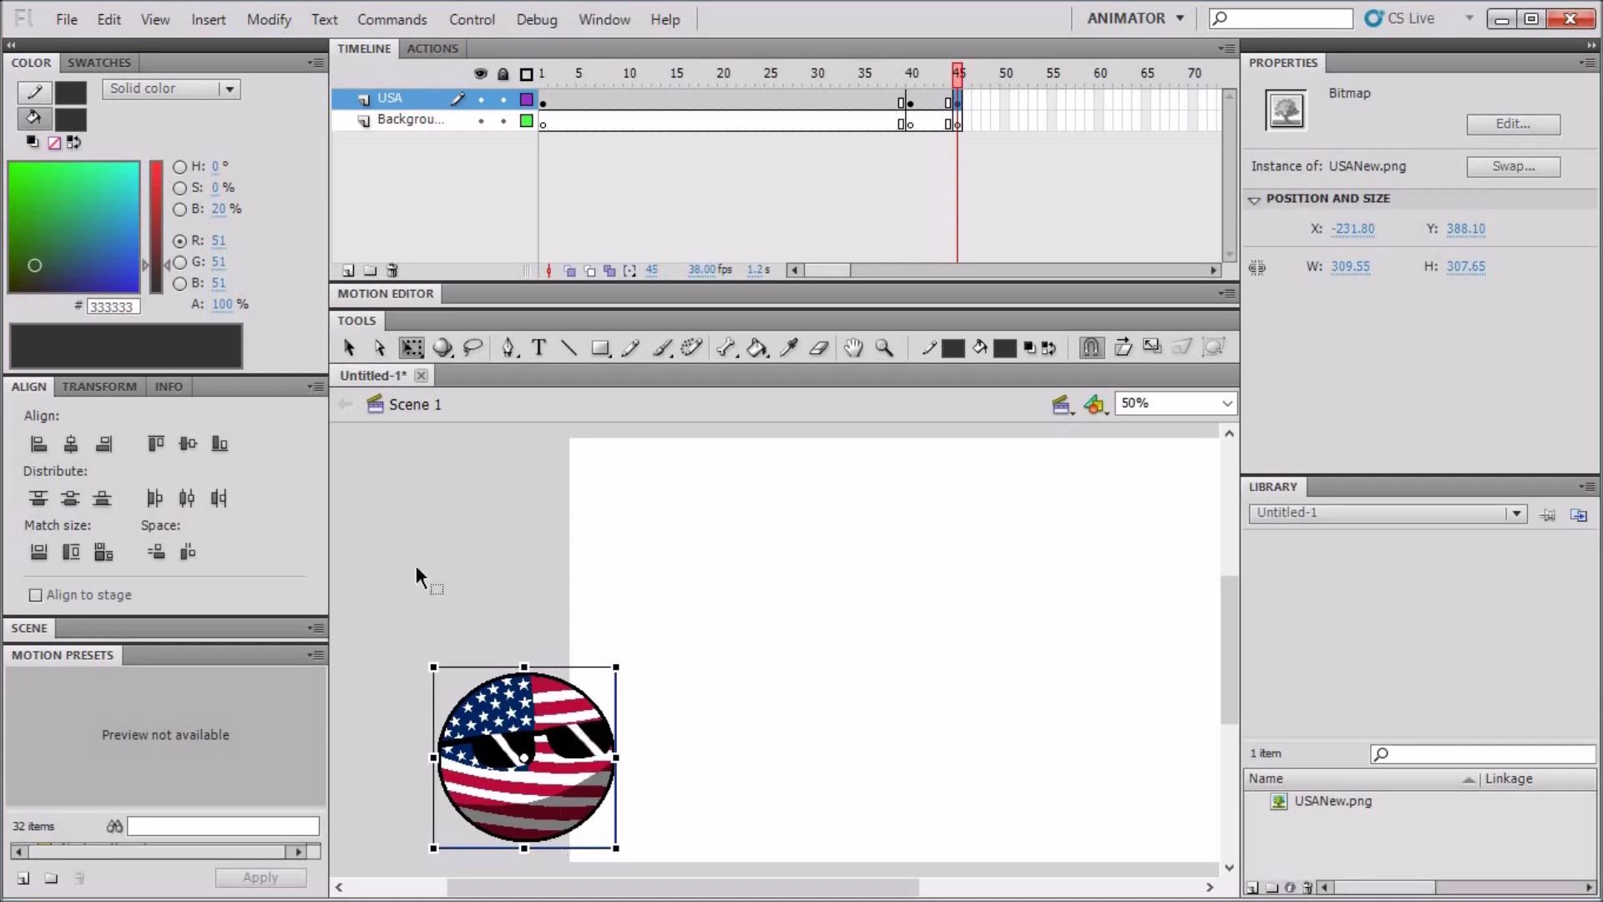
left_click_drag(835, 278, 859, 278)
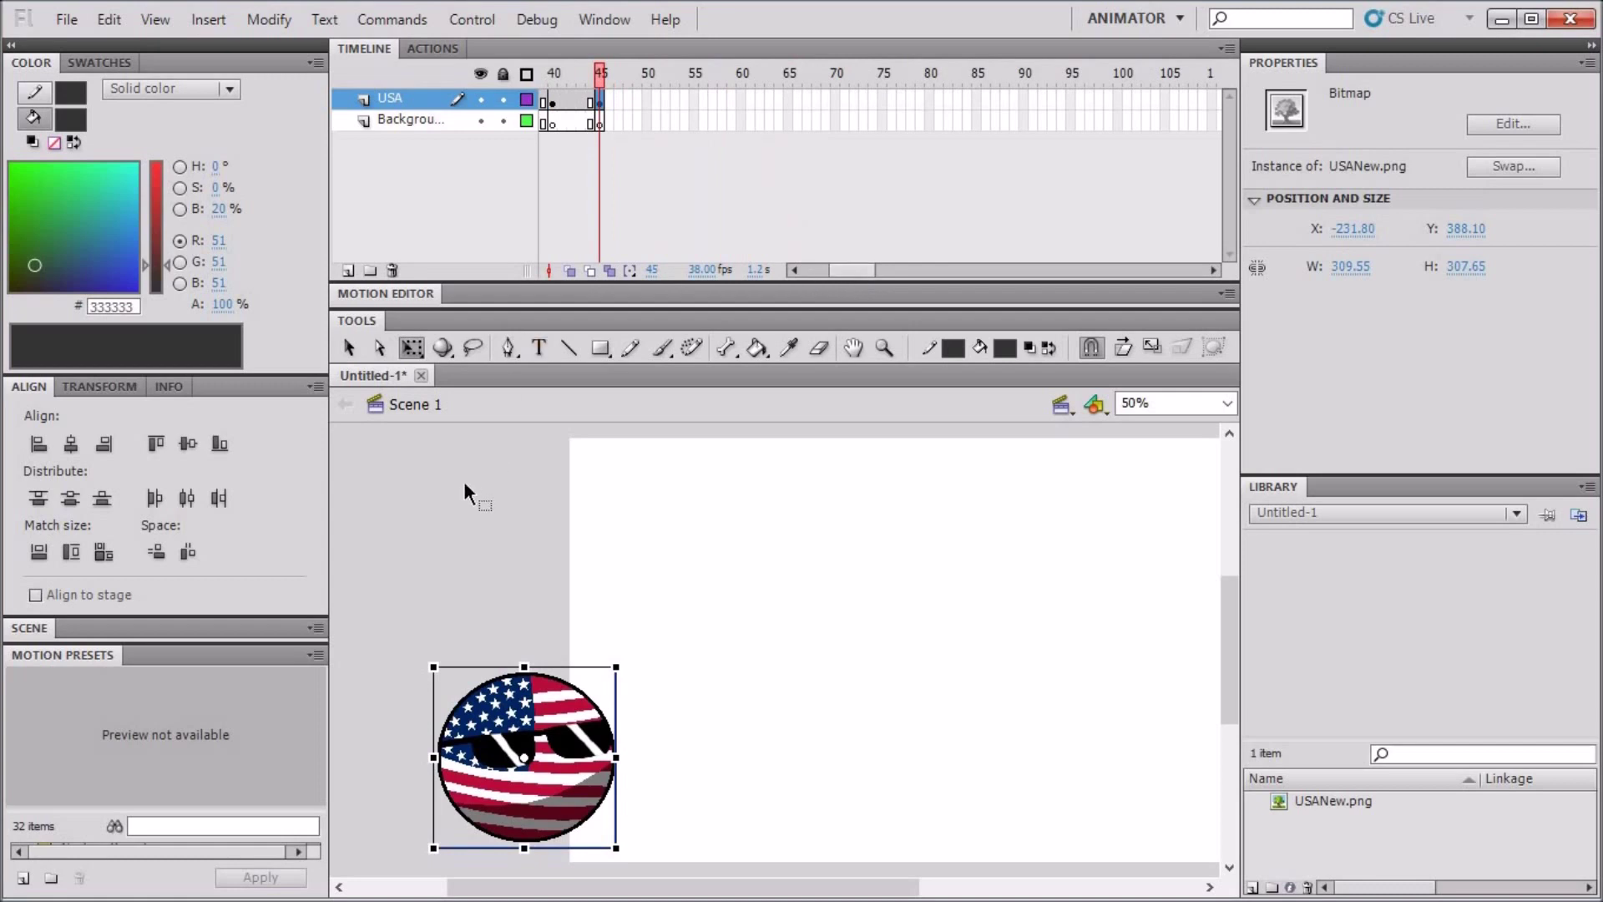
left_click(434, 477)
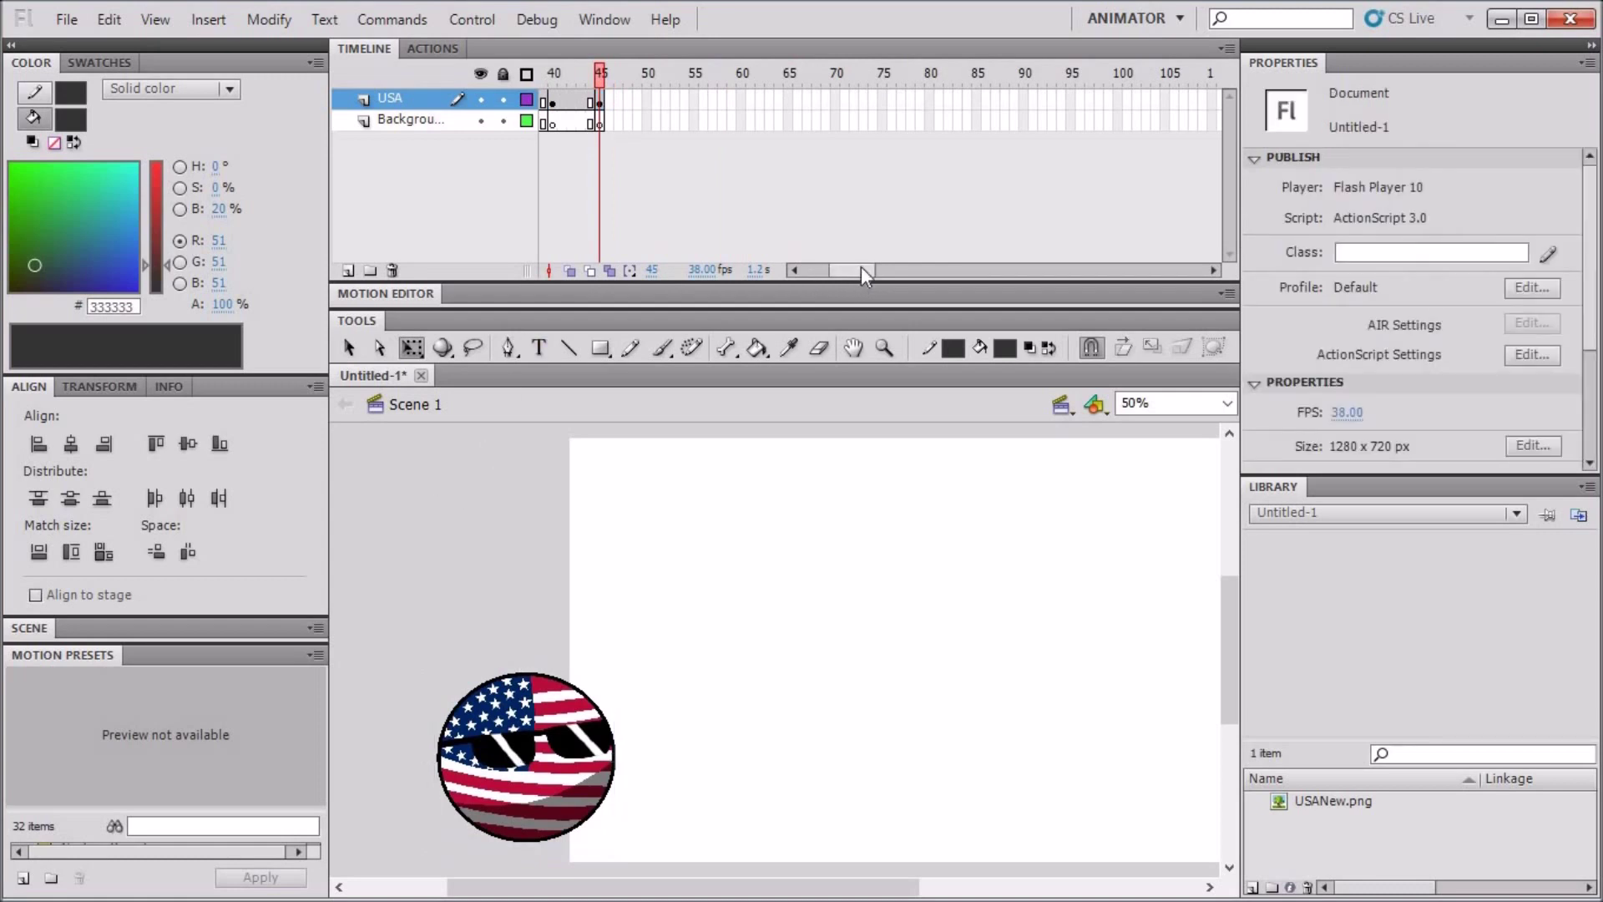
left_click(559, 693)
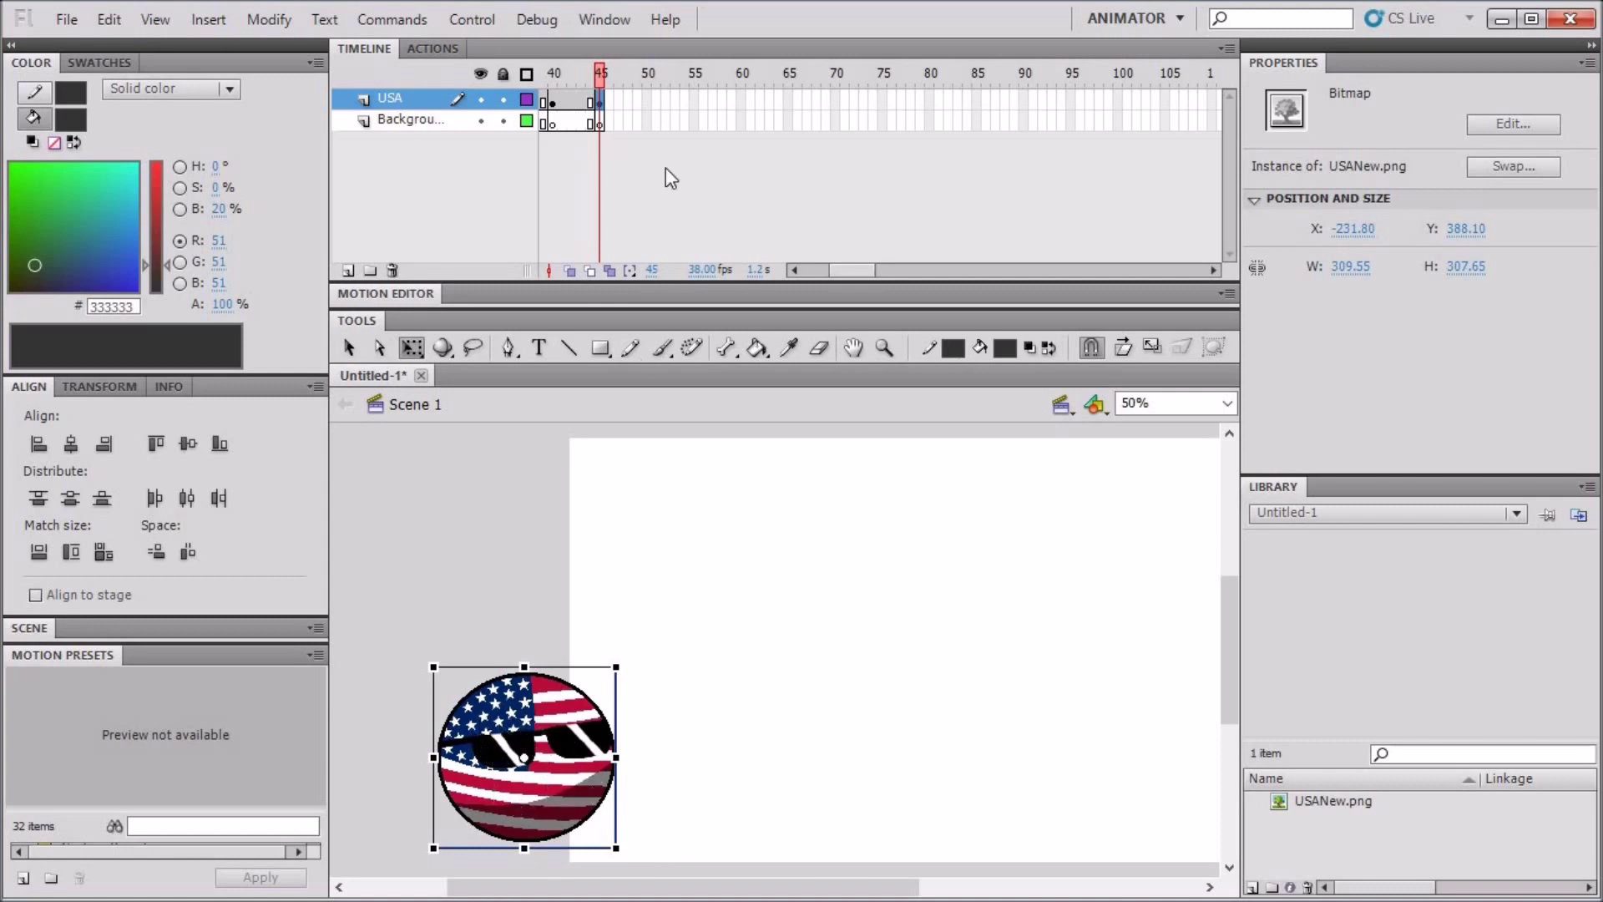
key("Return")
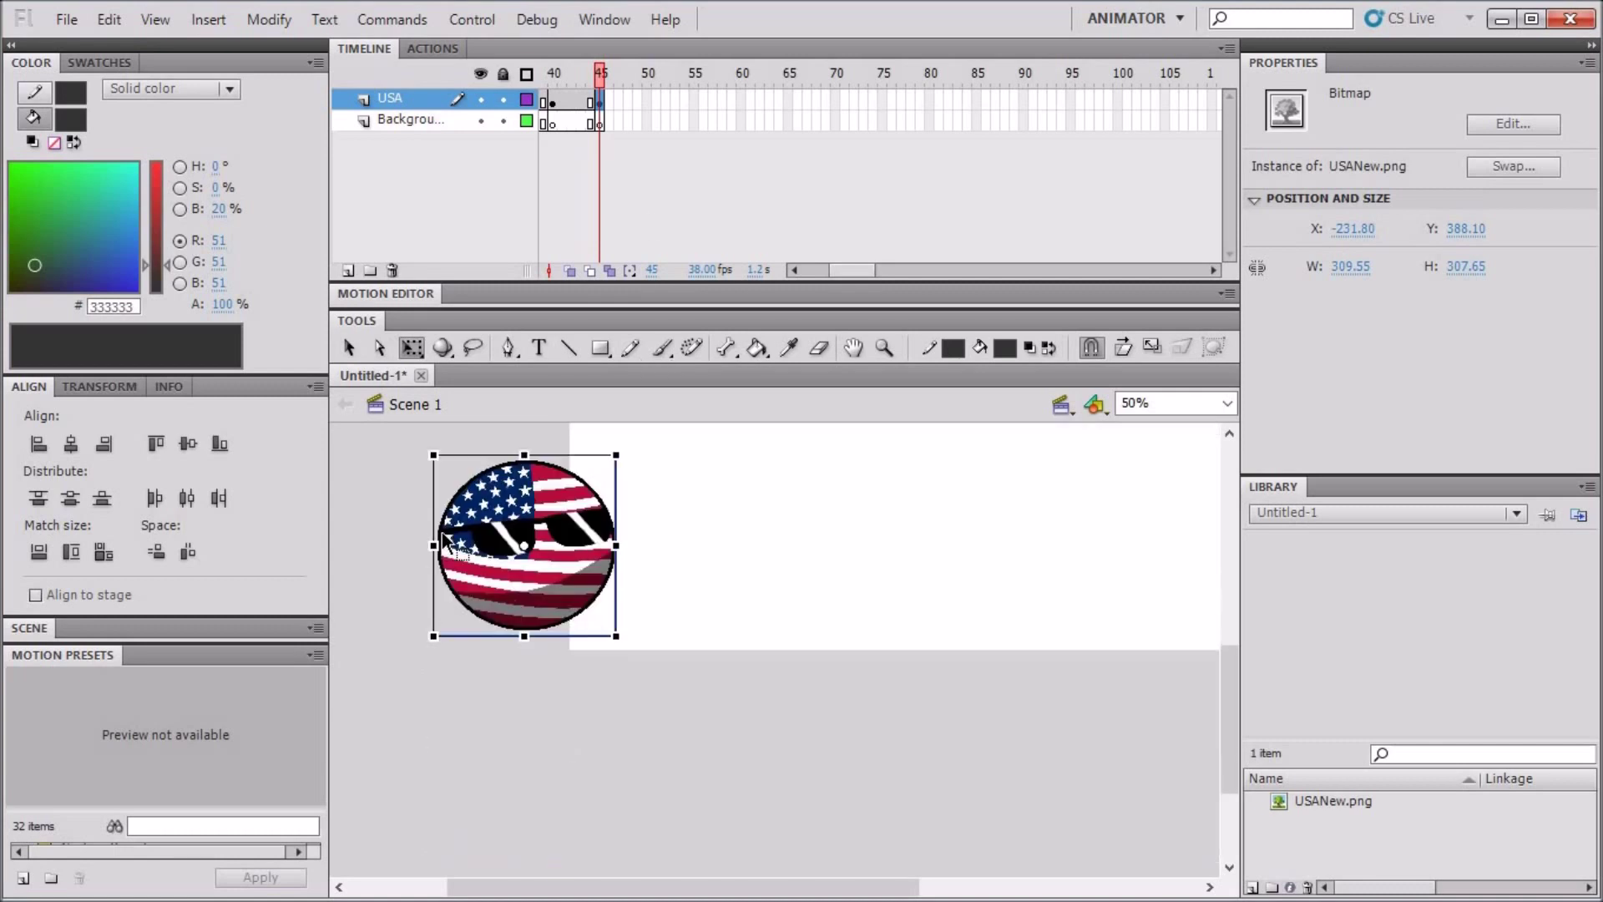
left_click(447, 537)
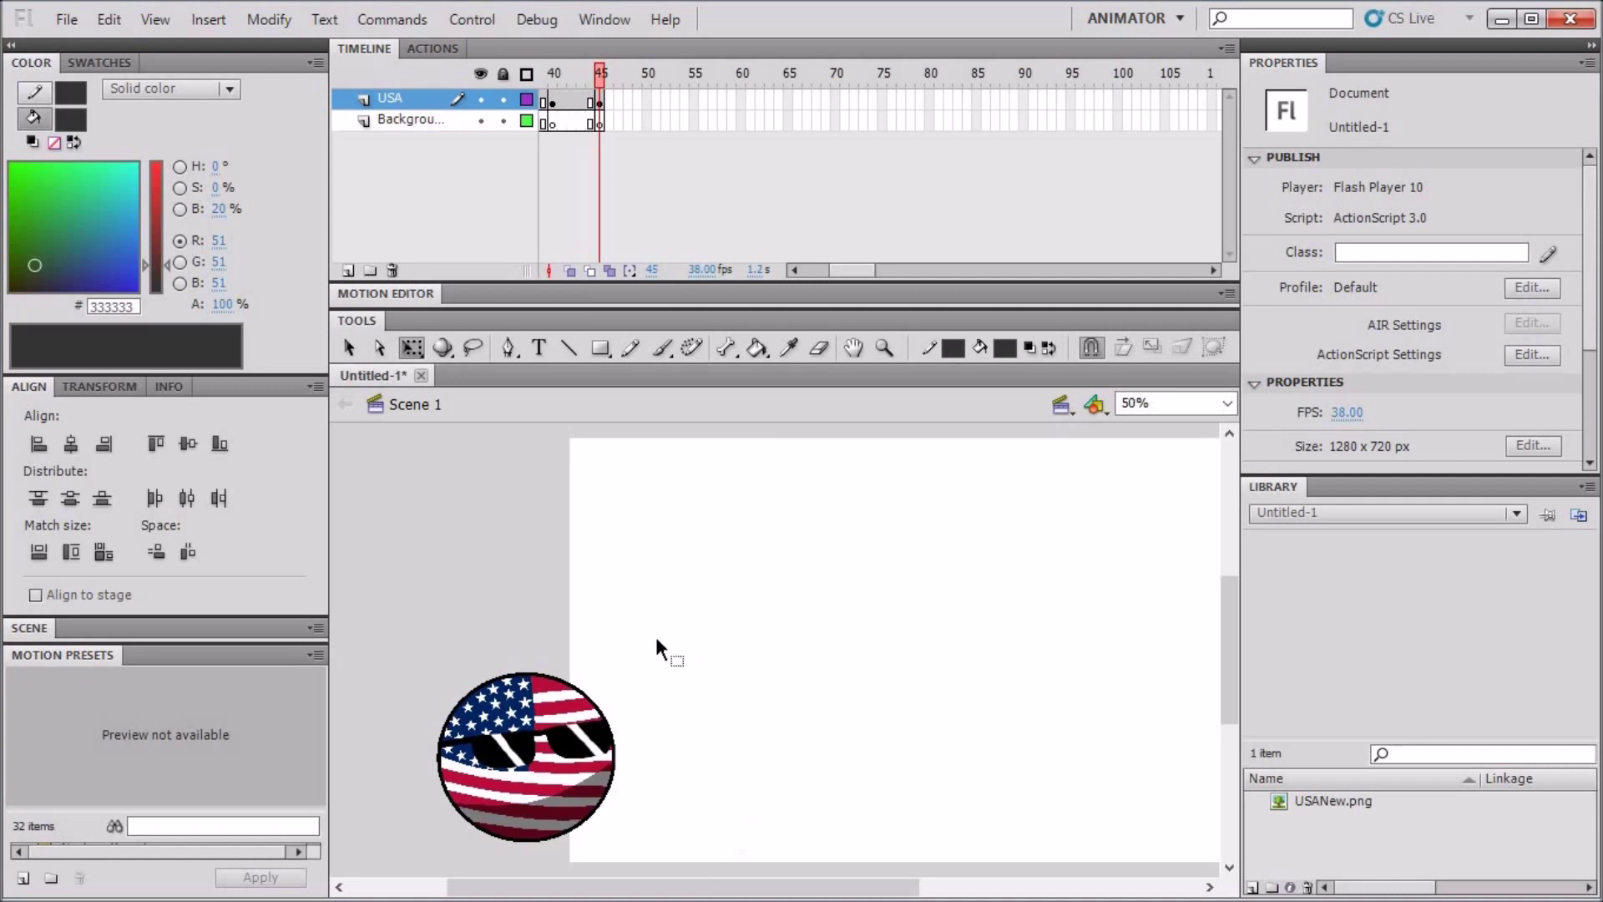
left_click(607, 724)
left_click_drag(525, 668, 530, 695)
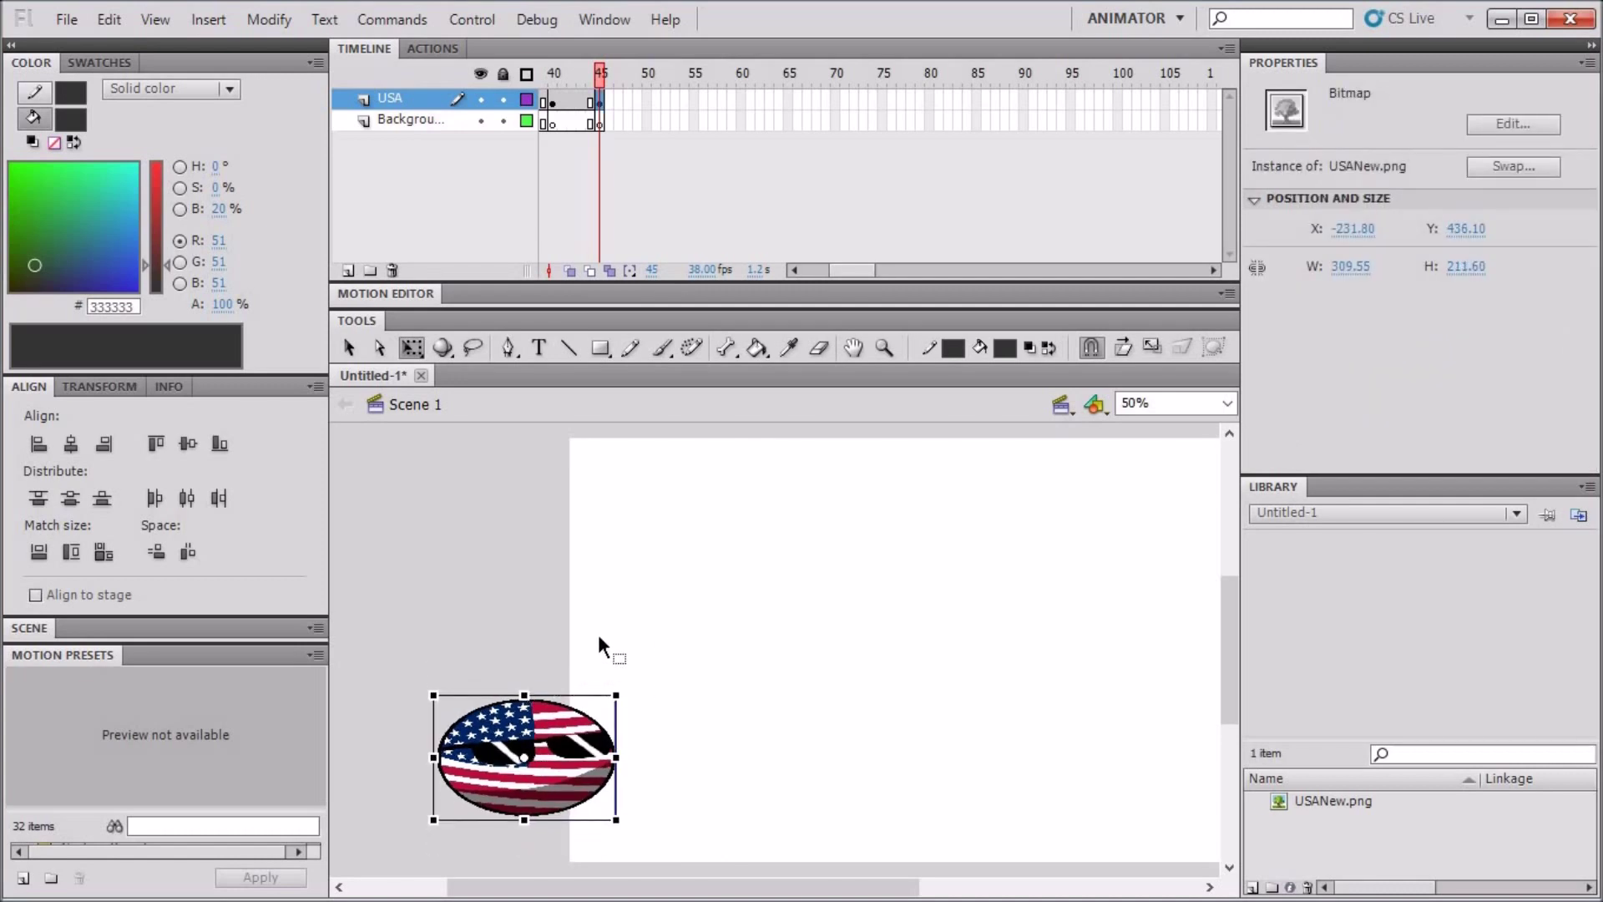
key("ctrl+z")
left_click(435, 534)
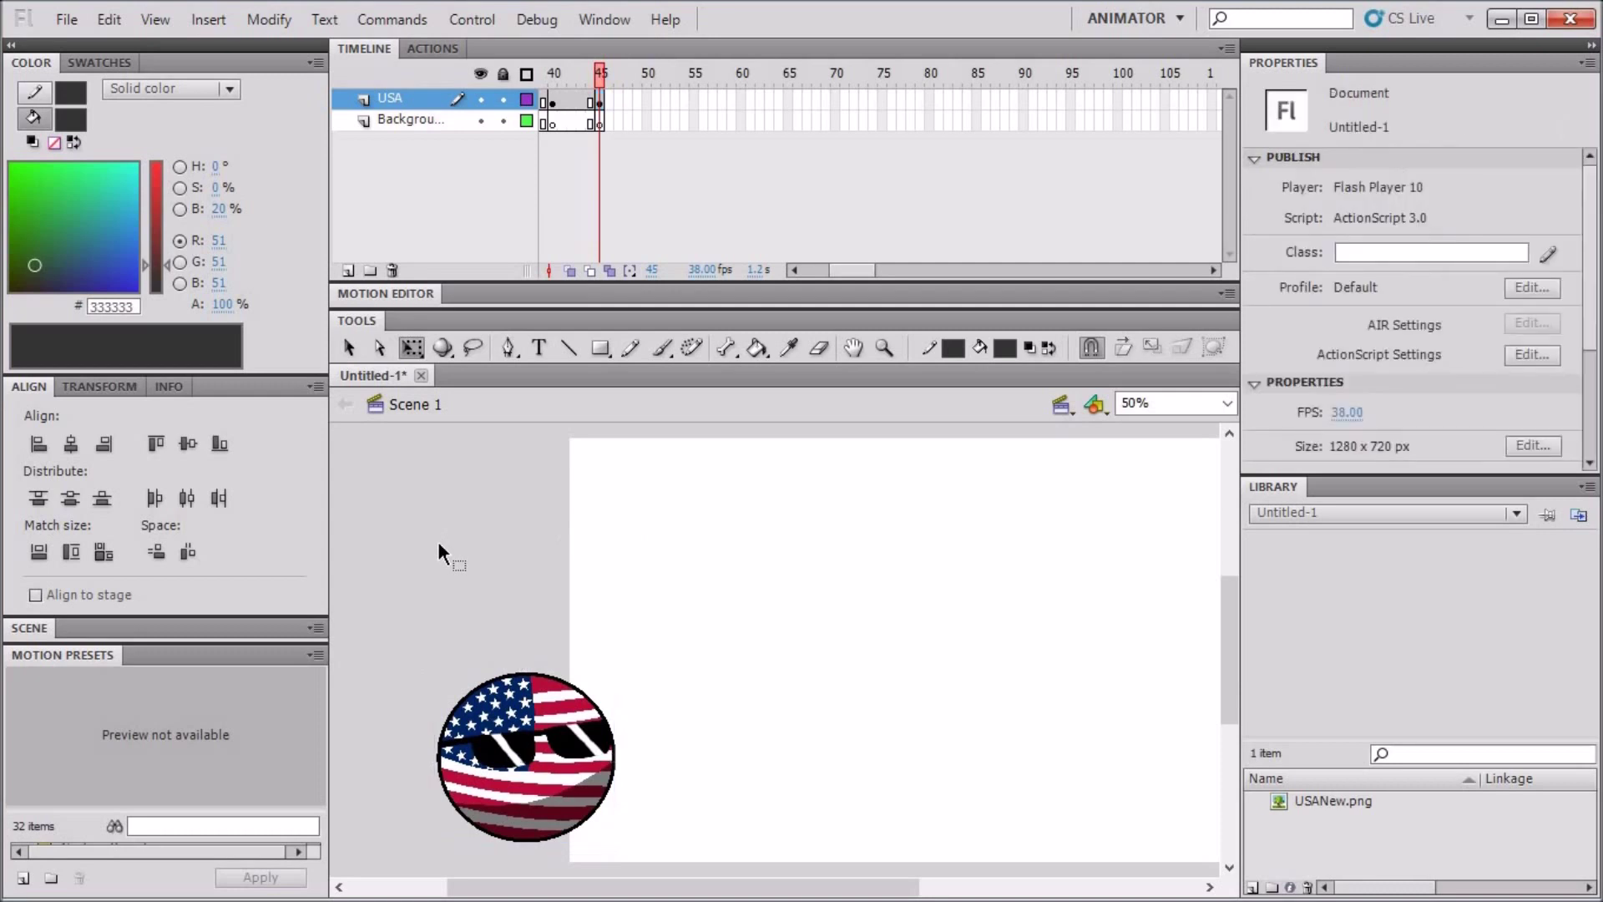
left_click(551, 733)
scroll(464, 622, "down", 3)
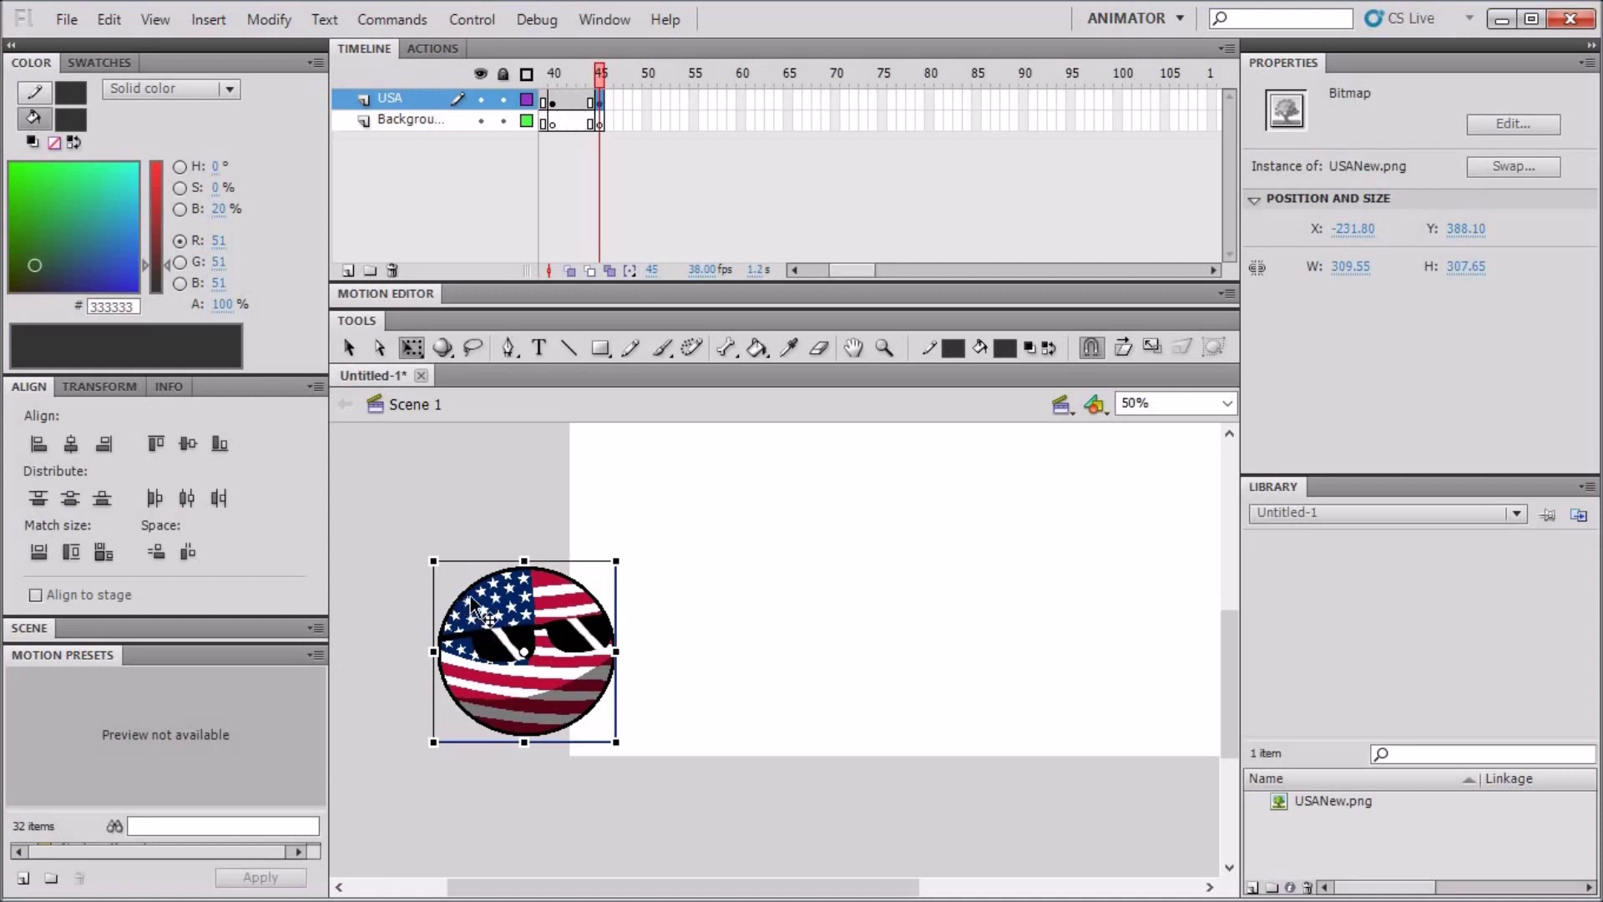
left_click_drag(469, 596, 544, 410)
left_click_drag(598, 69, 910, 73)
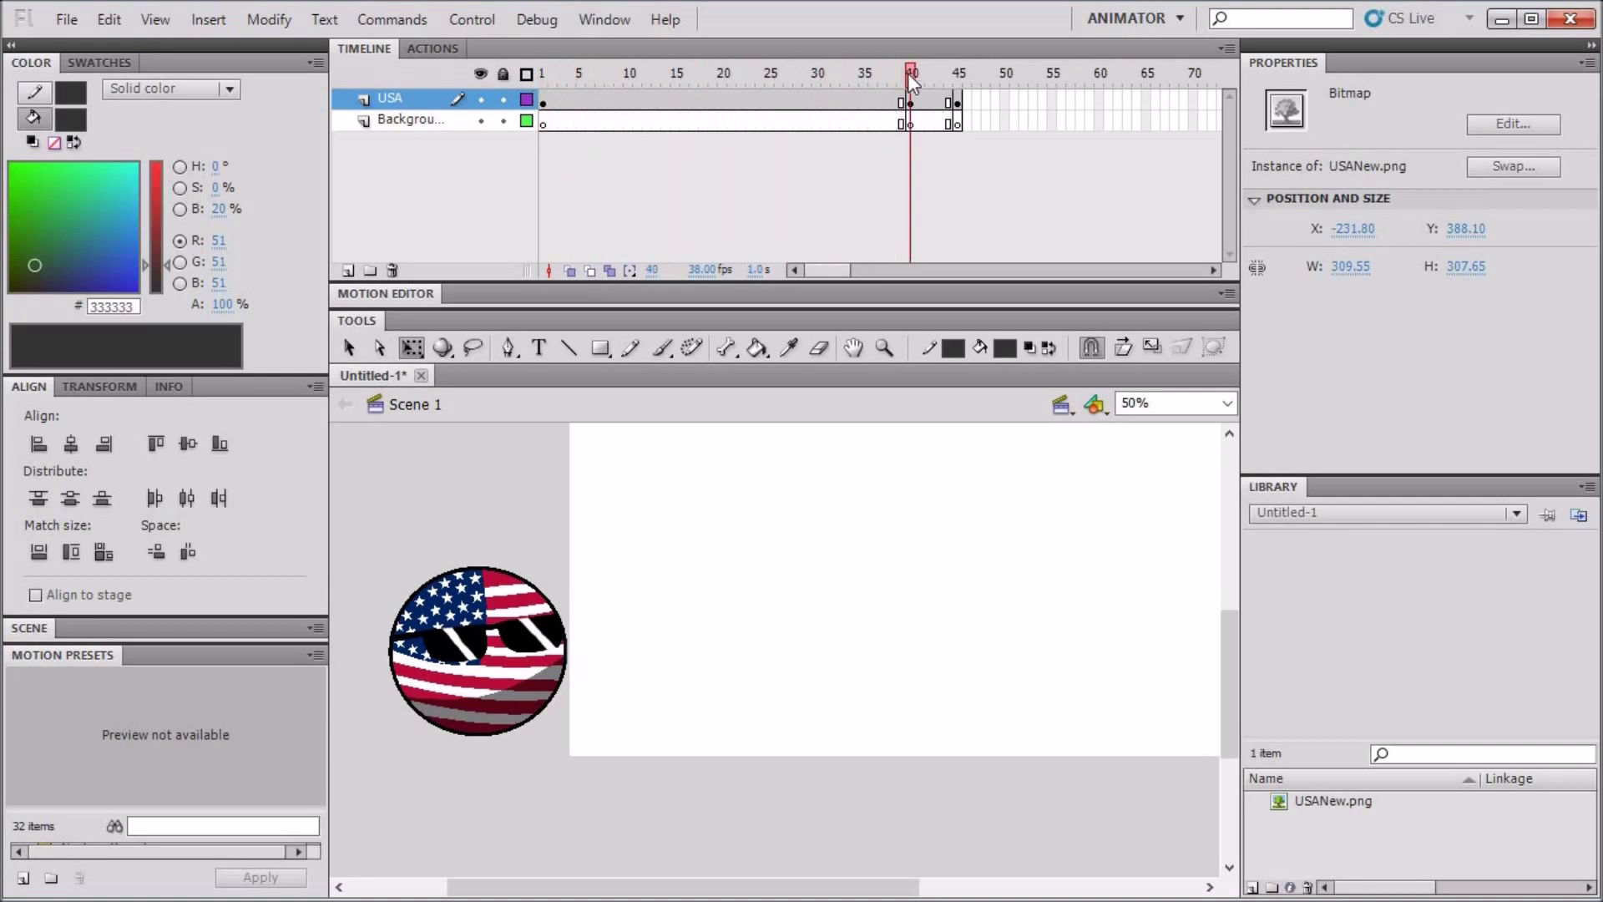
left_click_drag(910, 77, 994, 56)
left_click(777, 597)
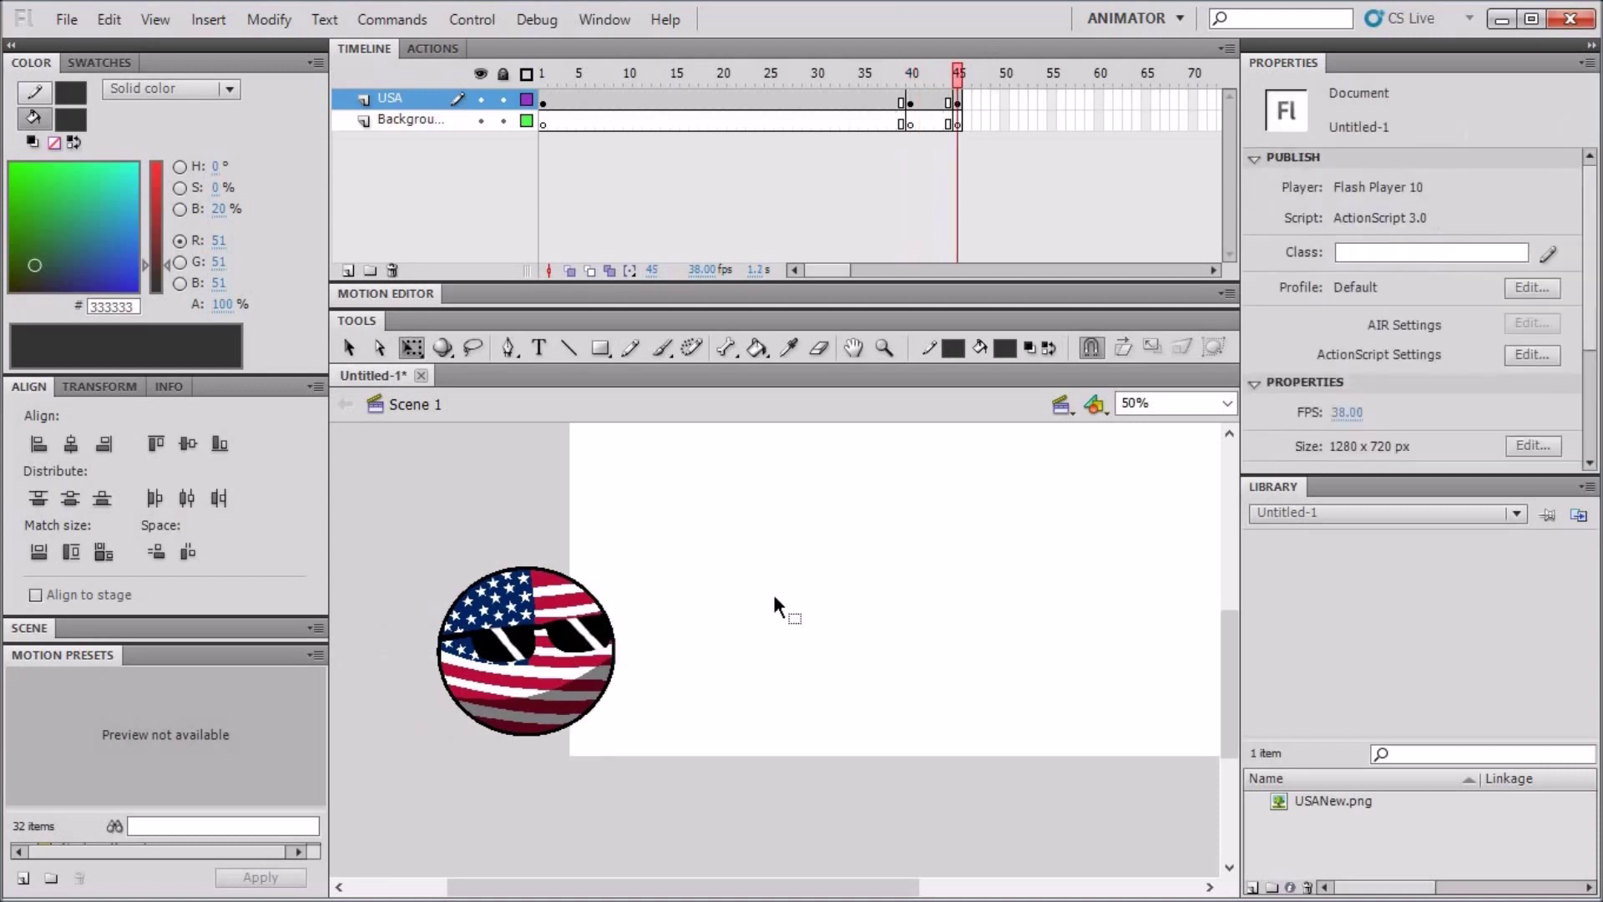
left_click_drag(735, 885, 795, 890)
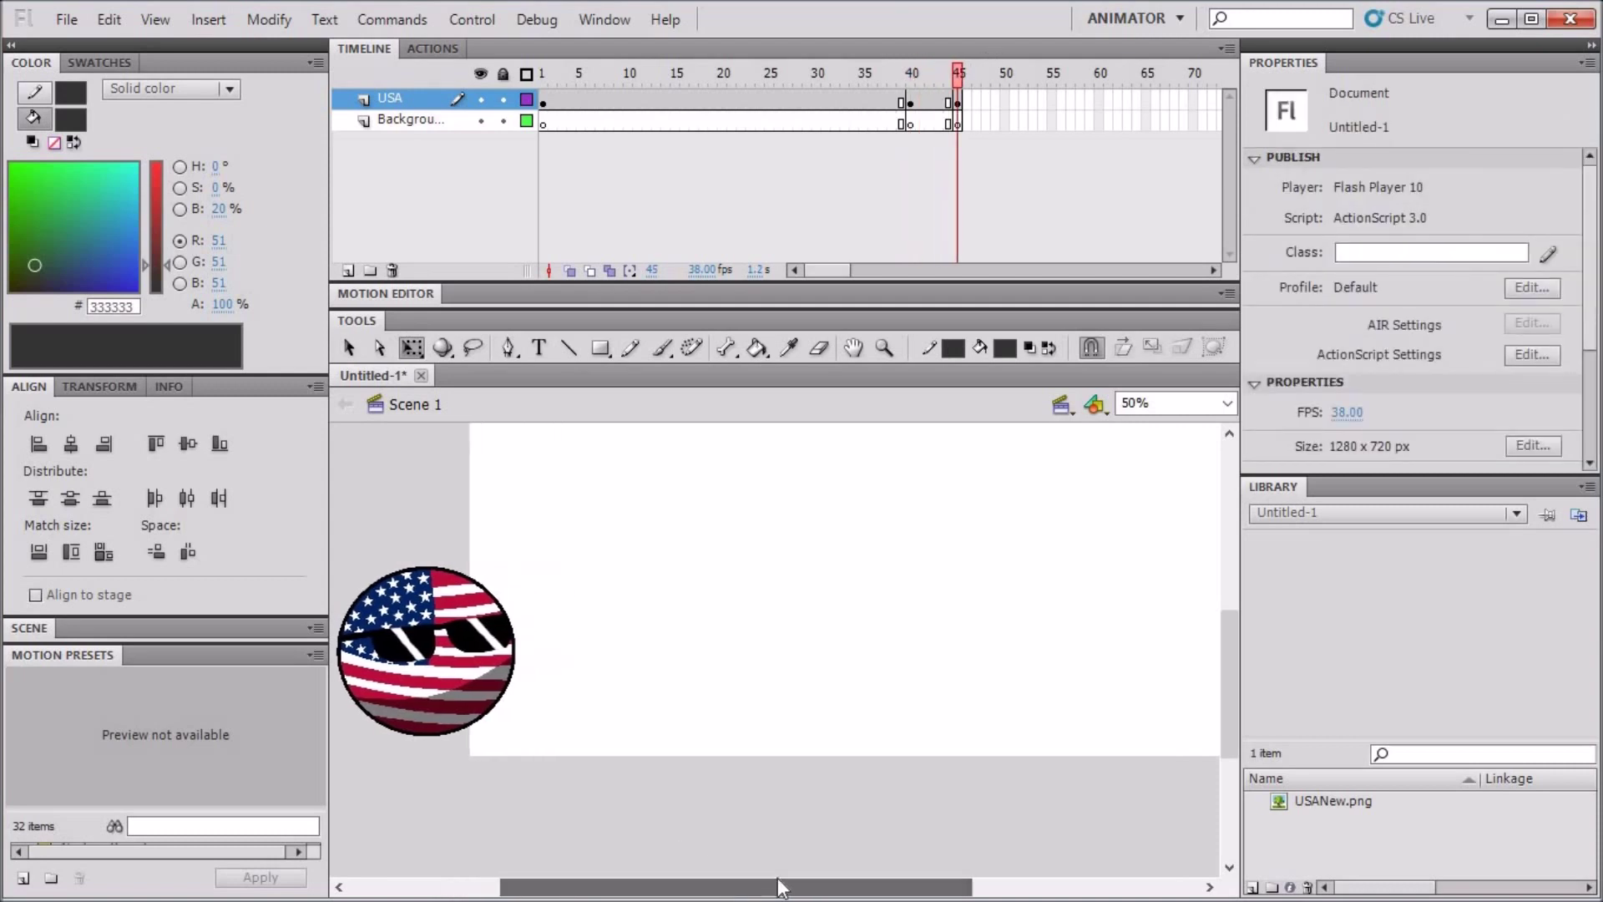
left_click(418, 666)
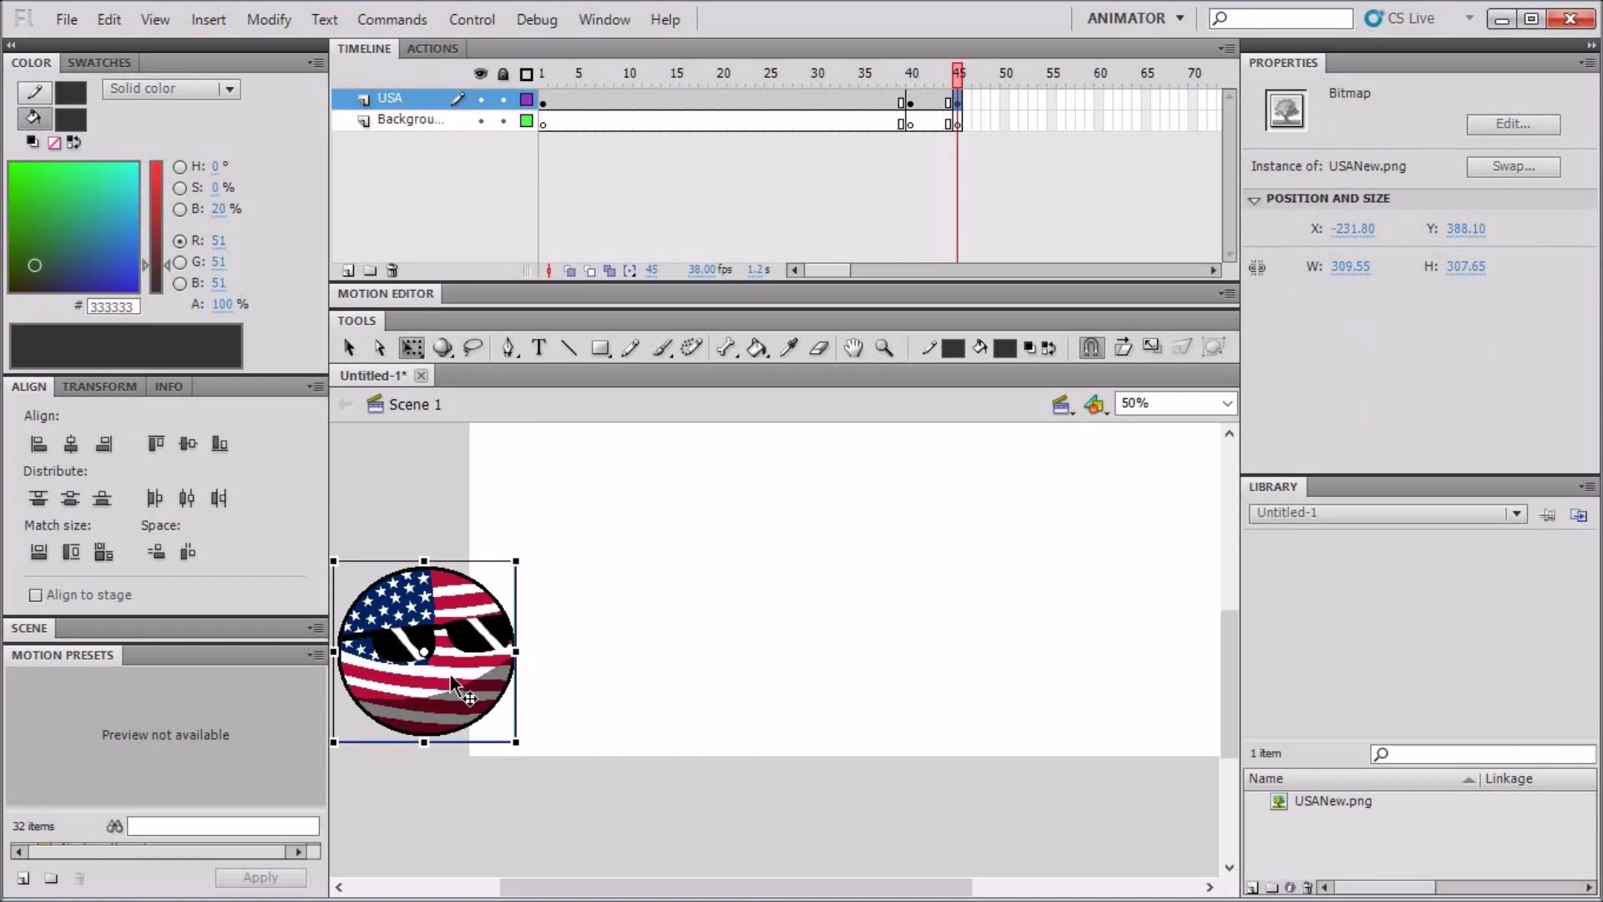
left_click_drag(451, 676, 452, 677)
key("ctrl+z")
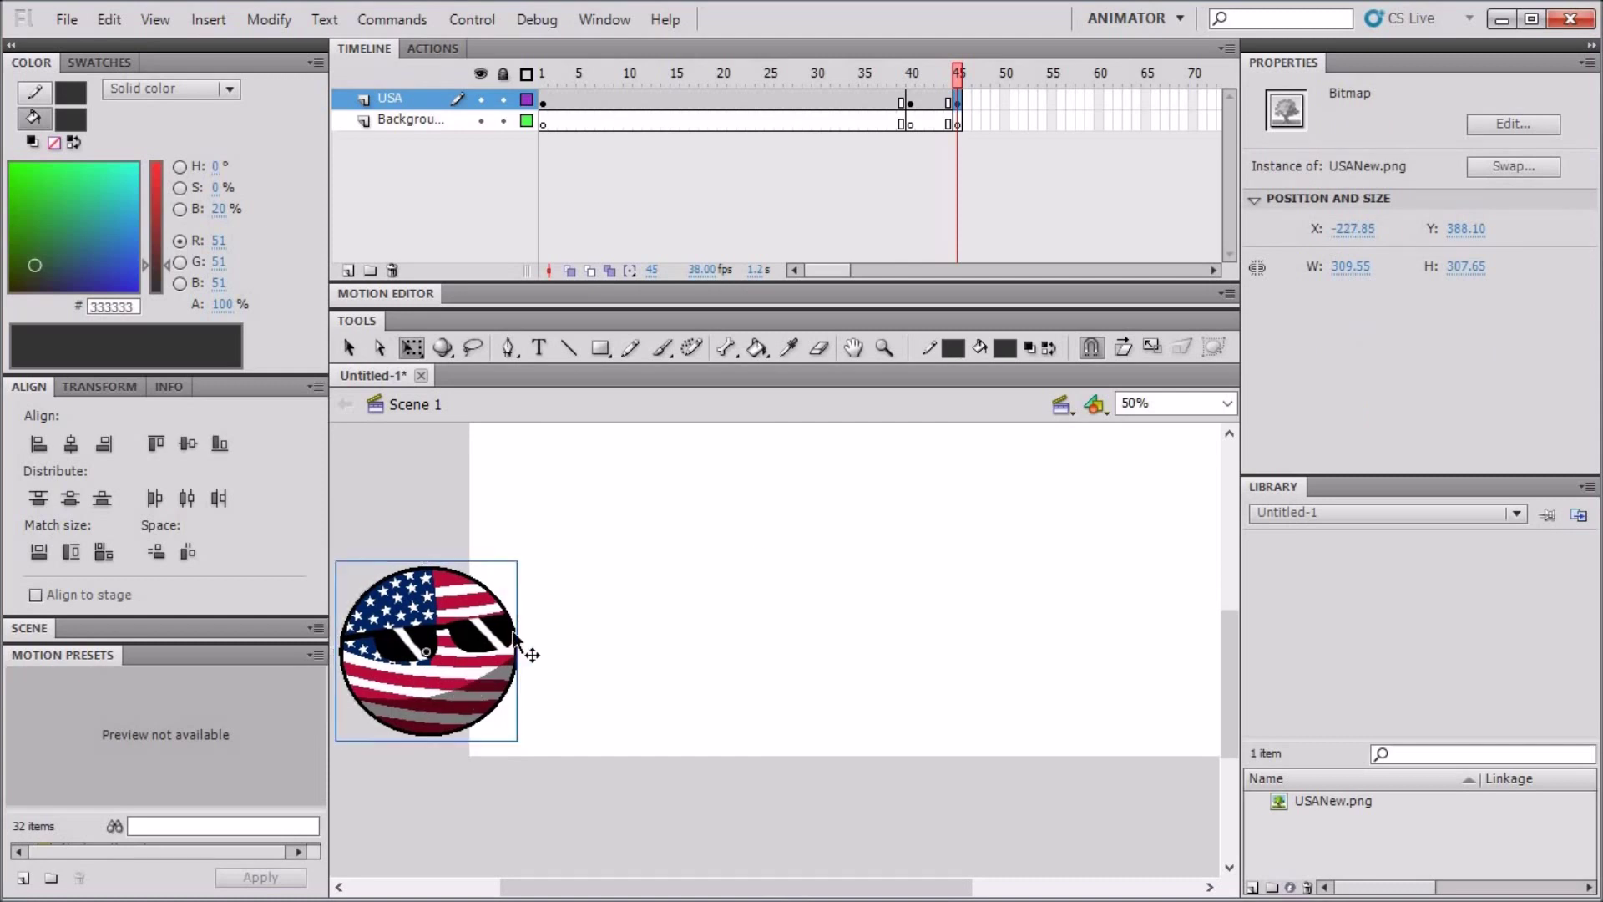
left_click_drag(1003, 97, 1007, 127)
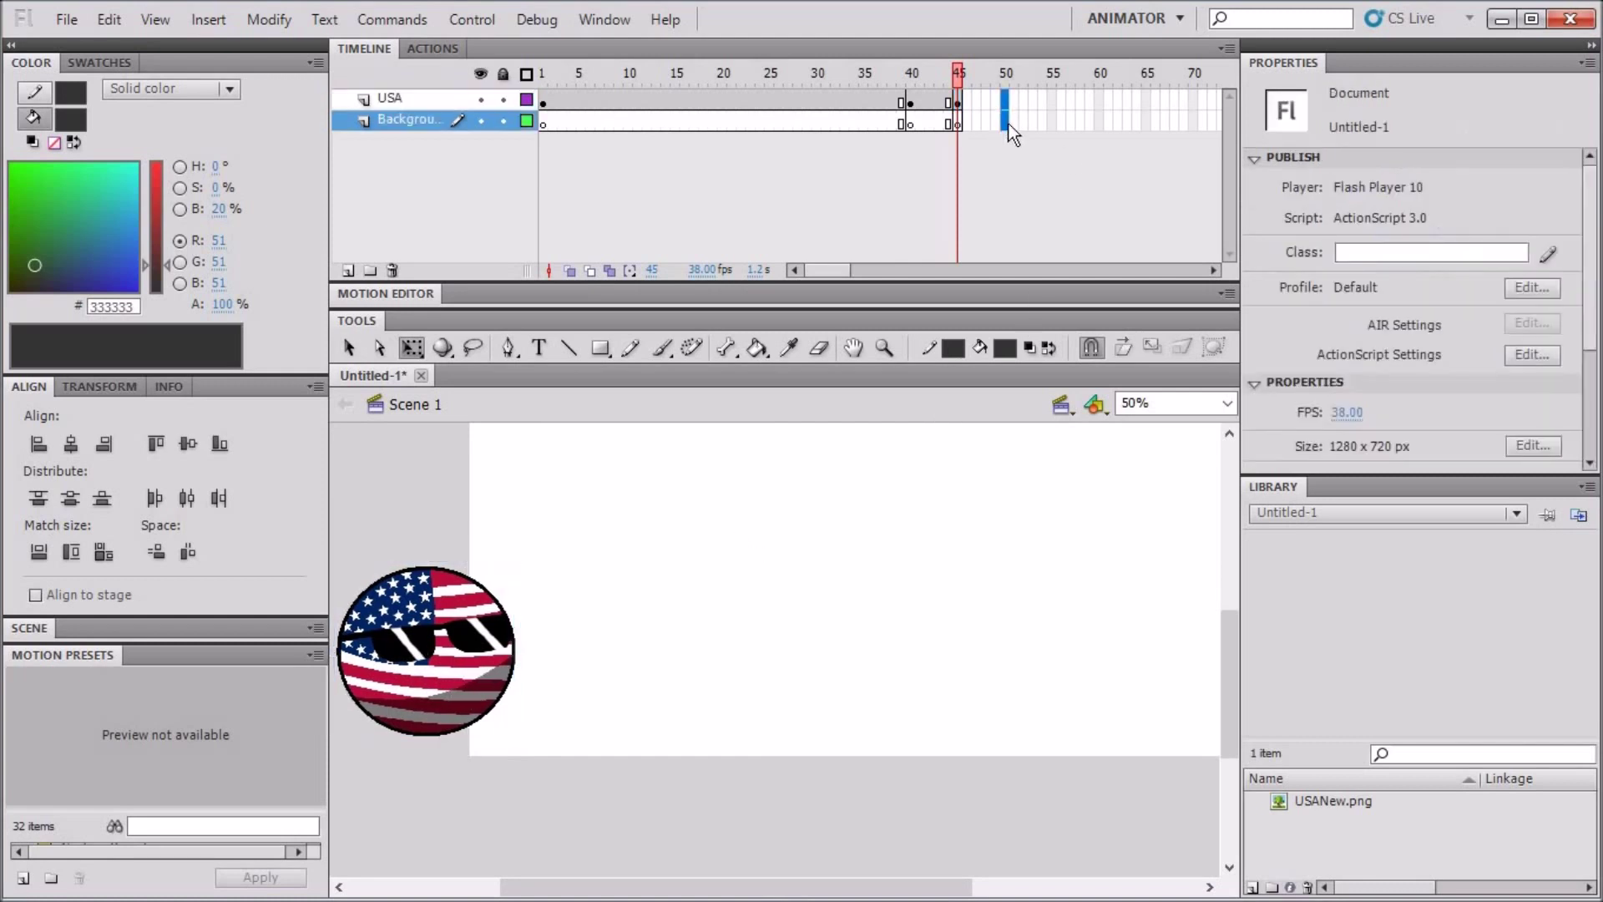
Insert frame-50 keyframes, then lower the USA ball and squash it to 231.65 px high at X -167.85
right_click(1007, 120)
left_click(1087, 279)
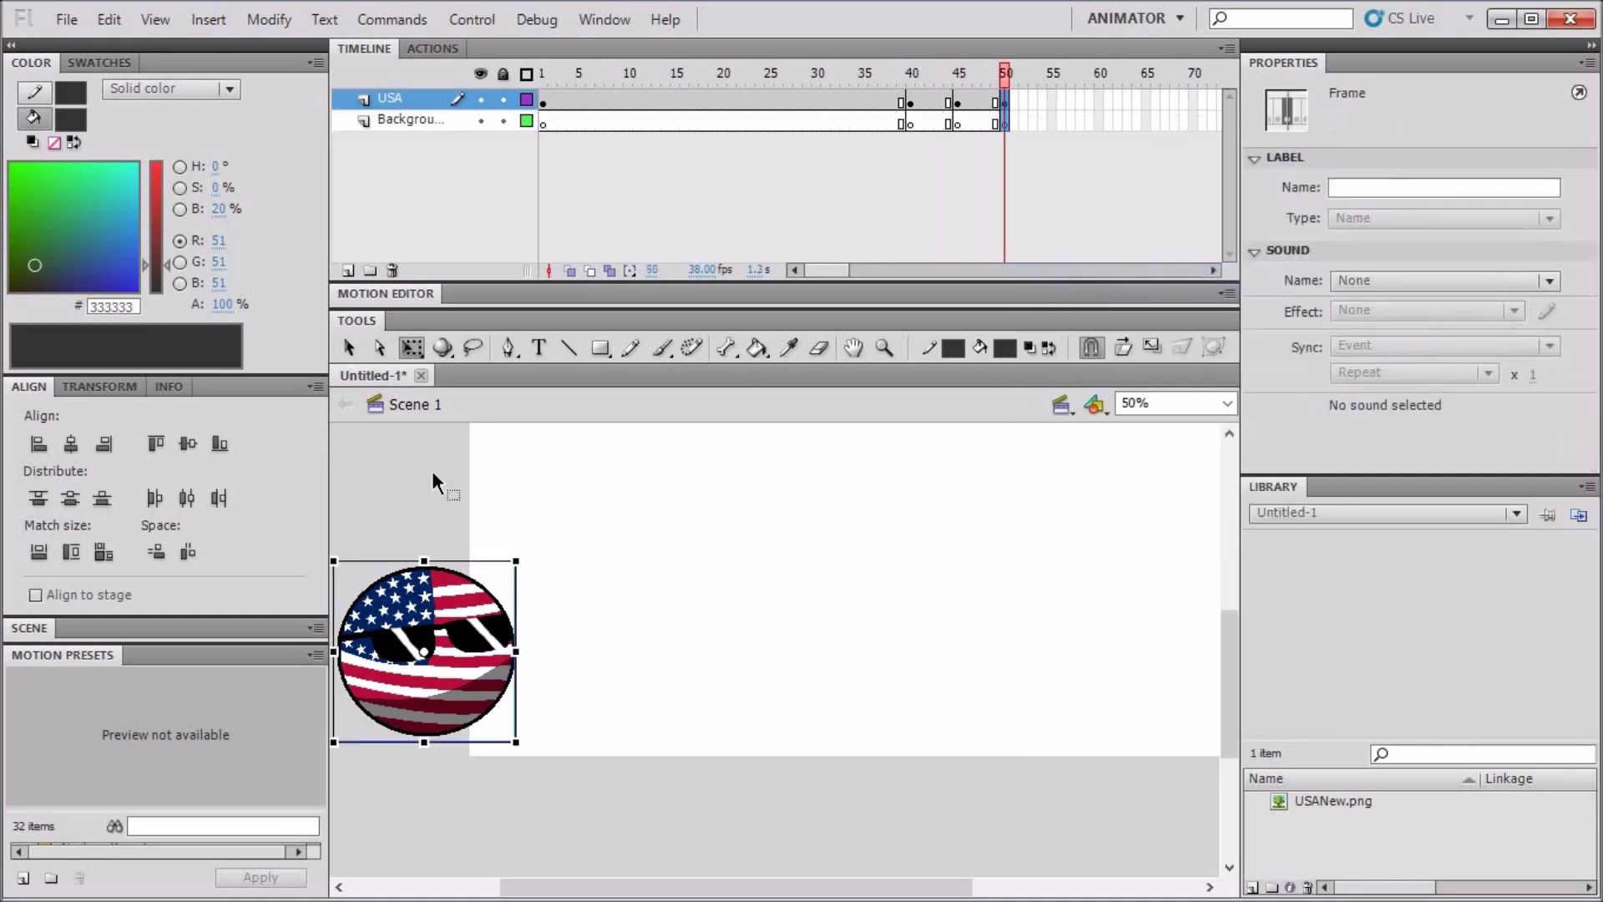
left_click(456, 678)
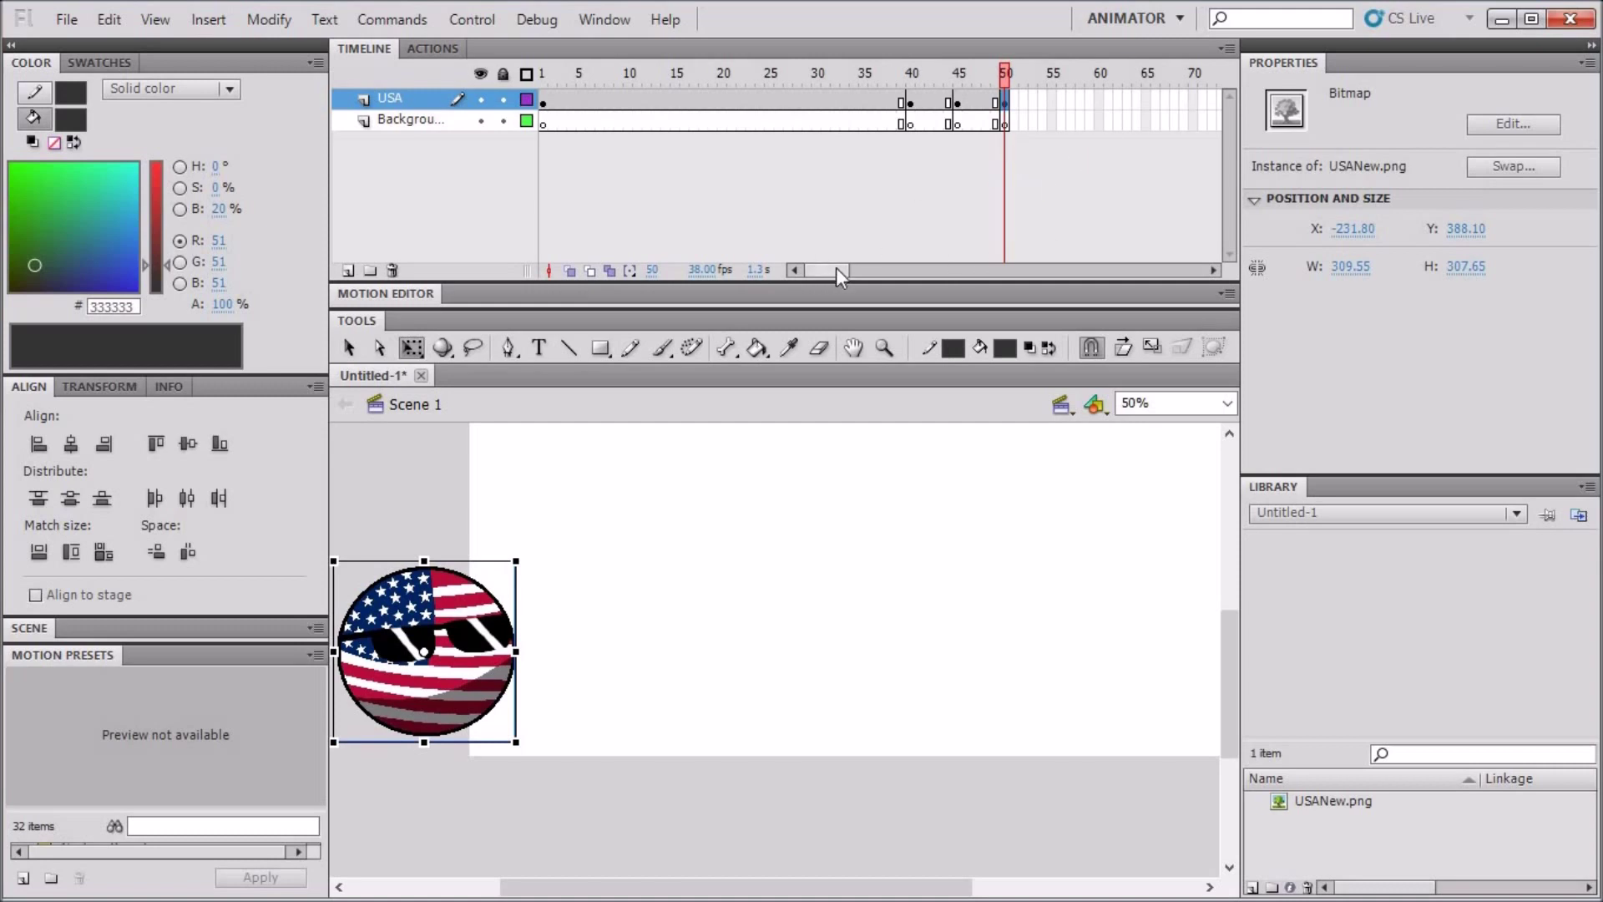
left_click_drag(838, 269, 863, 278)
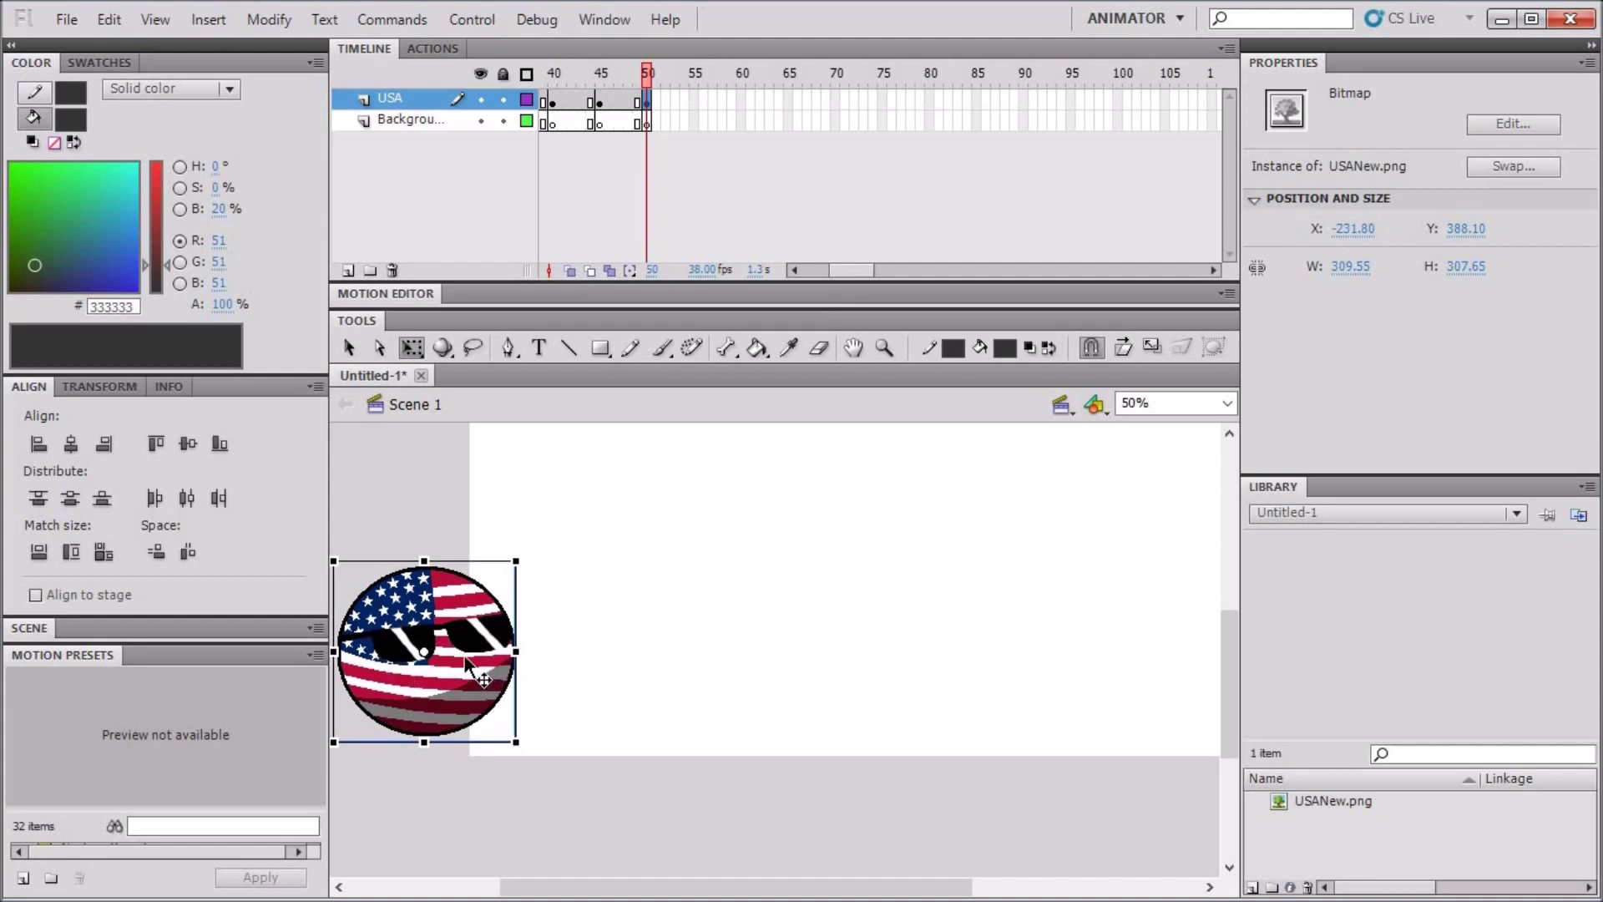
left_click_drag(430, 669, 468, 686)
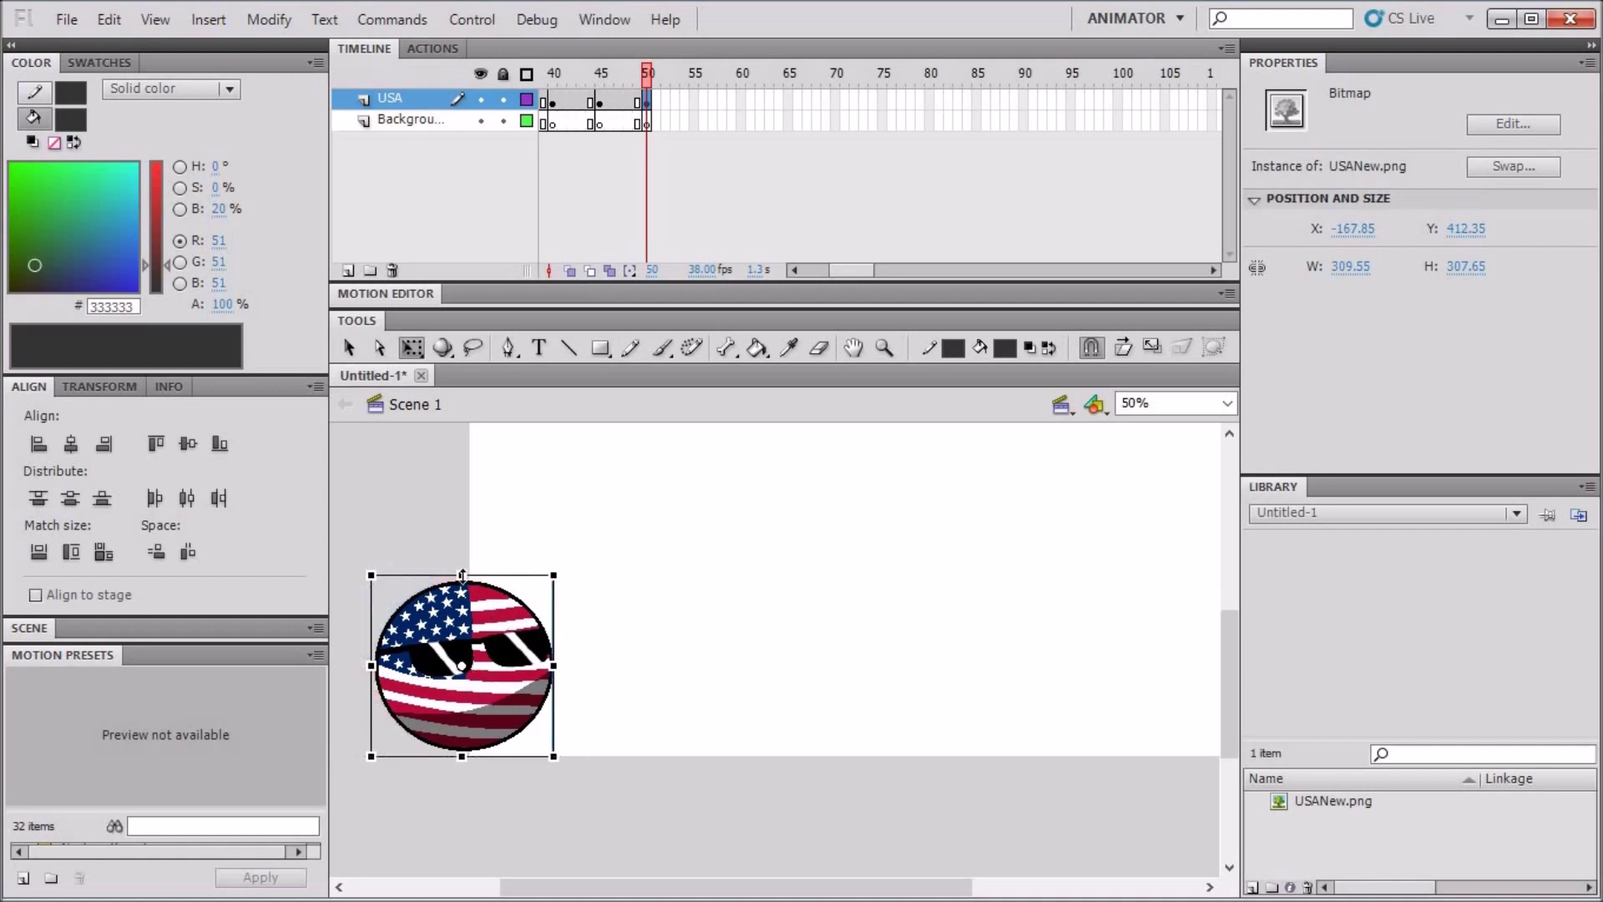
left_click_drag(461, 574, 462, 598)
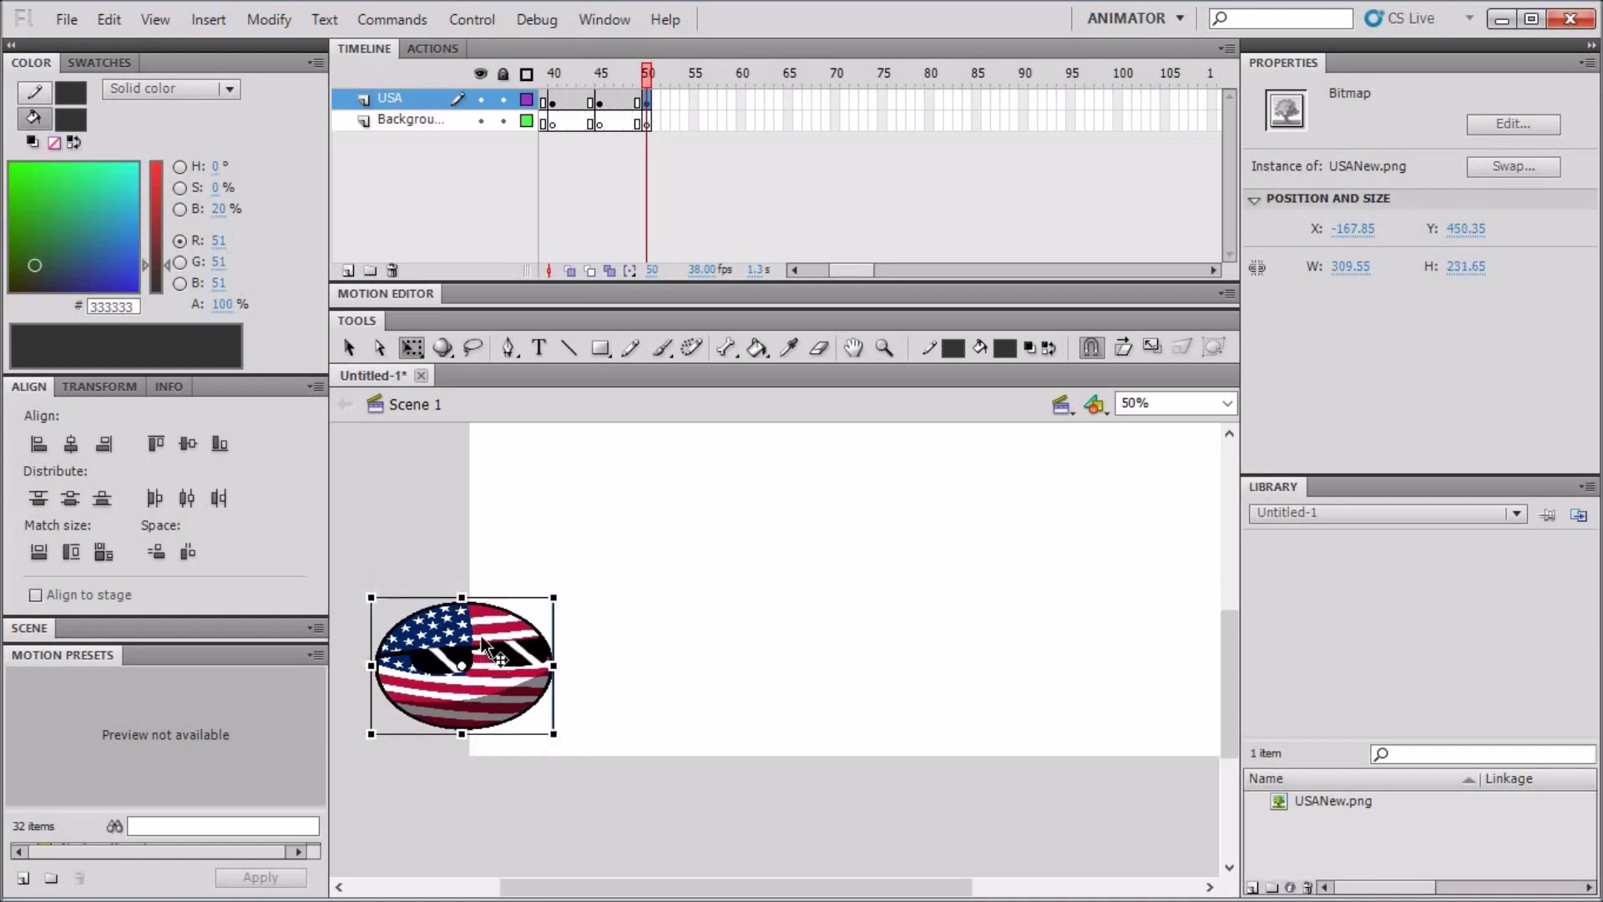
left_click_drag(480, 644, 482, 665)
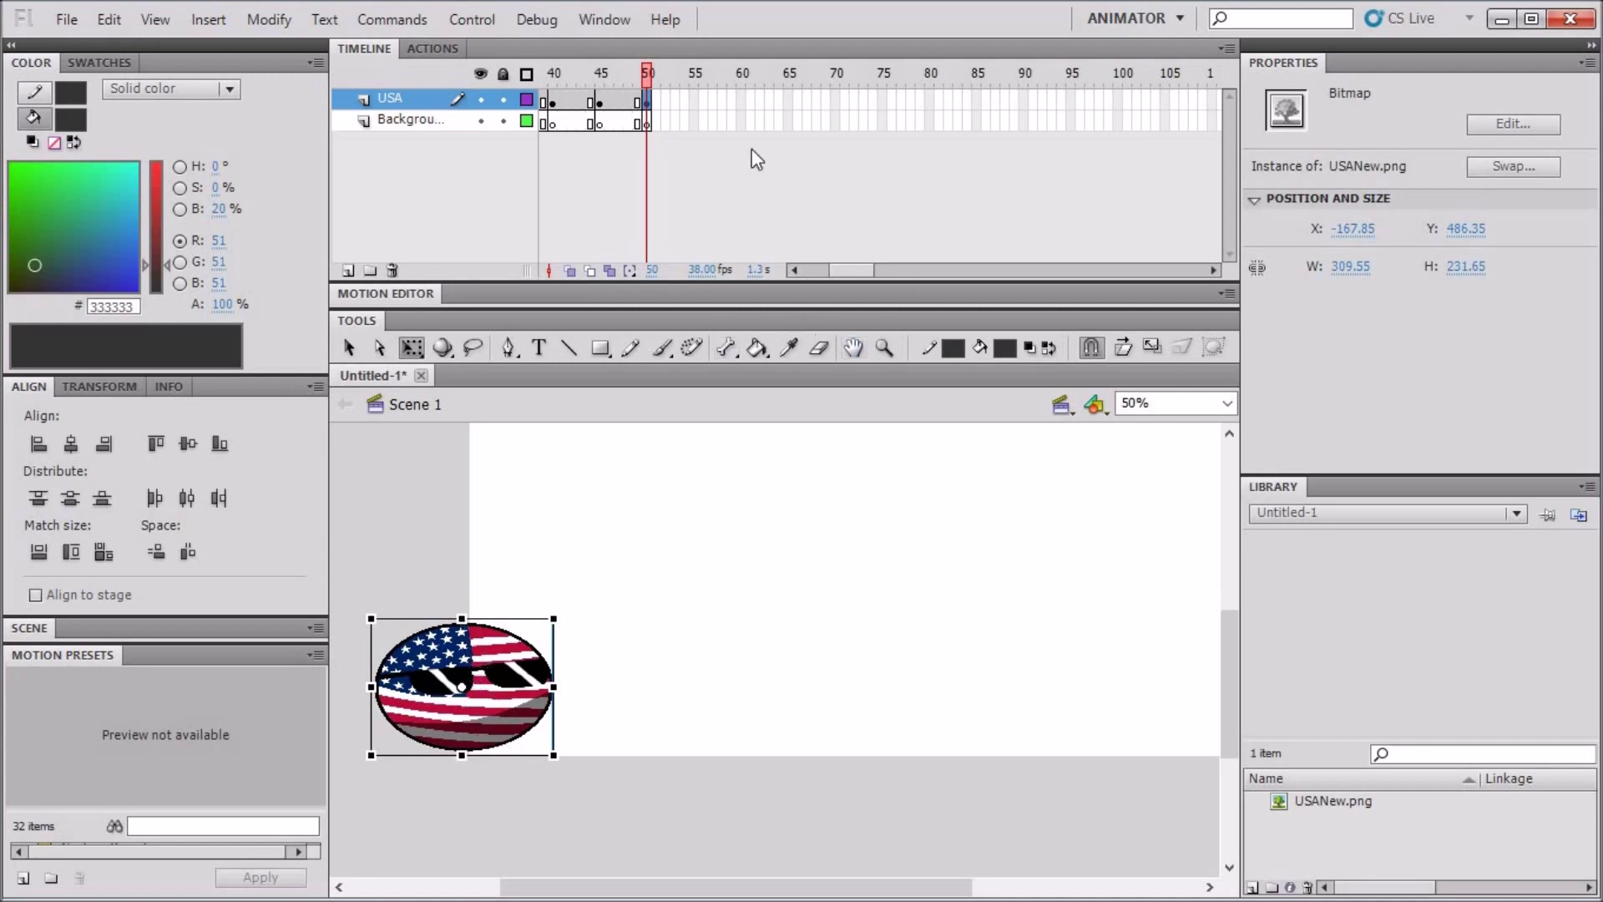
Insert frame-55 keyframes on both layers, nudge the ball right and stretch it slightly taller
left_click(694, 99)
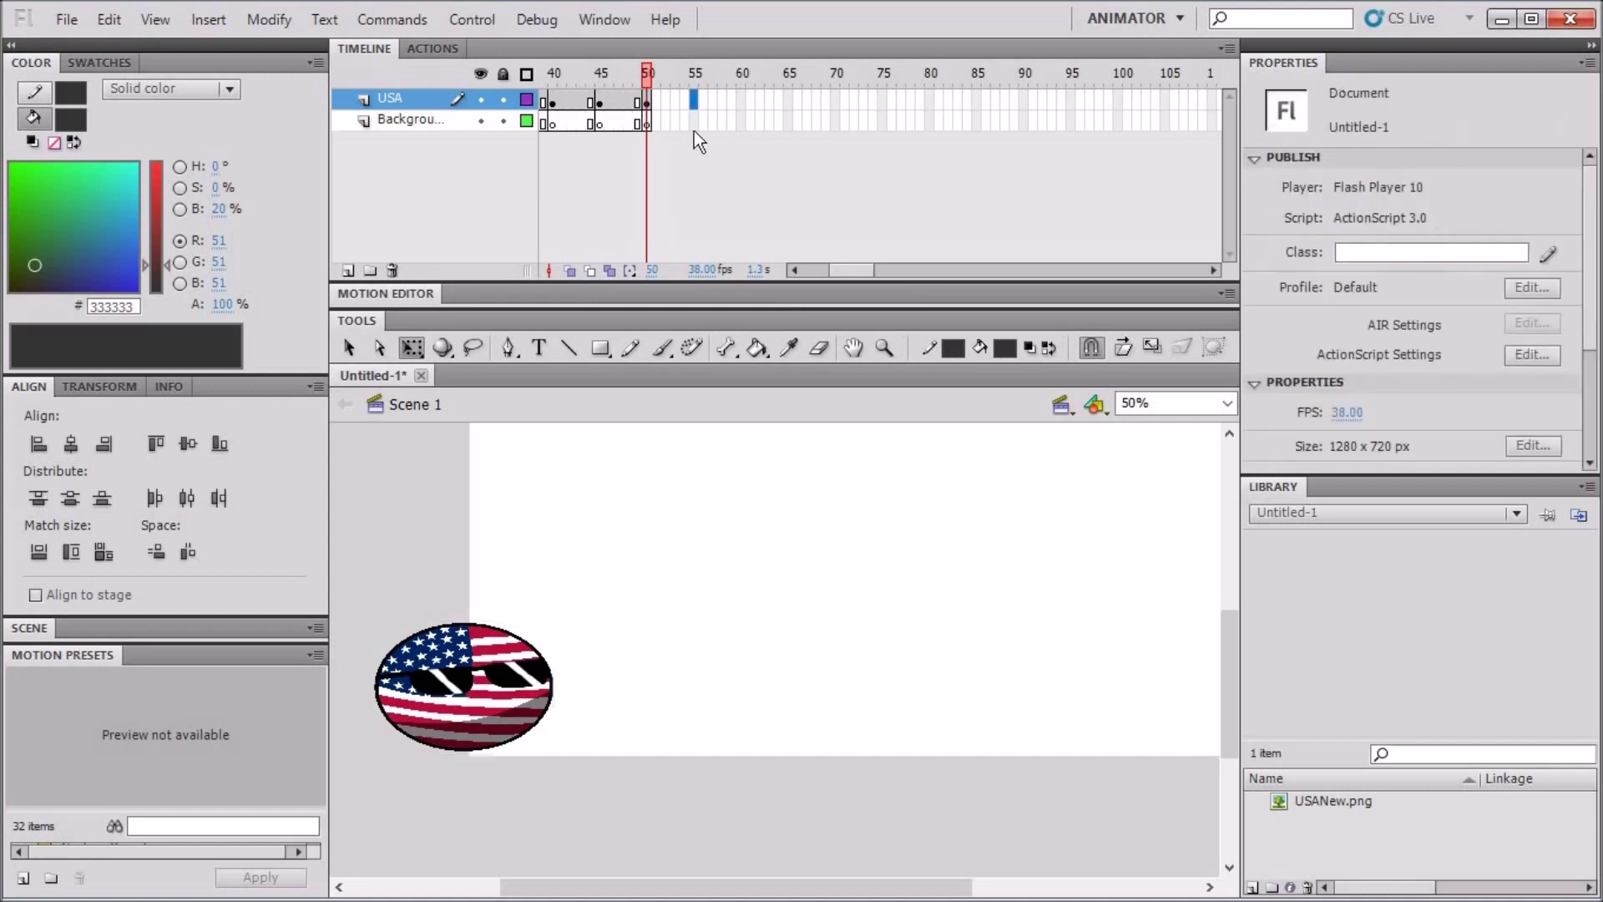
left_click(694, 122, "shift")
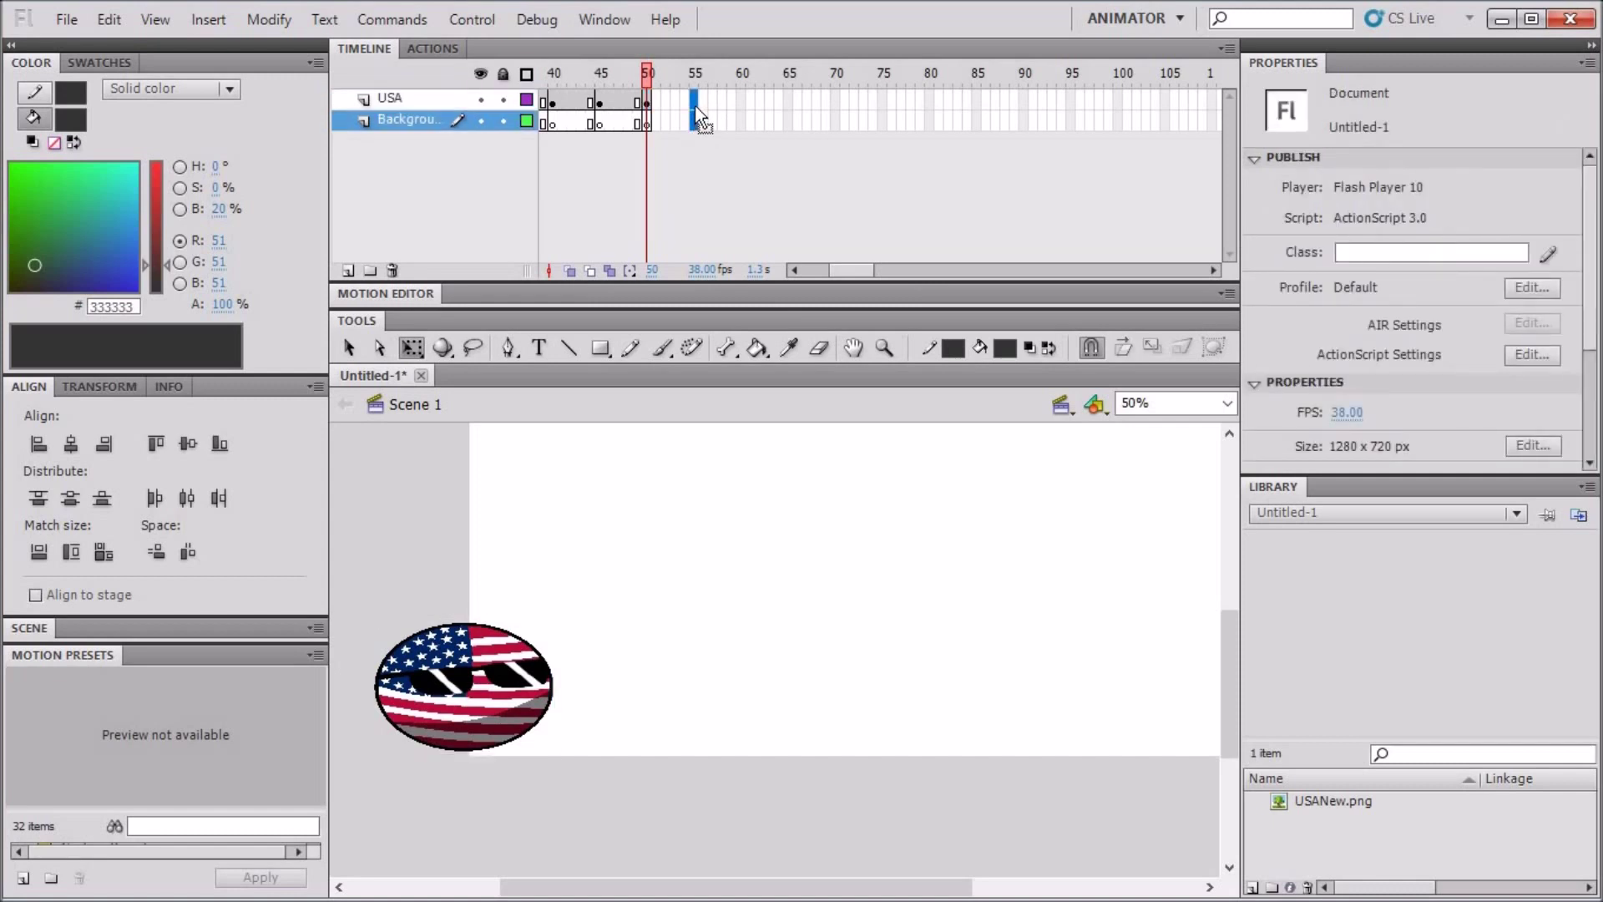
right_click(698, 117)
left_click(798, 267)
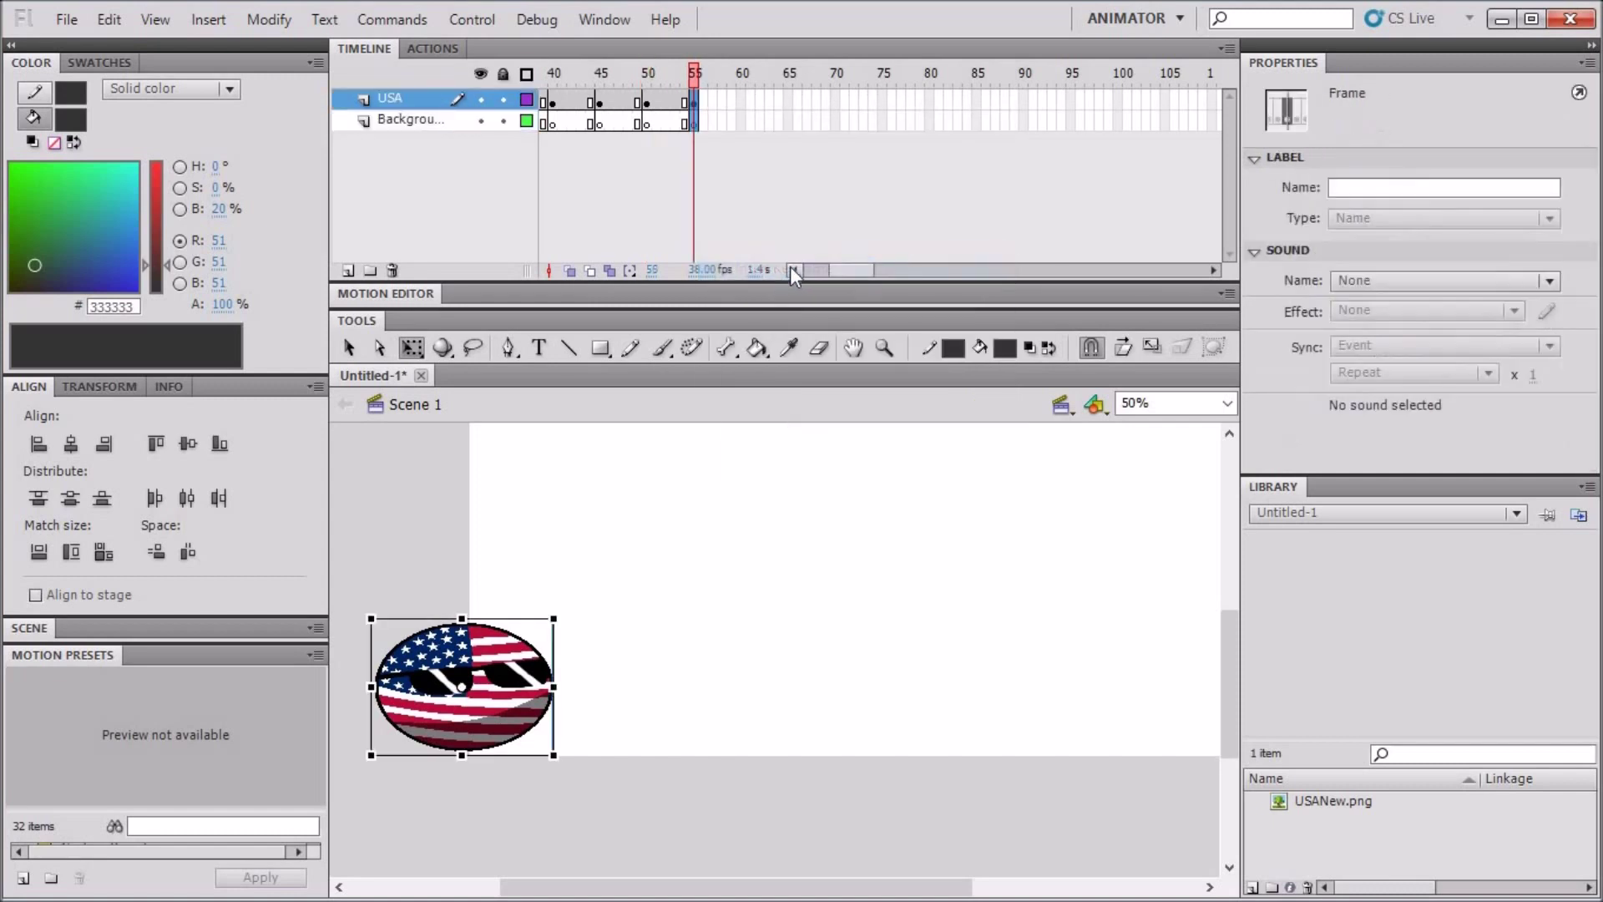
left_click(417, 478)
left_click_drag(510, 709, 544, 667)
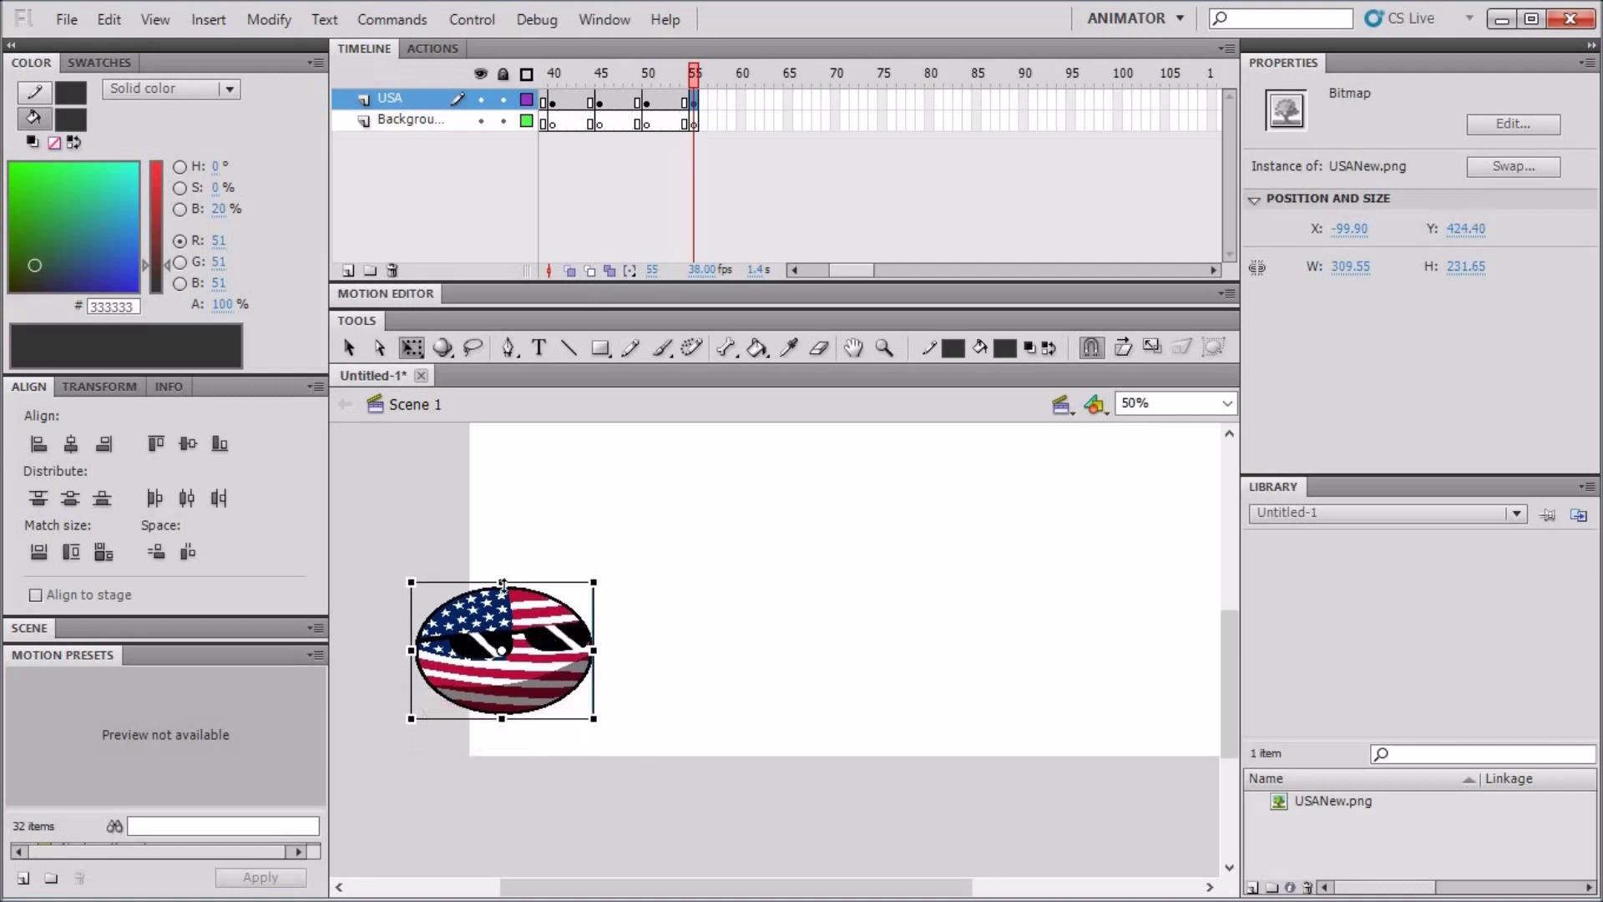
left_click_drag(503, 583, 501, 571)
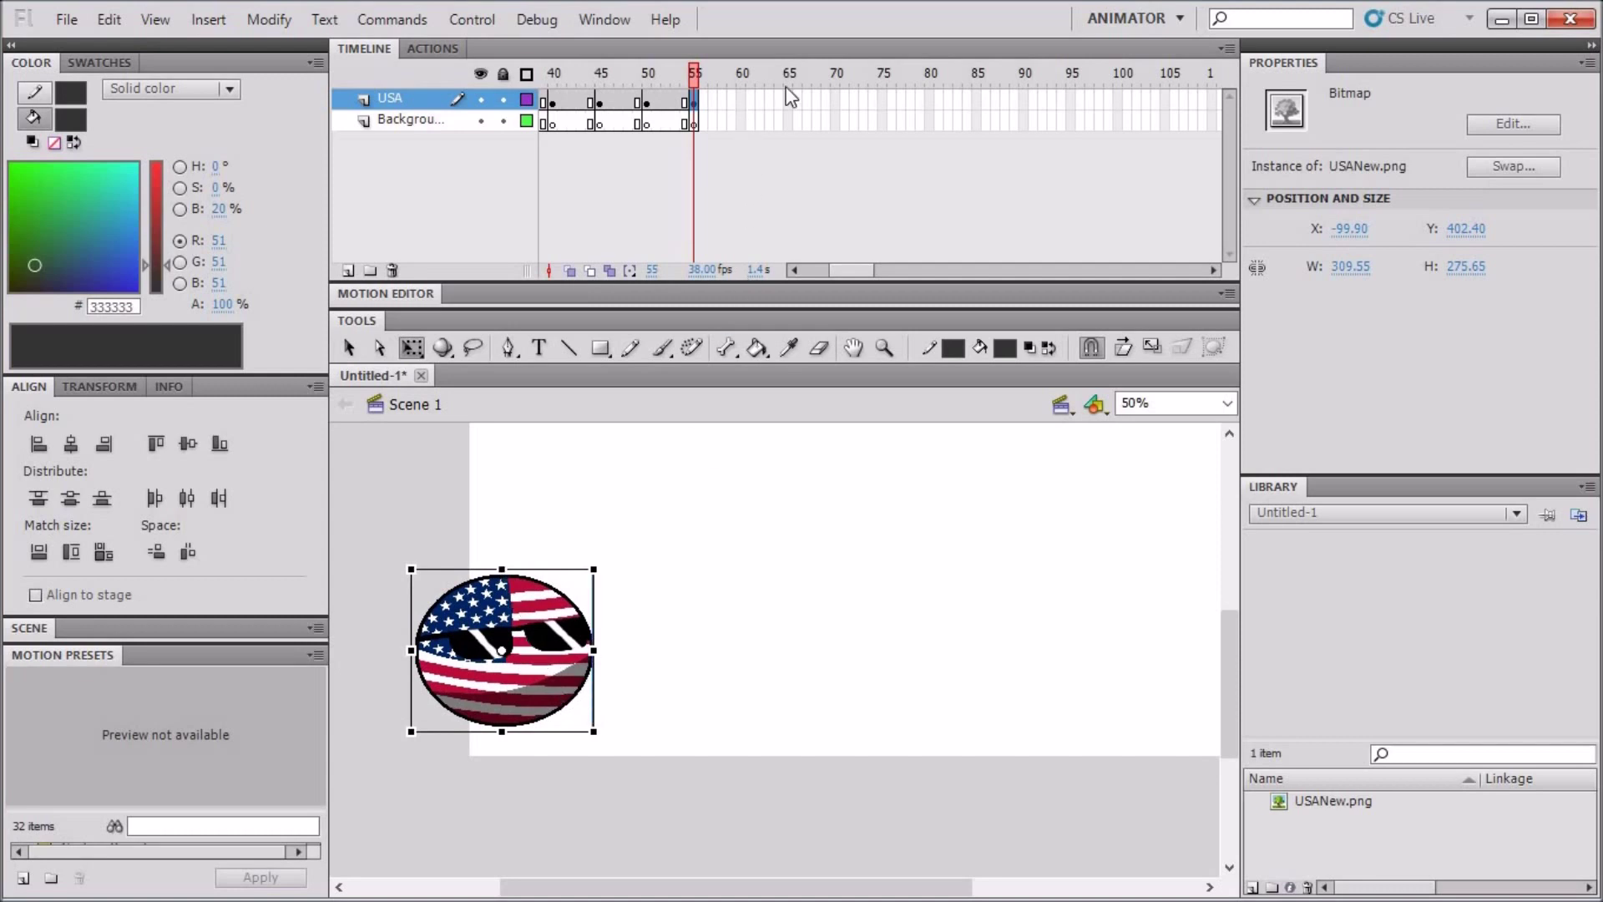
Insert frame-60 keyframes and raise the ball up-right to Y 342.40, 295.65 px high
left_click_drag(745, 102, 743, 111)
right_click(743, 111)
left_click(855, 270)
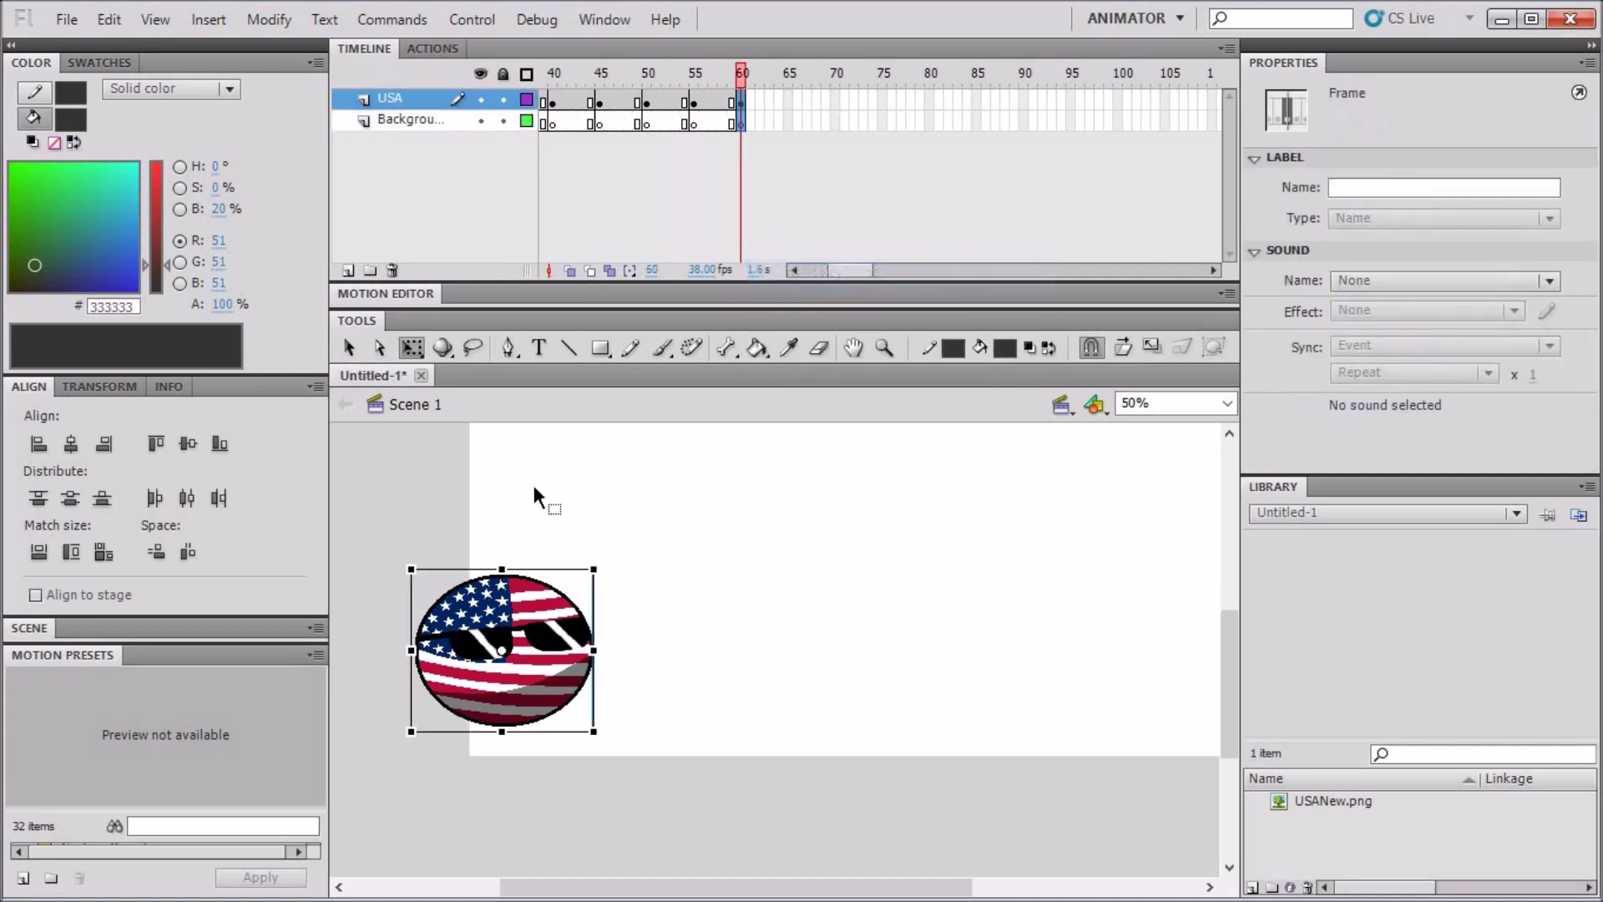
left_click(396, 506)
left_click(502, 654)
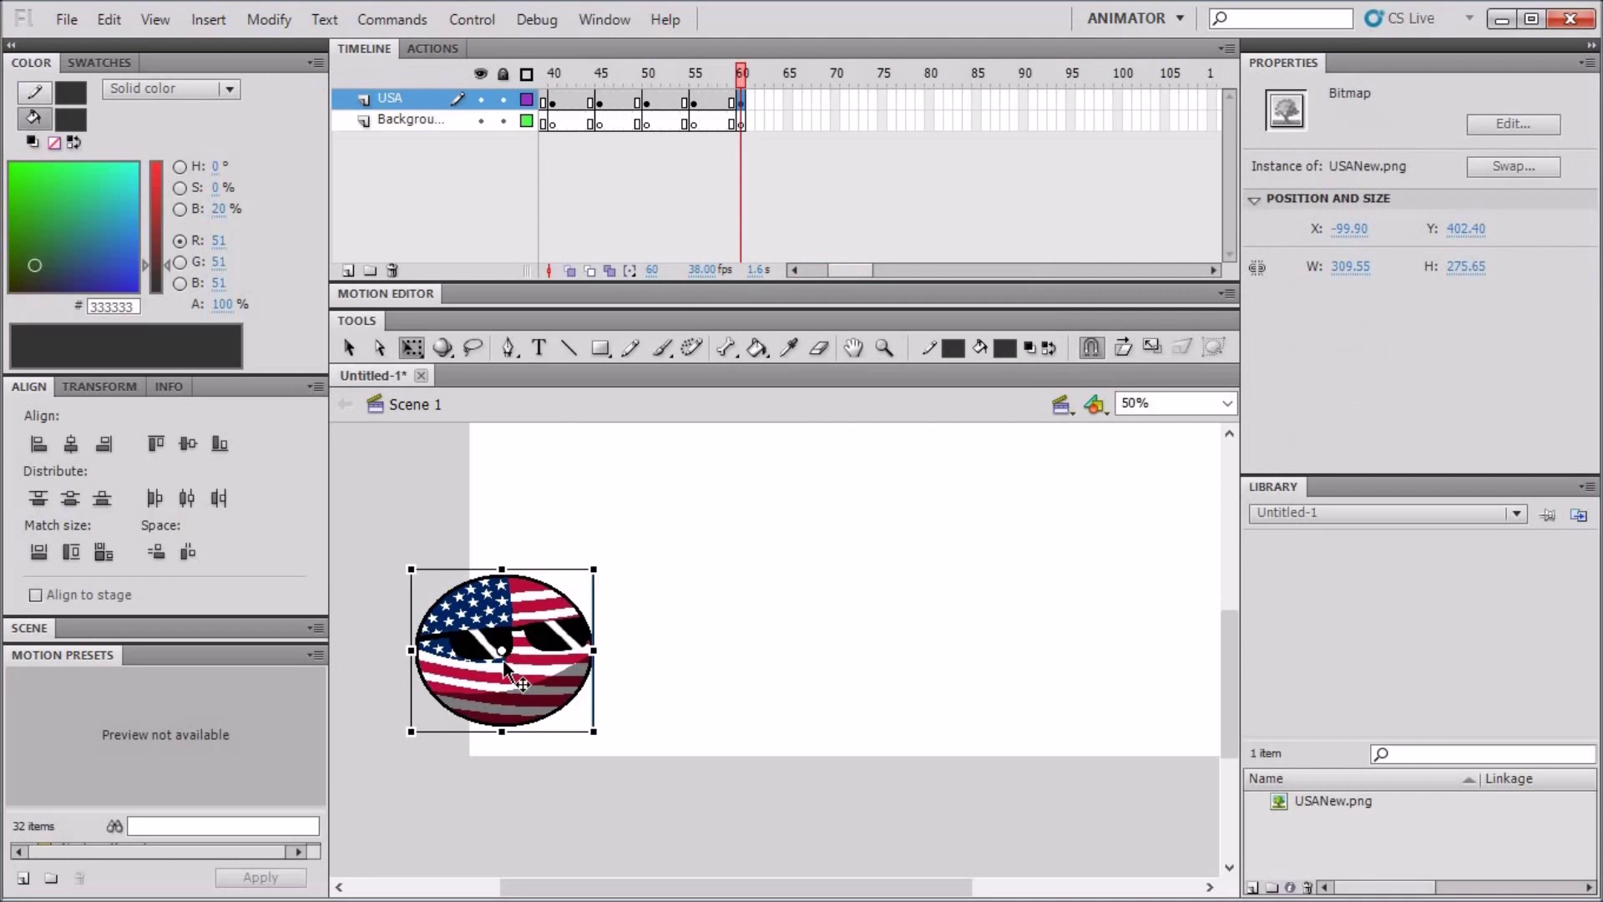
left_click_drag(504, 664, 554, 649)
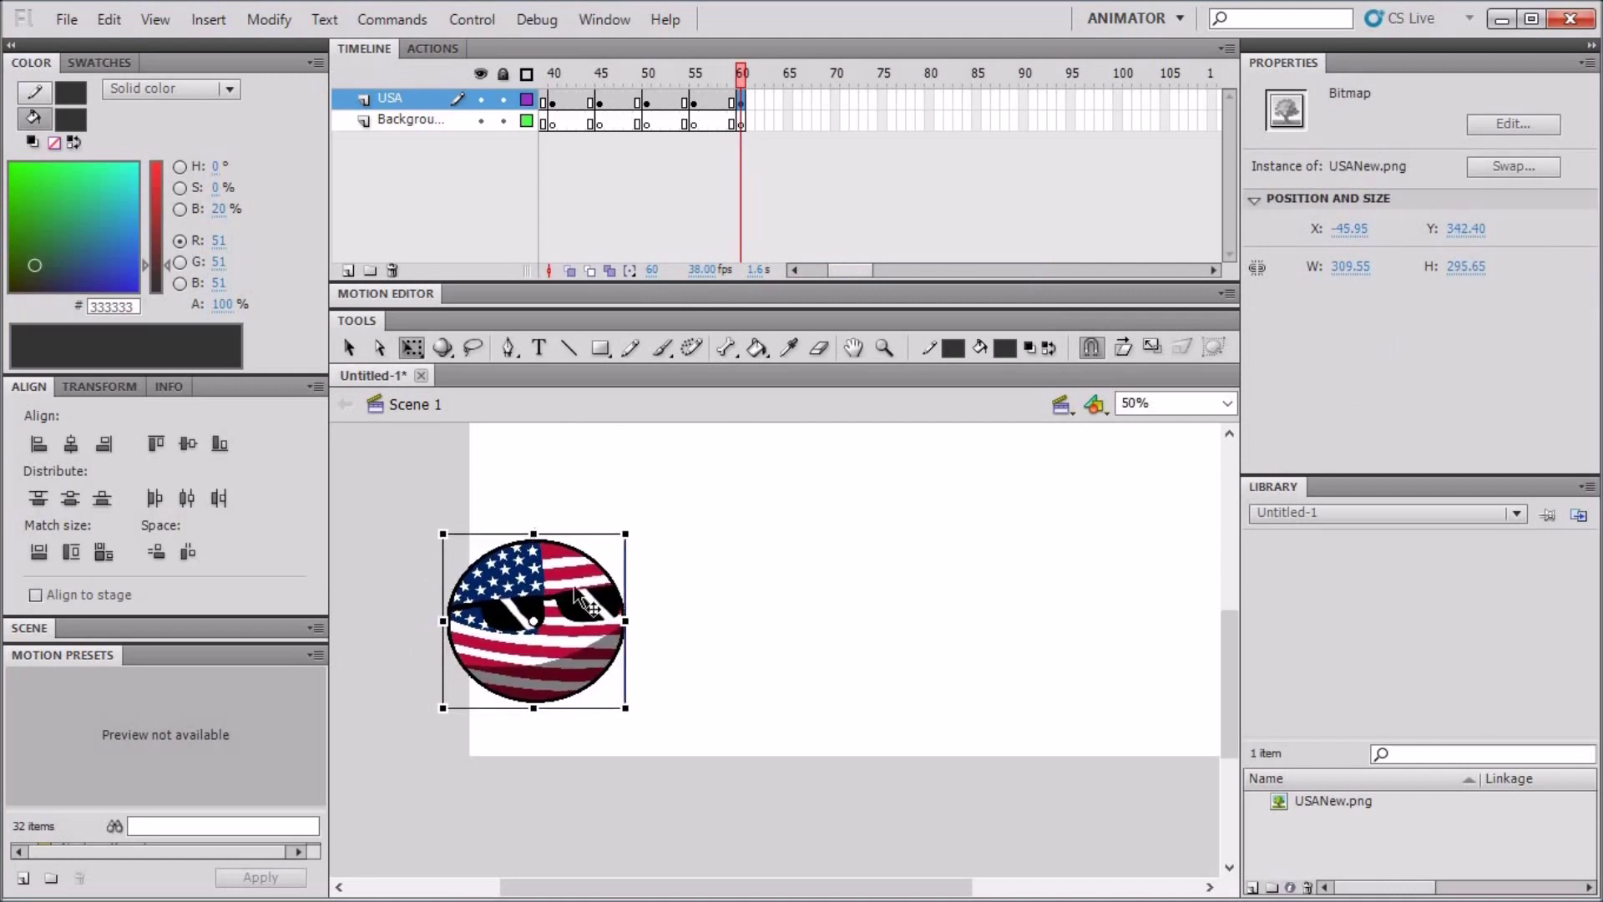
Add keyframes at frame 65 on both layers and move the USA ball down-right
left_click_drag(860, 265, 863, 268)
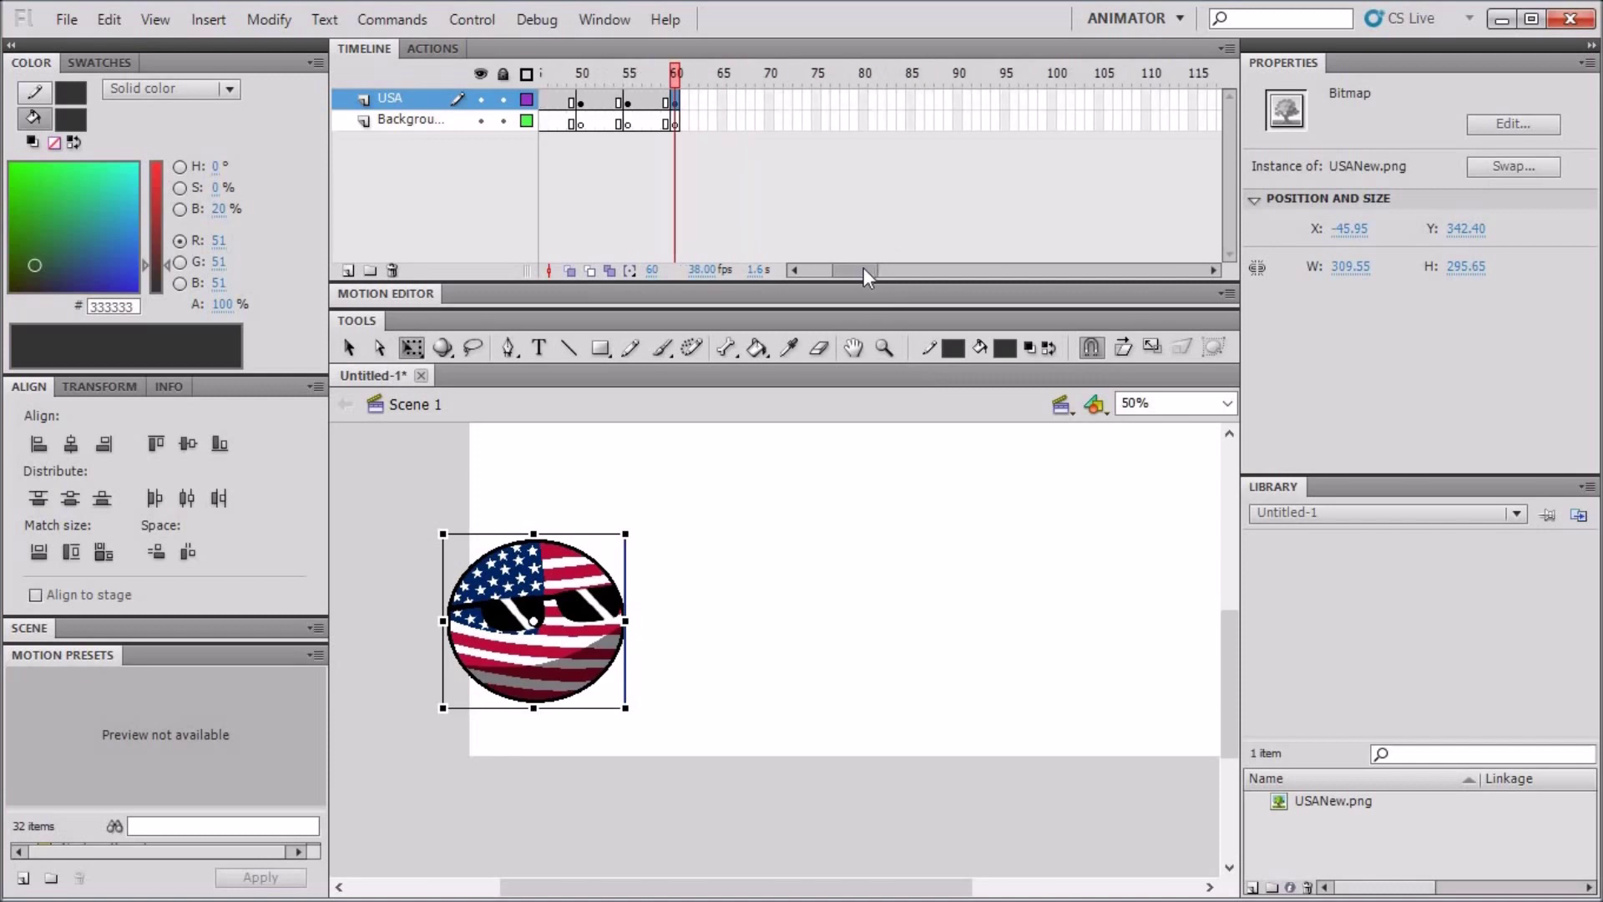
left_click(723, 97)
left_click(723, 118, "shift")
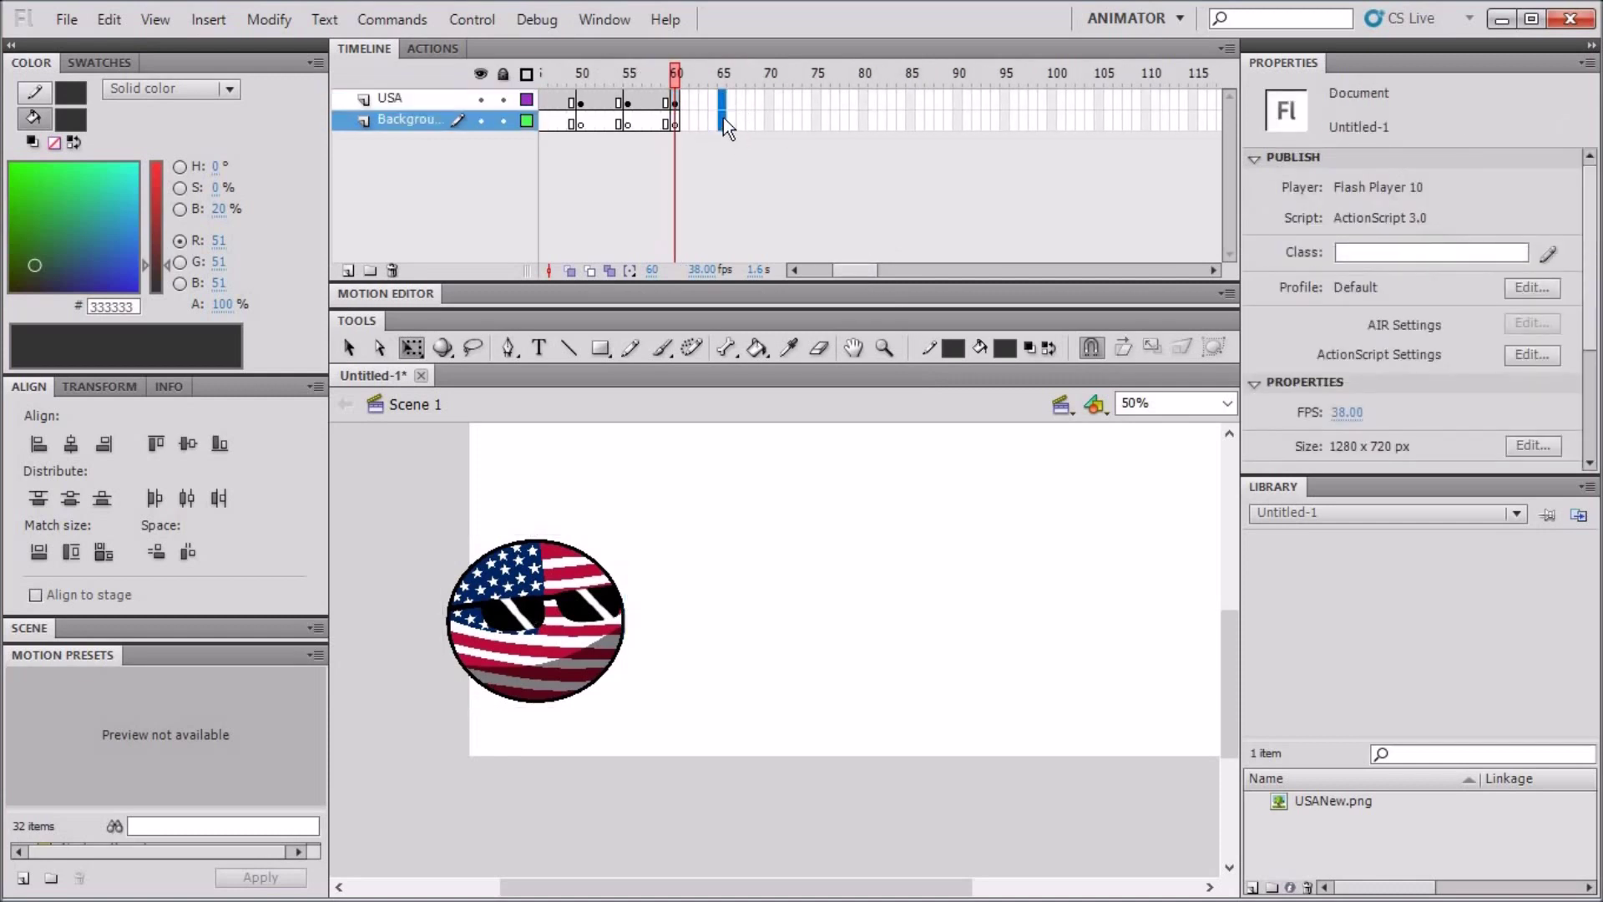
right_click(723, 118)
left_click(814, 274)
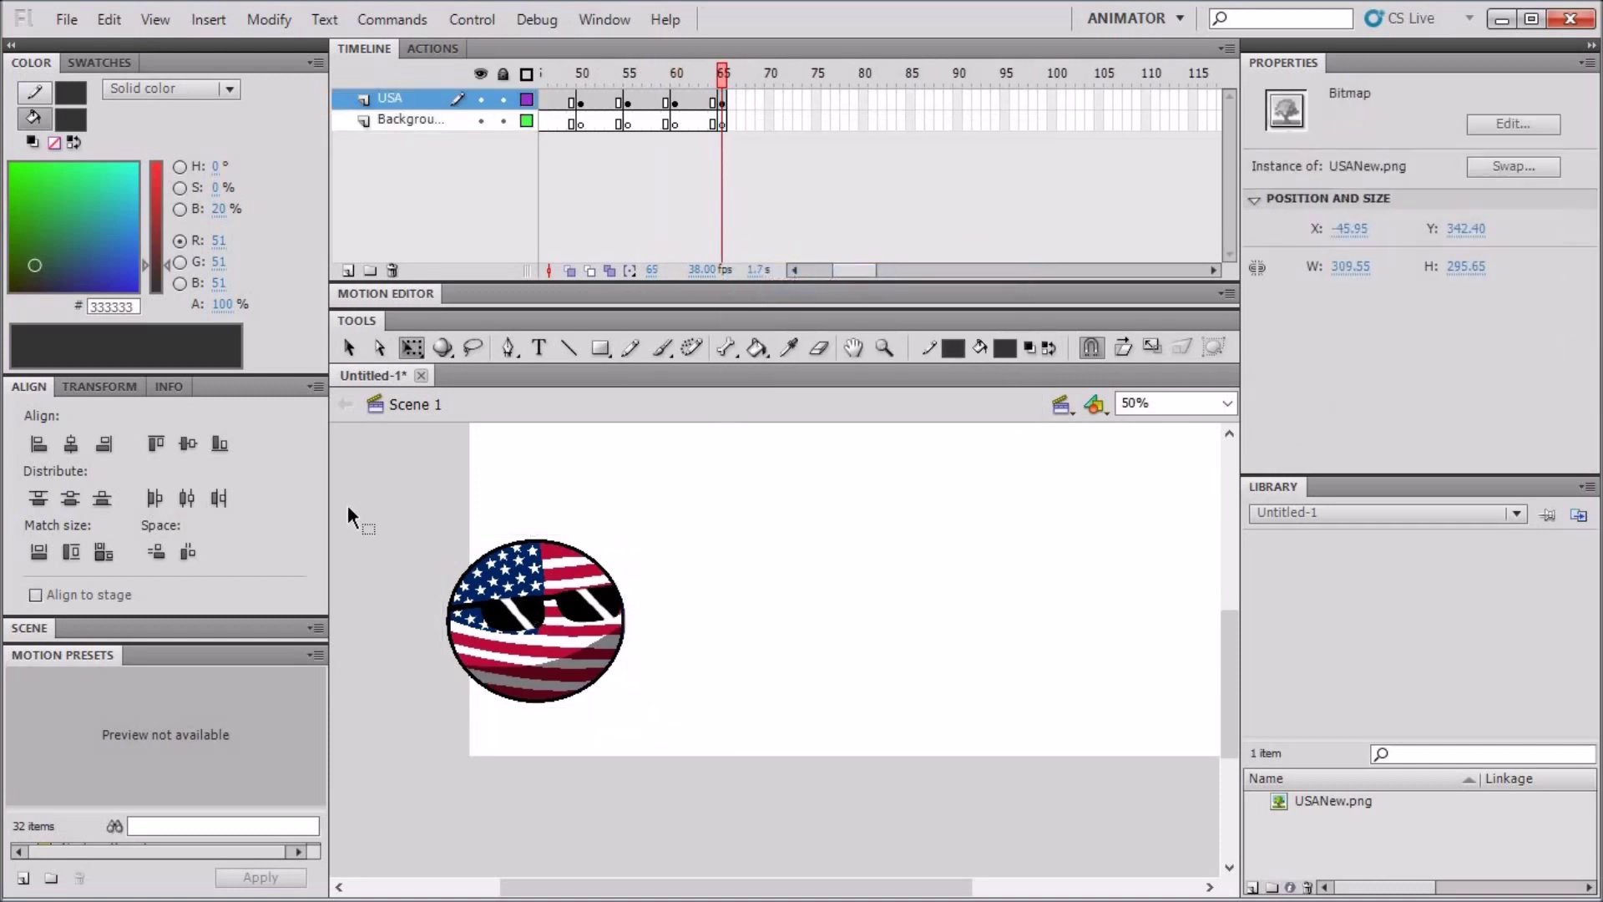
left_click(347, 505)
left_click(545, 650)
left_click_drag(546, 652, 597, 675)
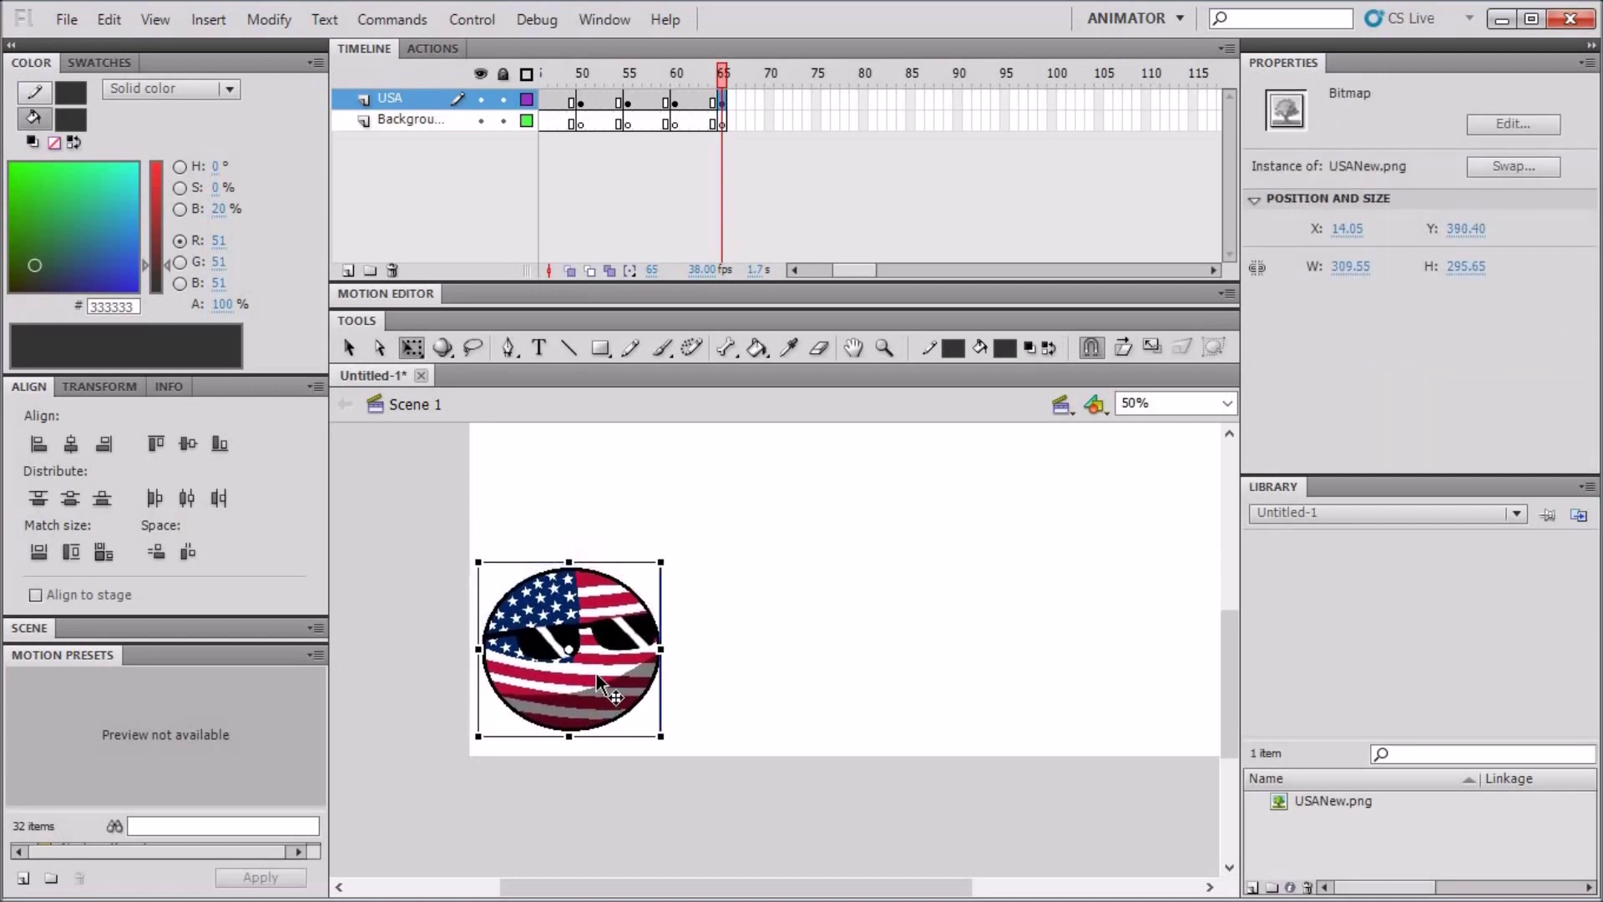
Add keyframes at frame 70, move the ball further down-right, and squash it to 219.60 px high
left_click(769, 98)
left_click(769, 123, "shift")
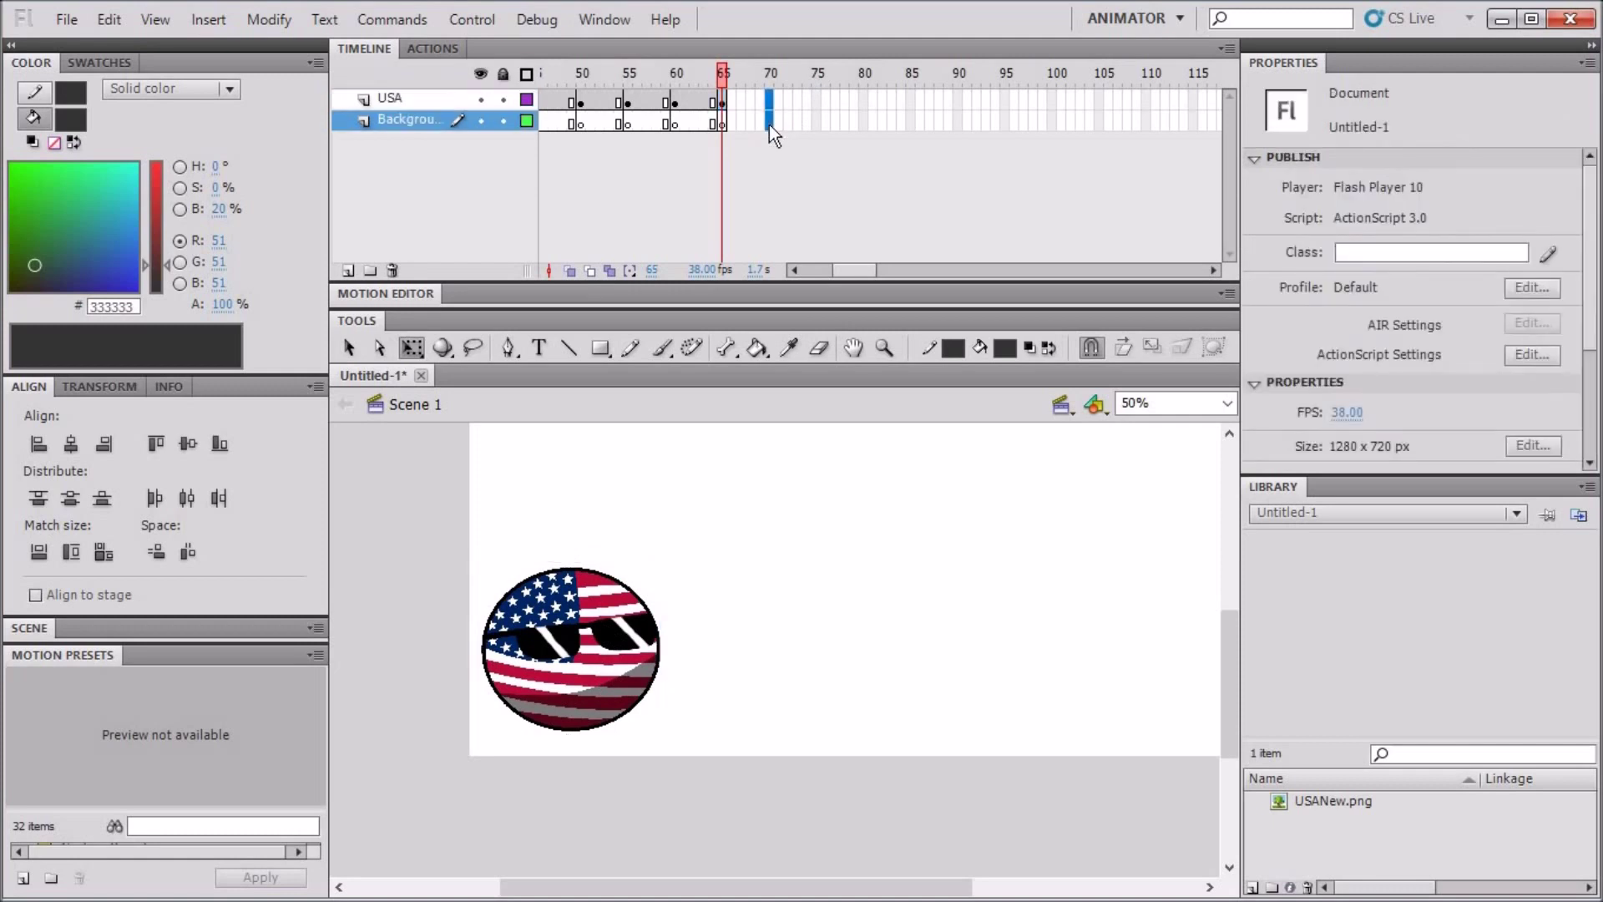
right_click(769, 124)
left_click(856, 288)
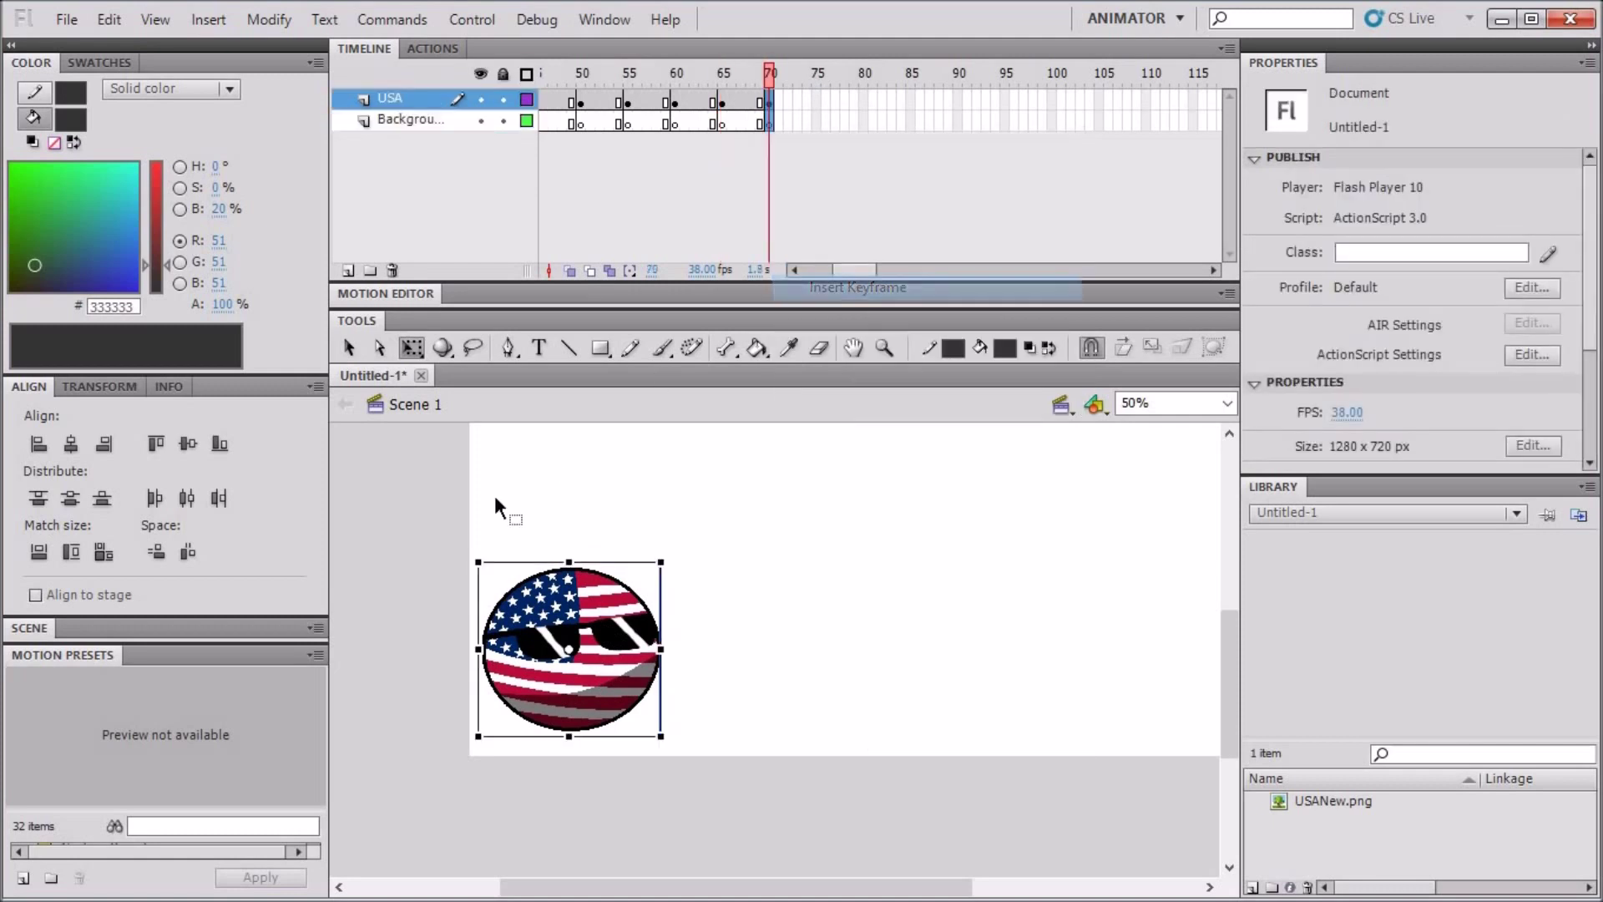
left_click(431, 485)
left_click(612, 658)
left_click_drag(612, 658, 654, 690)
left_click_drag(602, 573, 602, 625)
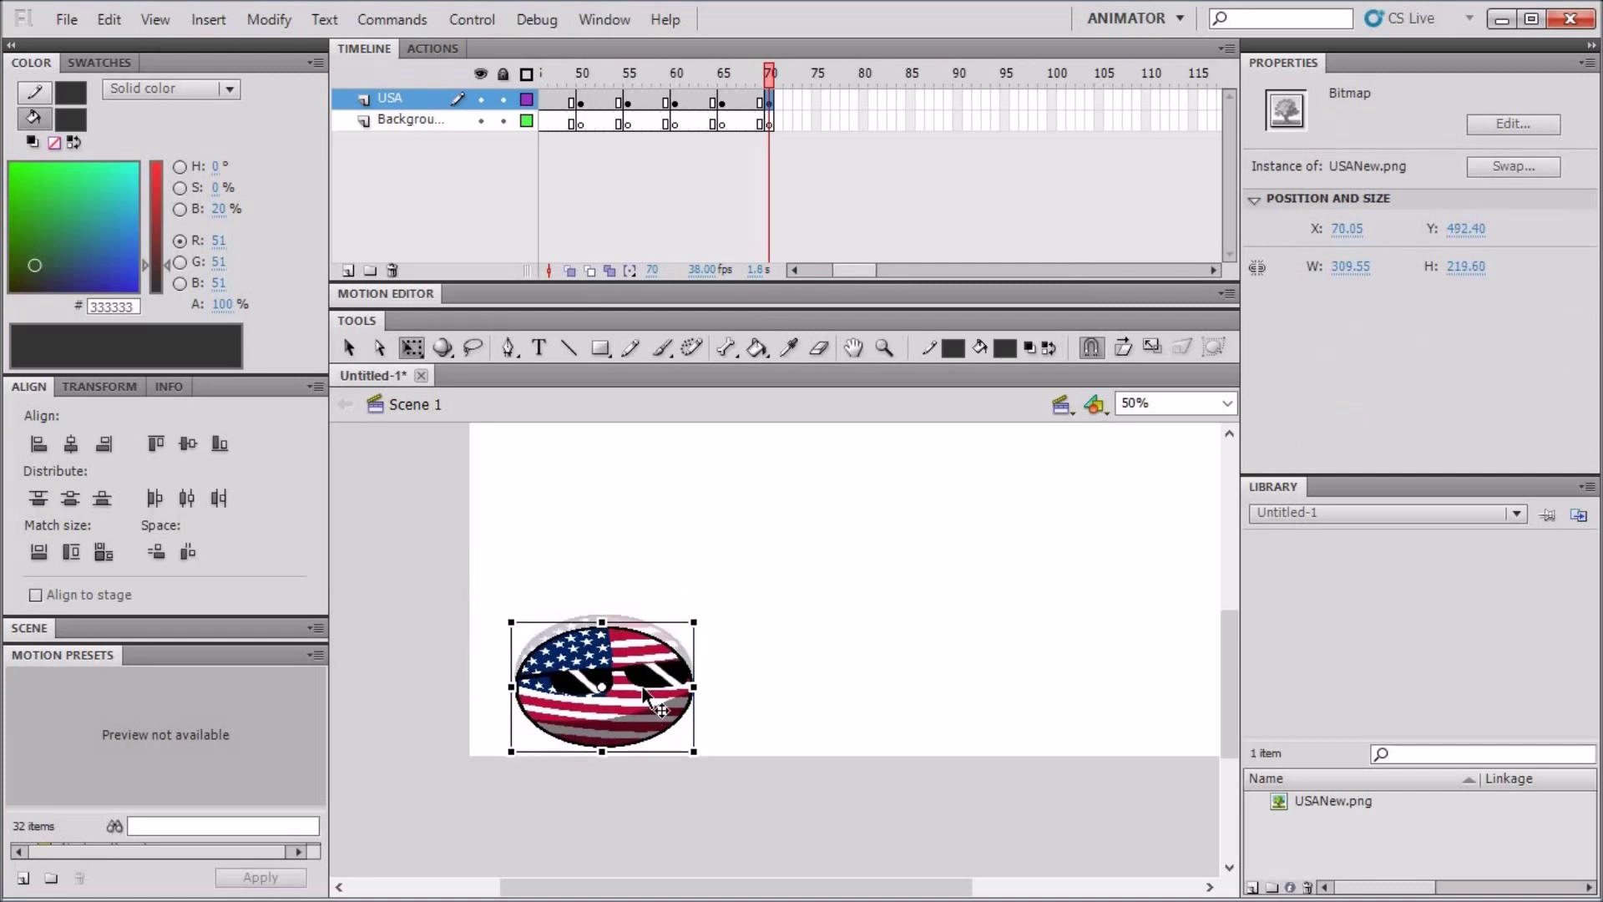
left_click_drag(775, 84, 1261, 135)
left_click(1129, 149)
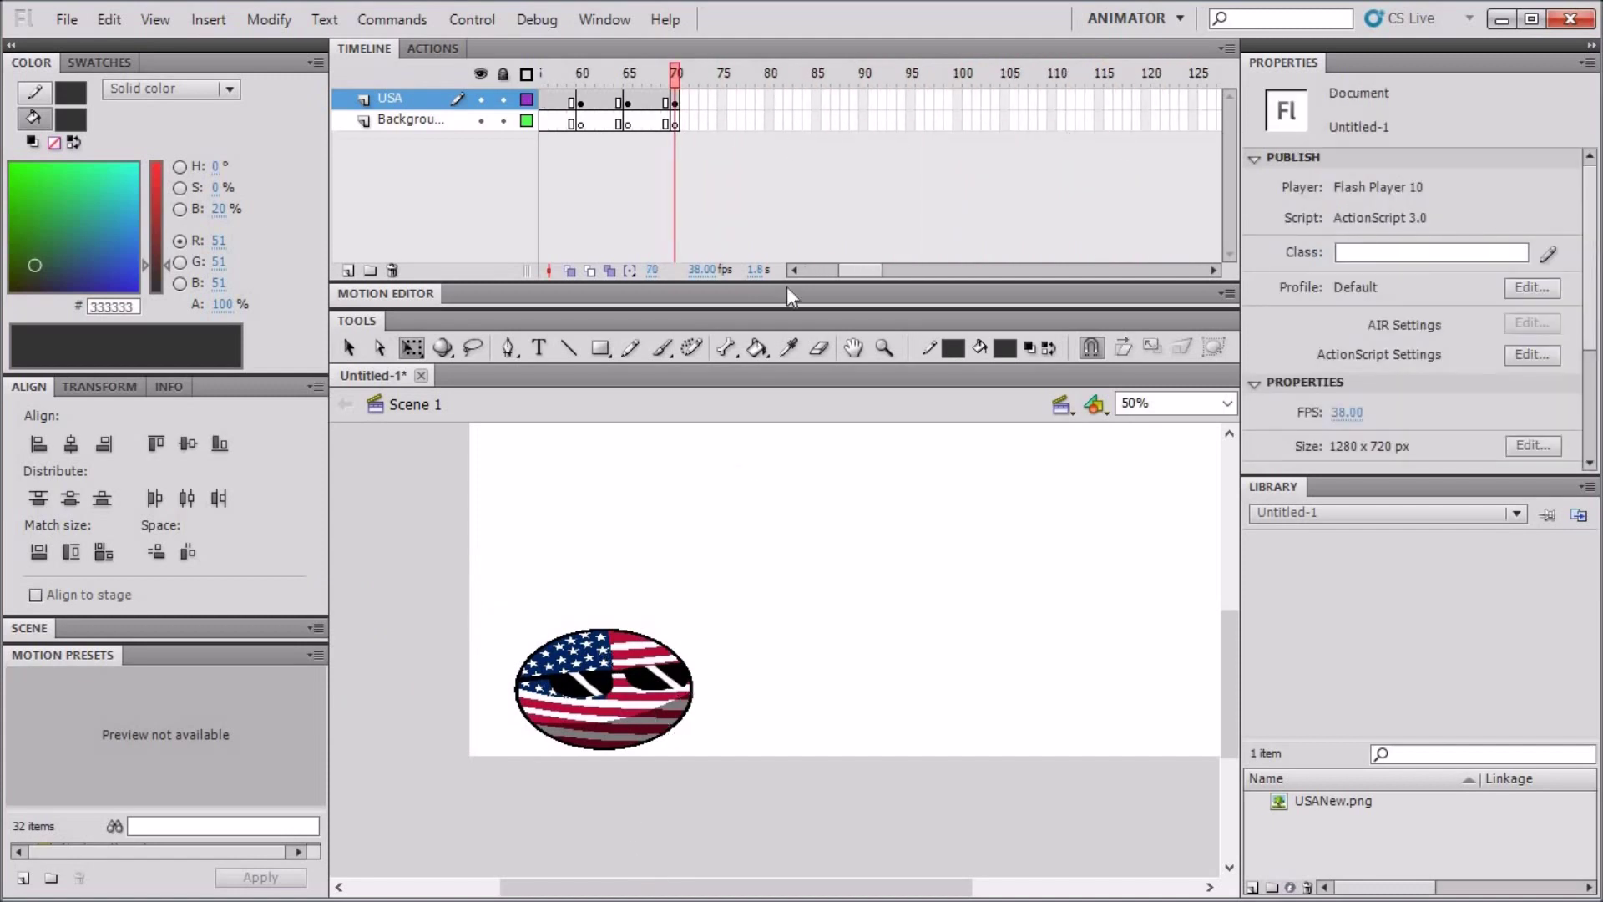
Add keyframes at frame 75, moving the USA ball up-right and stretching it taller
left_click_drag(723, 101, 723, 124)
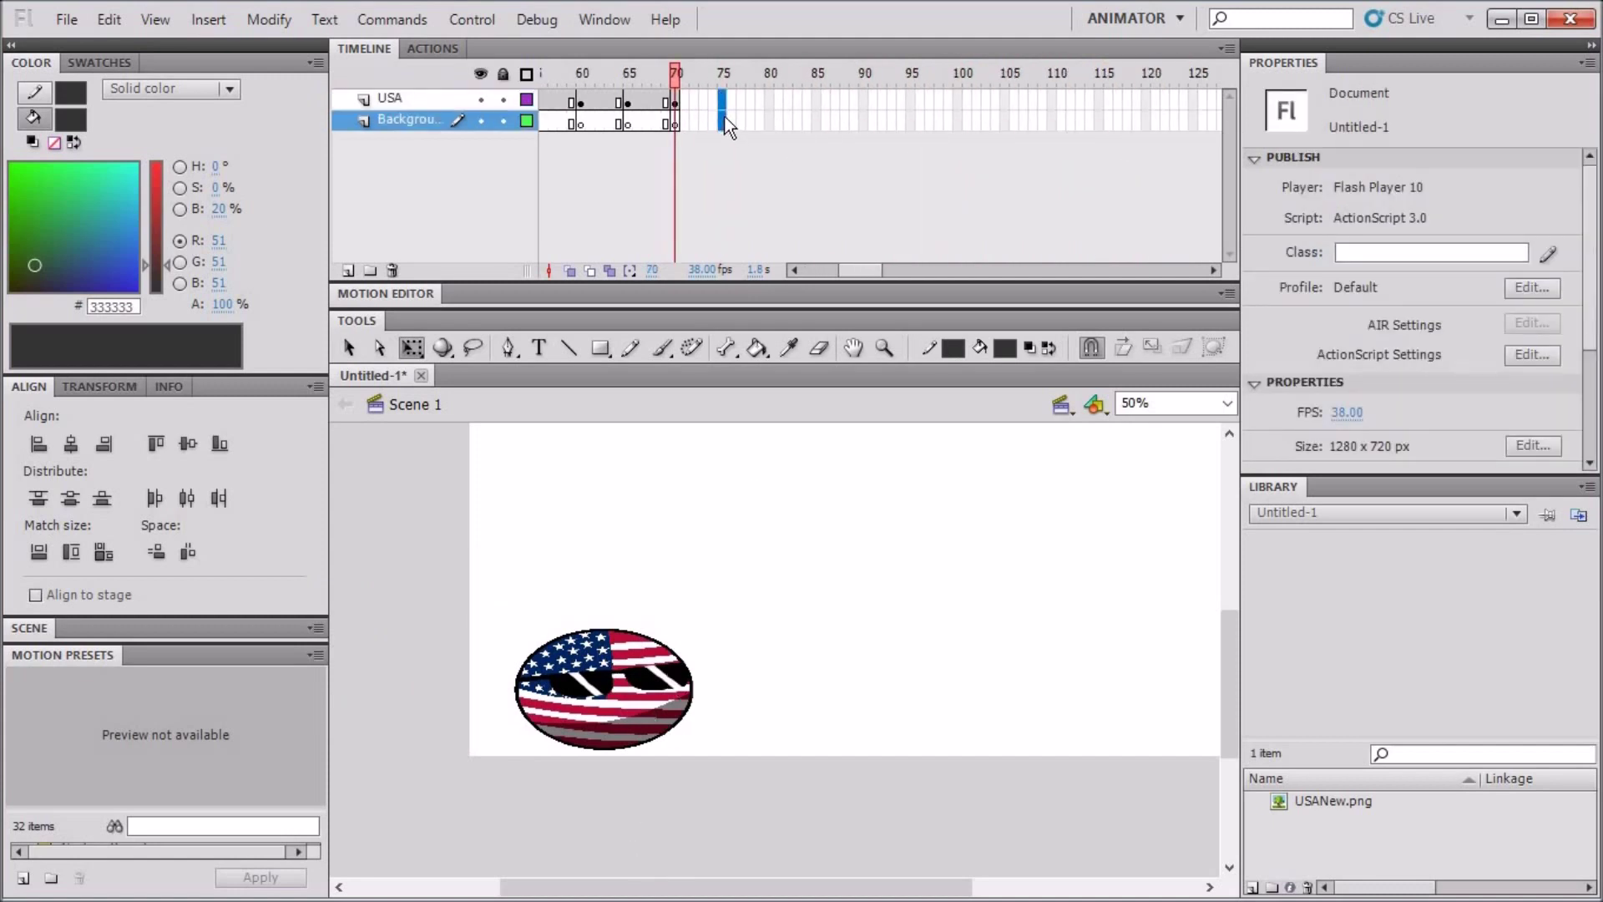
right_click(723, 124)
left_click(793, 276)
left_click(396, 572)
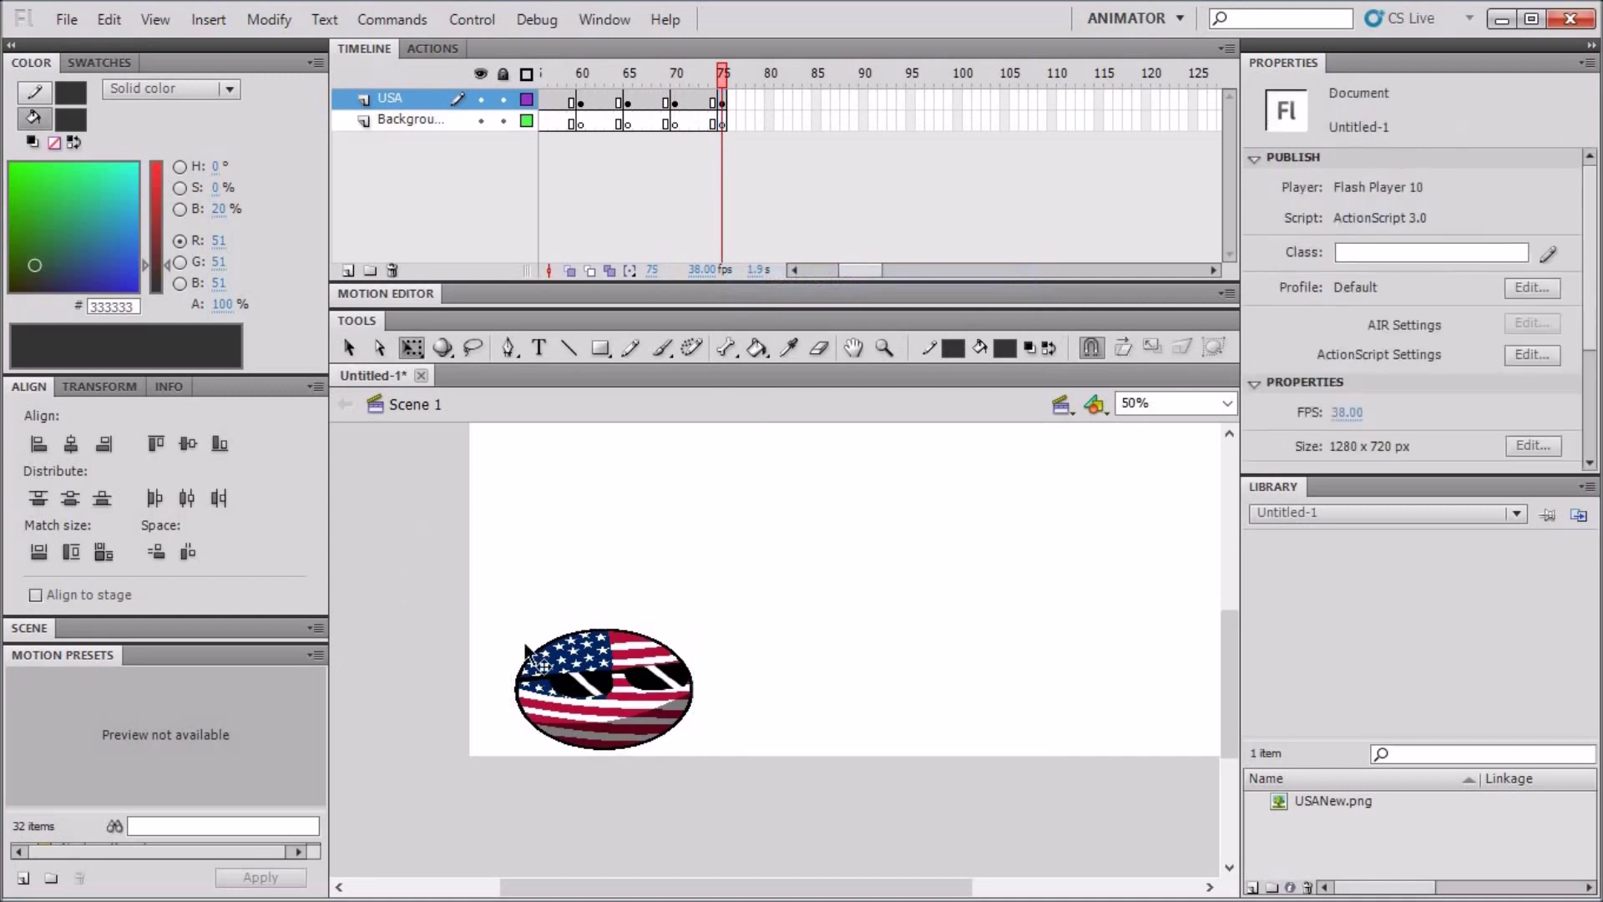
left_click(620, 743)
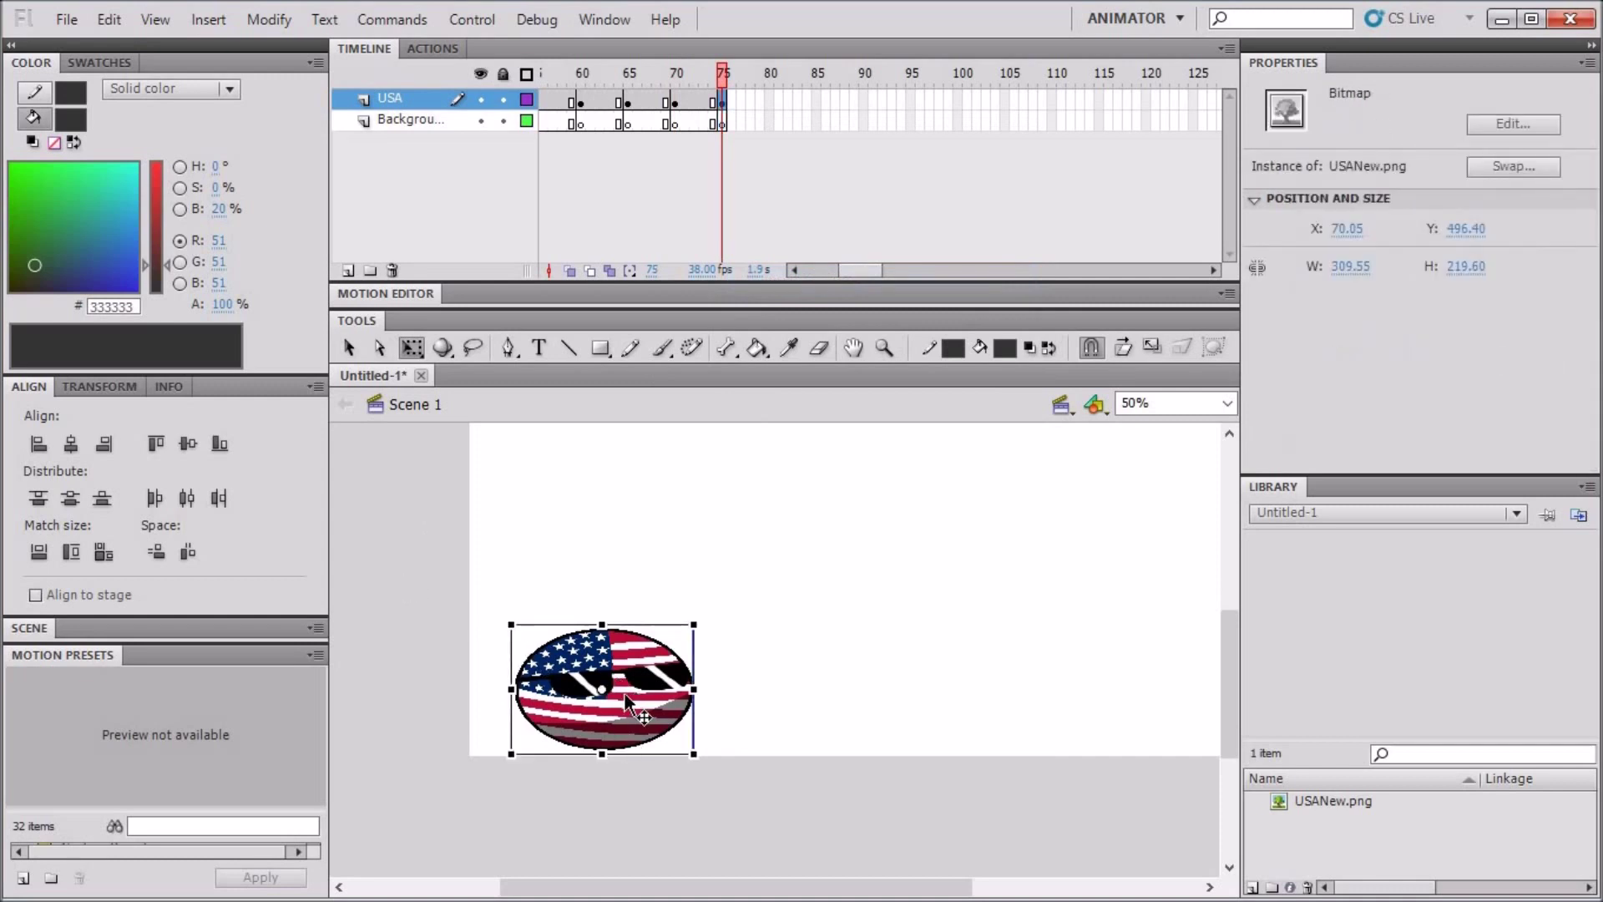
left_click_drag(626, 702, 668, 668)
left_click_drag(648, 593, 647, 573)
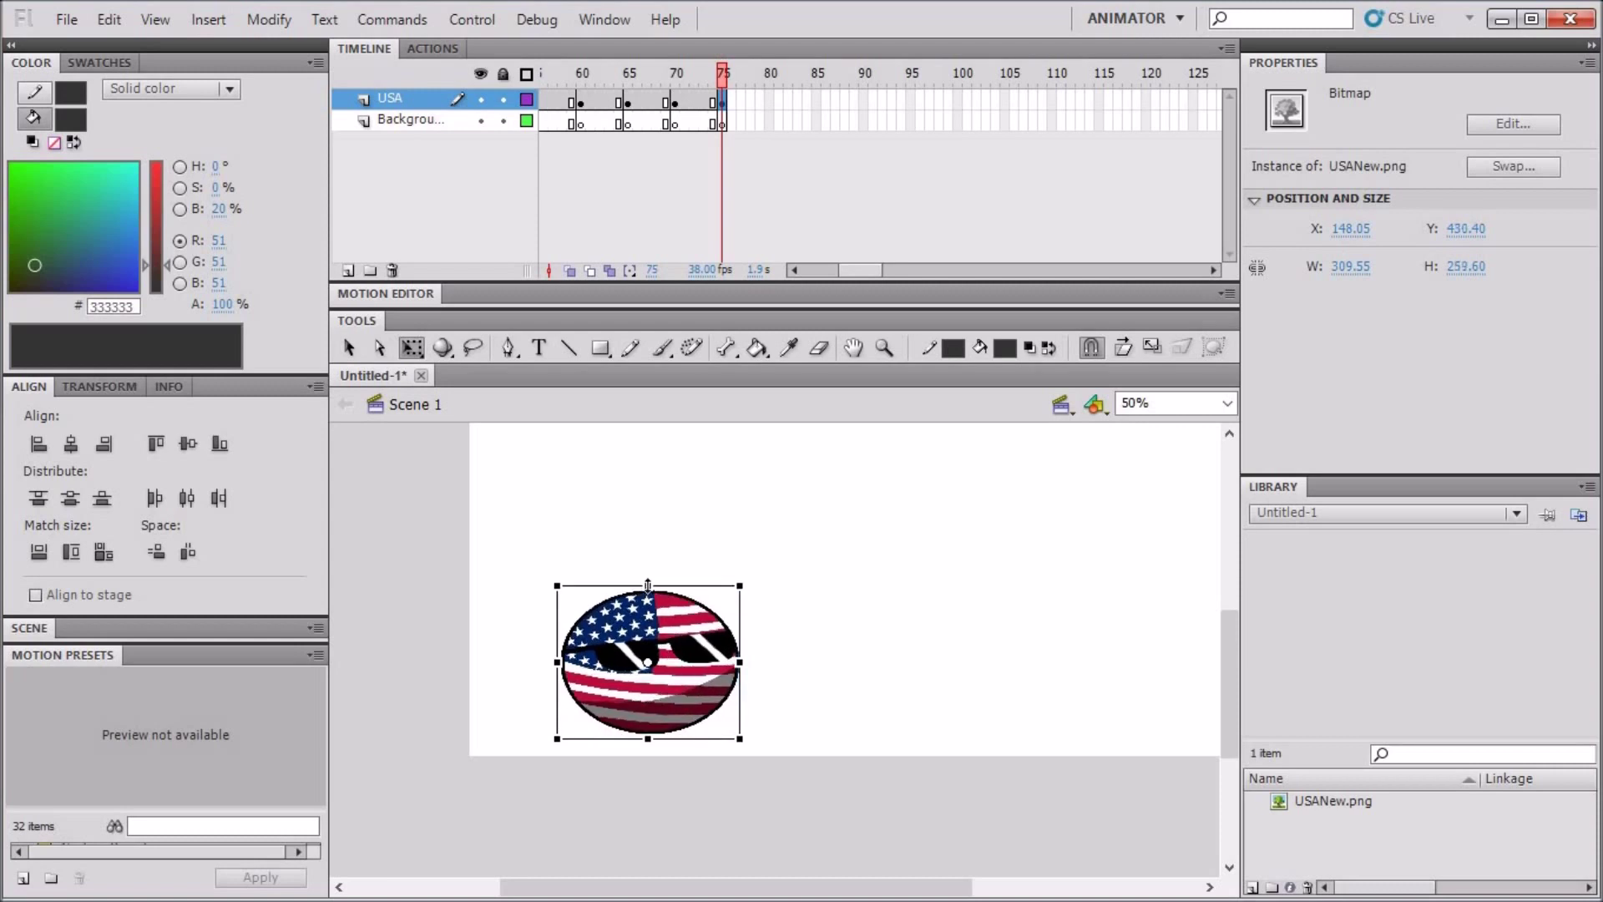
Add keyframes at frame 80, shift the ball further right, and stretch it back round to 303.50 px
left_click_drag(767, 108, 769, 124)
right_click(769, 124)
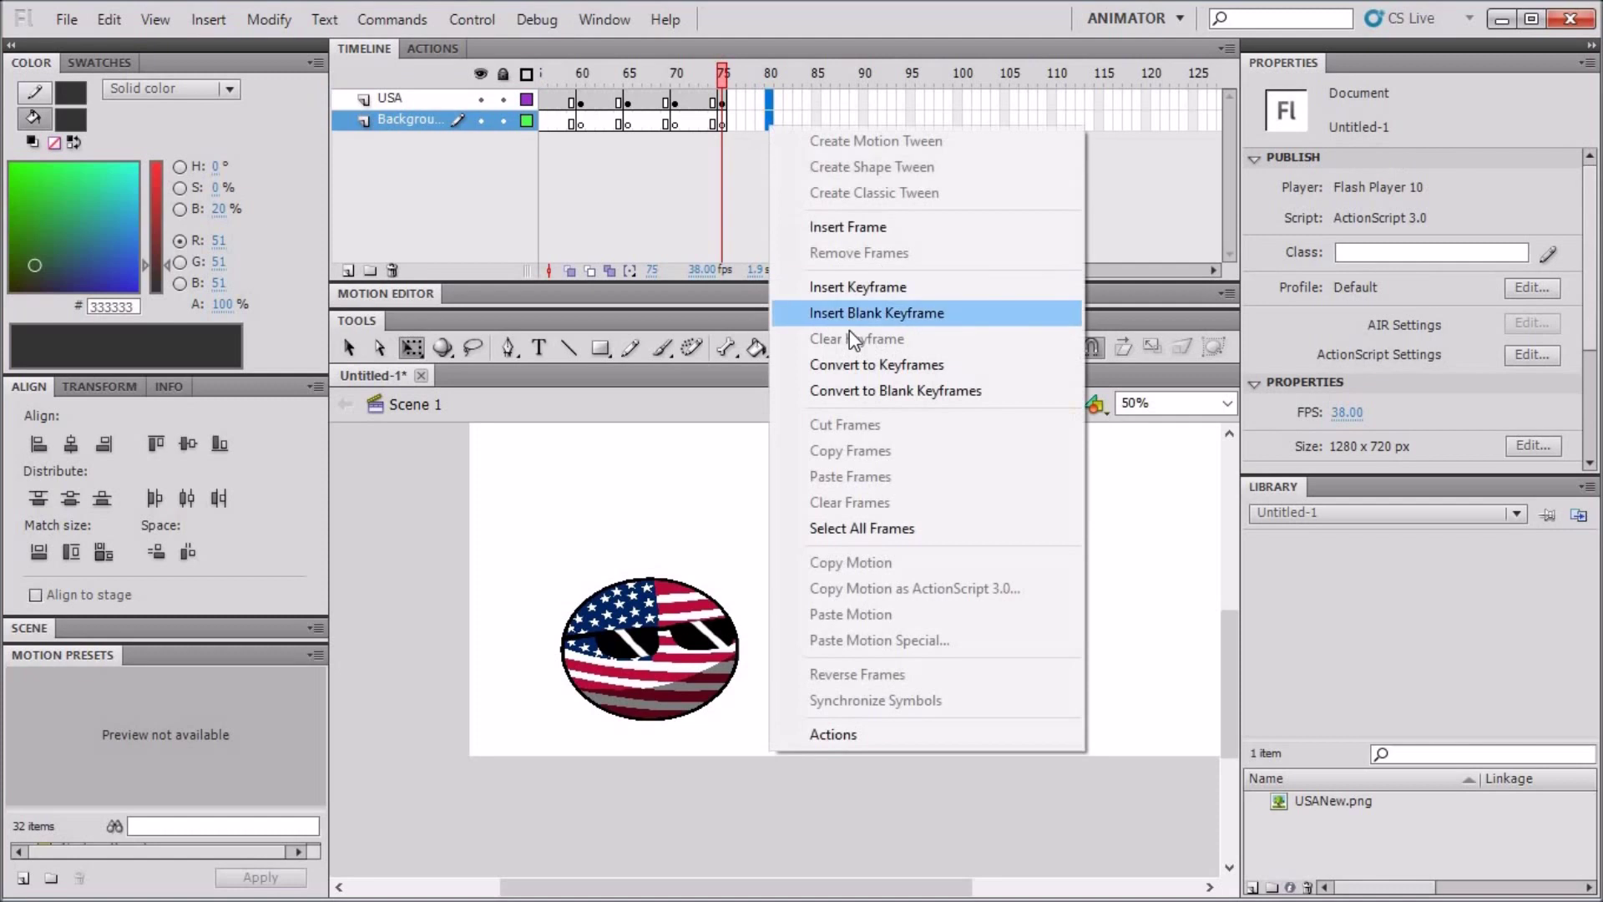
left_click(858, 286)
left_click(668, 528)
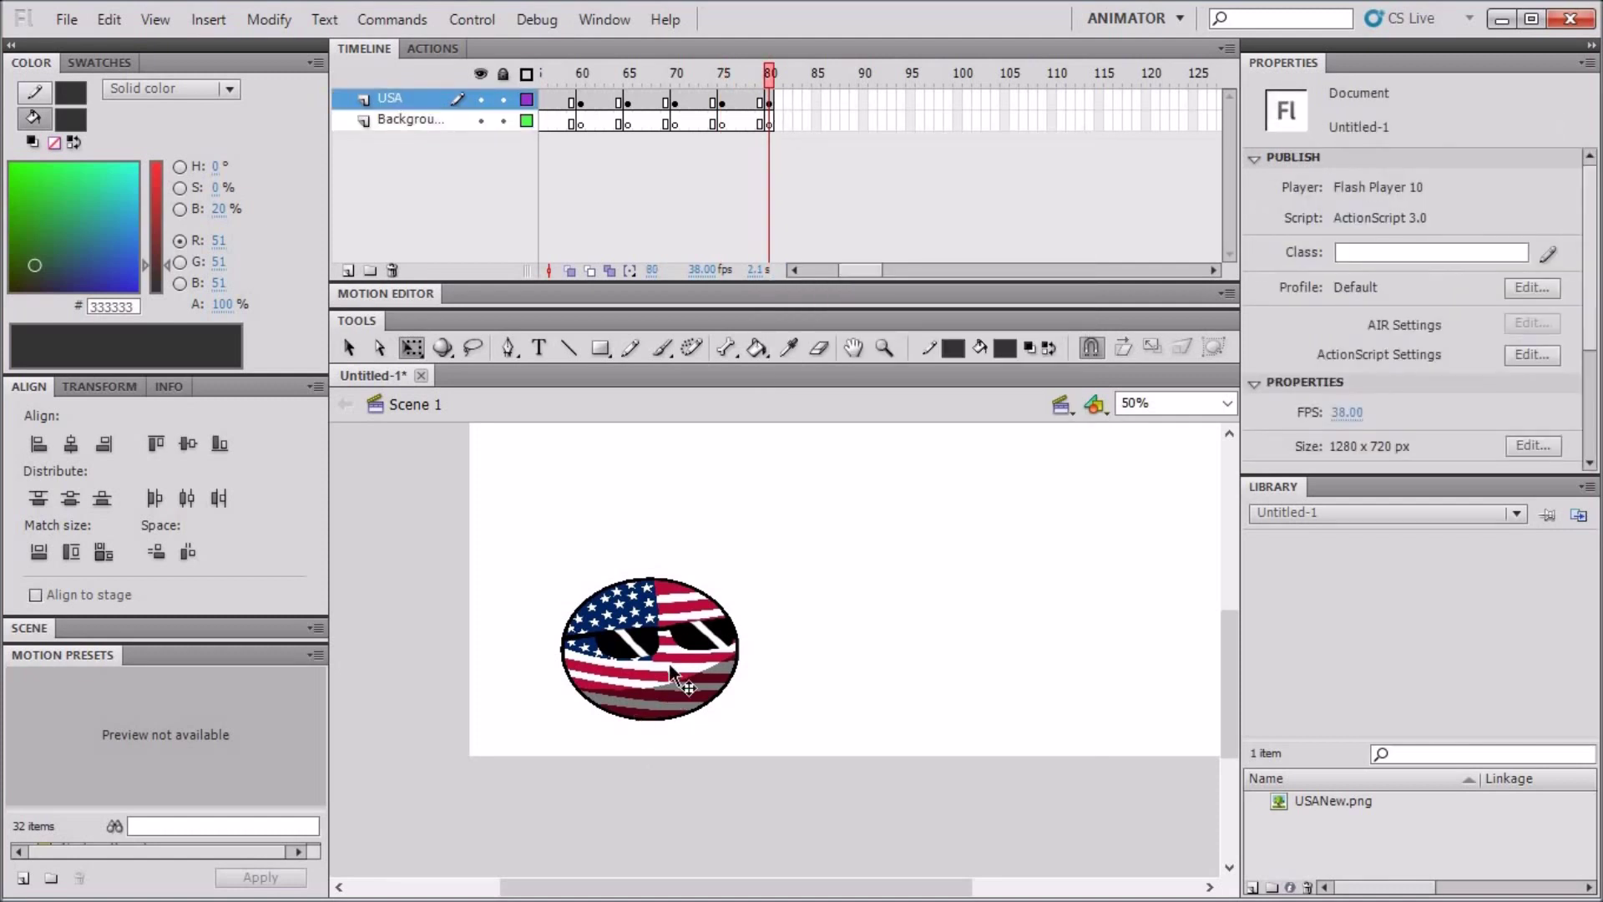
left_click_drag(673, 672, 723, 626)
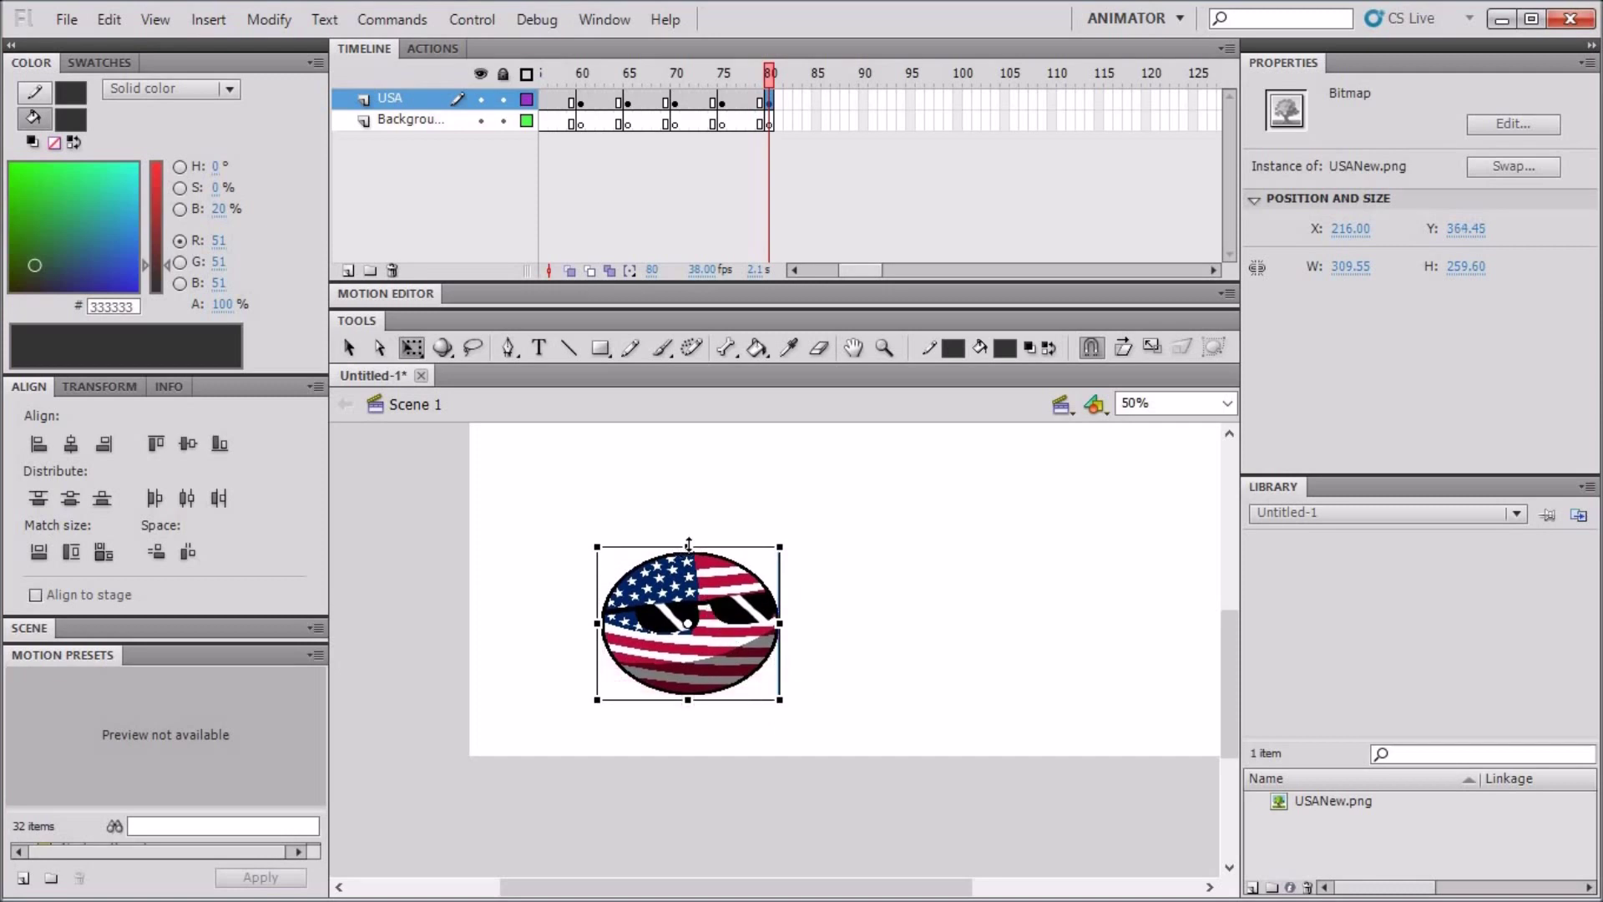
left_click_drag(688, 543, 683, 514)
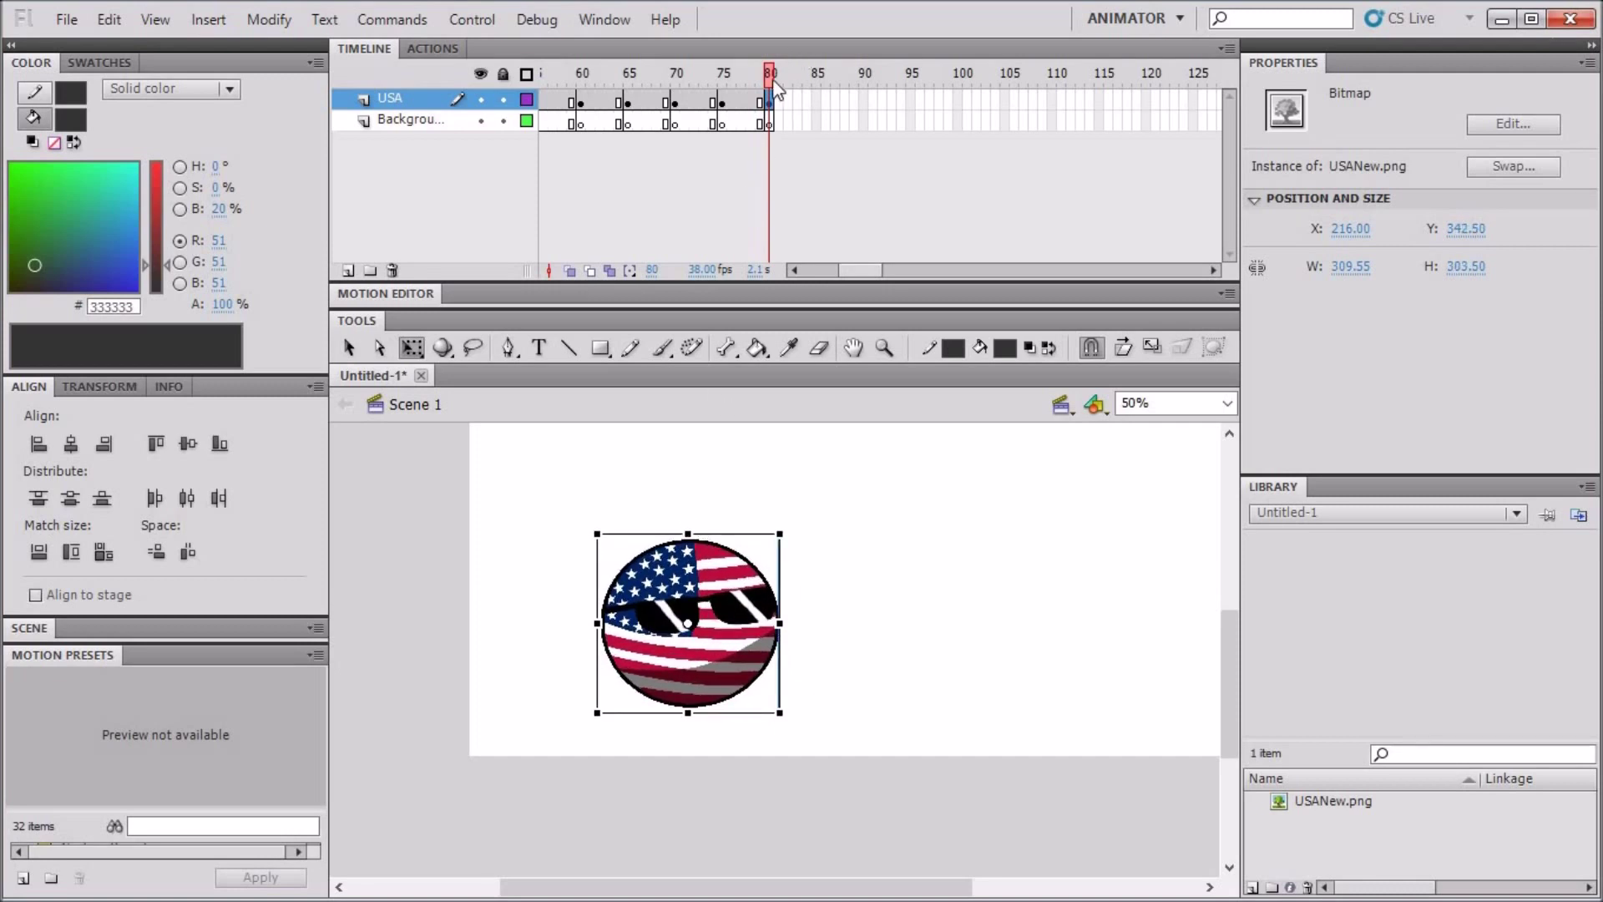
left_click_drag(774, 81, 803, 106)
key("ctrl+shift+a")
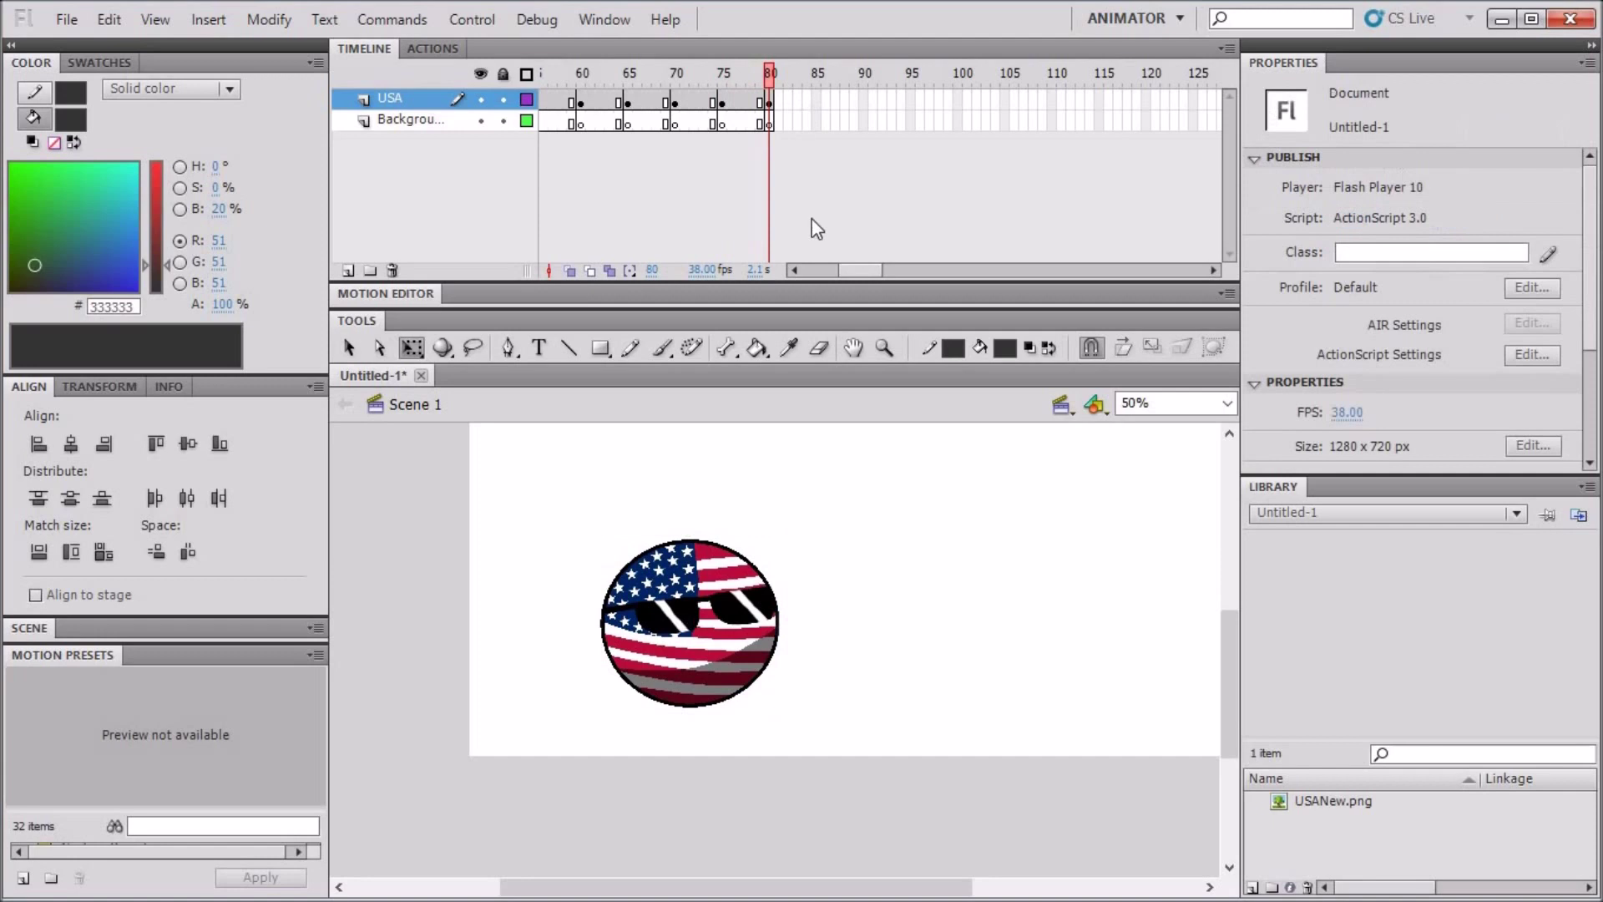
right_click(820, 122)
Add keyframes at frame 85 and shift the USA ball about 60 px right
left_click(898, 272)
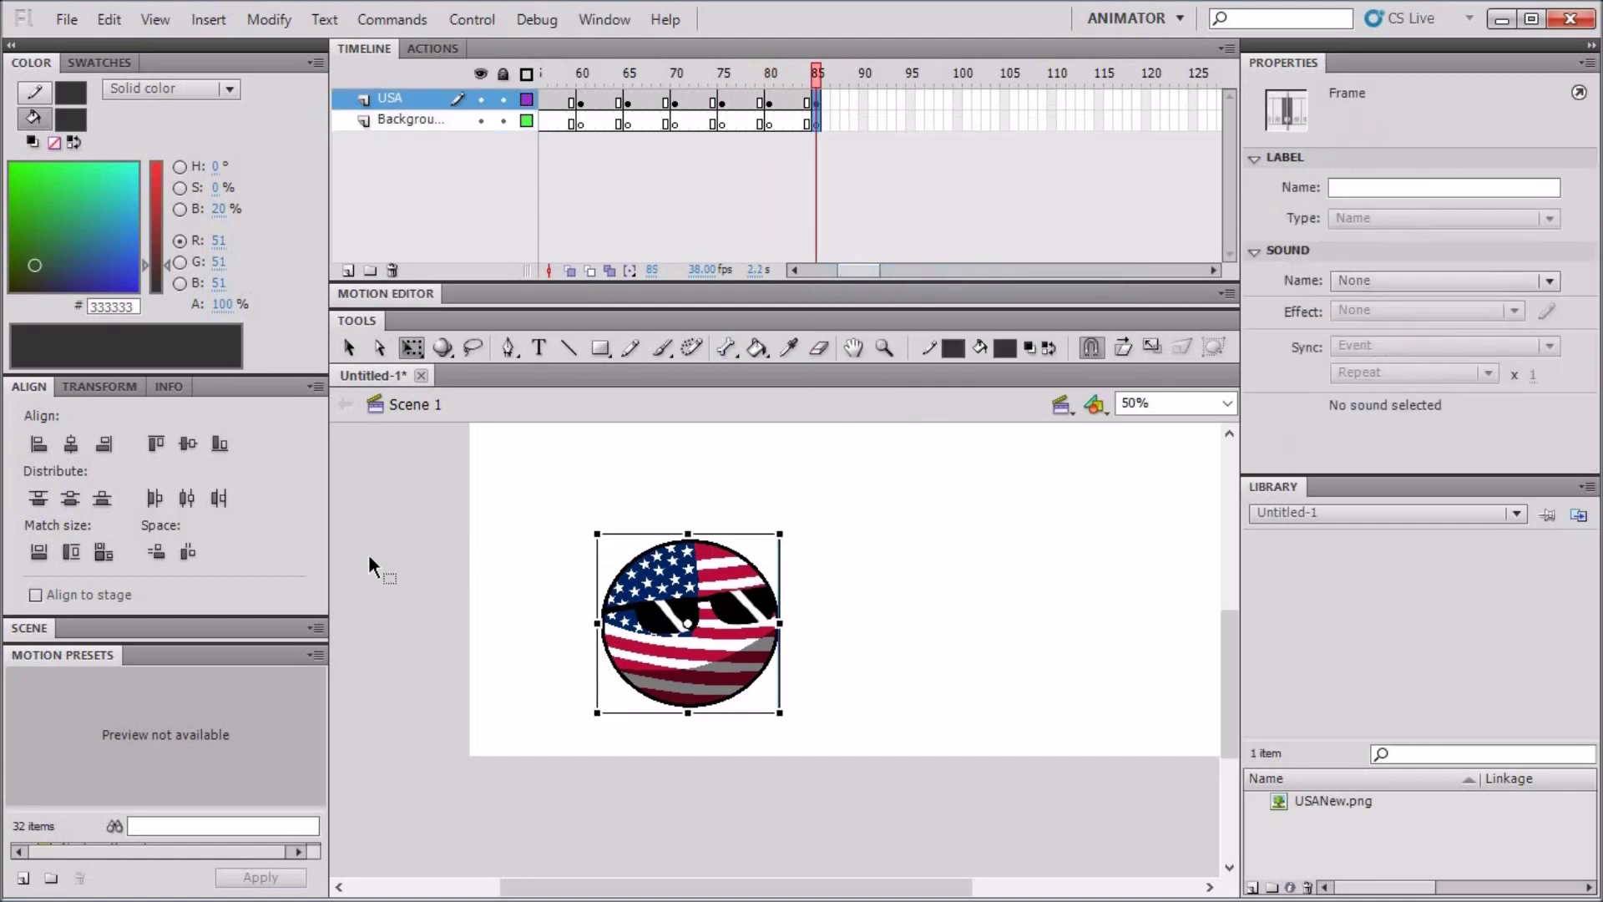
left_click(368, 553)
left_click_drag(737, 608, 799, 662)
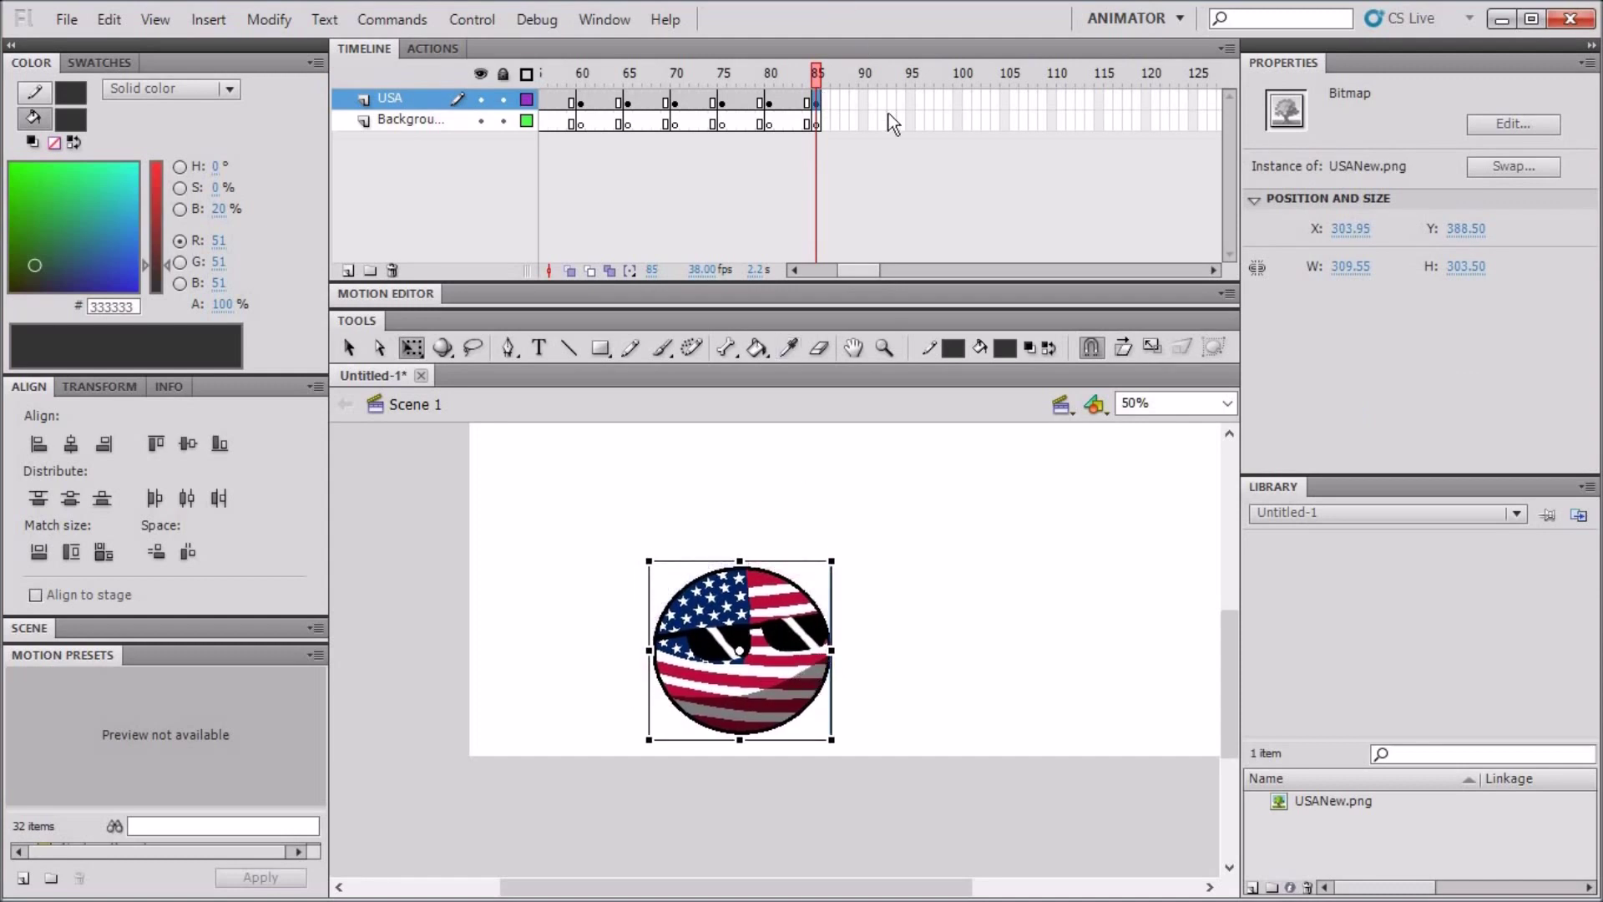
Add keyframes at frame 90 and squash the ball onto the ground to 211.50 px high
left_click_drag(864, 93, 864, 121)
right_click(865, 121)
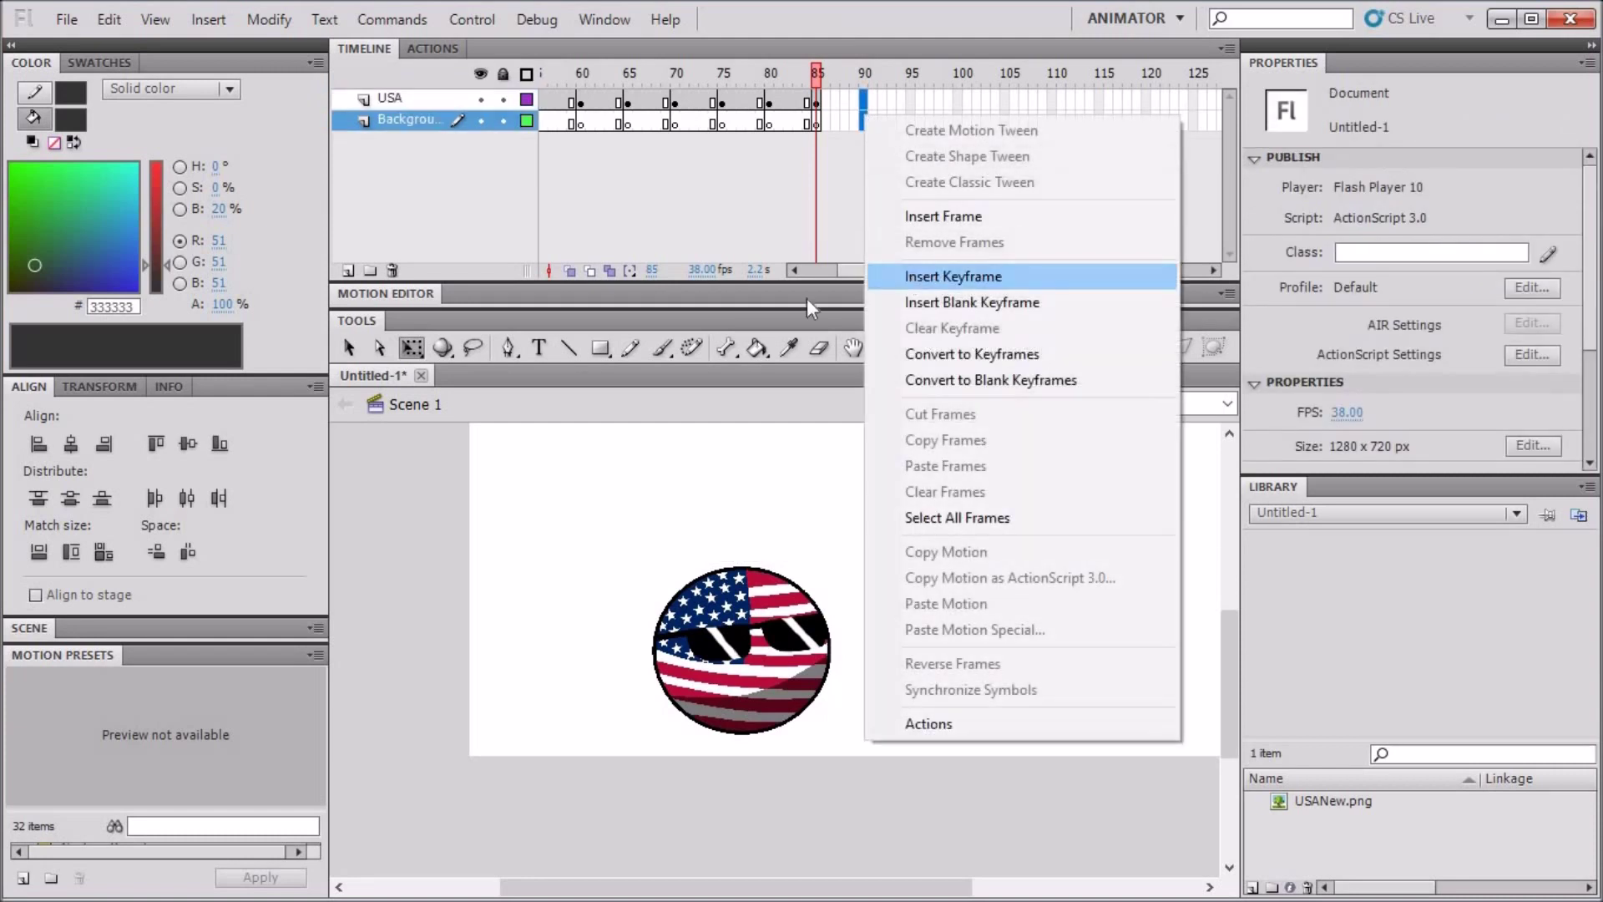
key("Return")
left_click(518, 510)
left_click(767, 637)
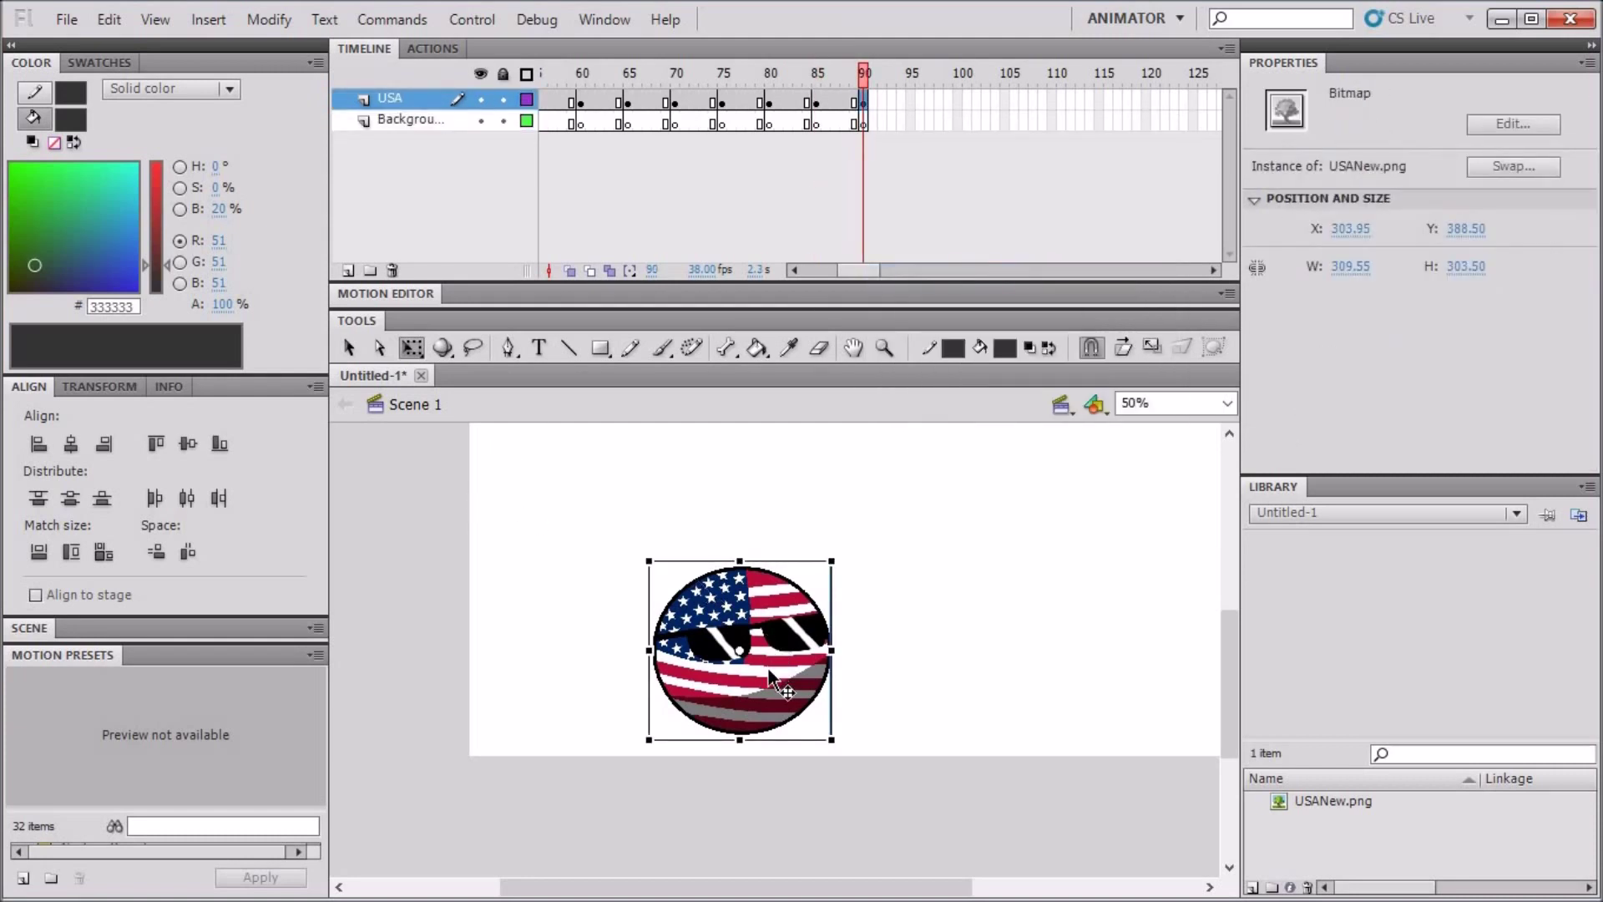
left_click_drag(768, 673, 803, 700)
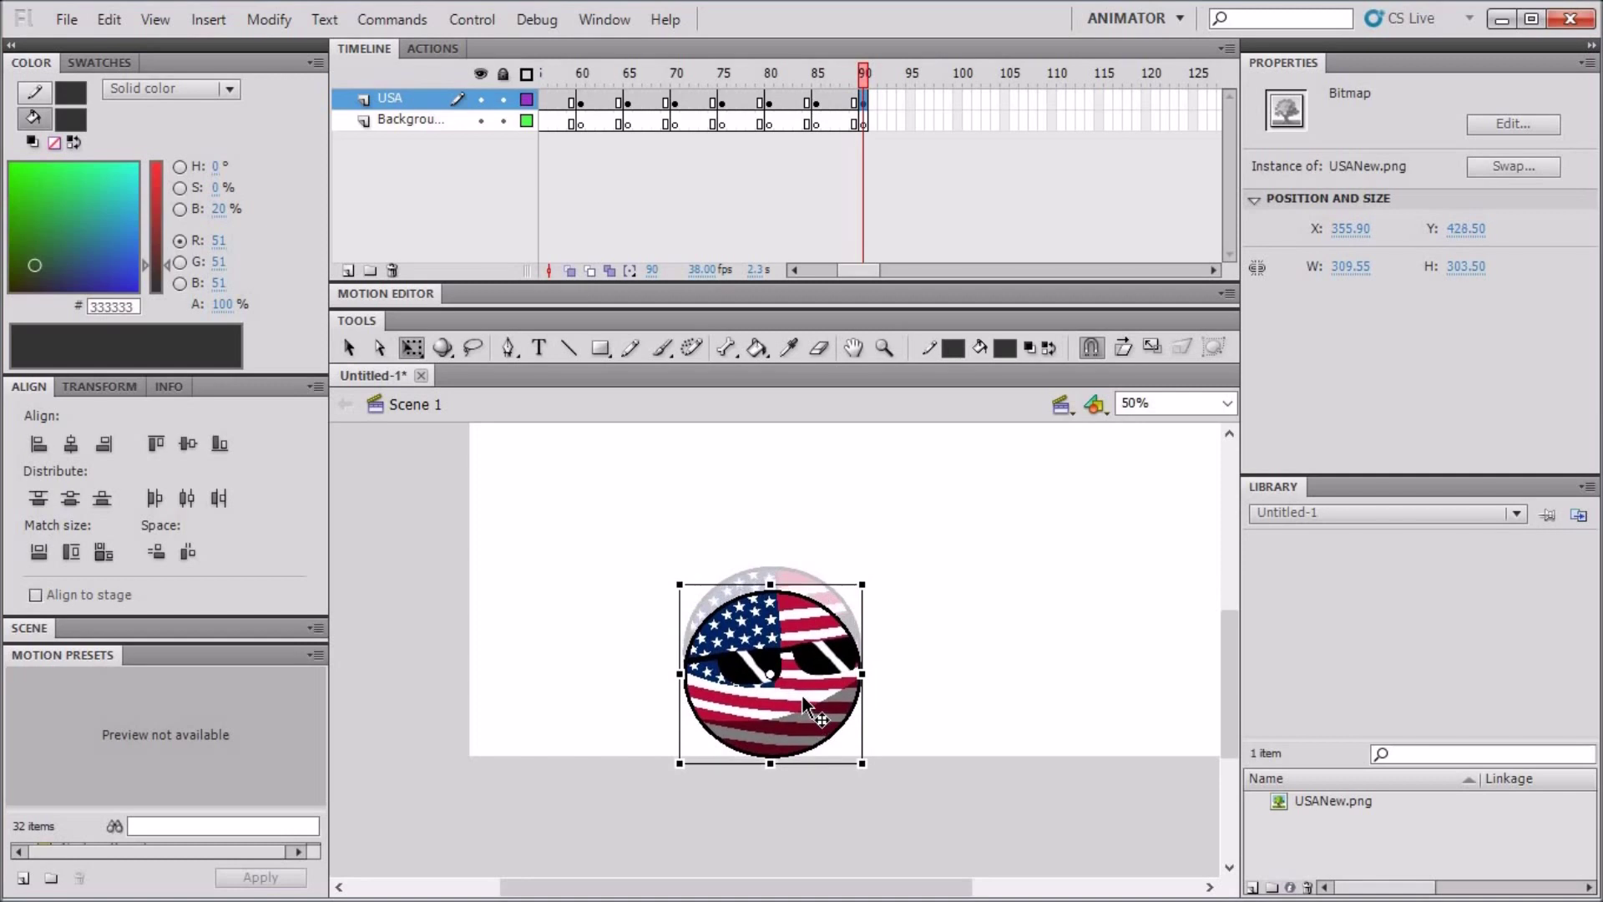
left_click_drag(770, 584, 772, 612)
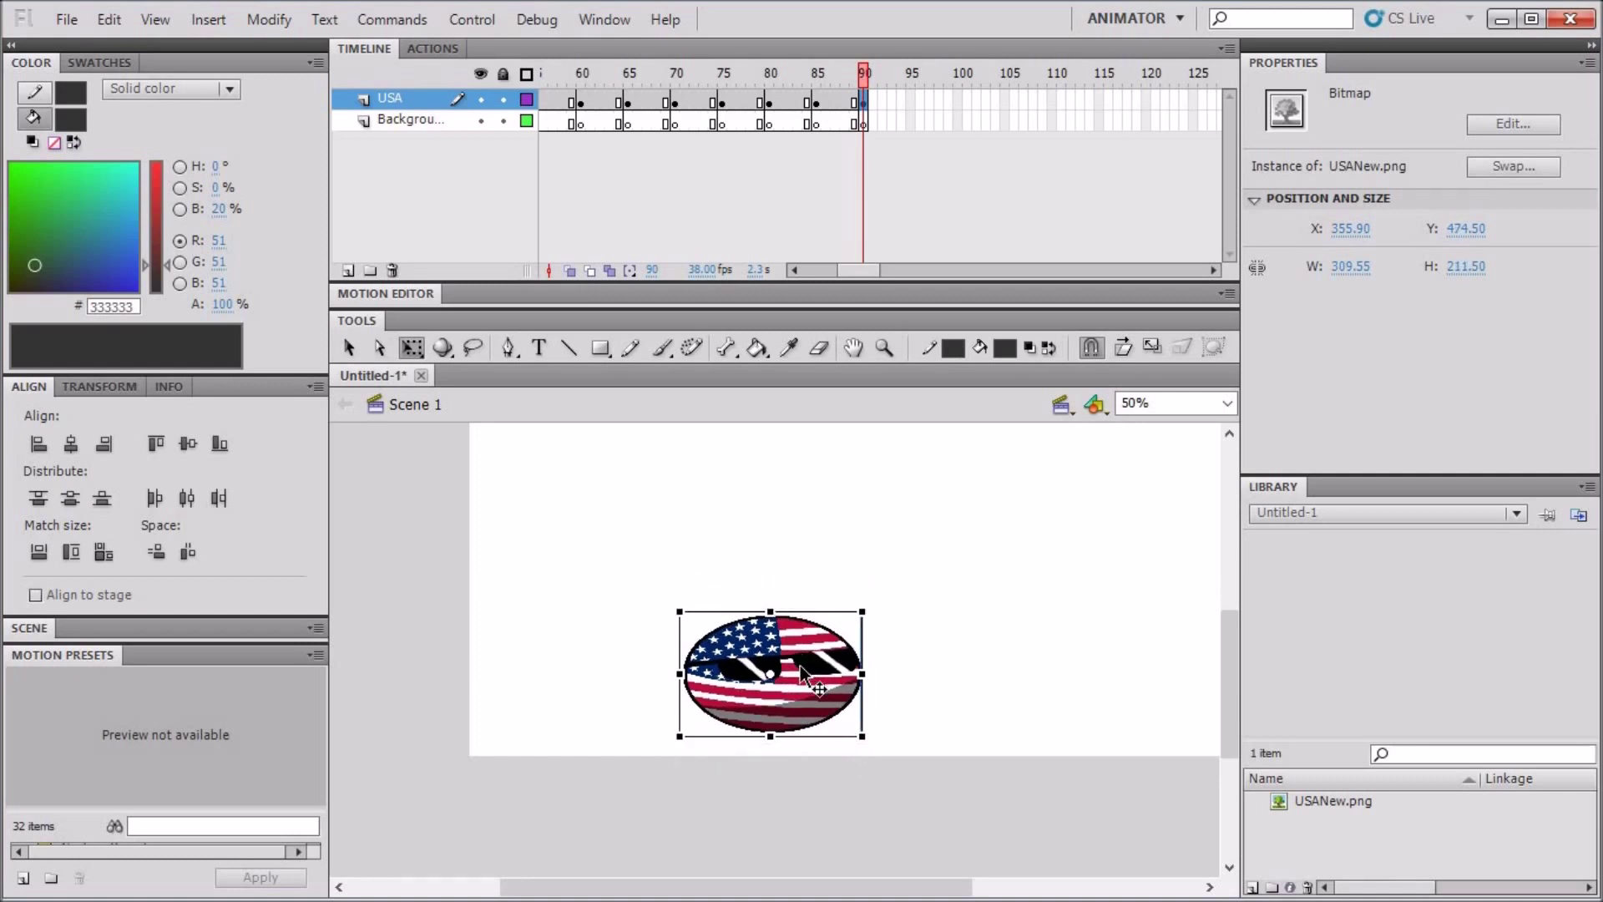
left_click_drag(801, 672, 802, 681)
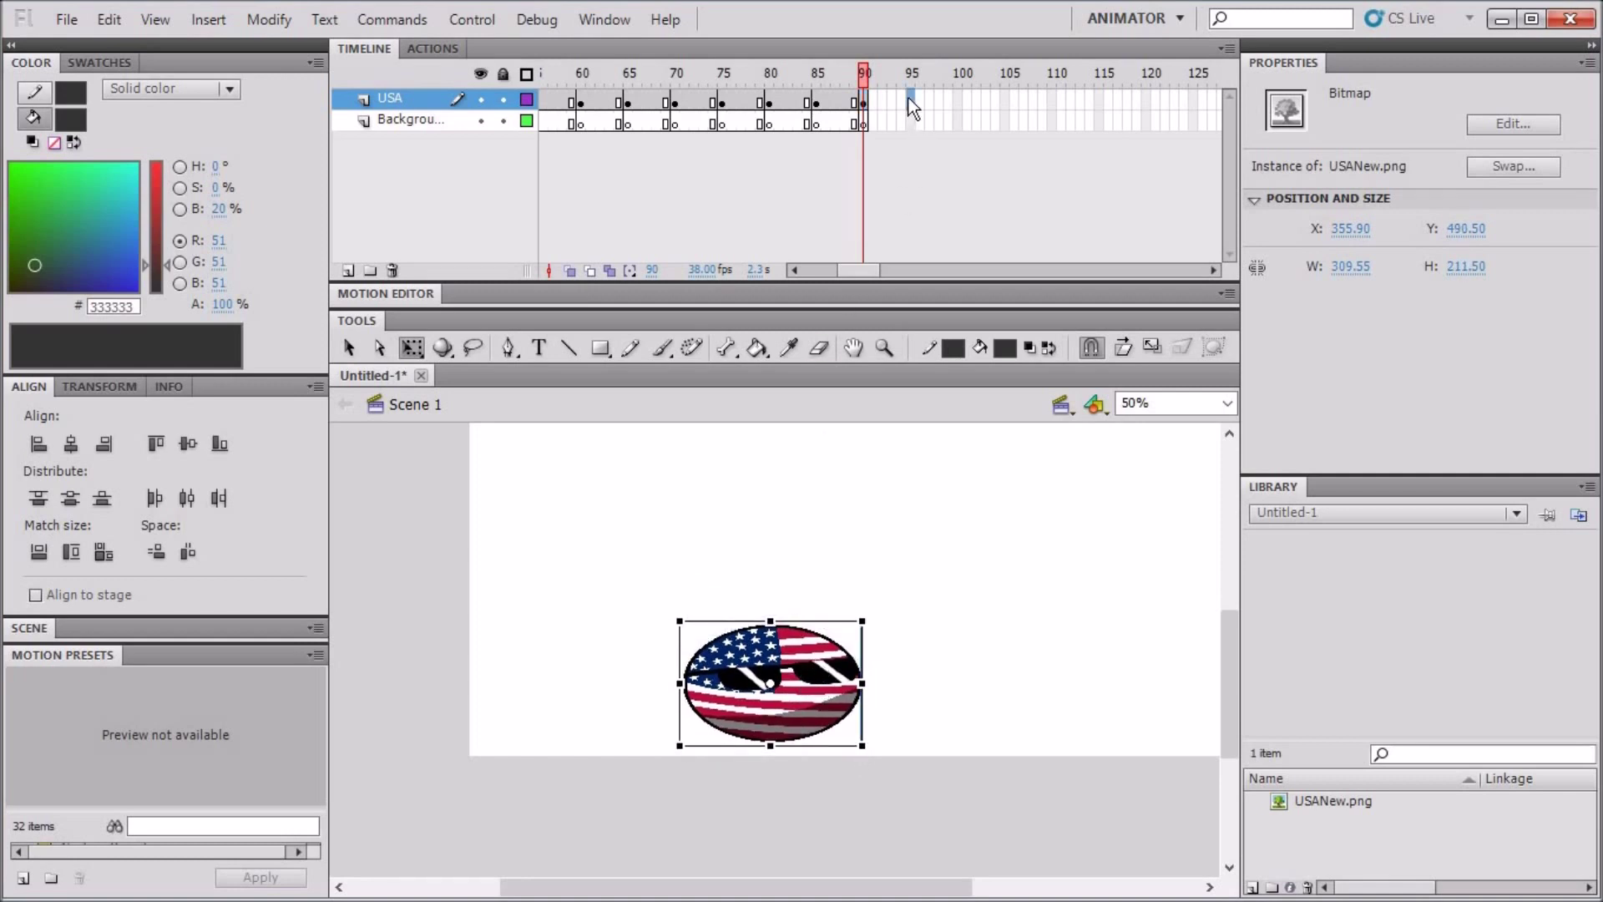
Add keyframes at frame 95, stretching the ball to 263.50 px high and nudging it up
left_click_drag(908, 97, 908, 119)
right_click(913, 125)
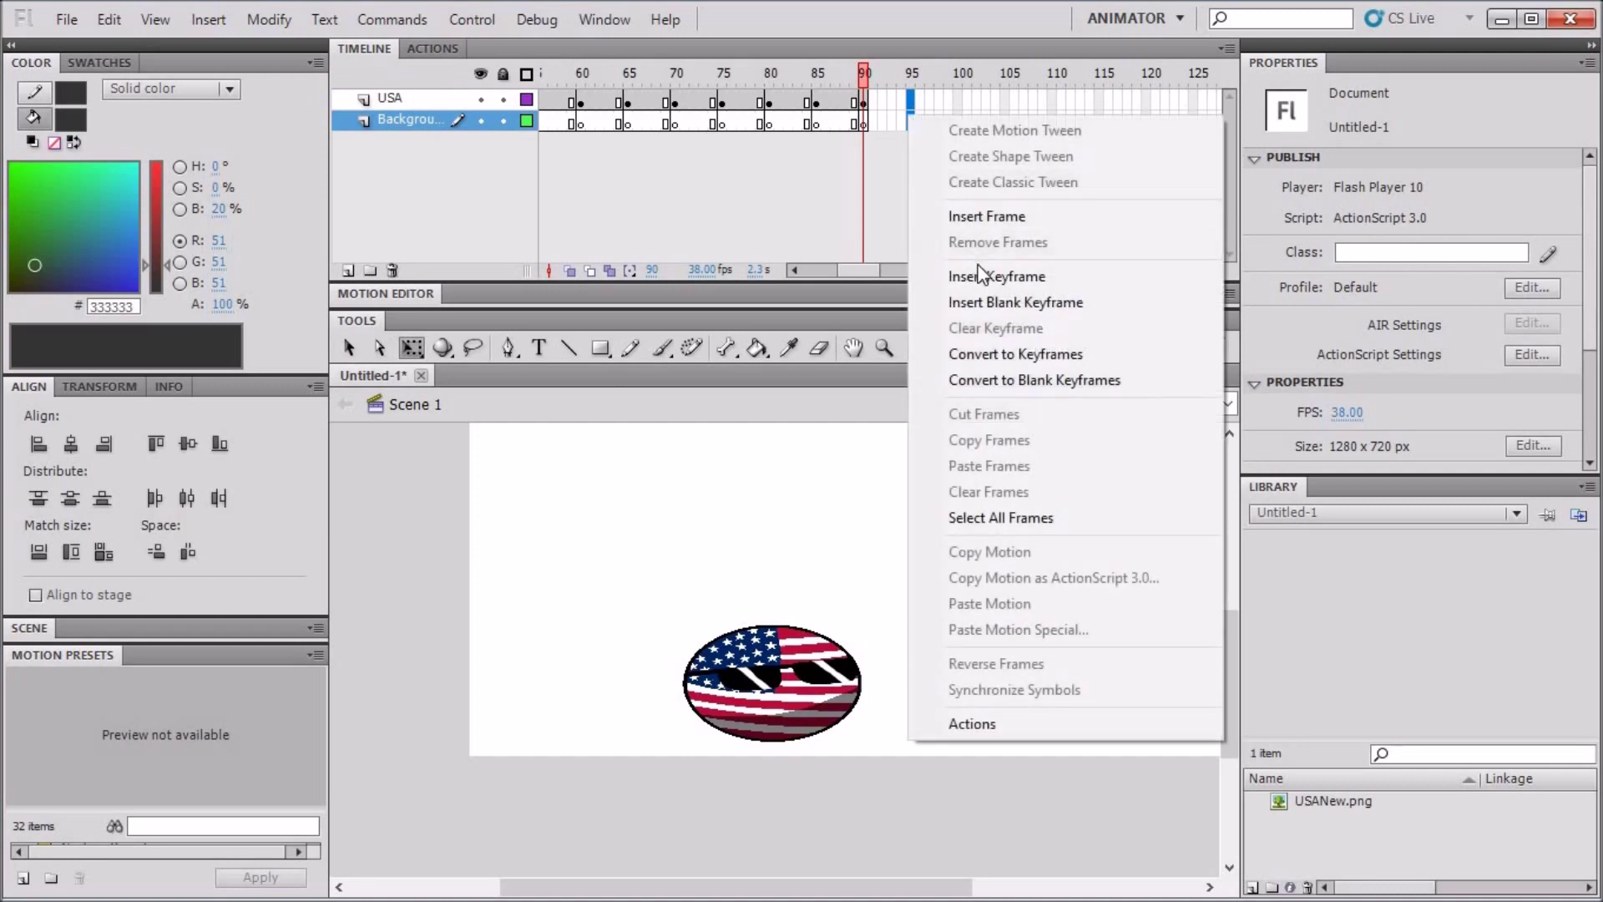
left_click(980, 276)
left_click(418, 513)
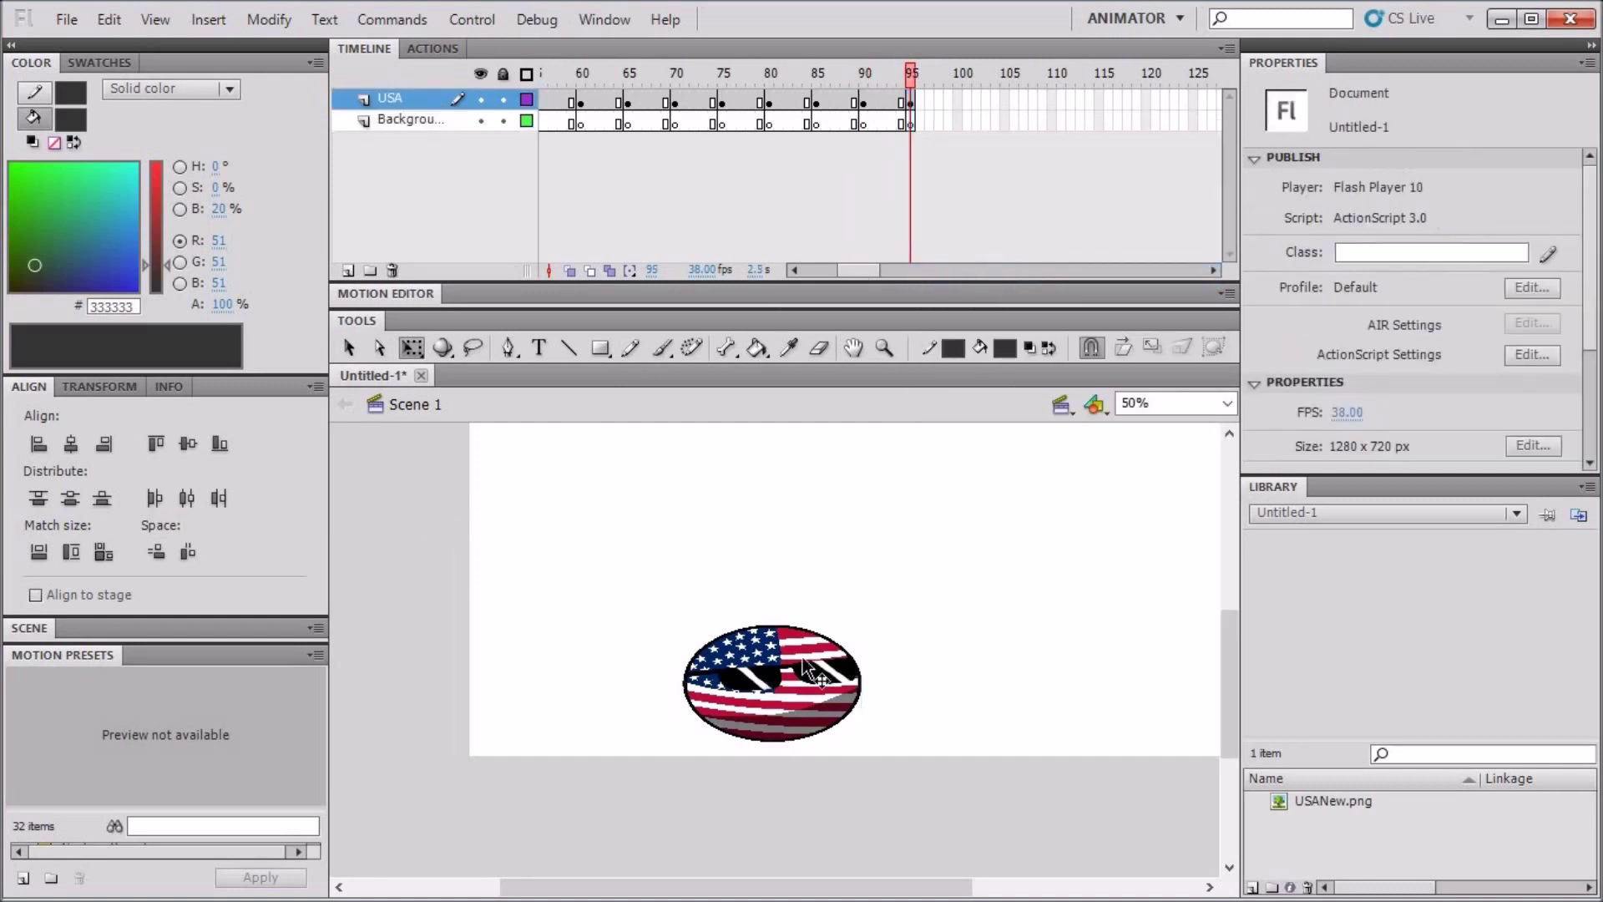
left_click(823, 663)
left_click_drag(772, 622, 771, 605)
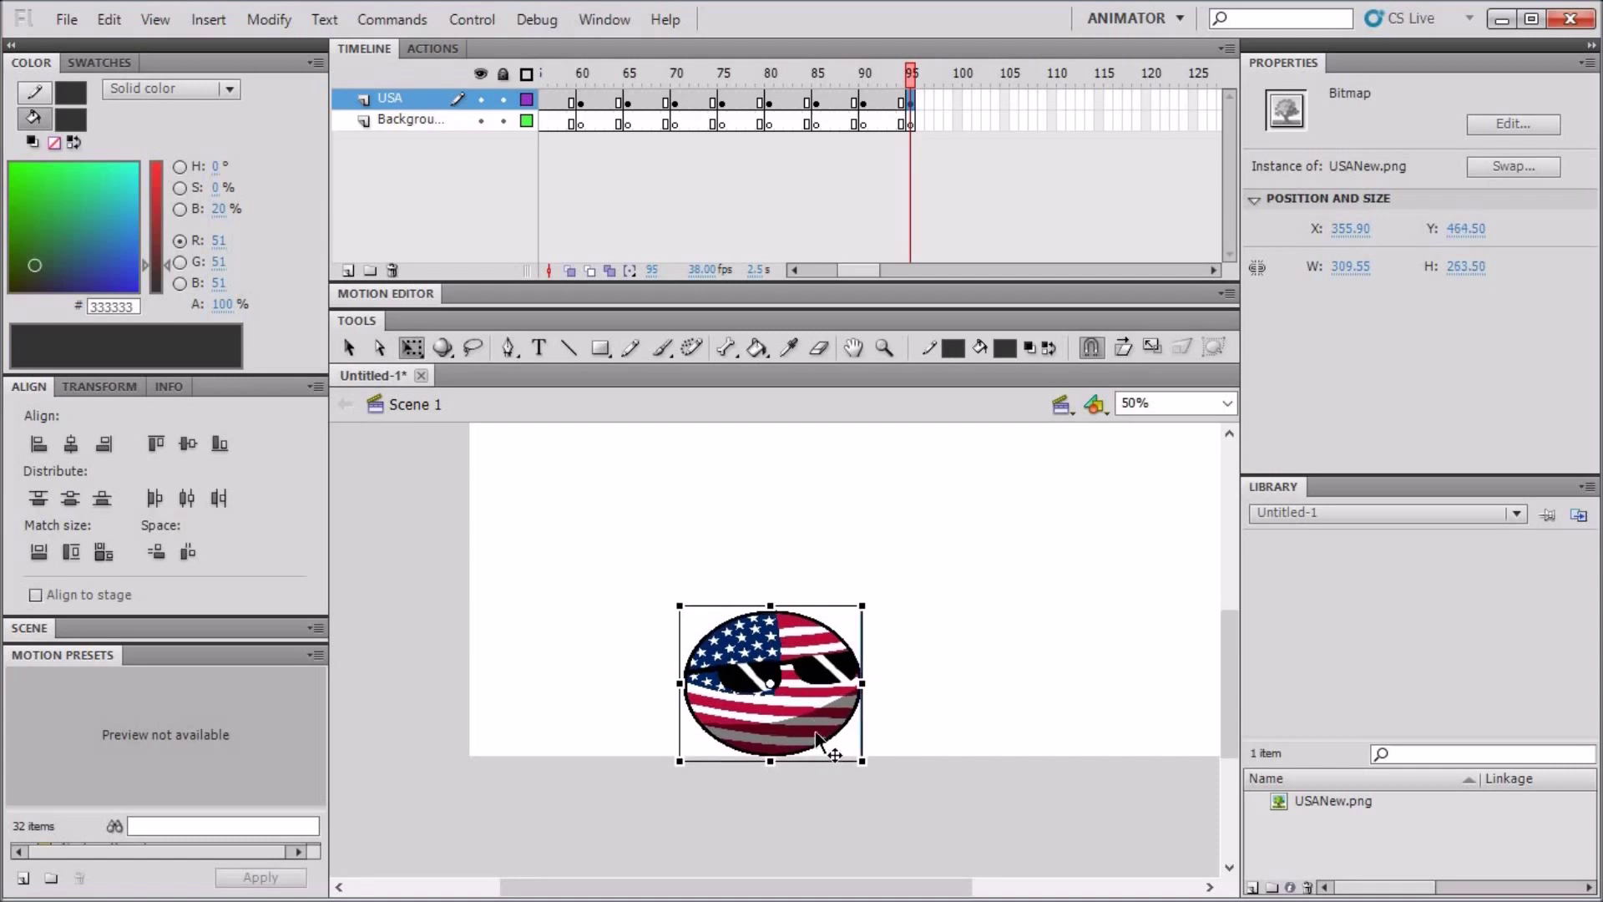
key("Up")
key("Up")
key("Up")
key("Up")
key("Up")
key("Up")
key("Up")
key("Up")
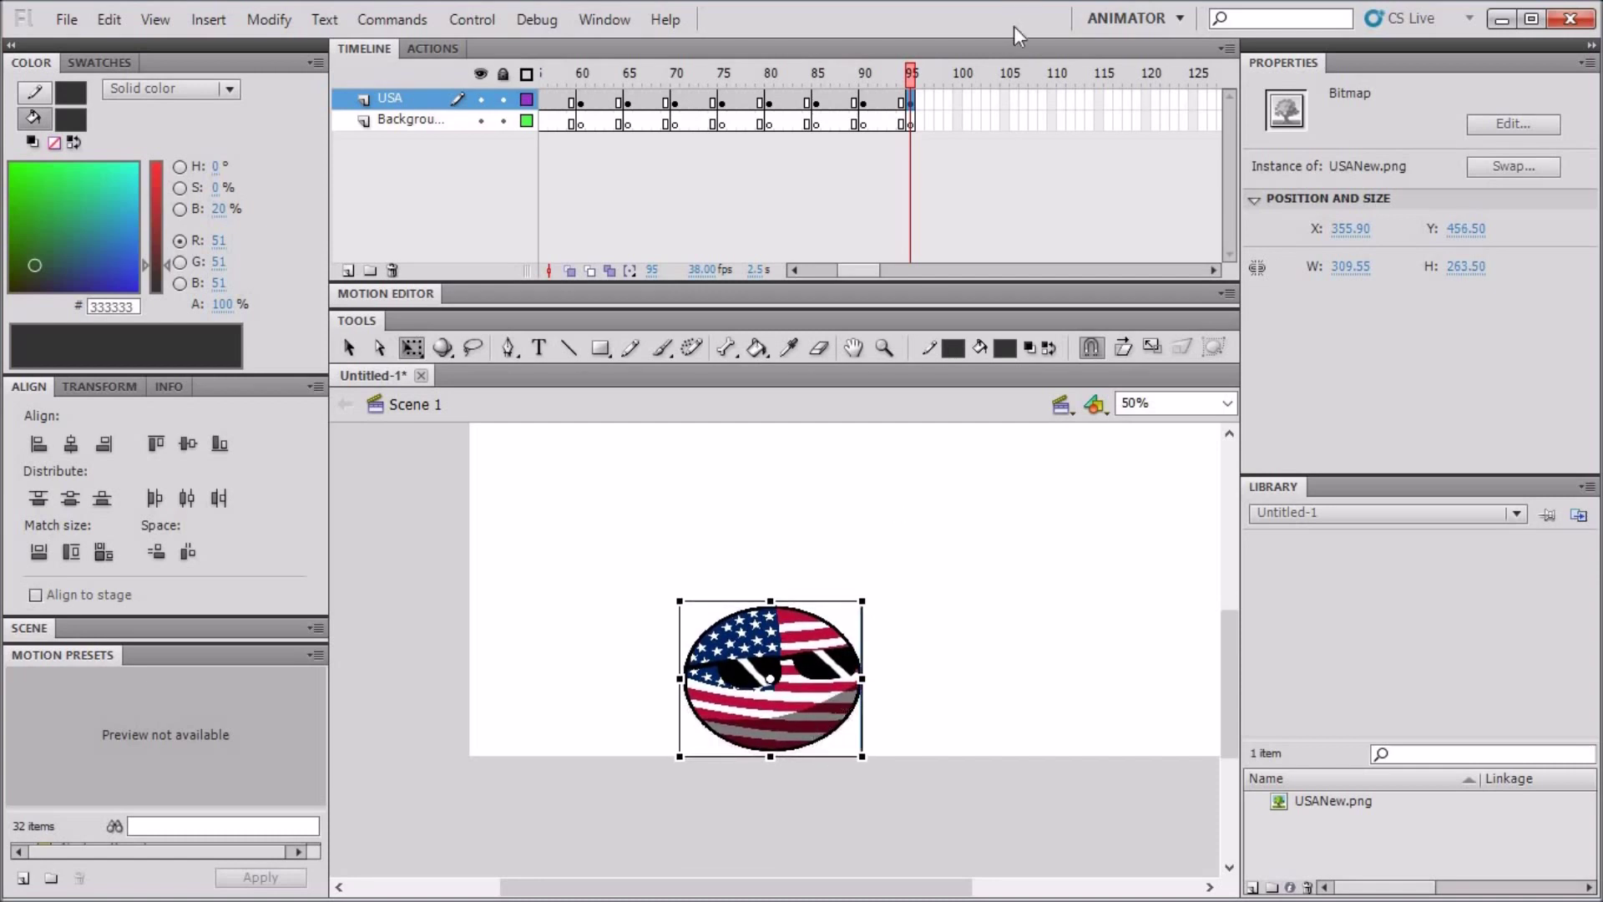
Add keyframes at frame 100, raising the USA ball and stretching it to 287.50 px high
left_click_drag(961, 100, 959, 117)
right_click(958, 117)
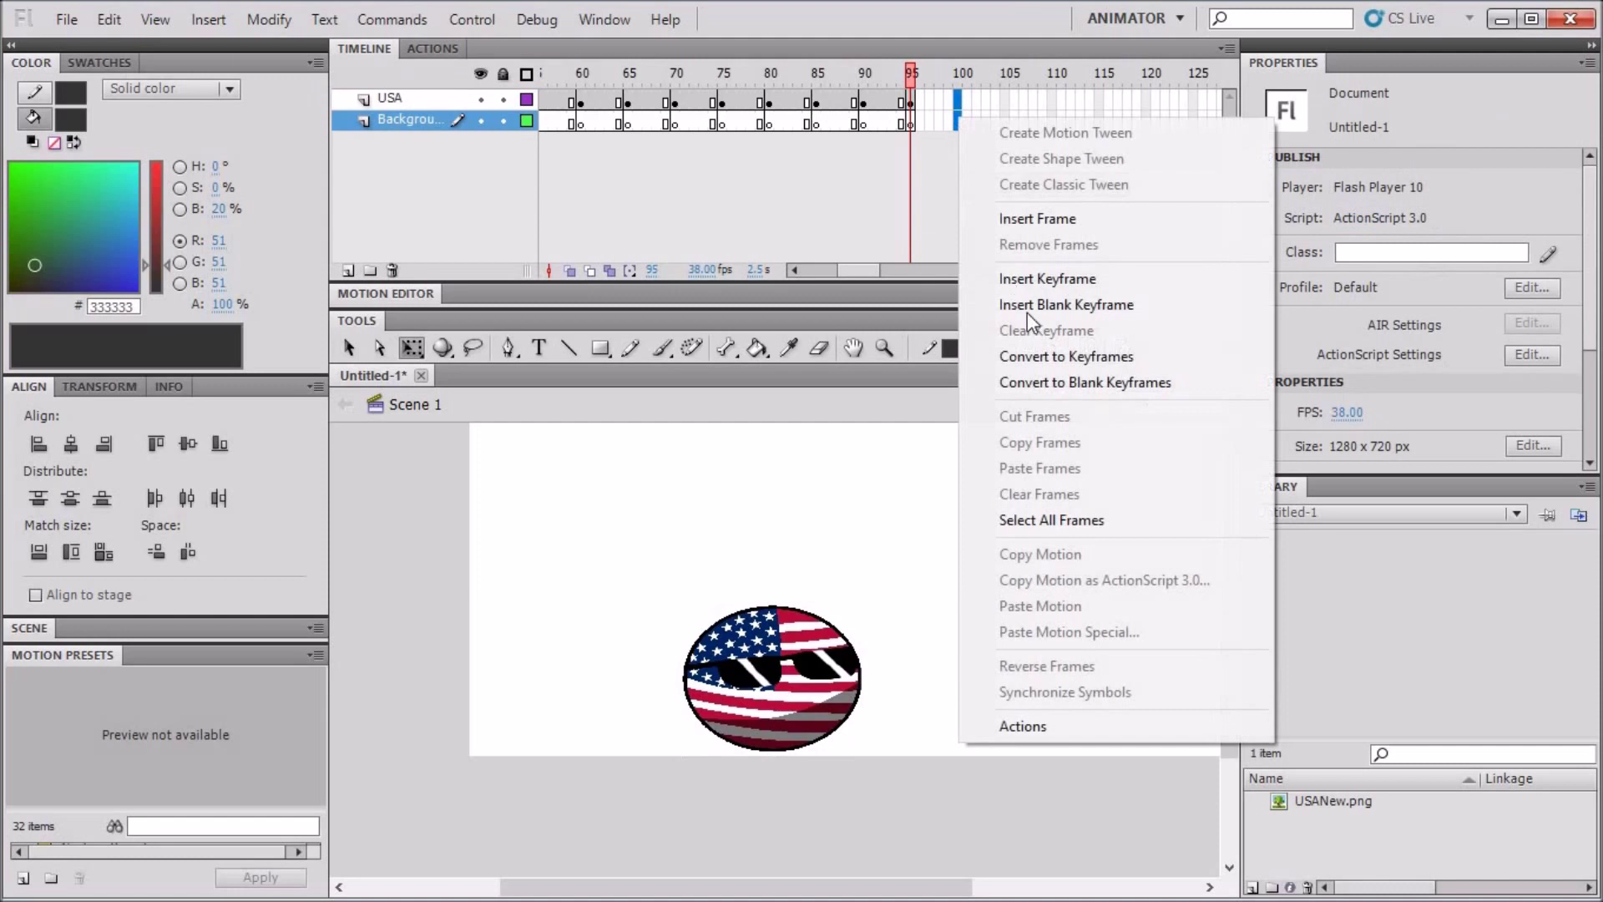
left_click(1035, 278)
left_click(390, 497)
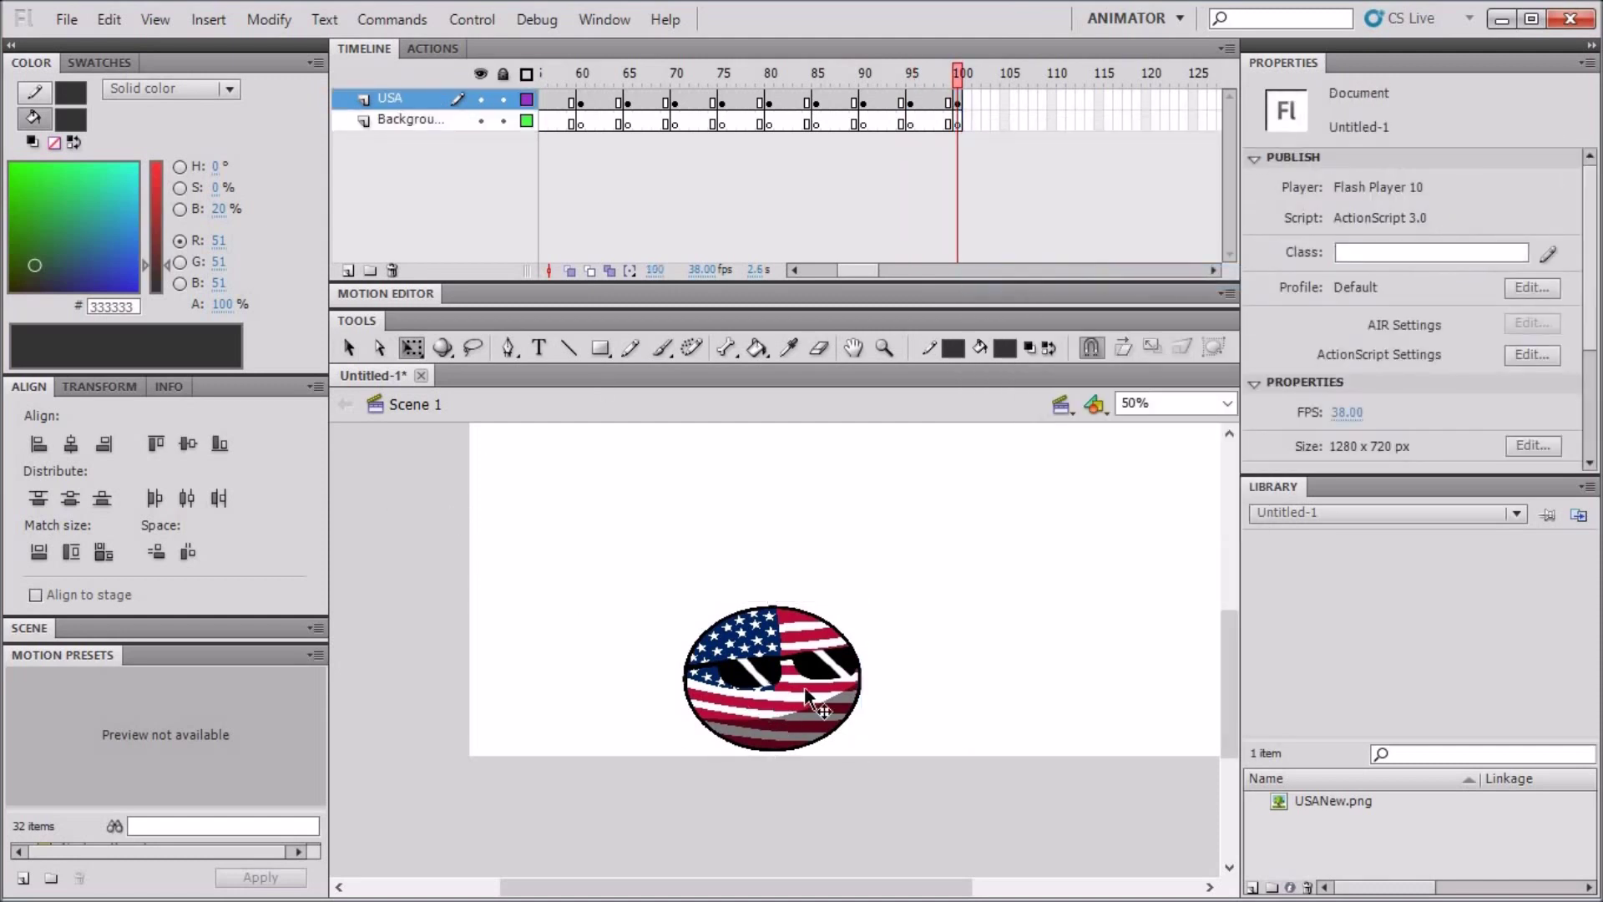
left_click(818, 711)
left_click_drag(818, 711, 814, 669)
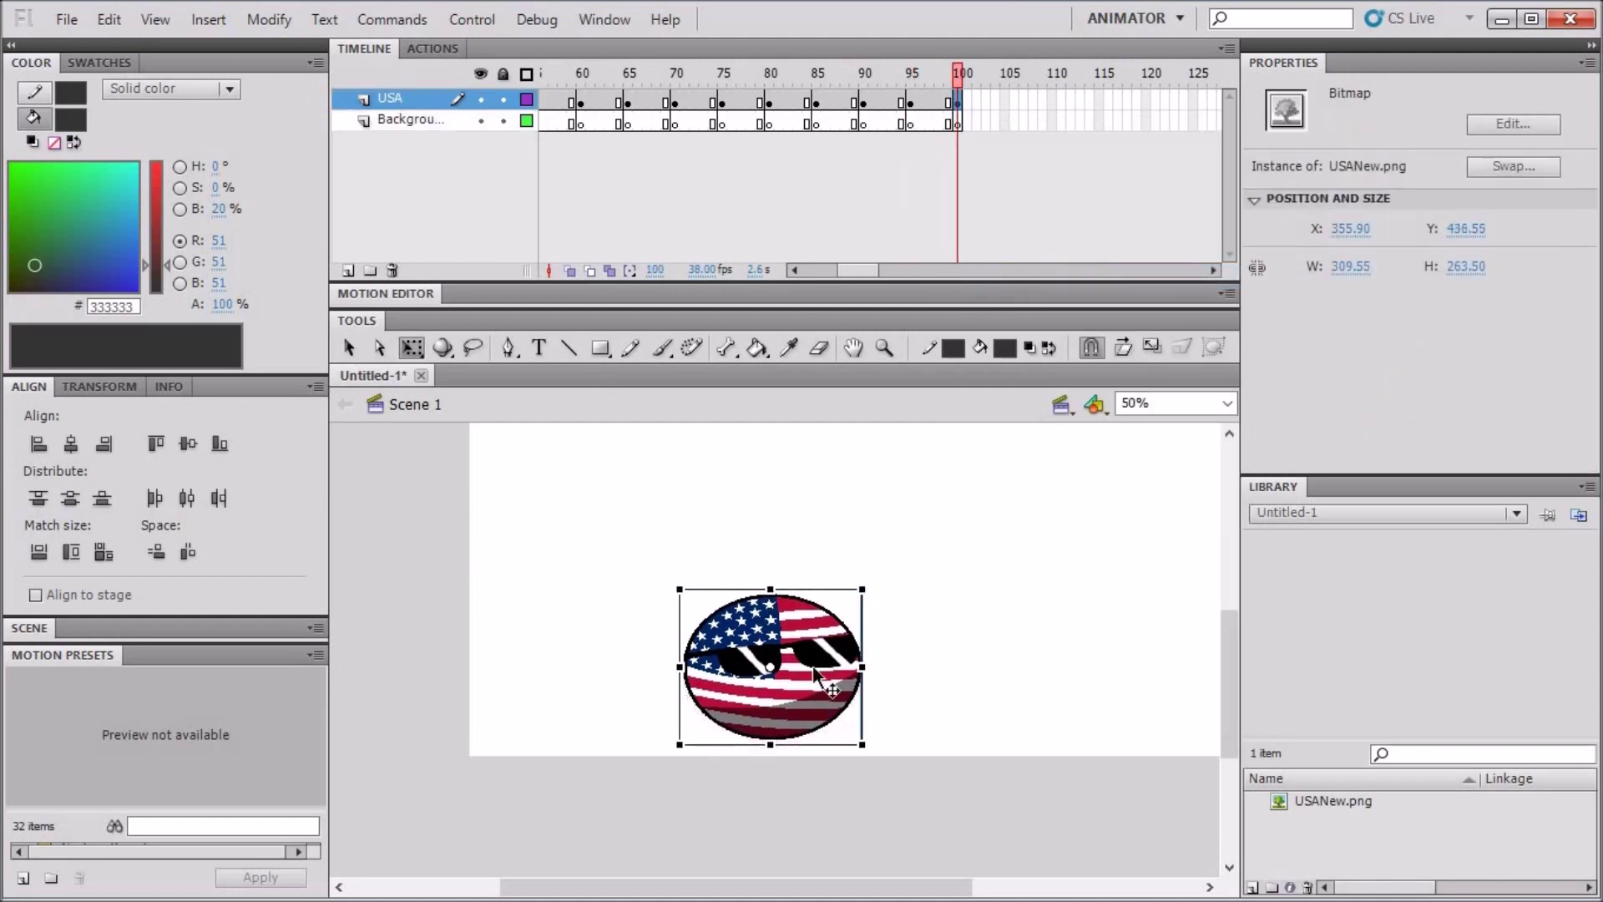
left_click_drag(771, 591, 771, 583)
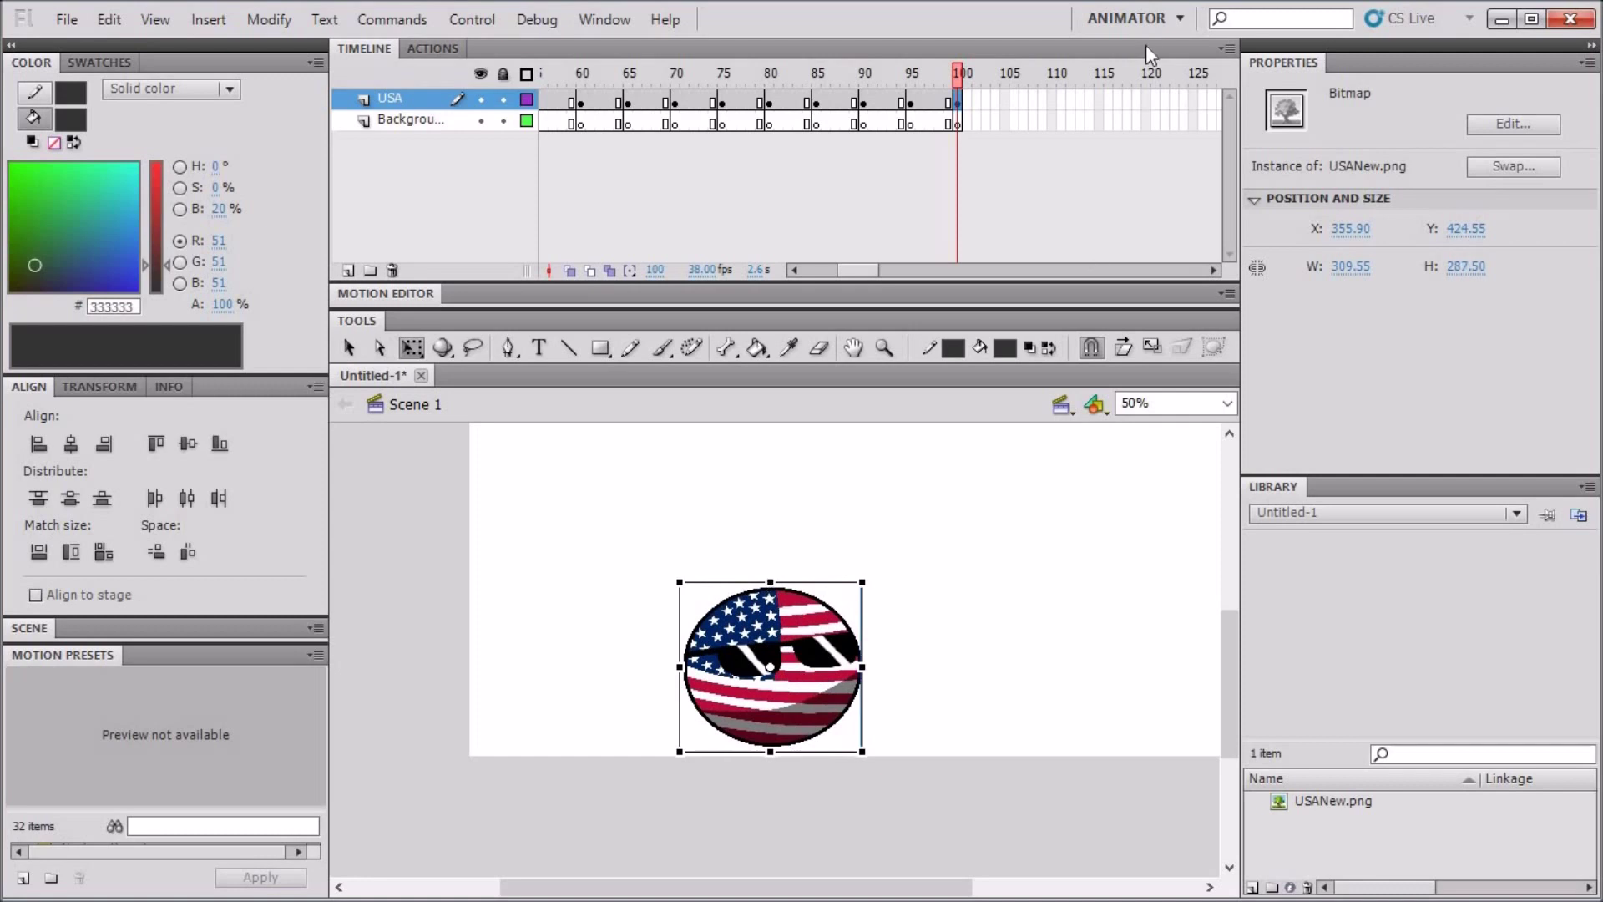
Add keyframes at frame 105 on both layers
left_click_drag(1005, 99, 1005, 123)
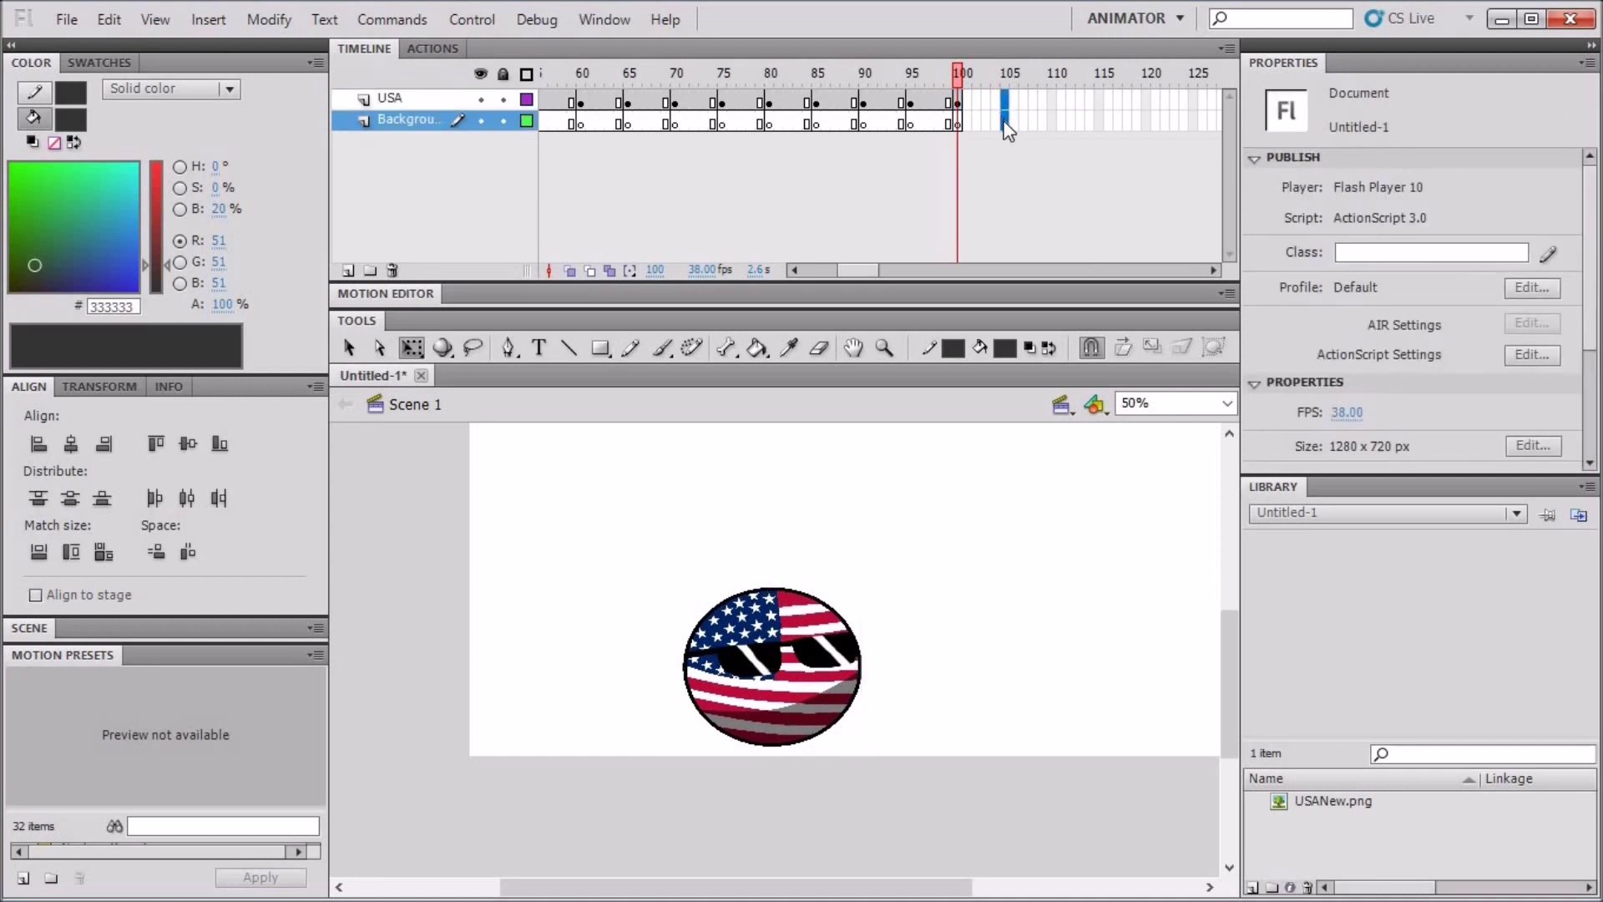
right_click(1007, 125)
left_click(1060, 272)
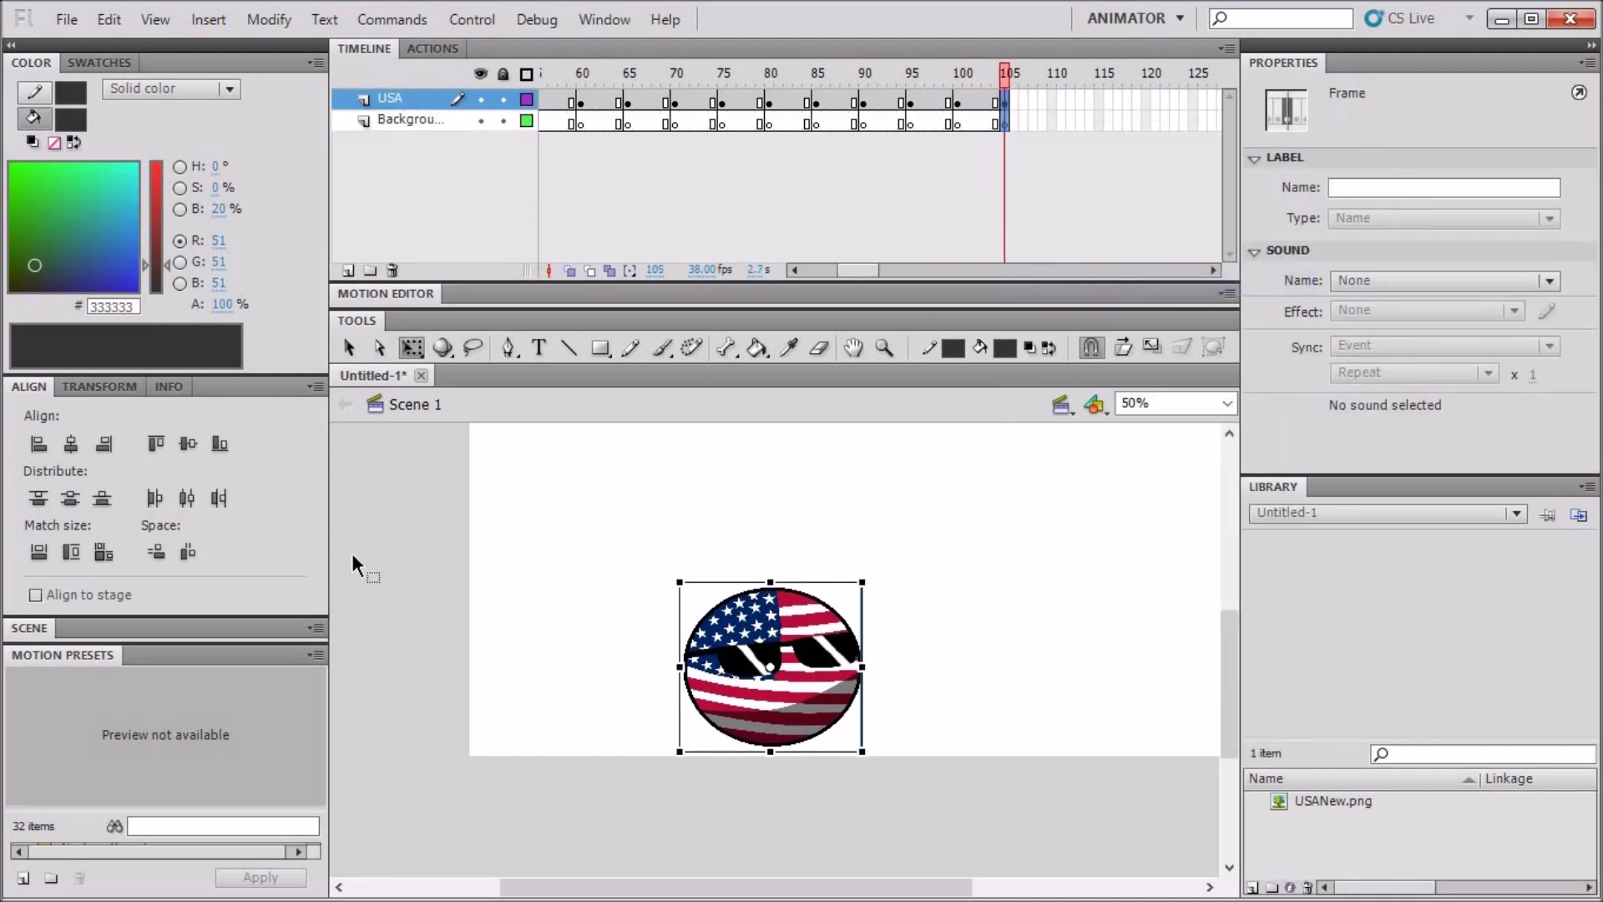
left_click(588, 573)
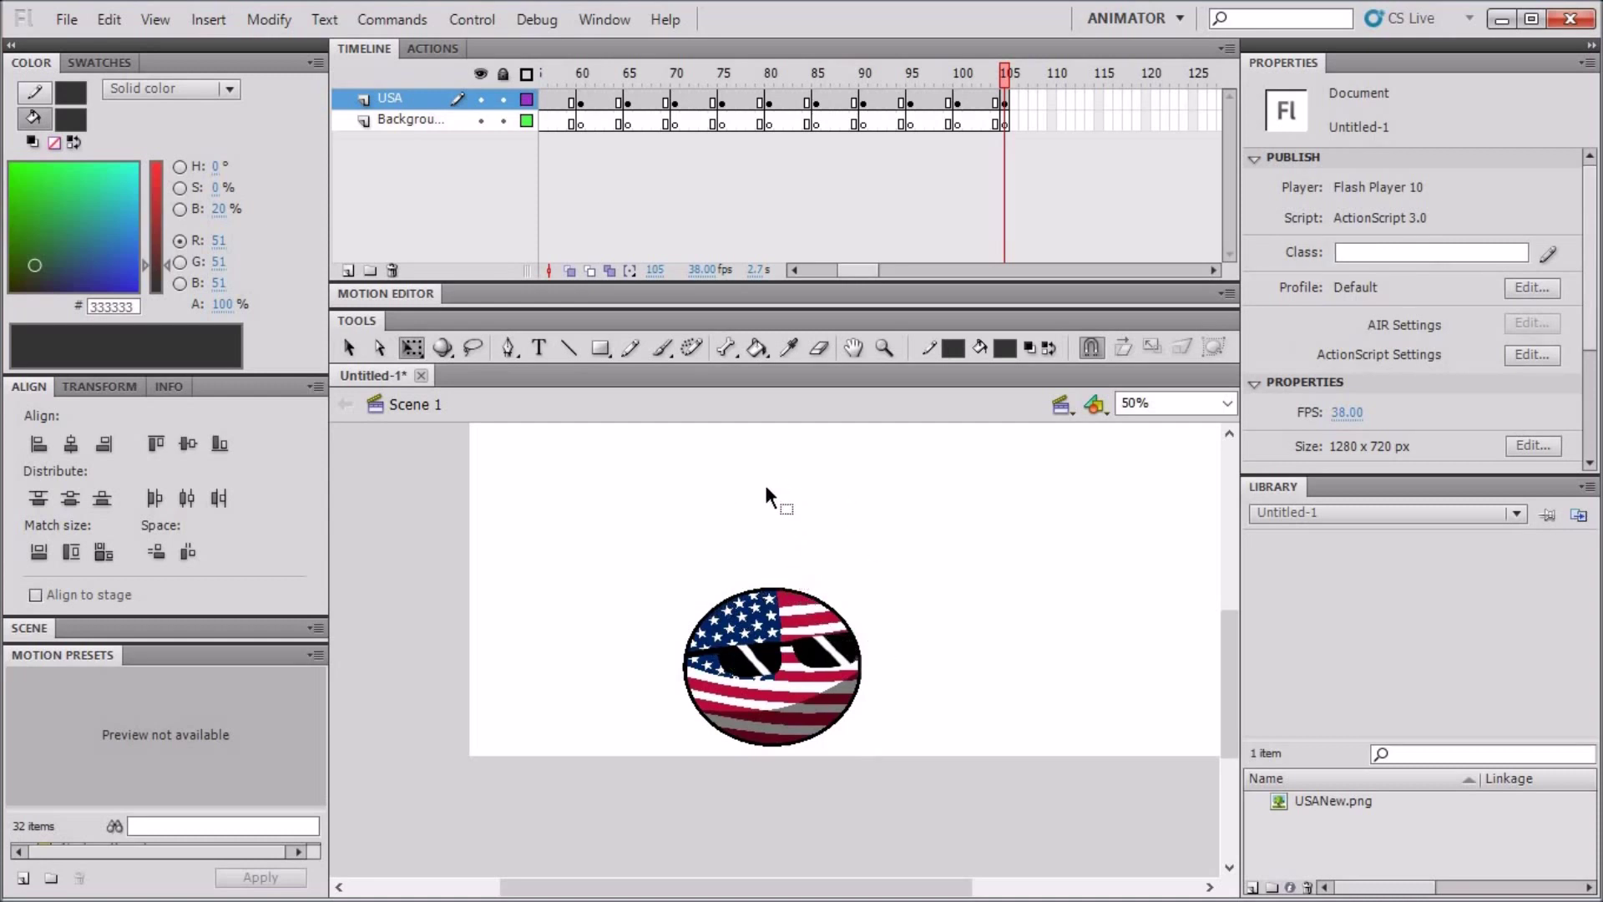
Set stage zoom to Fit in Window, play the bounce from the start, and run Control > Test Scene
left_click(1226, 403)
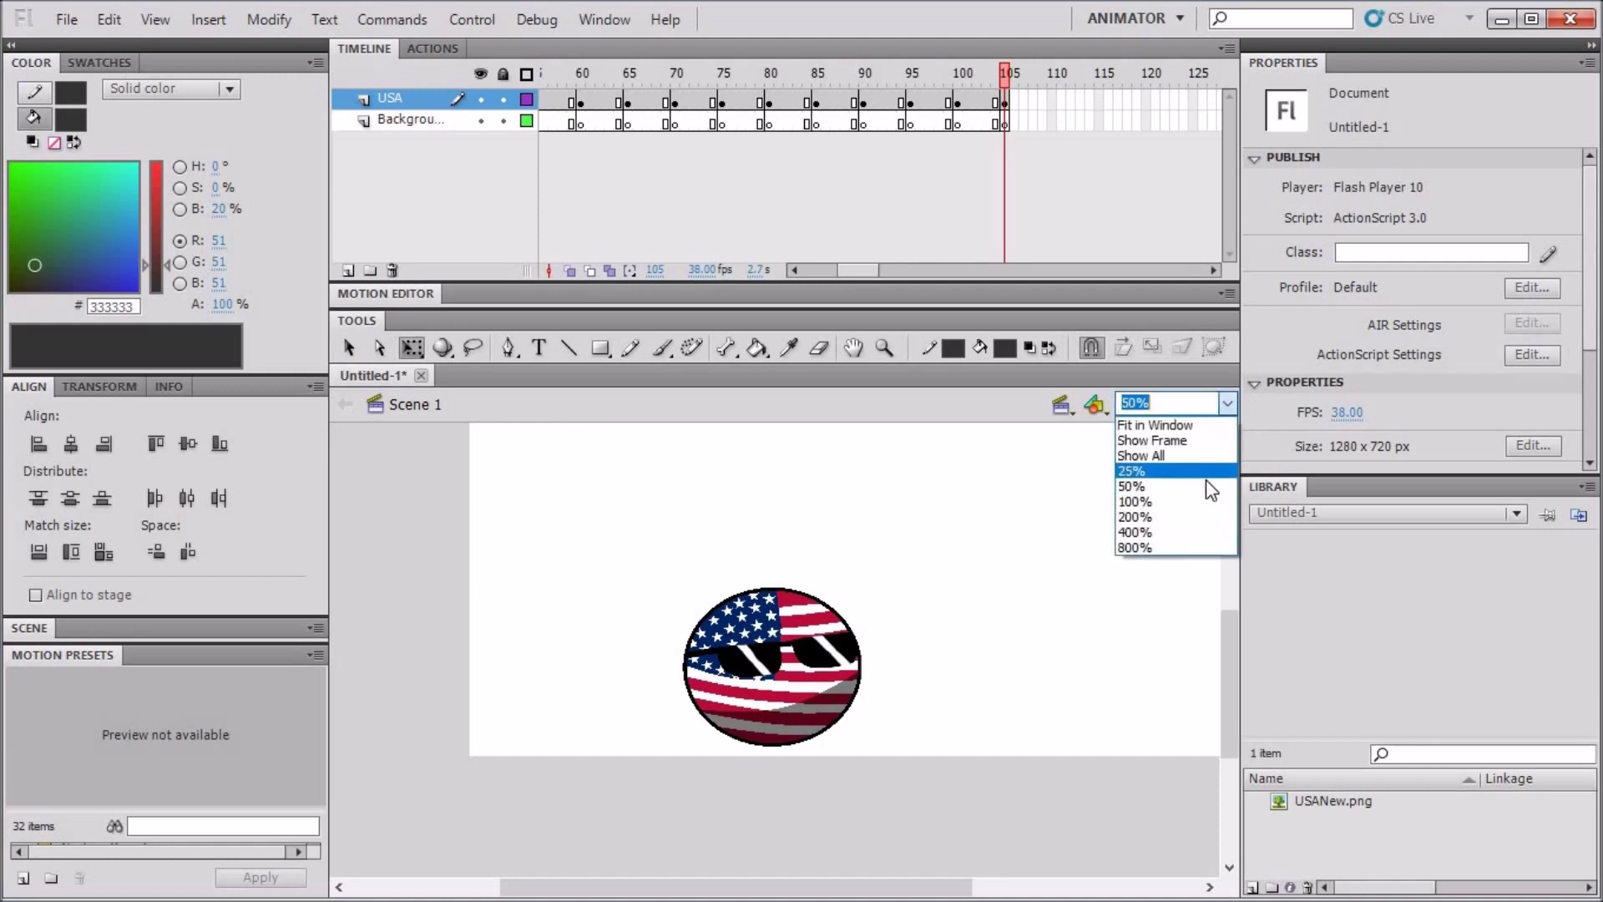
left_click(1206, 425)
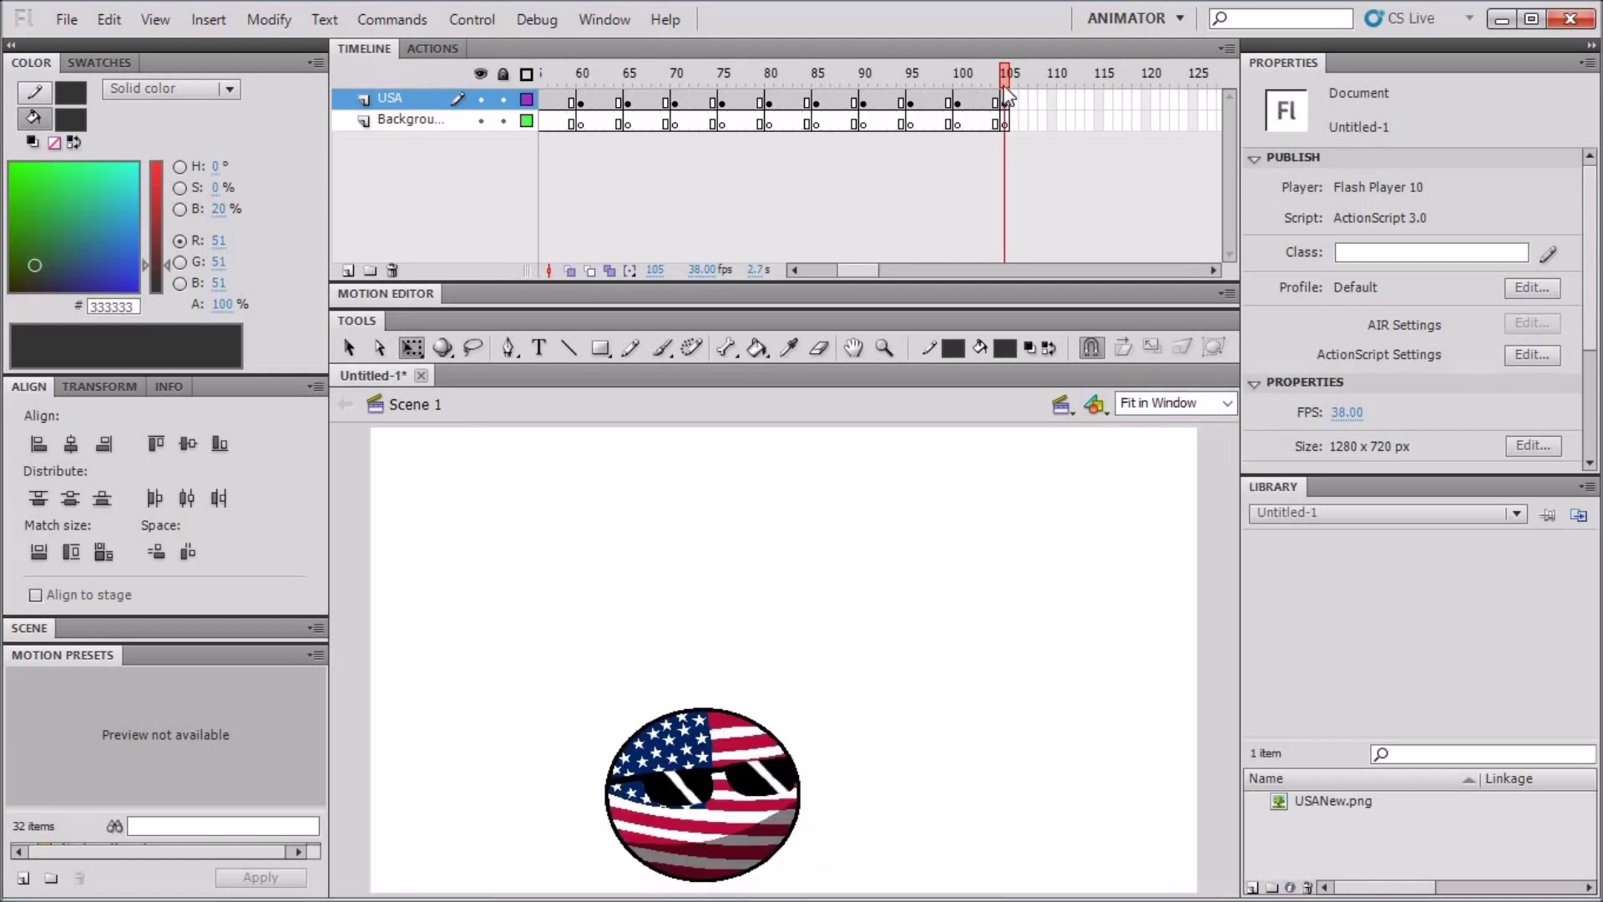
left_click_drag(1008, 87, 1184, 139)
key("Return")
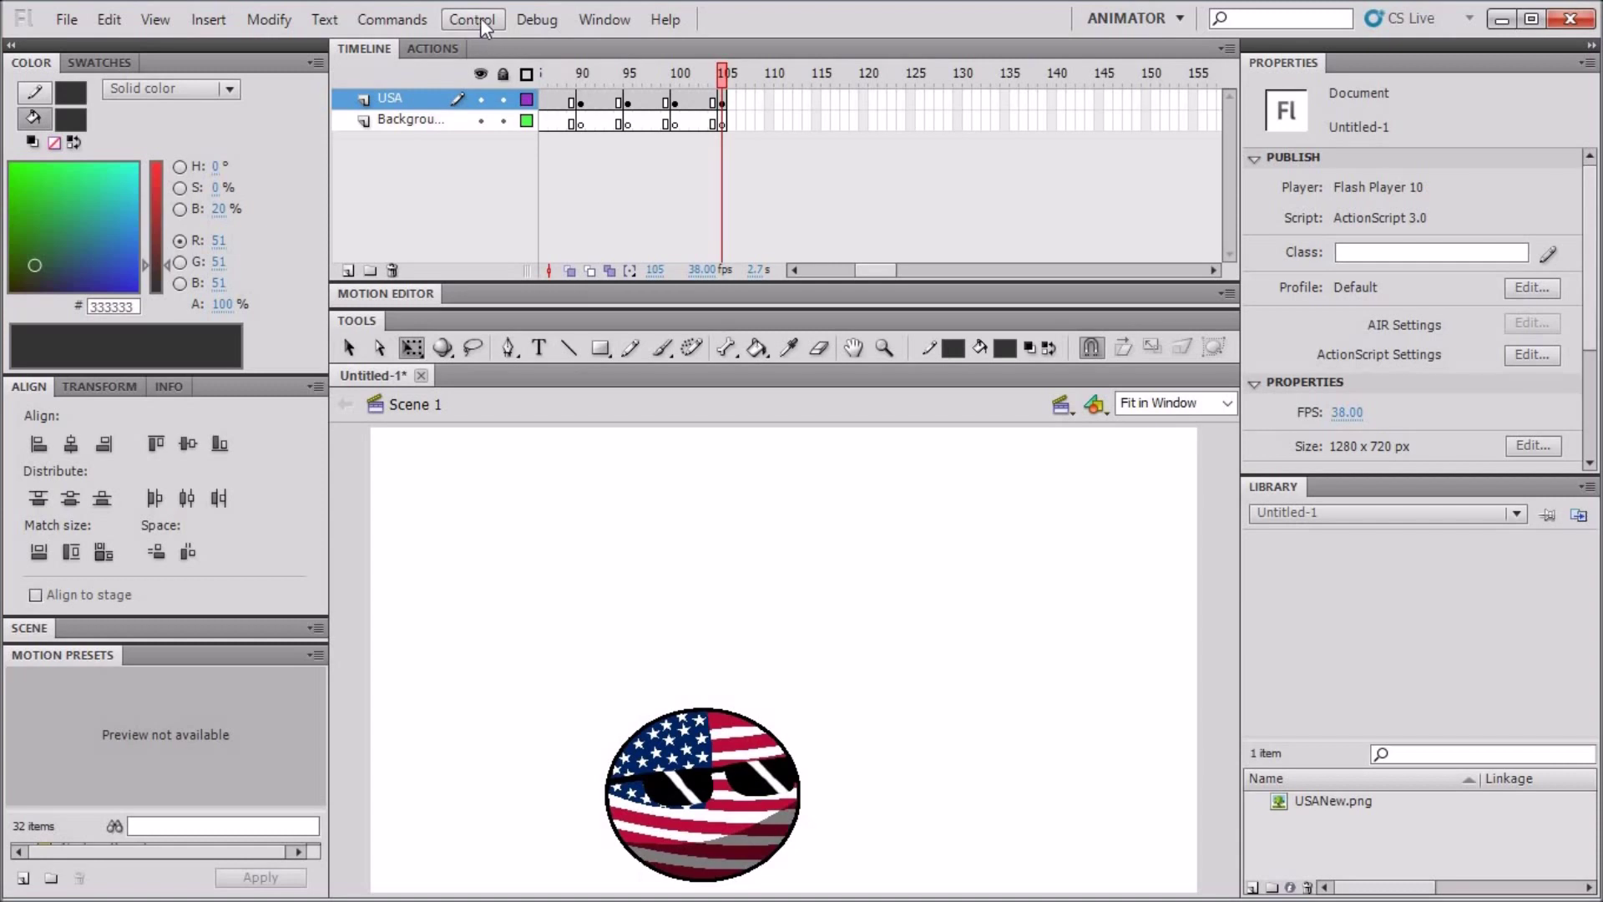
left_click(472, 19)
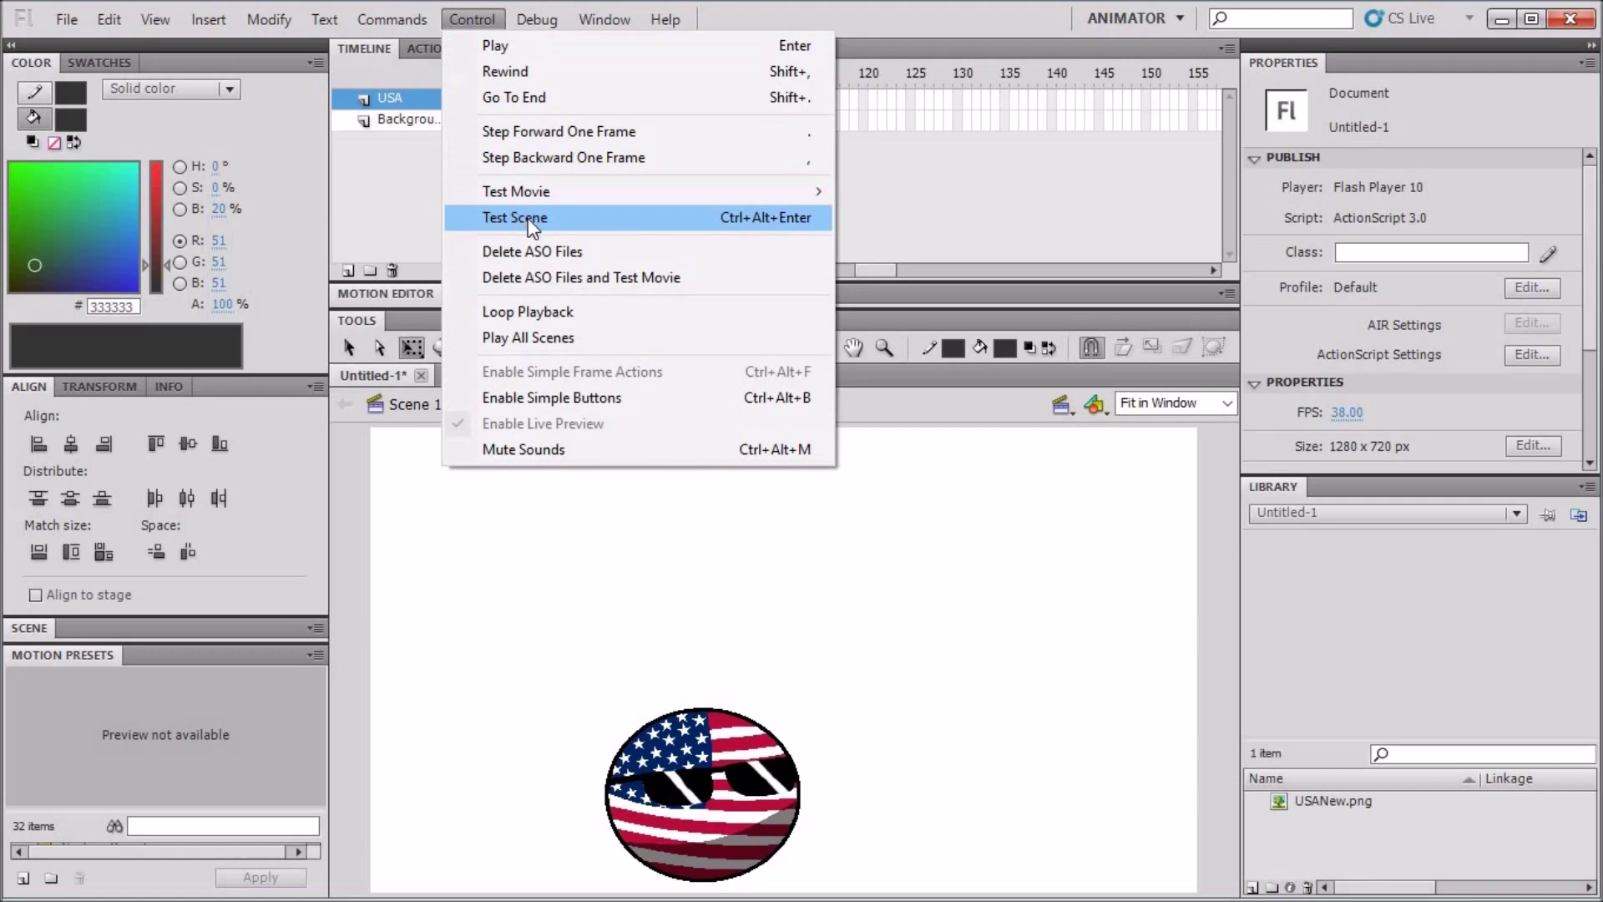
left_click(528, 218)
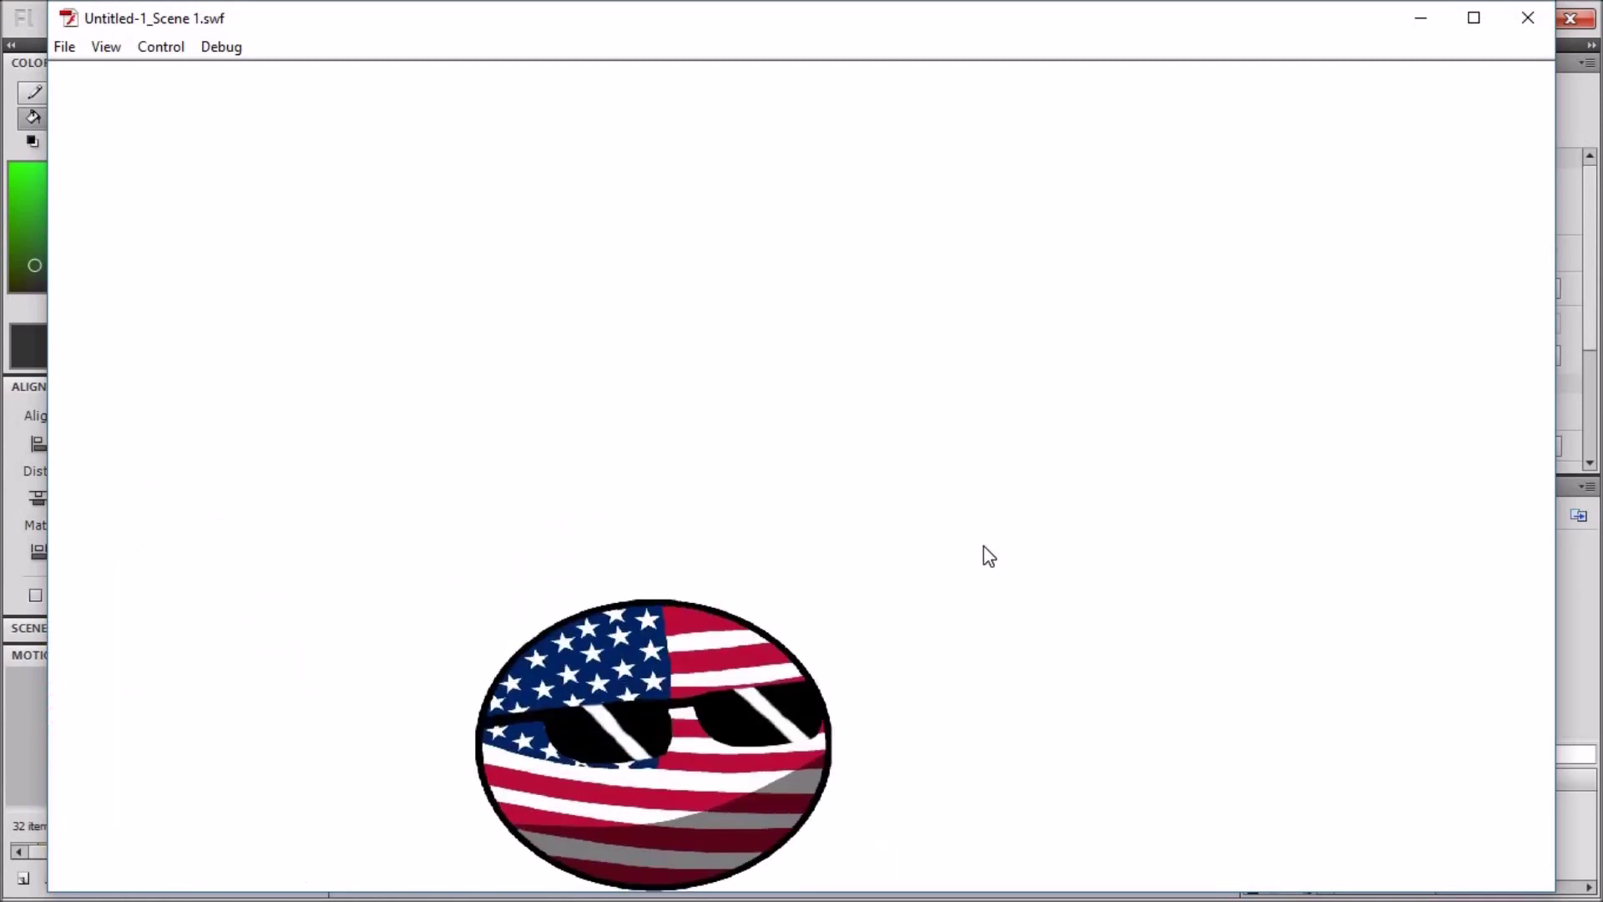
Close the Untitled-1_Scene 1.swf test player window
left_click(1528, 18)
Open File > Export to reveal Export Image, Export Selection and Export Movie
left_click(69, 18)
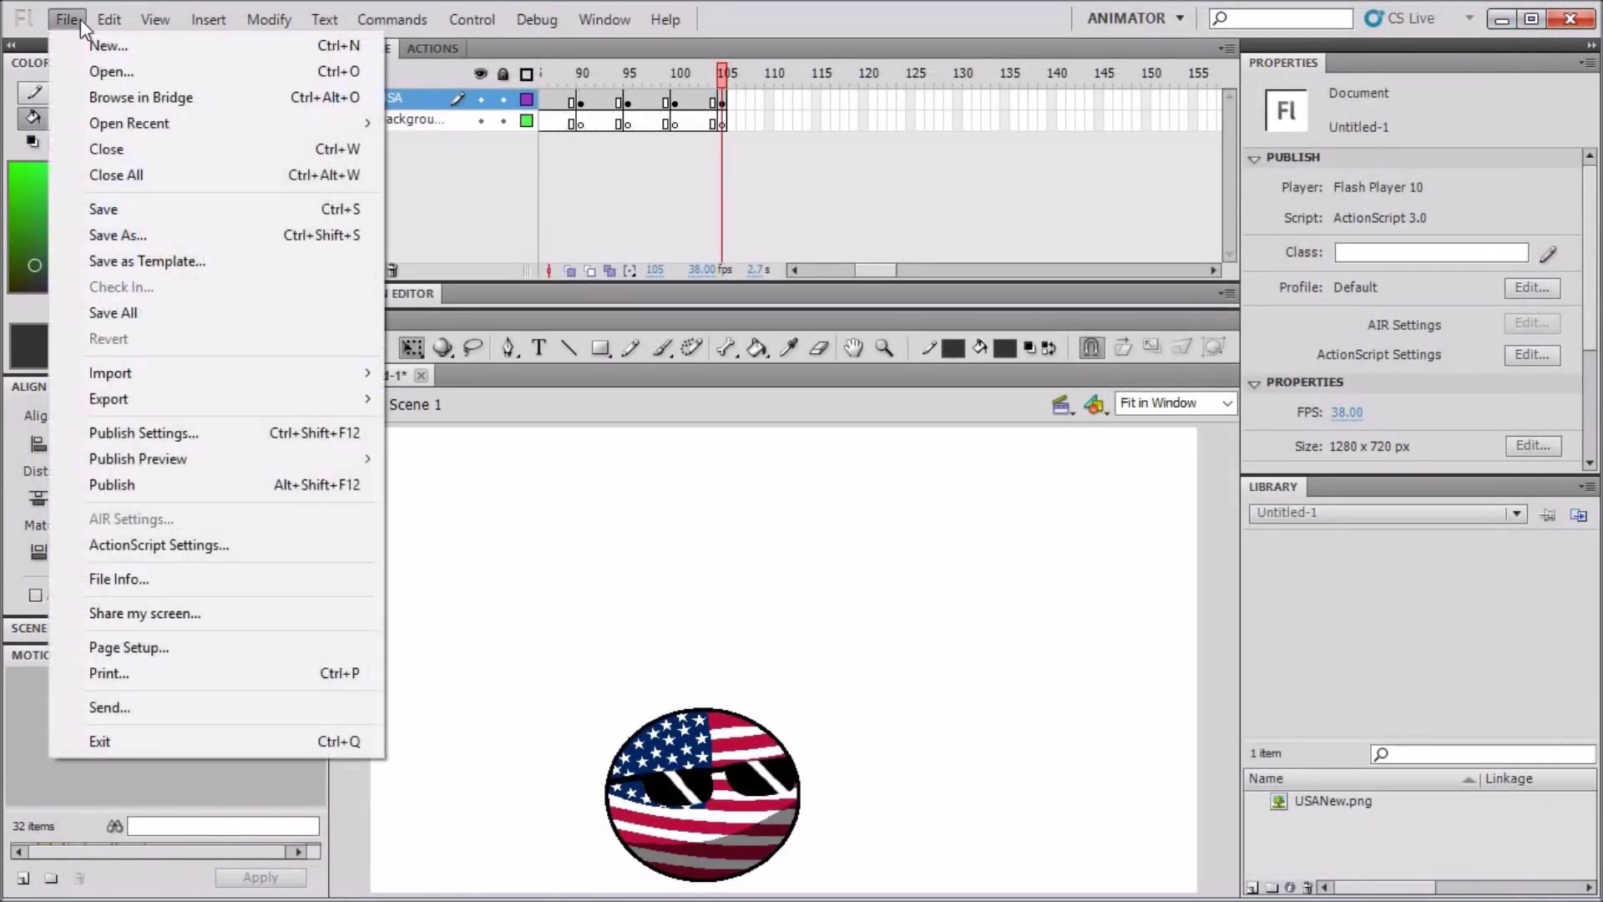
mouse_move(154, 409)
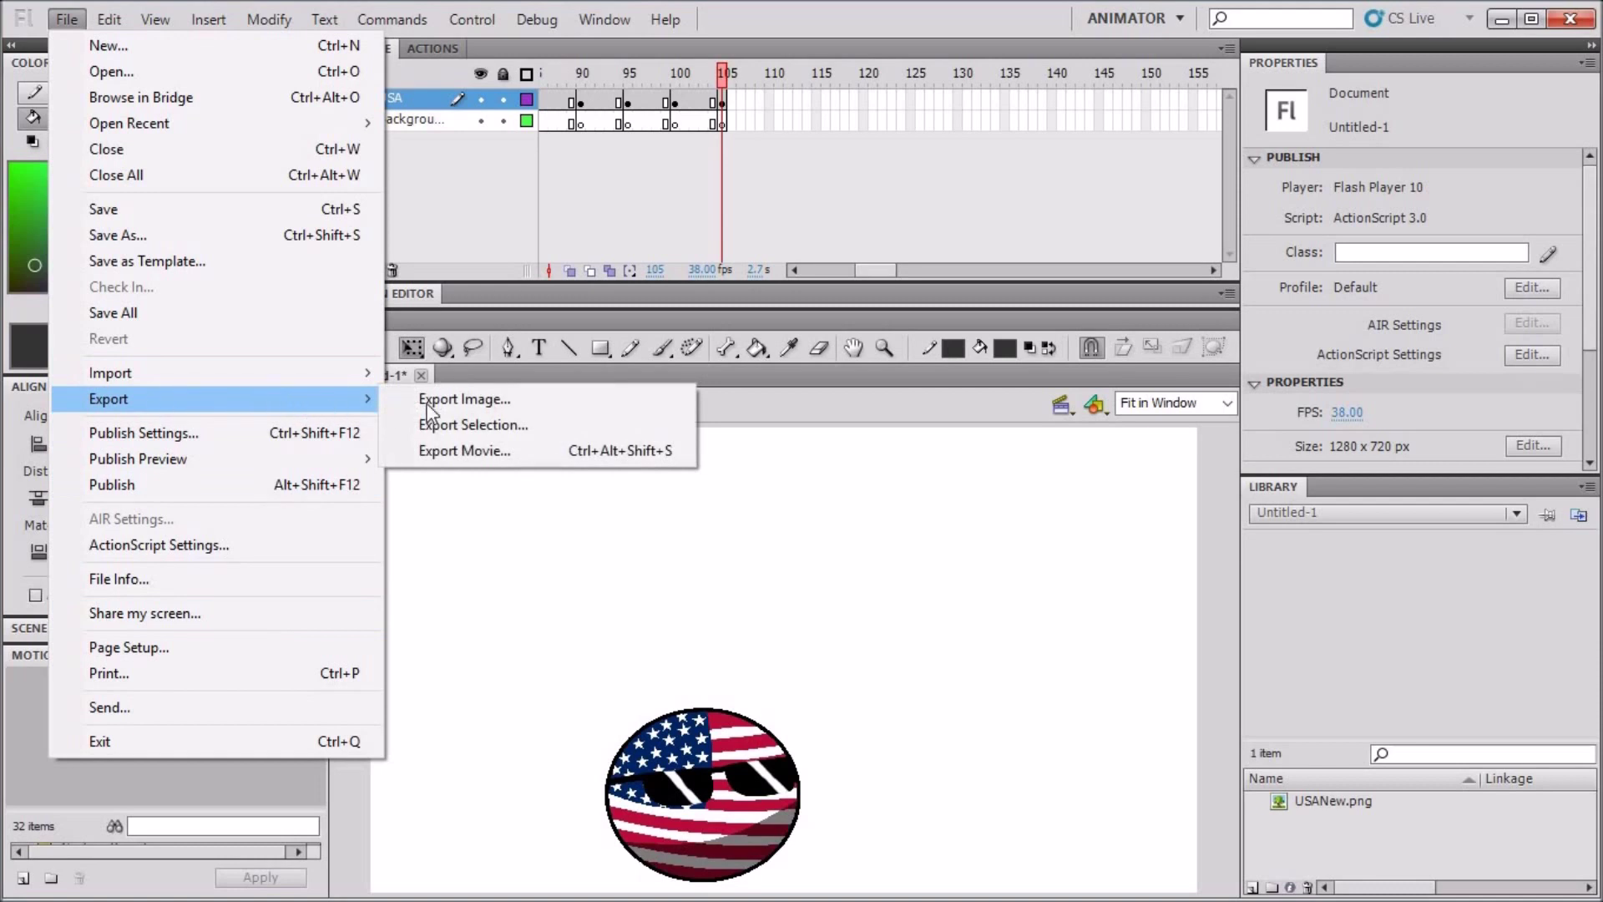
Choose Export Movie, target the Desktop, and name the file Tutorial
left_click(513, 452)
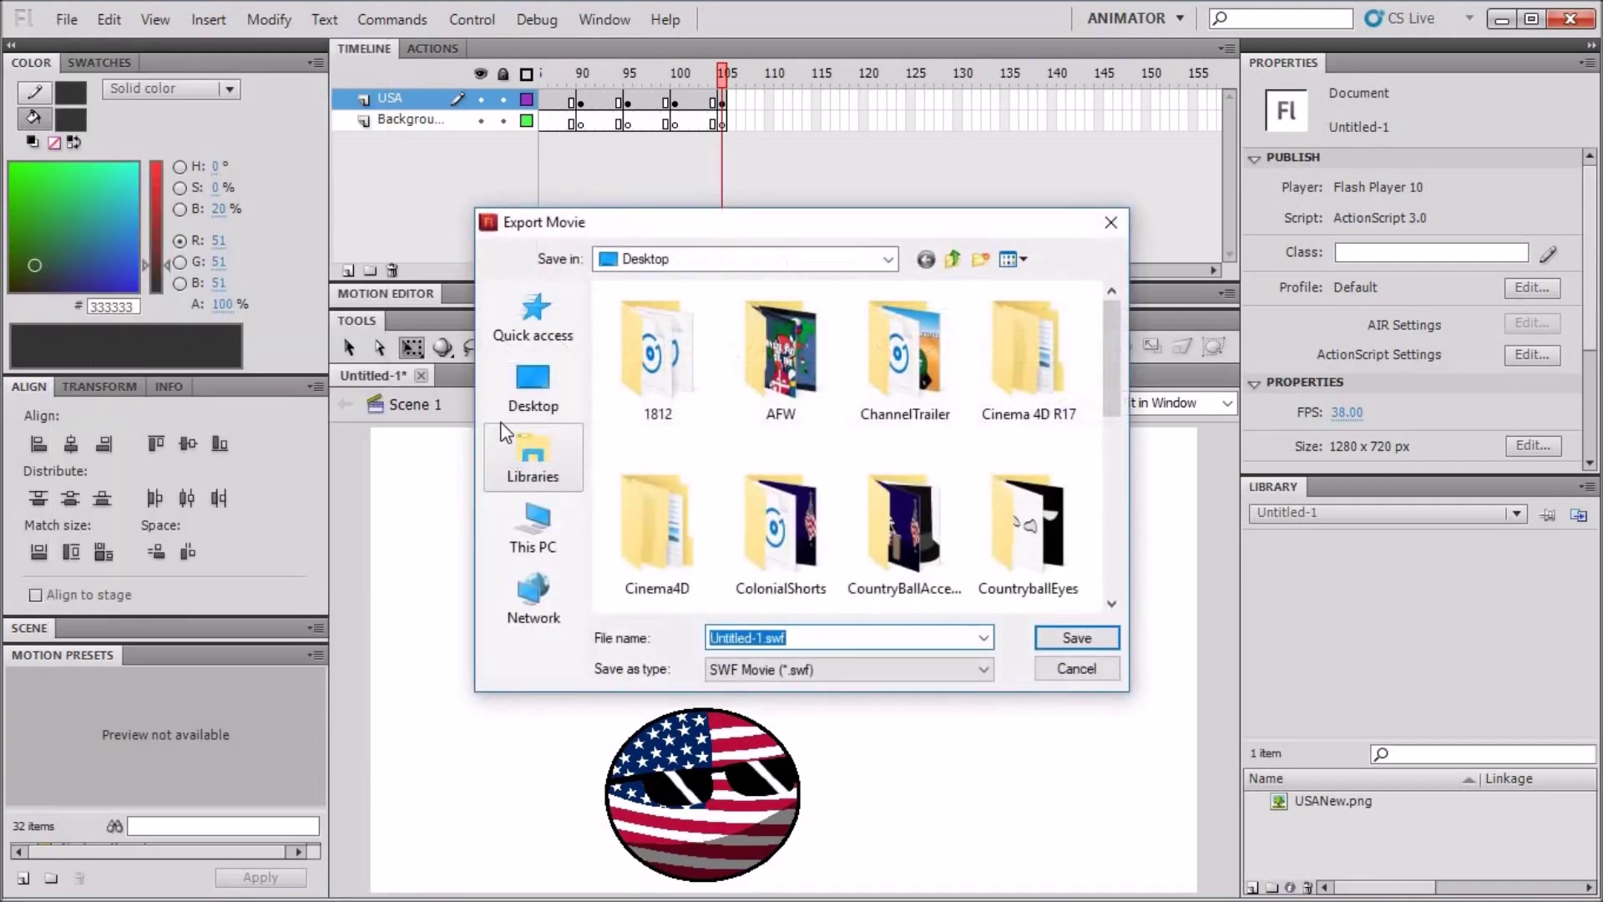
left_click(535, 384)
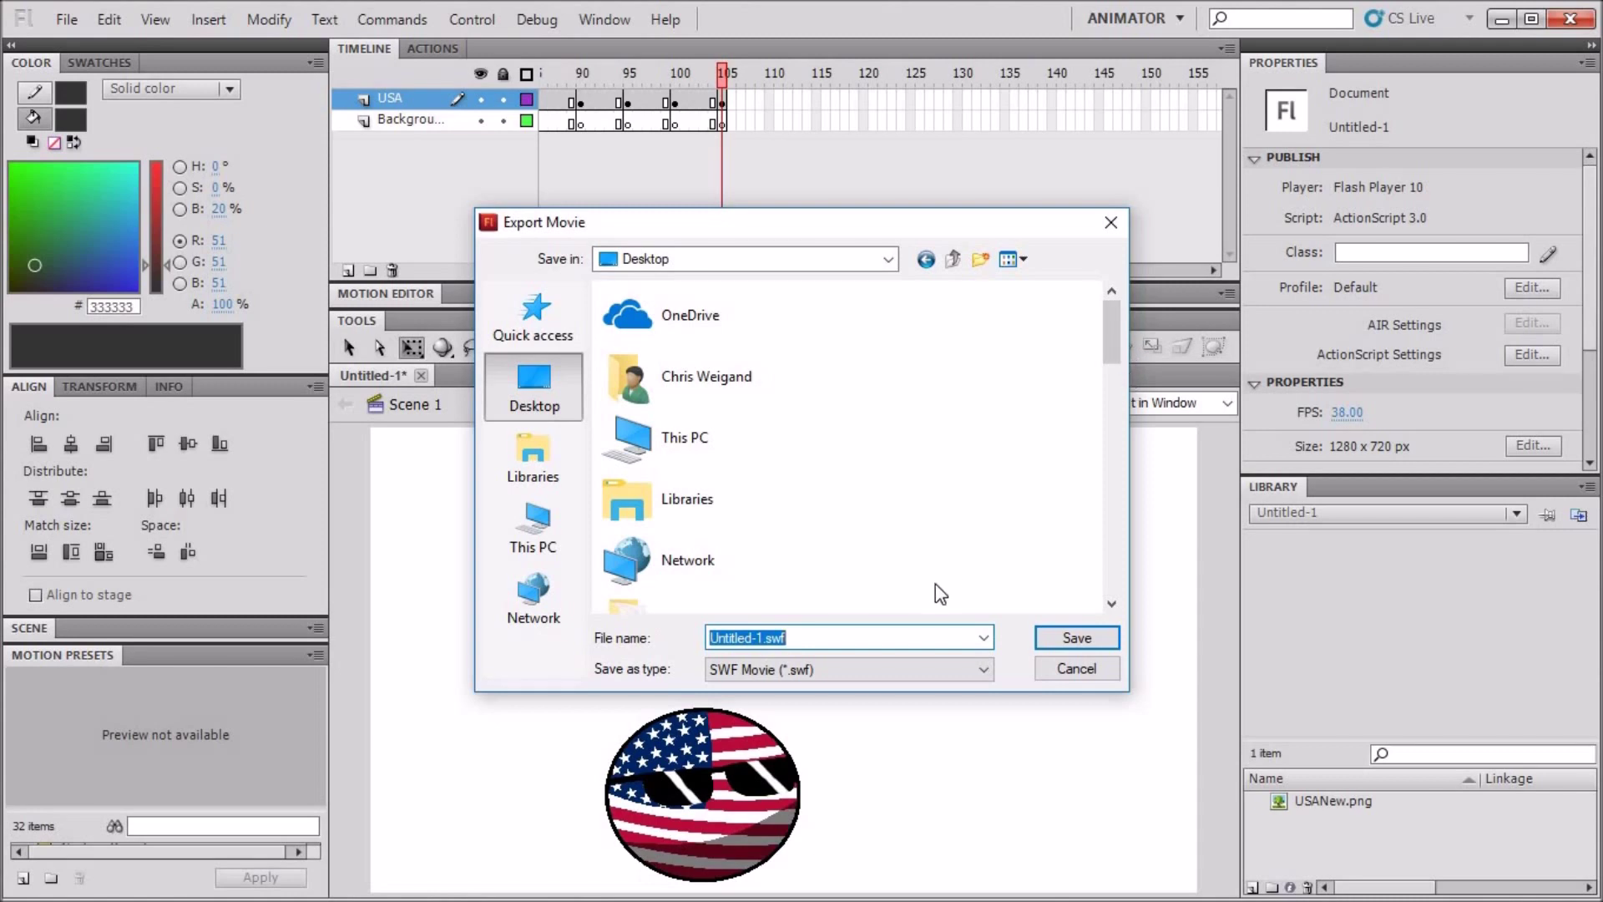
key("BackSpace")
type("Tutorial")
Set Save as type to Windows AVI (*.avi) and save the export as Tutorial.avi
left_click(853, 675)
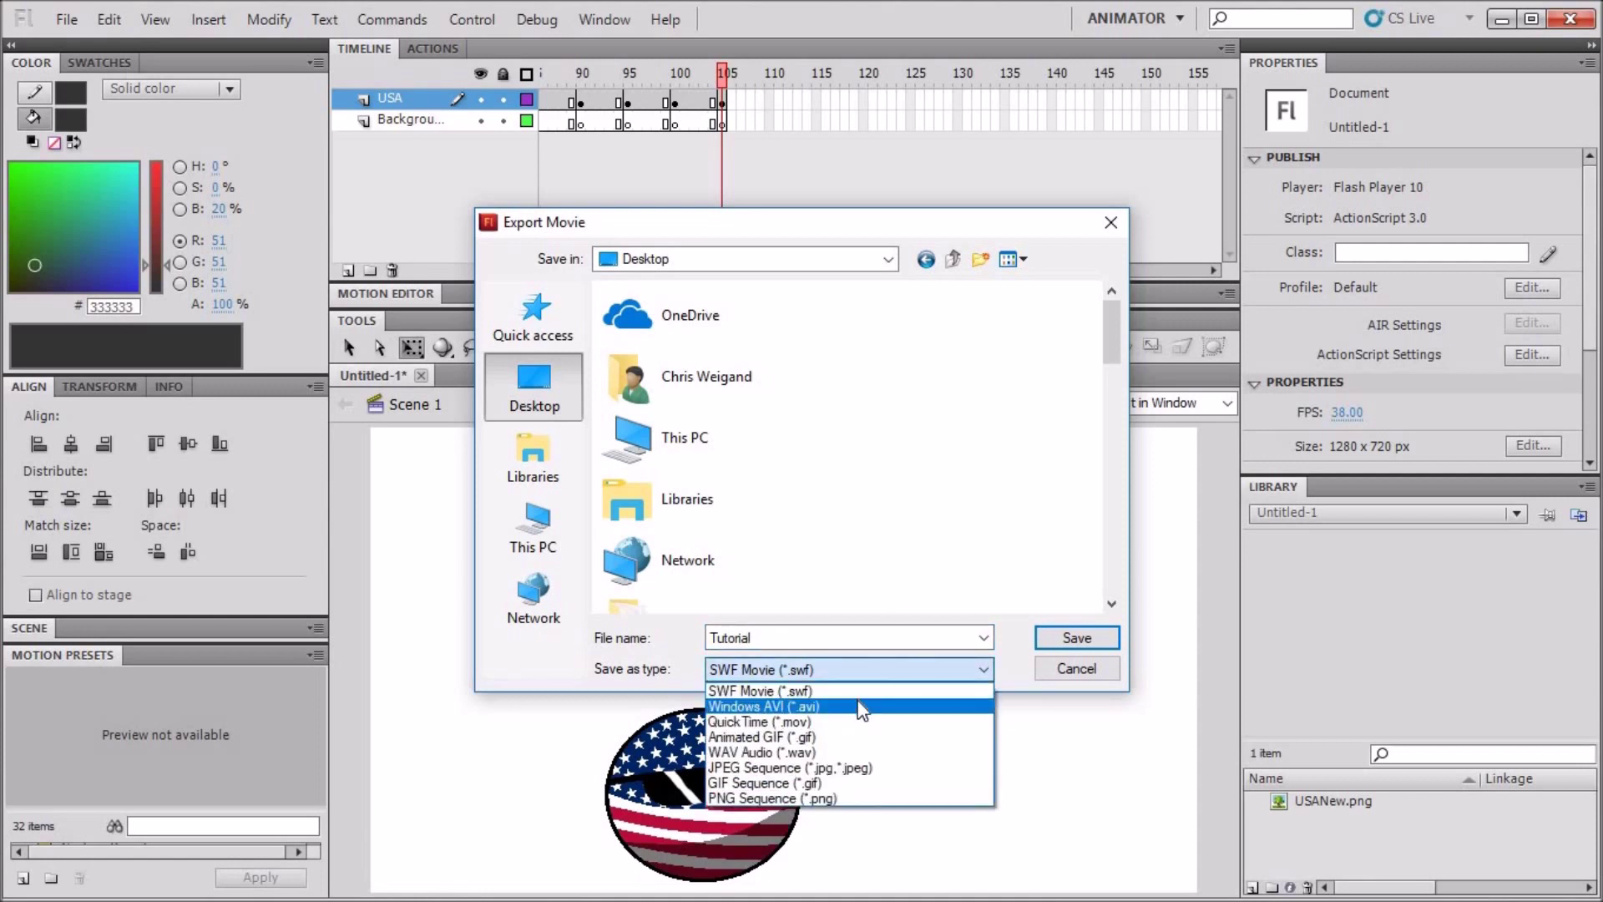
left_click(861, 707)
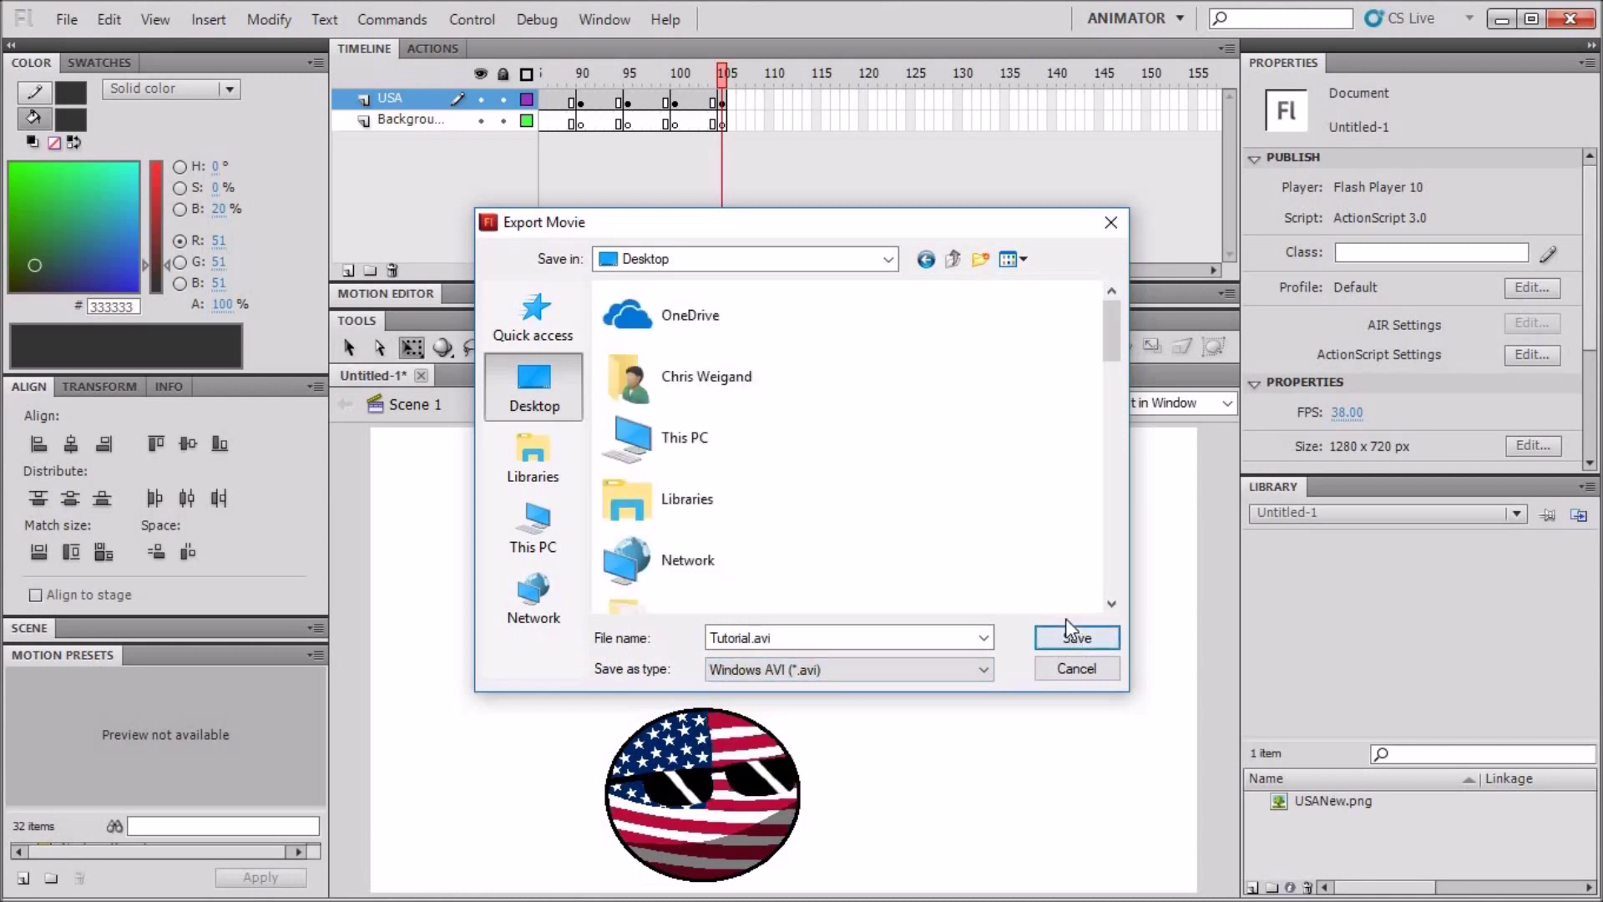
left_click(906, 673)
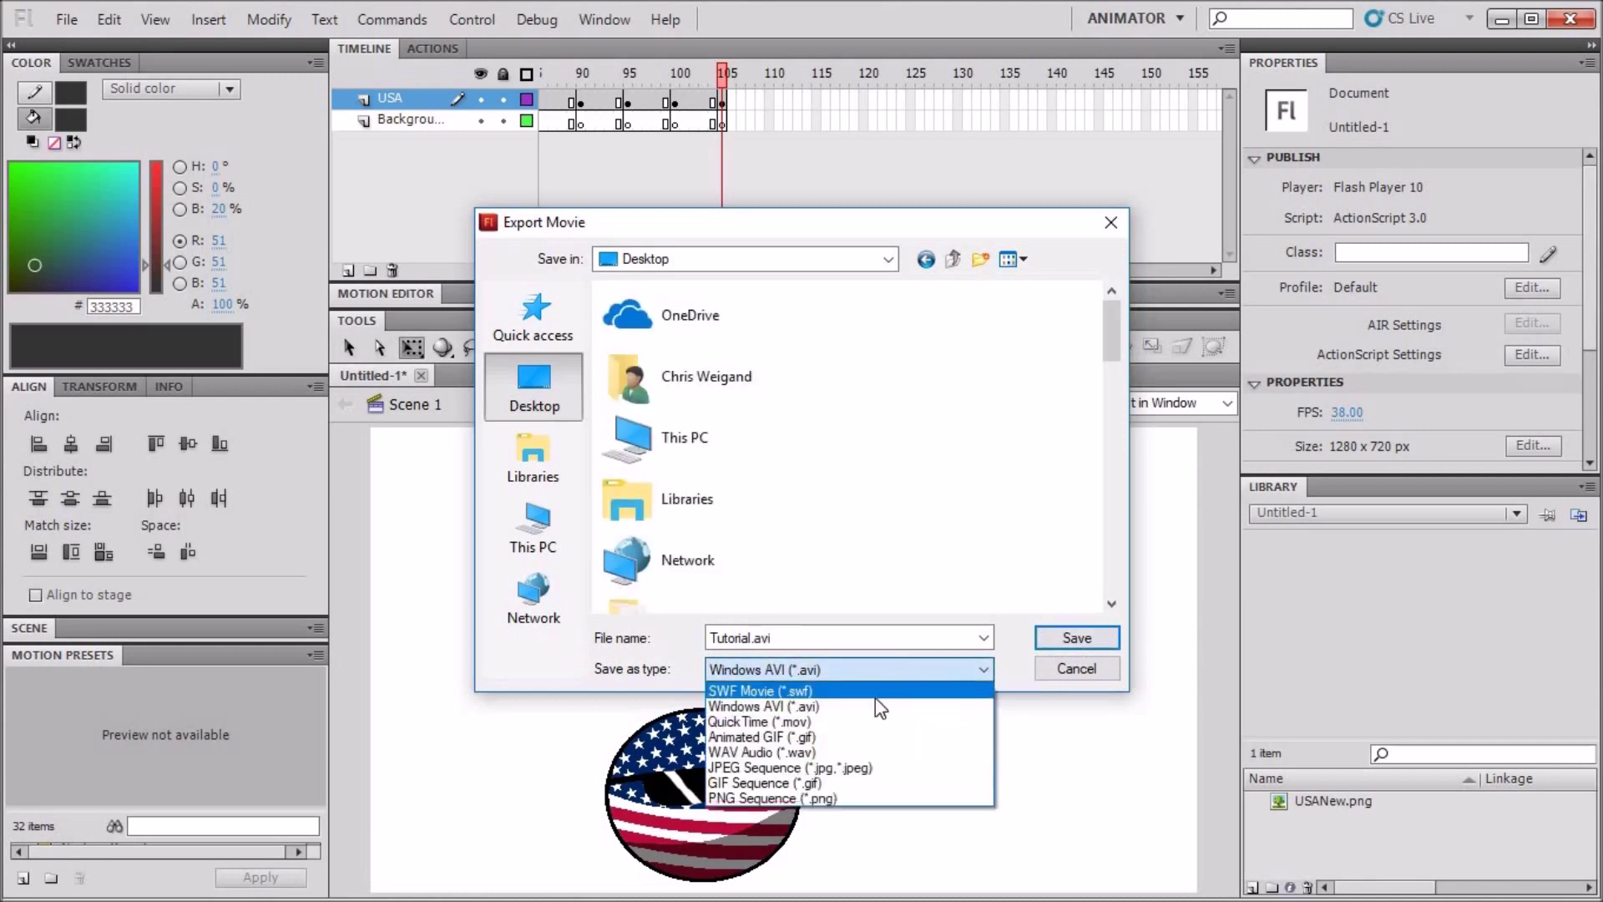
left_click(853, 724)
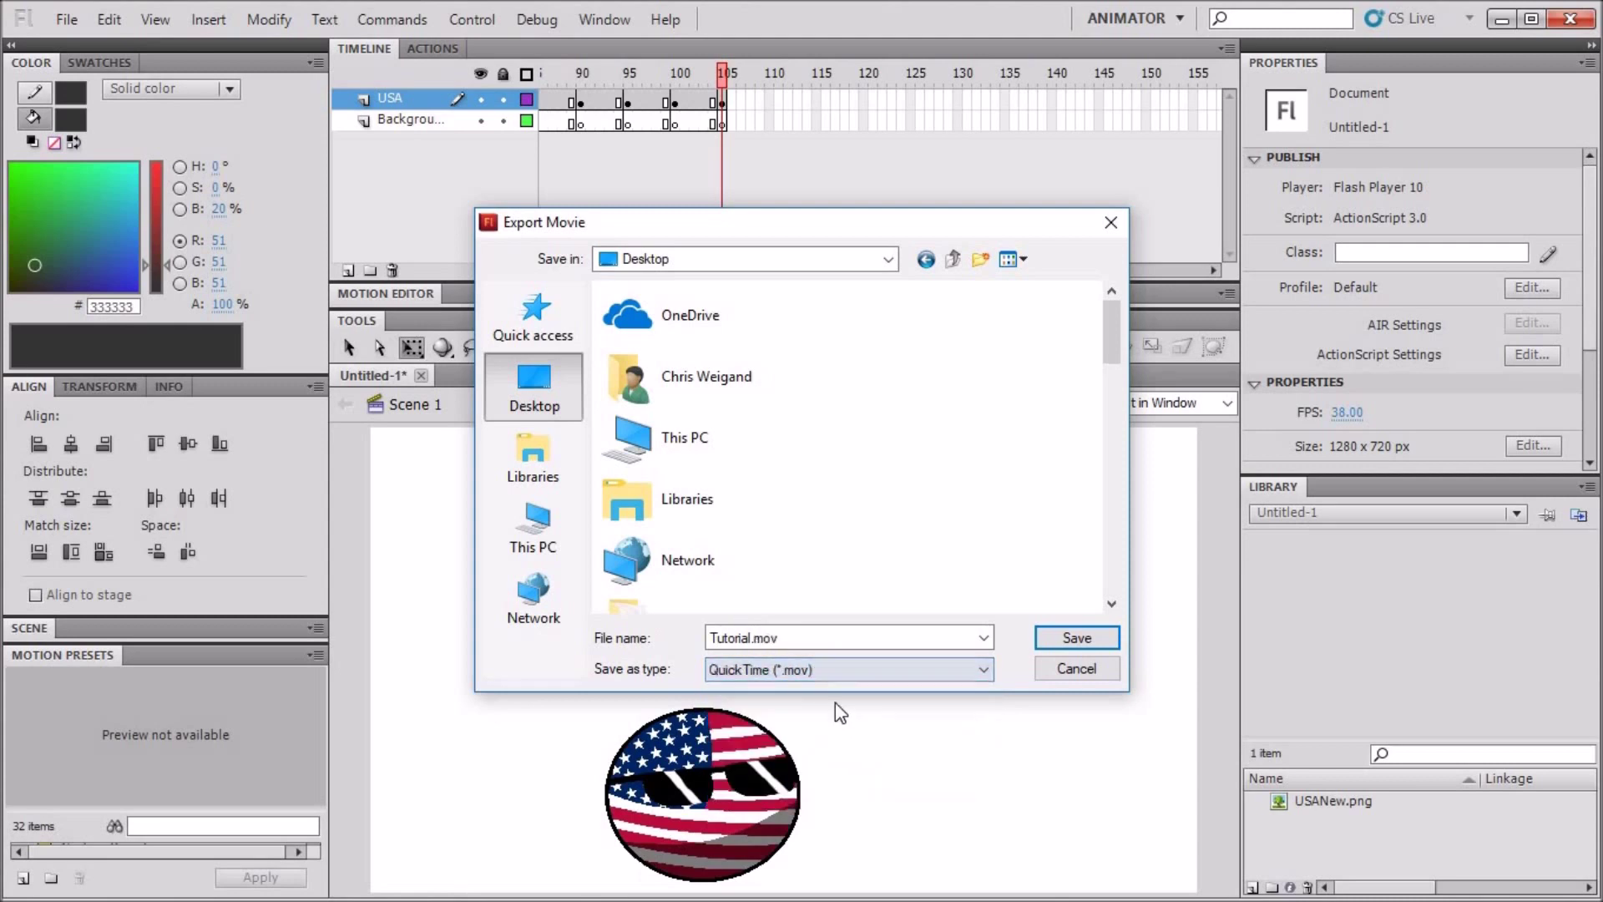
left_click(803, 673)
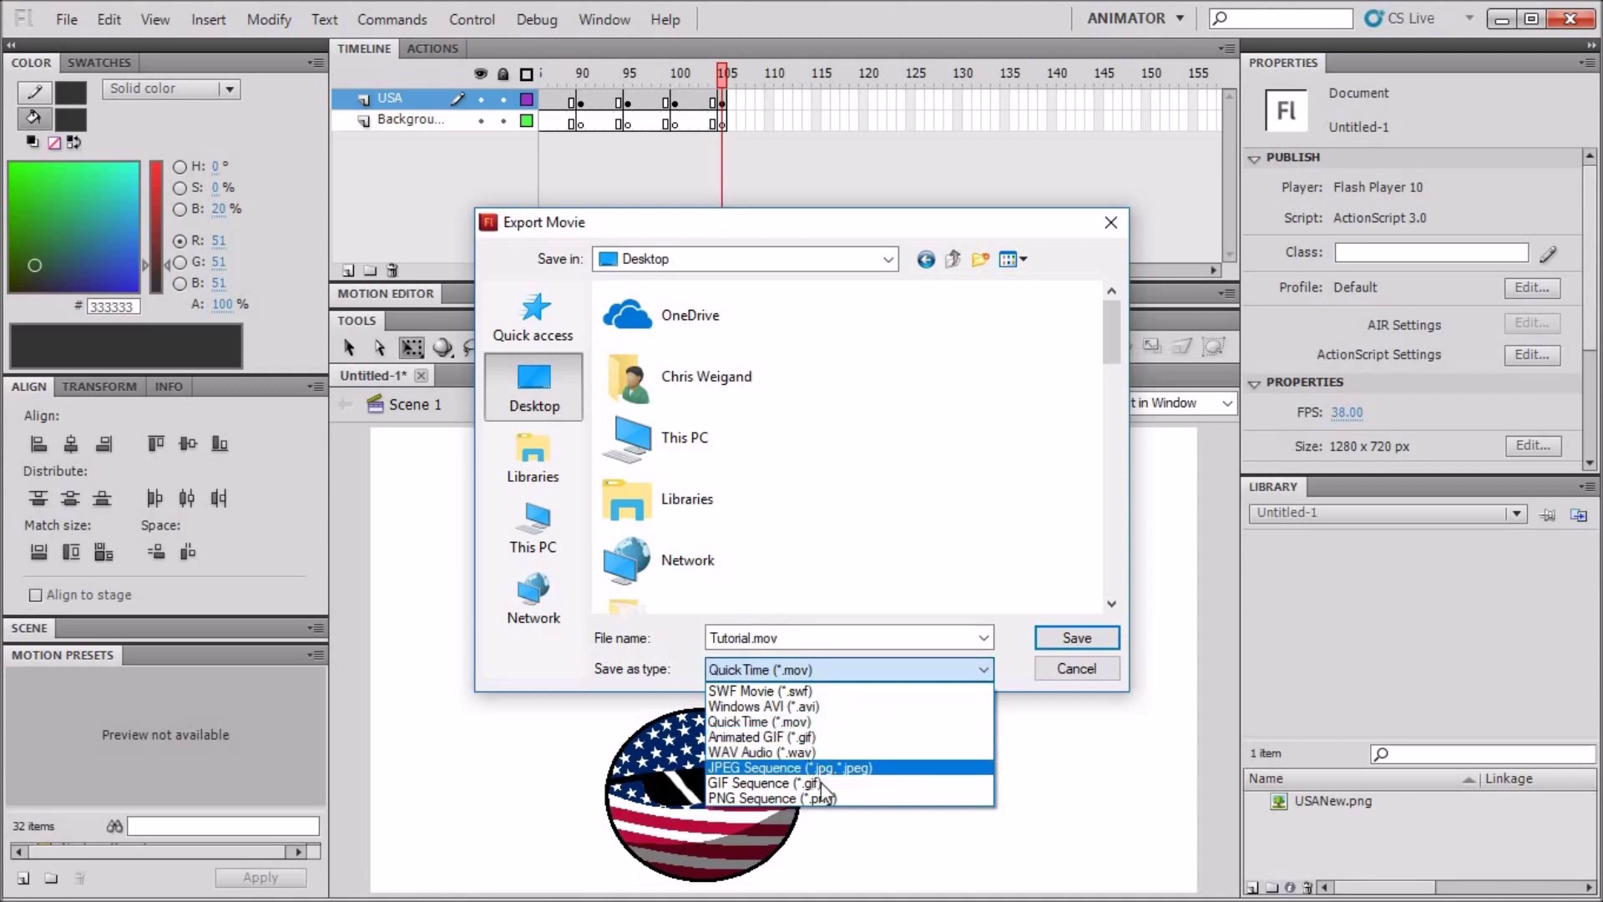
left_click(833, 697)
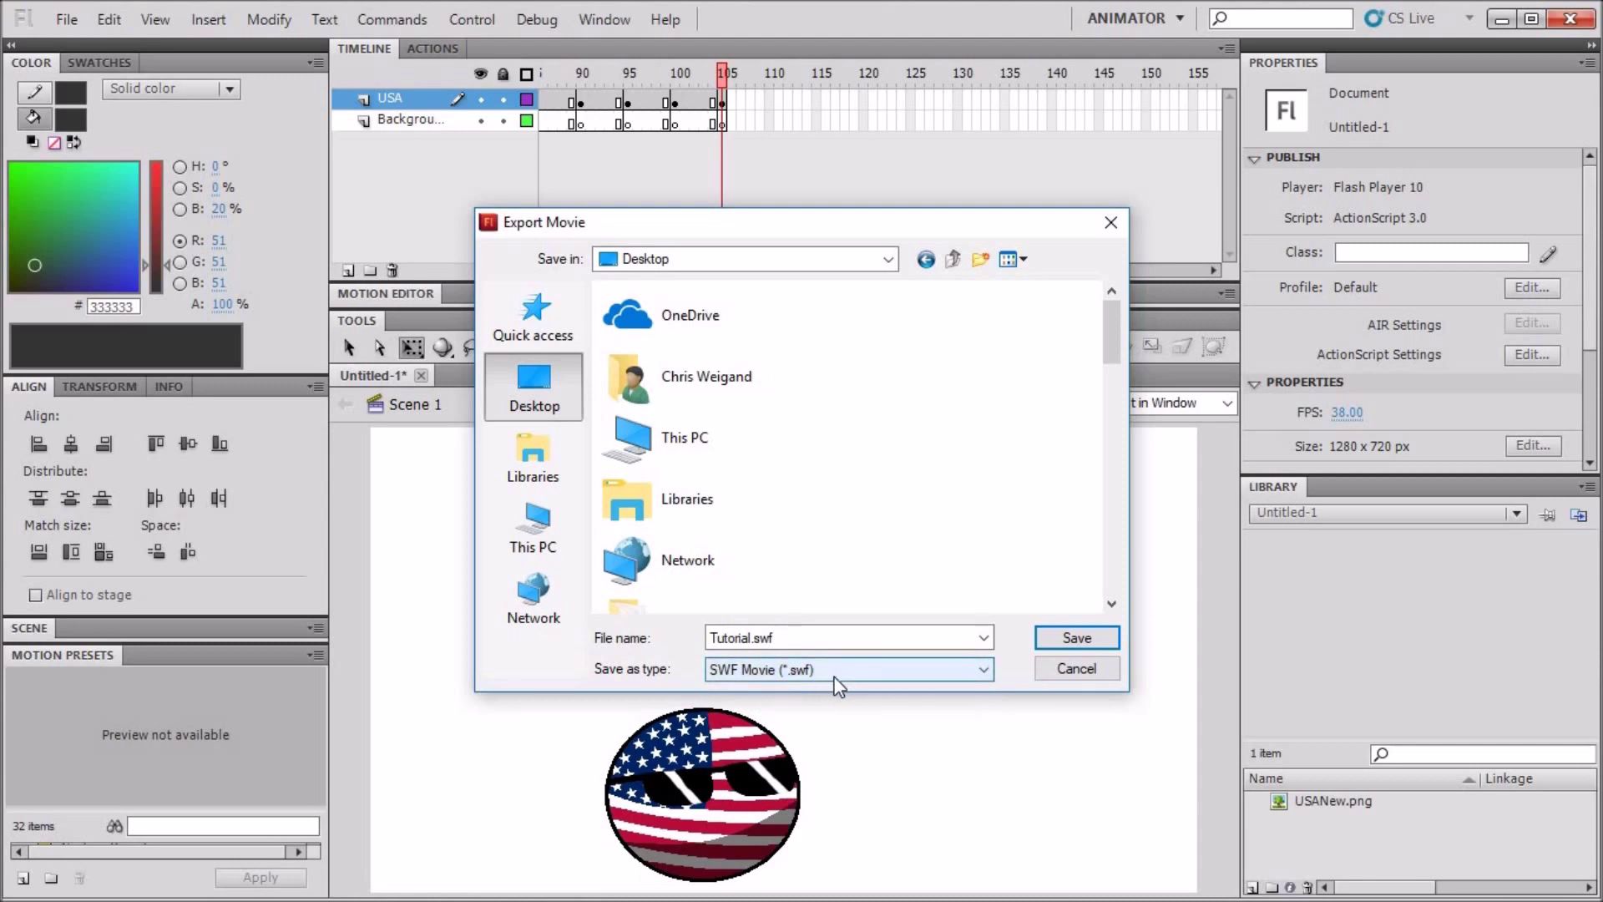
left_click(834, 677)
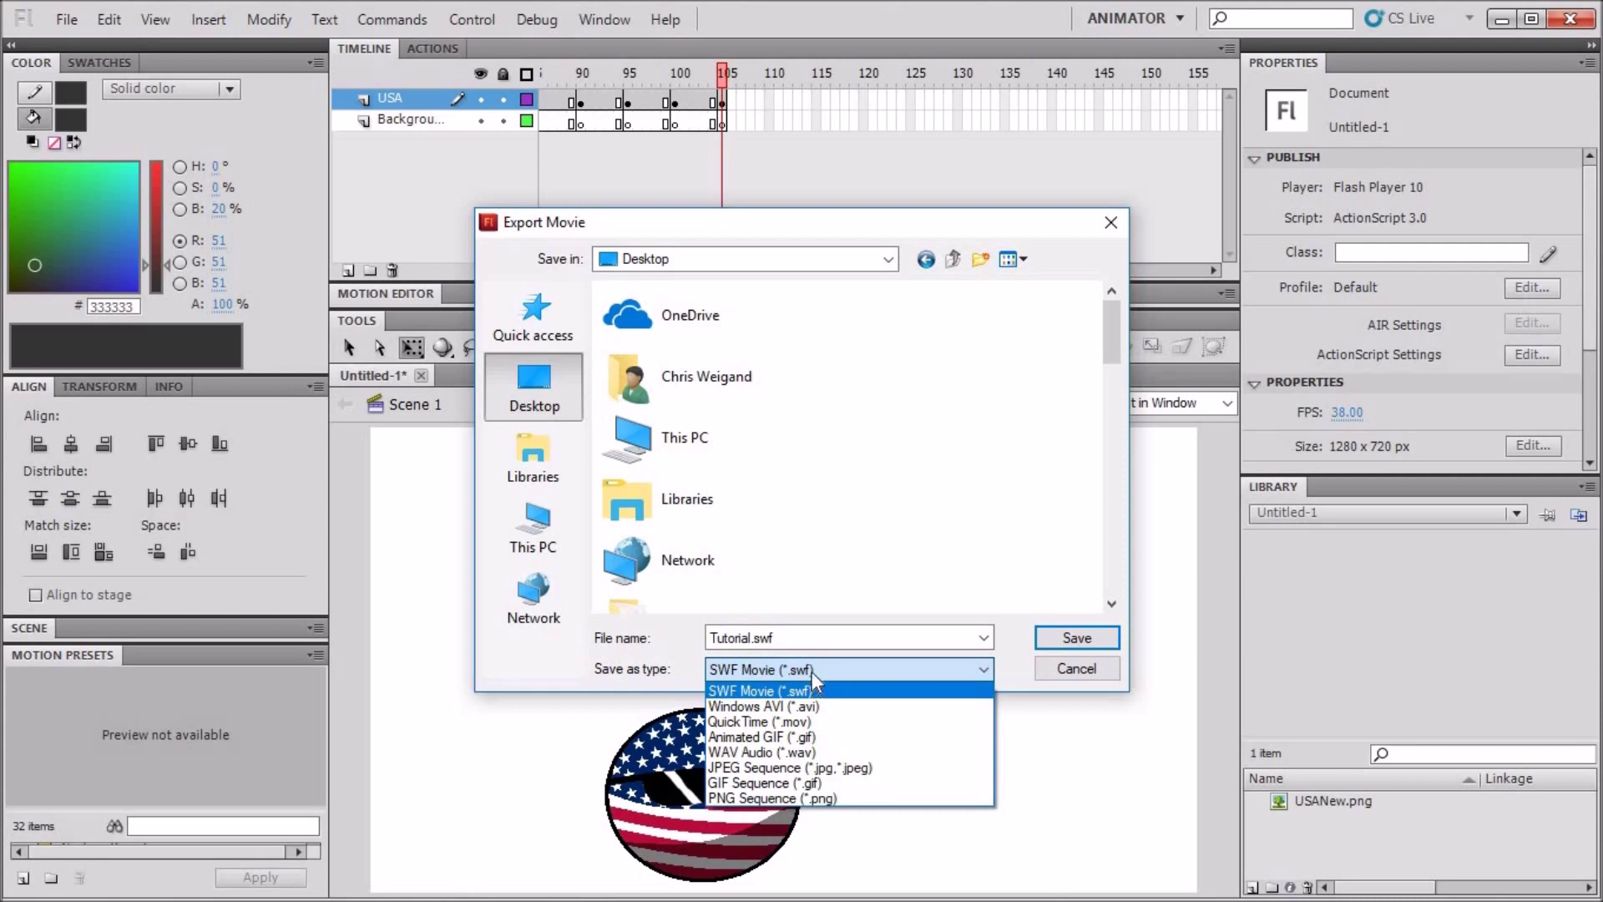
left_click(812, 668)
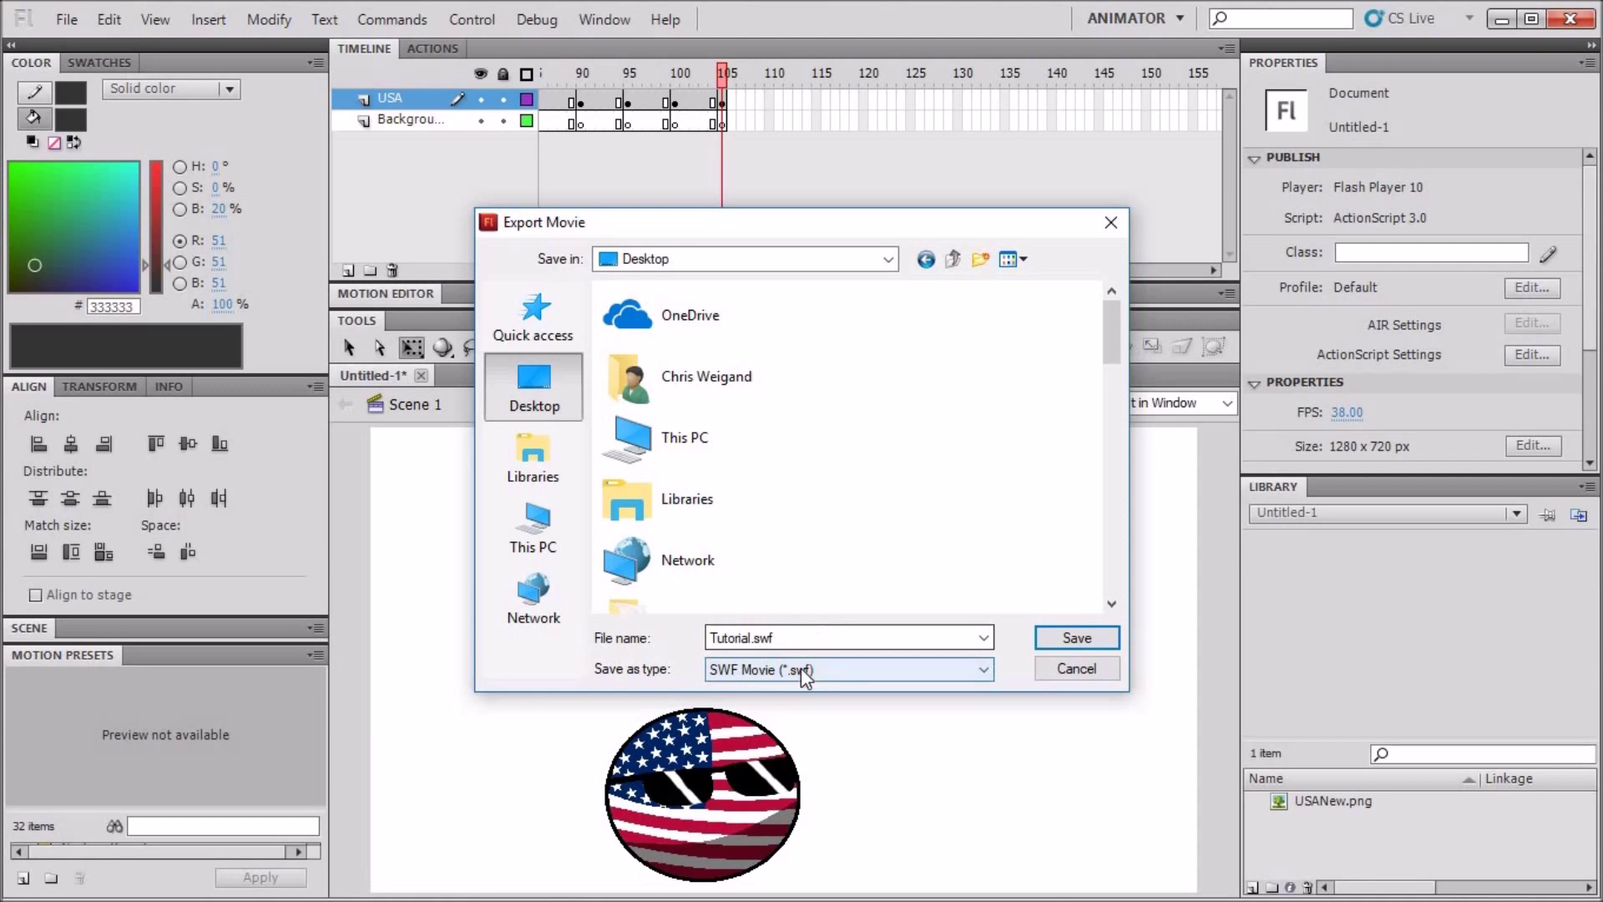
left_click(800, 668)
left_click(802, 709)
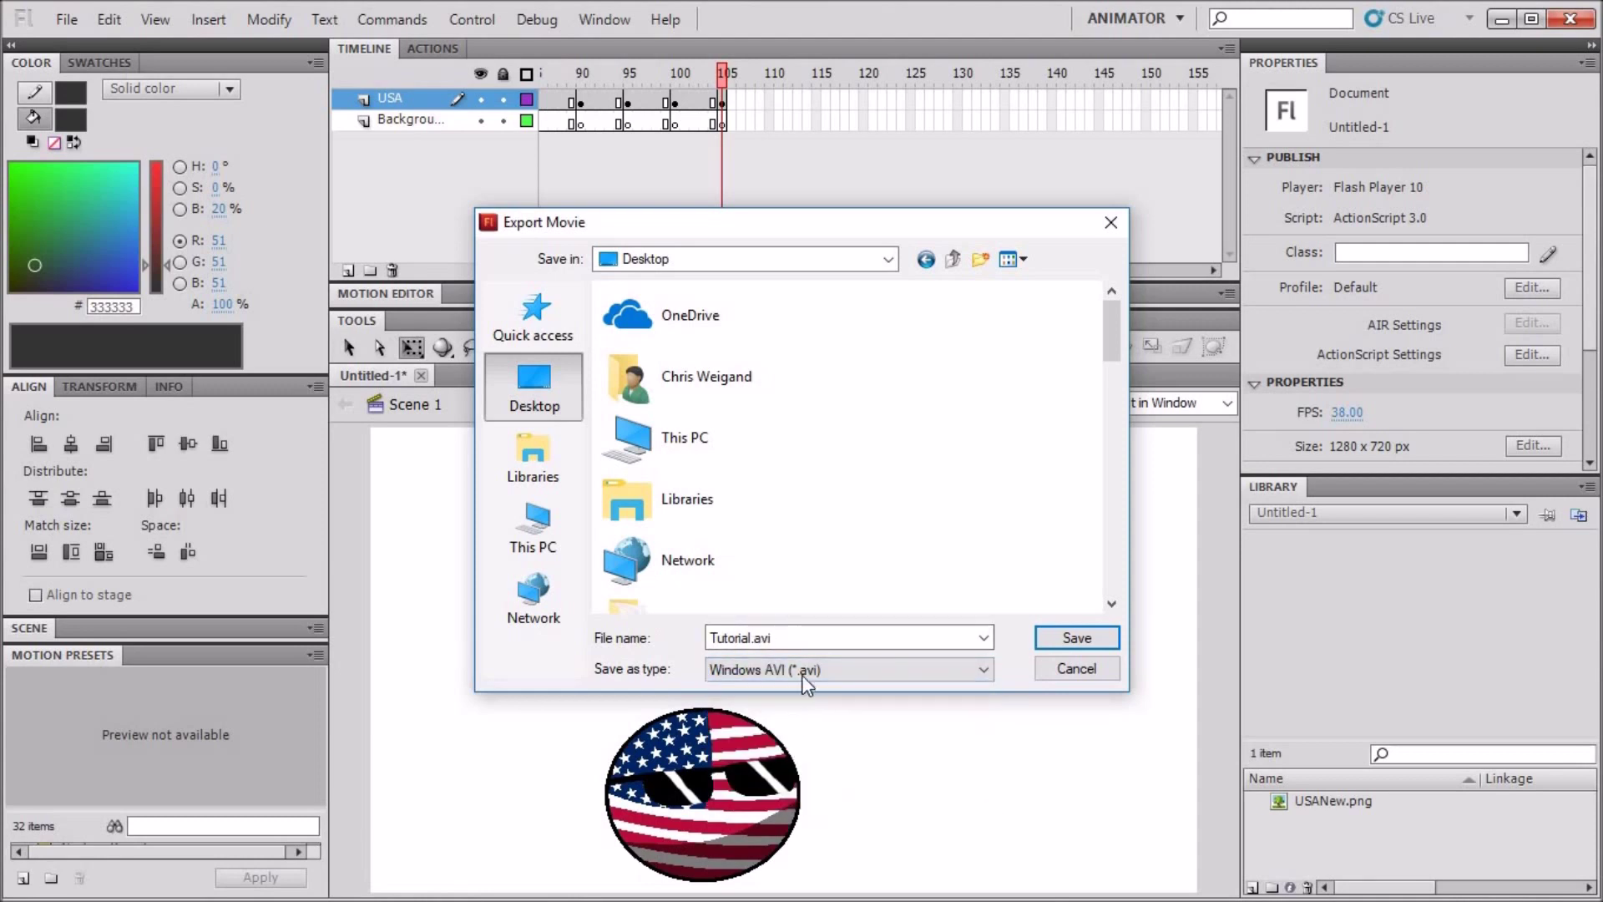
double_click(787, 625)
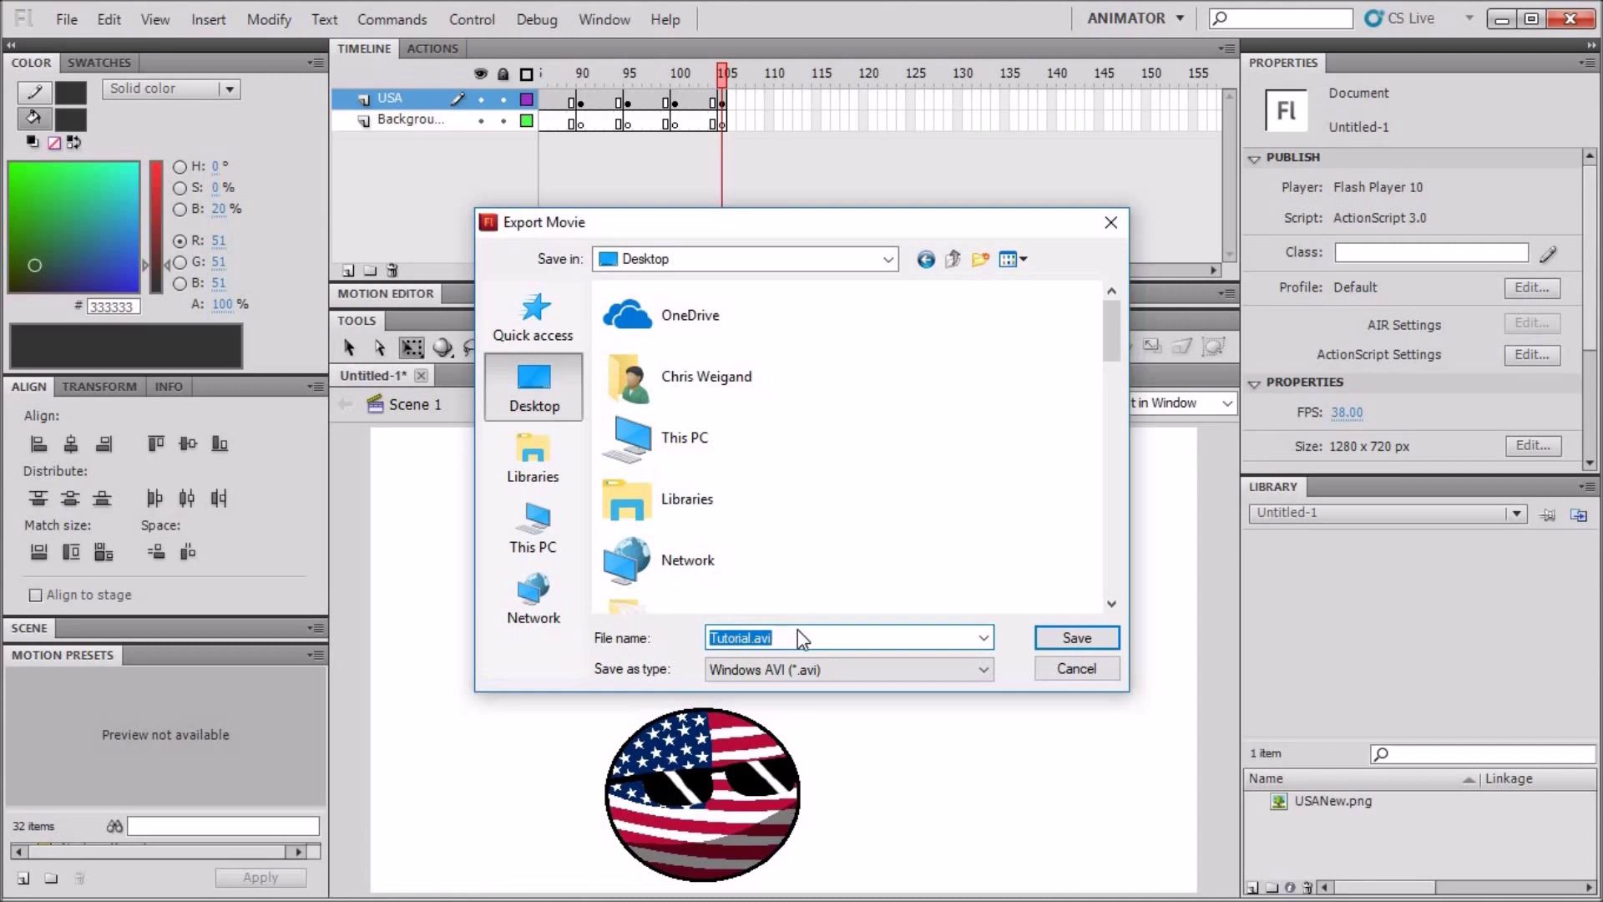
left_click(902, 644)
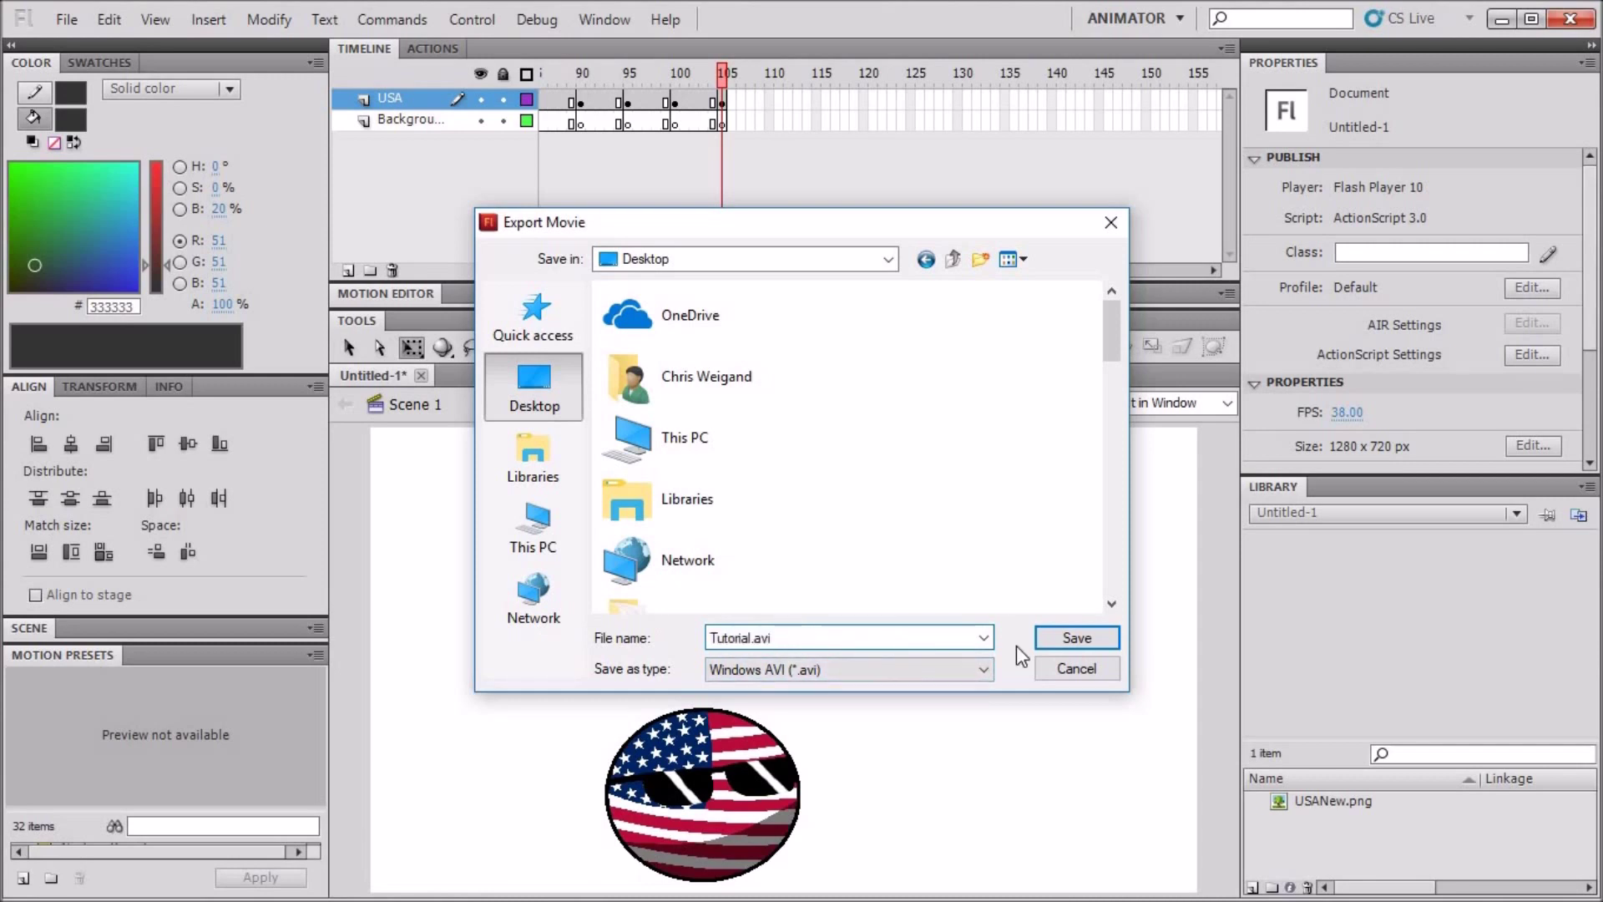
left_click(1065, 645)
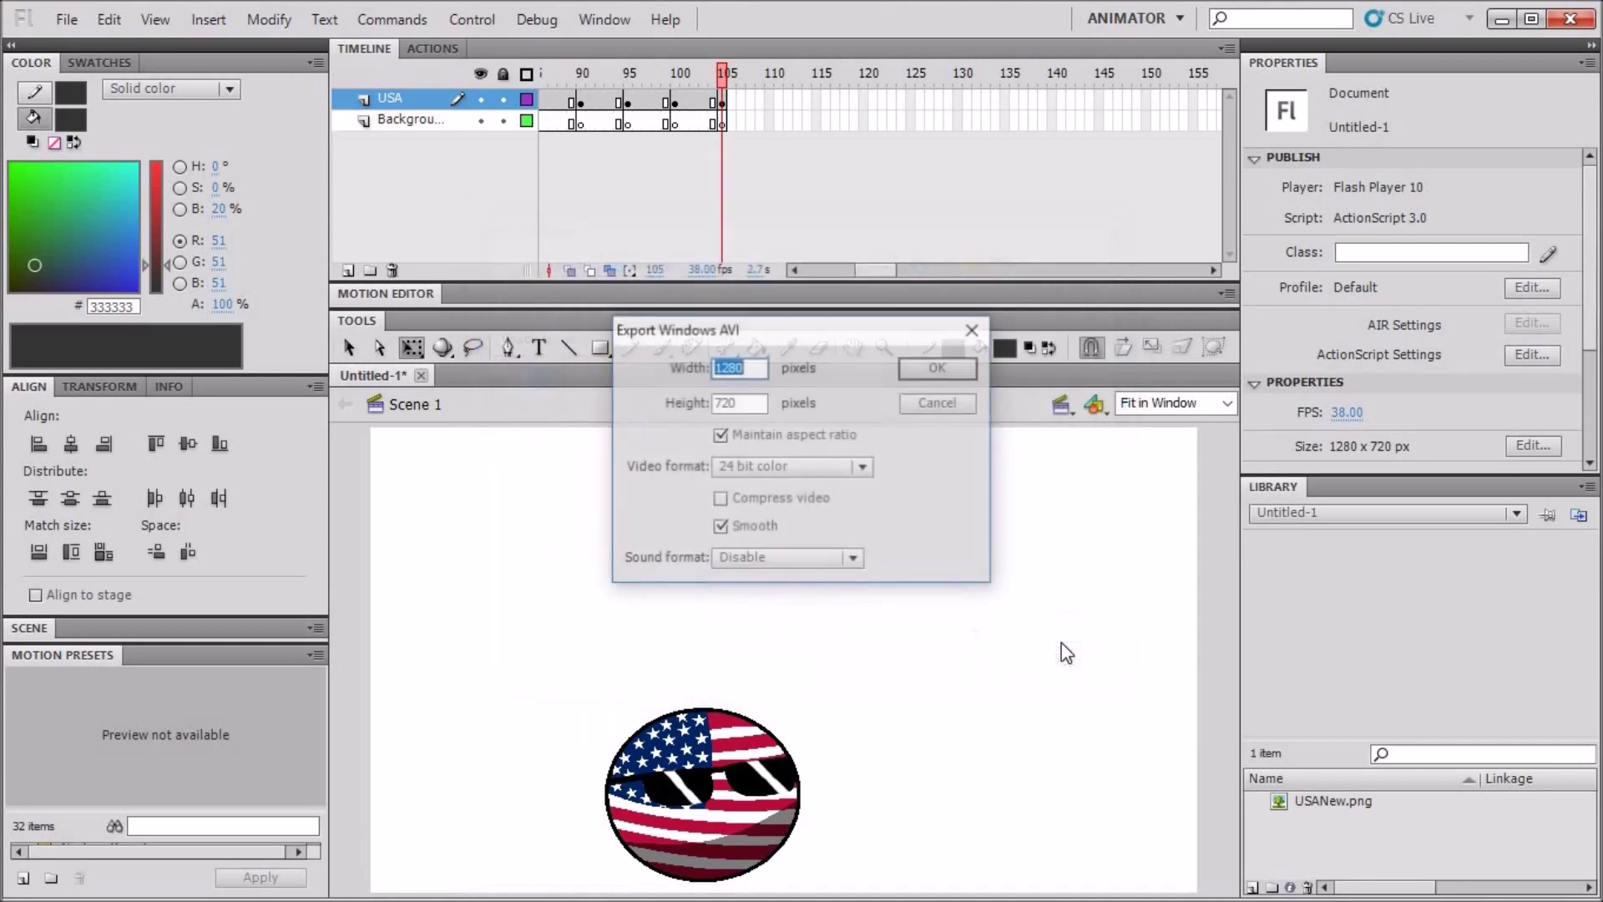
Enable video compression, accept the 1280 x 720 AVI settings, and export with Cinepak Codec by Radius
left_click(720, 499)
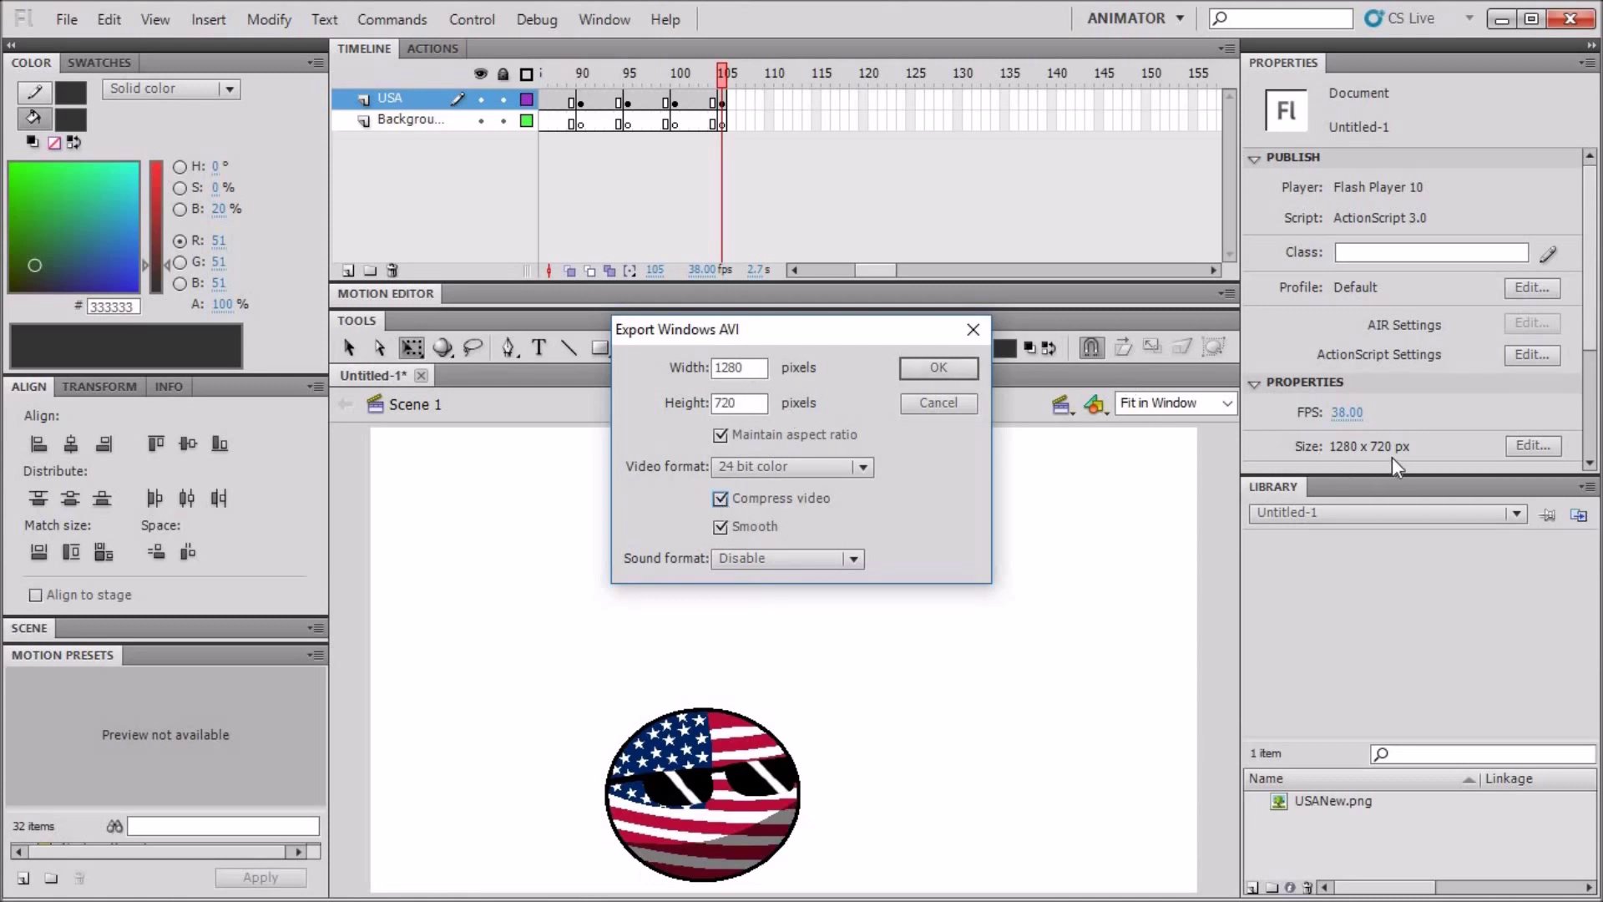
left_click(939, 366)
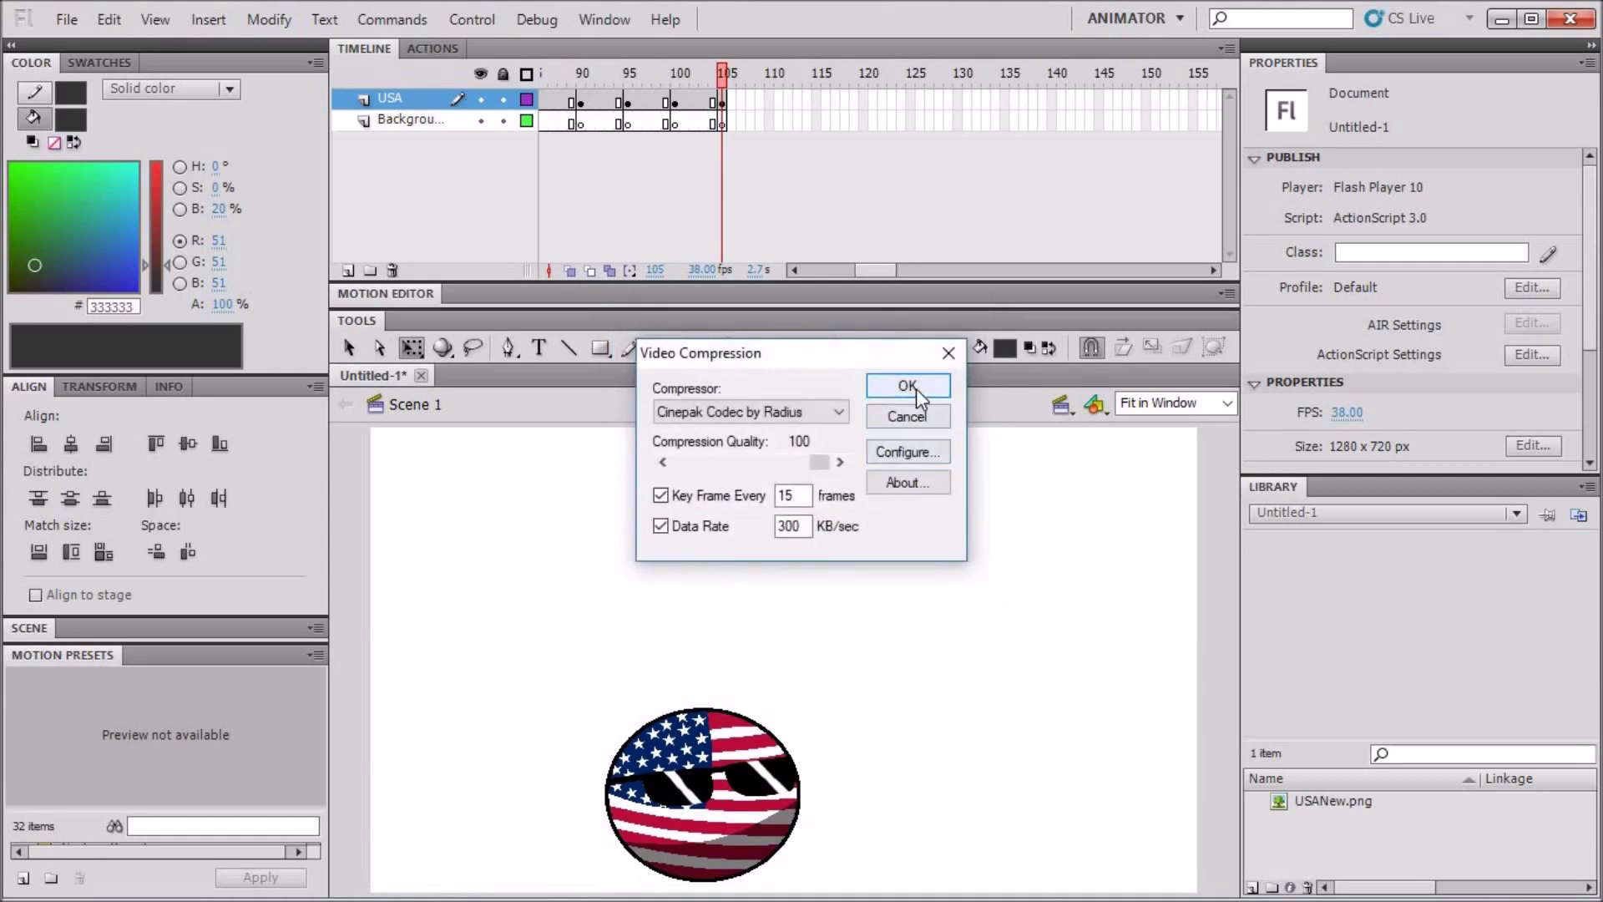
left_click(838, 413)
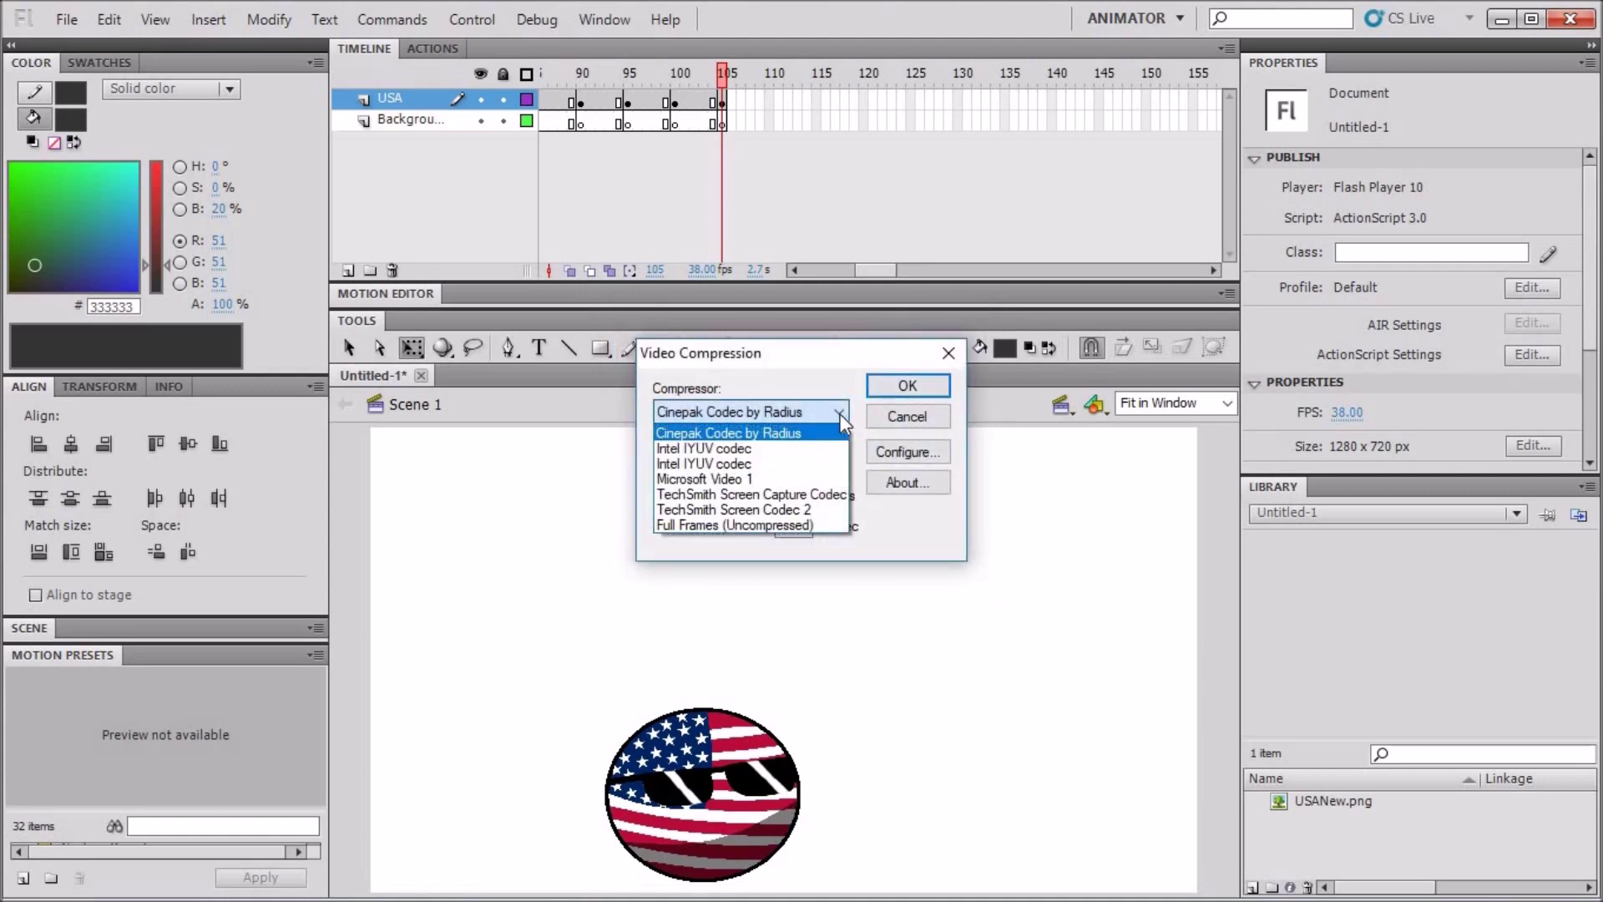
left_click(790, 434)
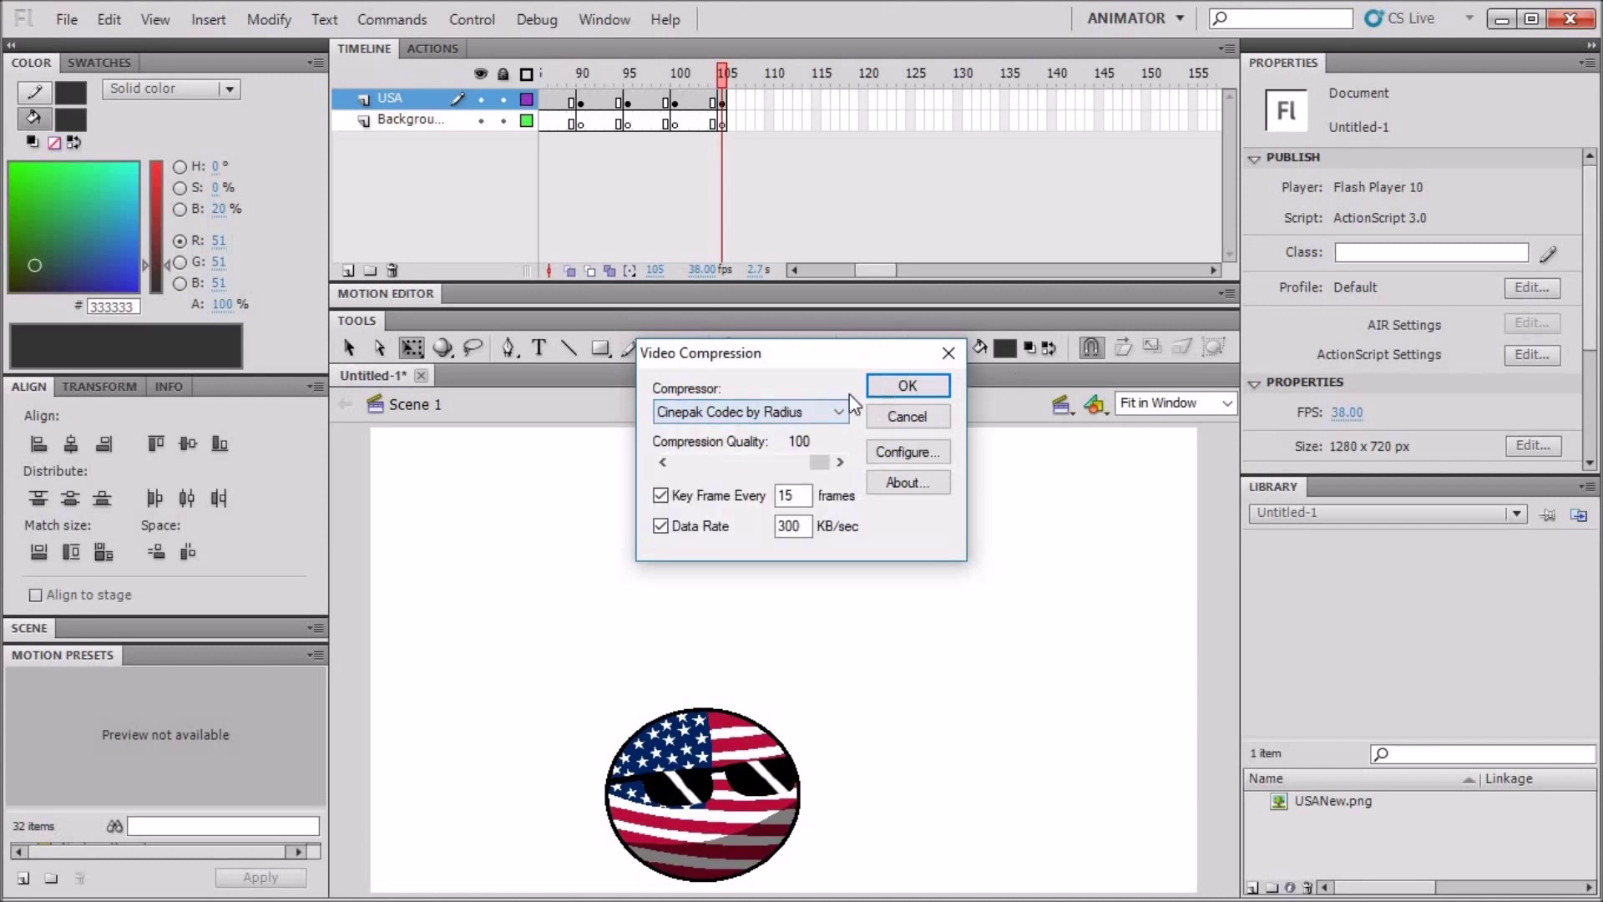
left_click(908, 385)
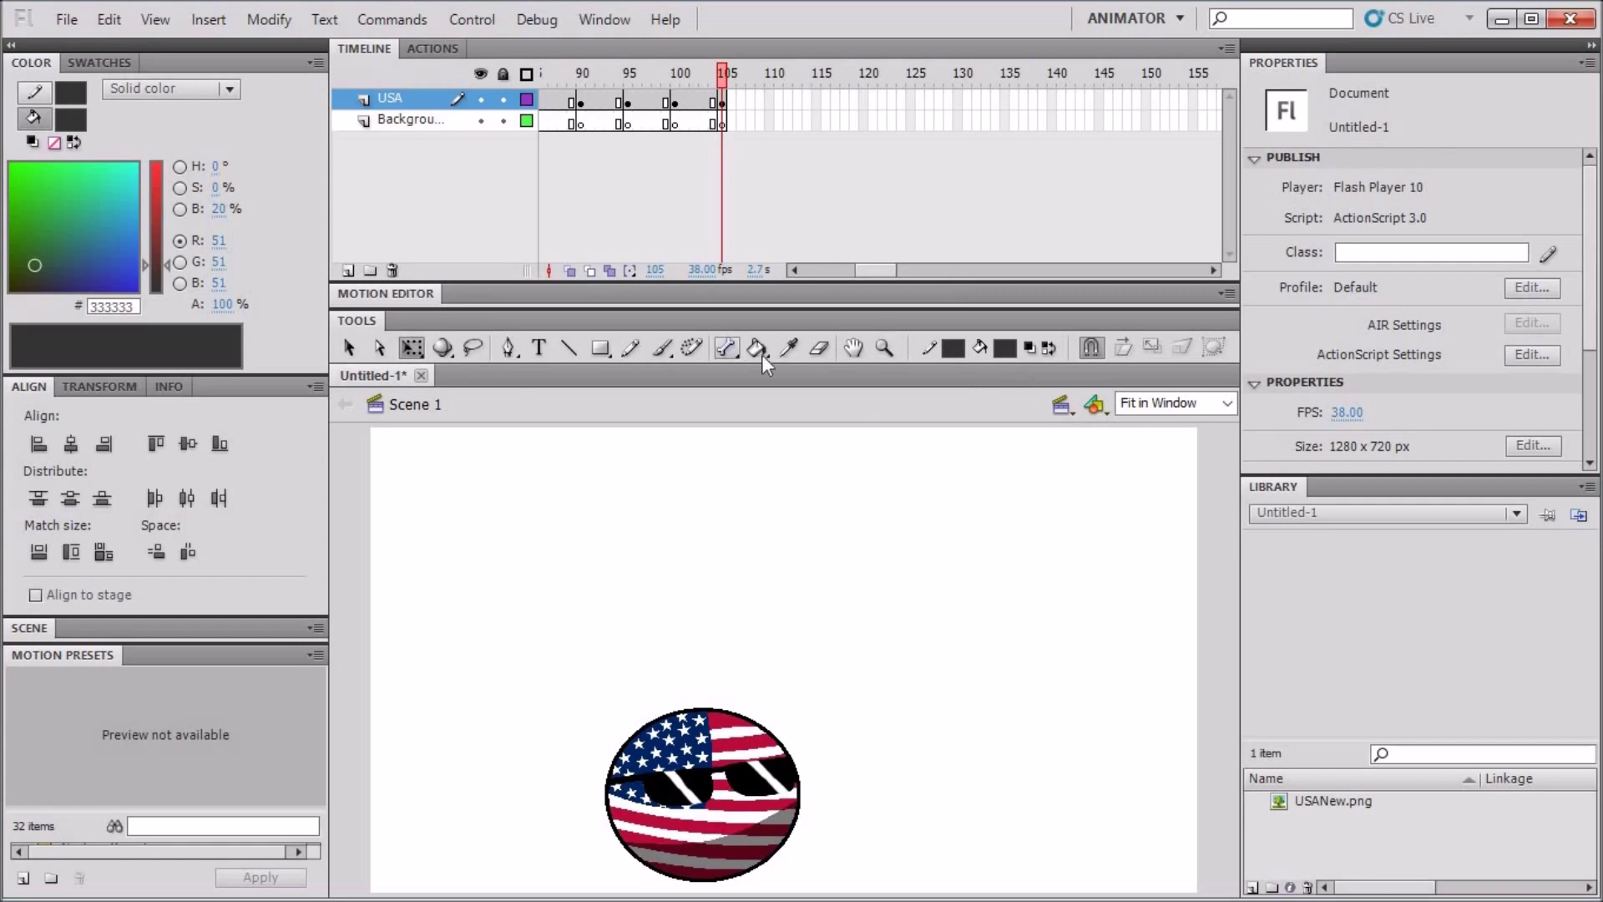
Minimize Flash and open the desktop's Tutorial.avi with Open with > Movie Maker
left_click(1502, 18)
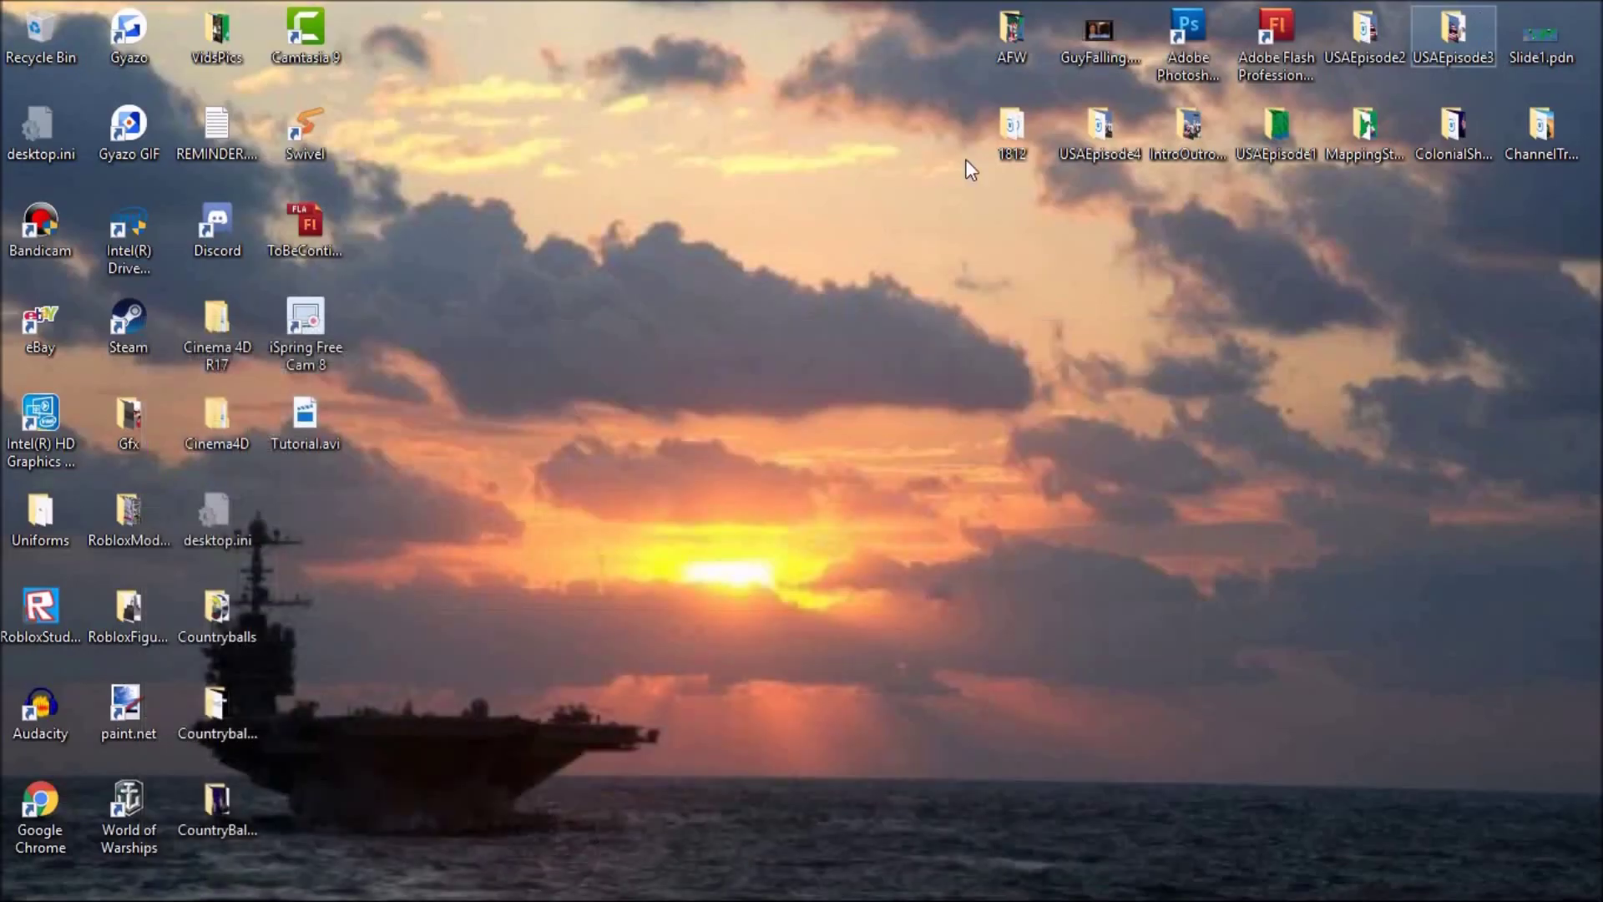
double_click(322, 414)
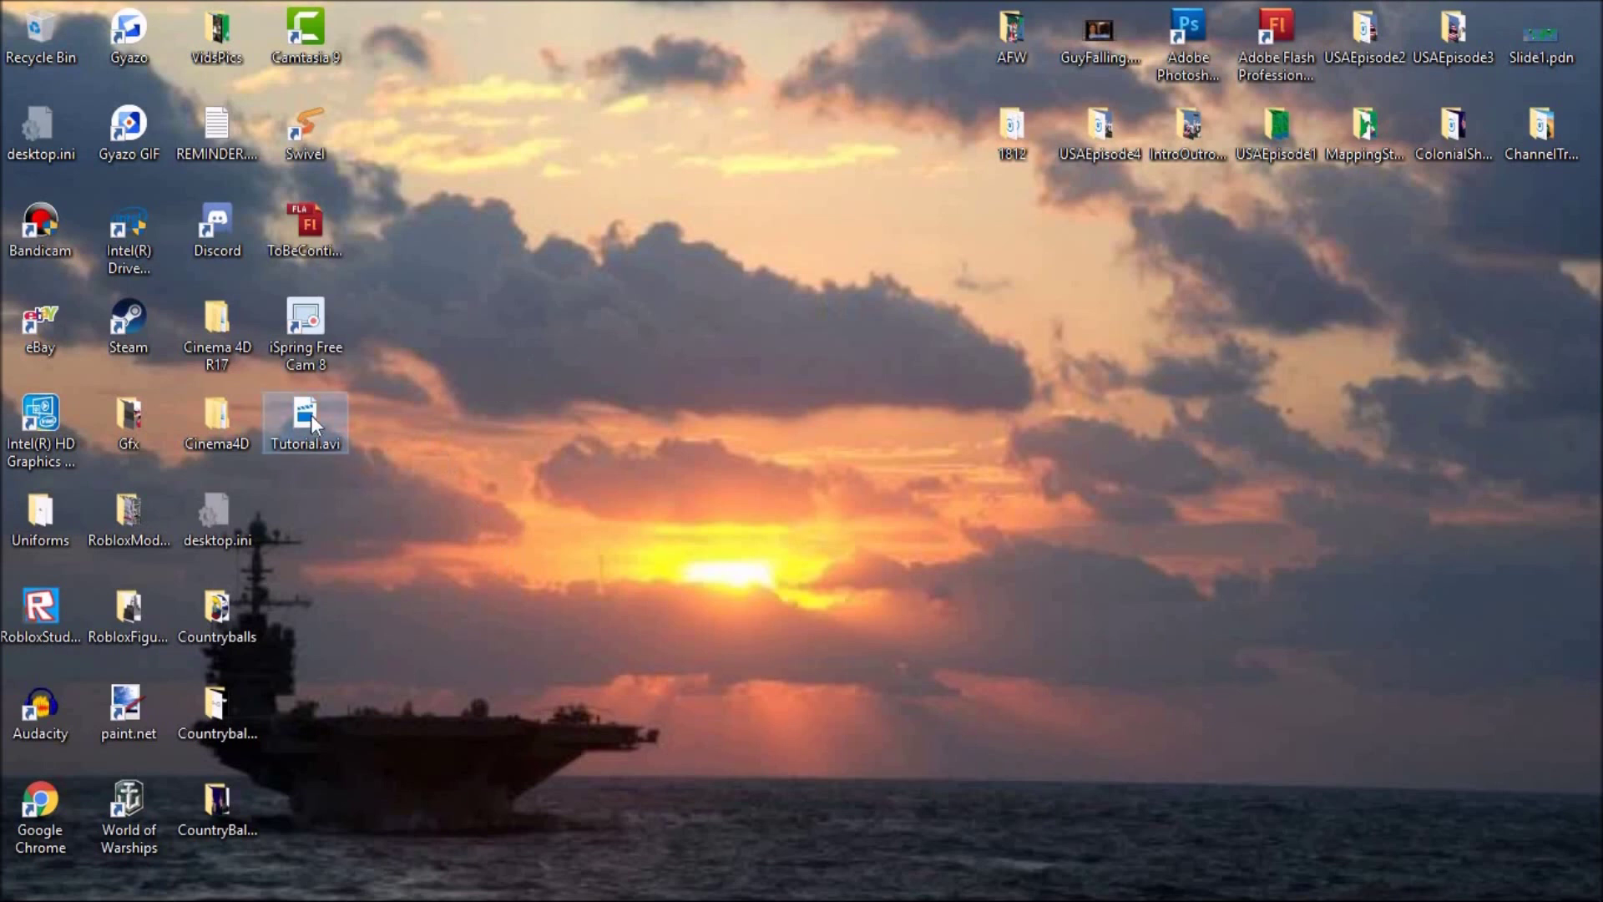
right_click(311, 415)
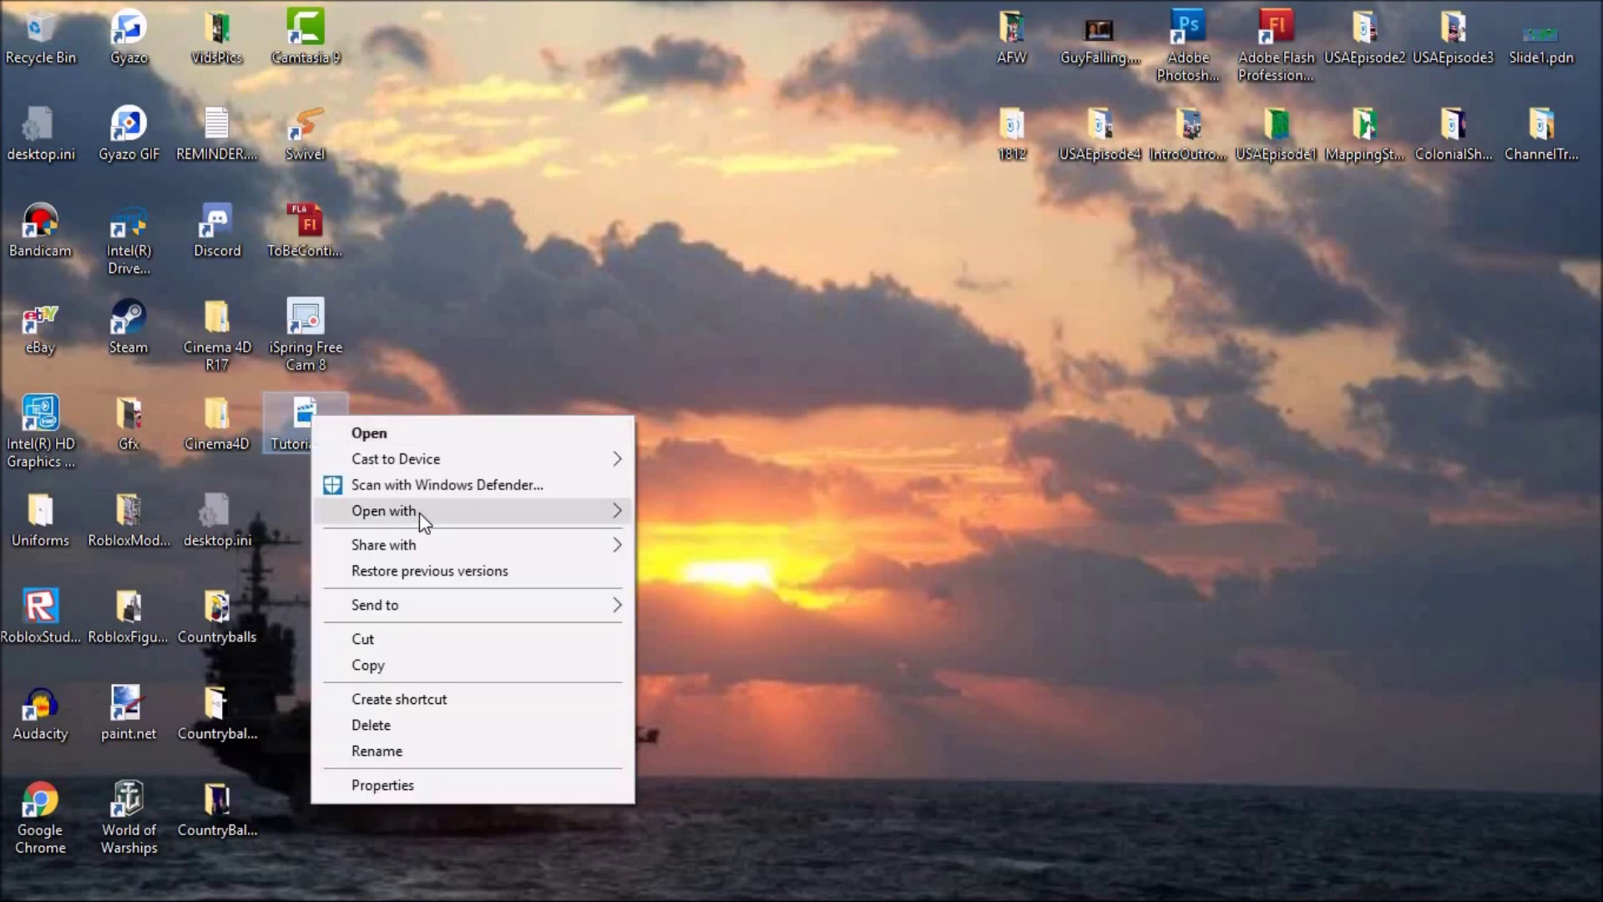
mouse_move(443, 512)
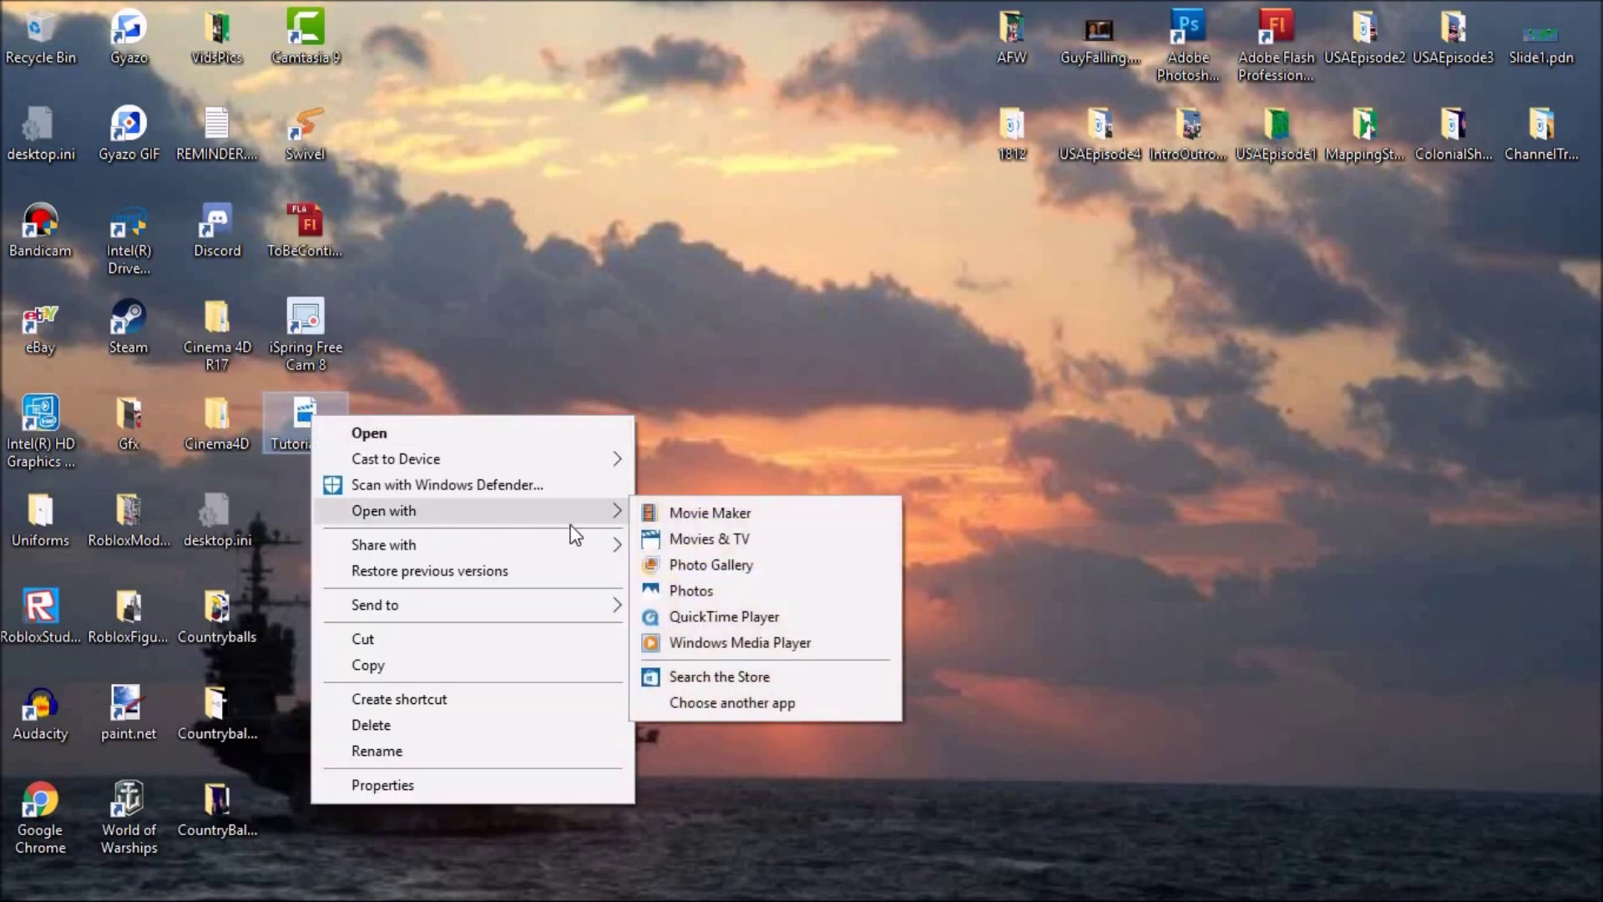
left_click(728, 524)
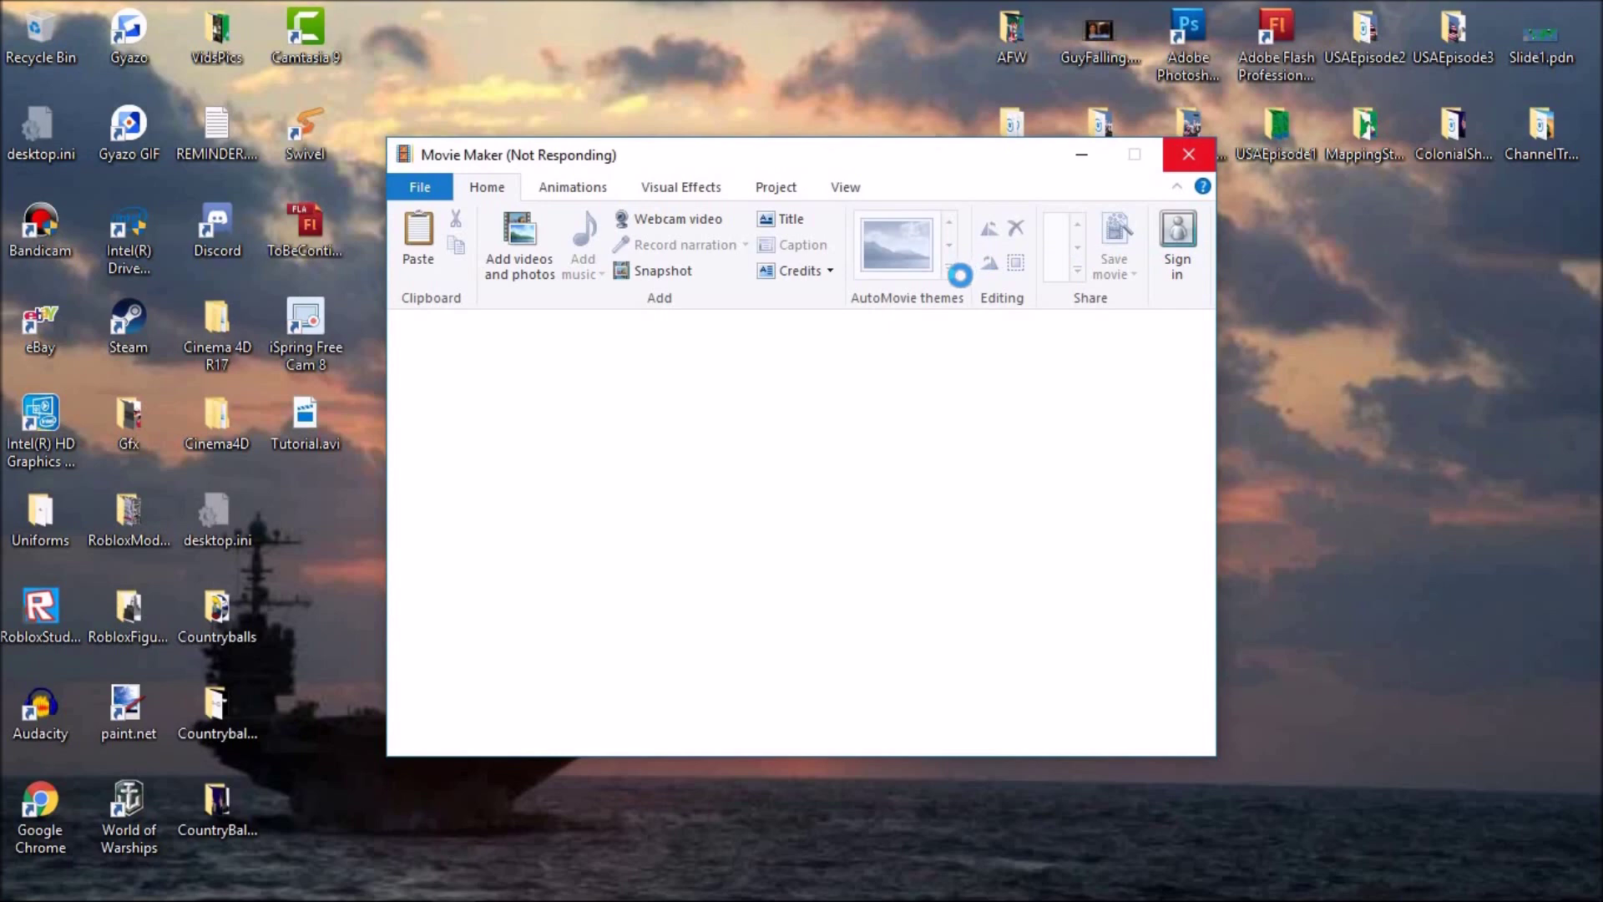
Maximize Movie Maker and play the USA ball clip full screen, then pause it
left_click(1134, 155)
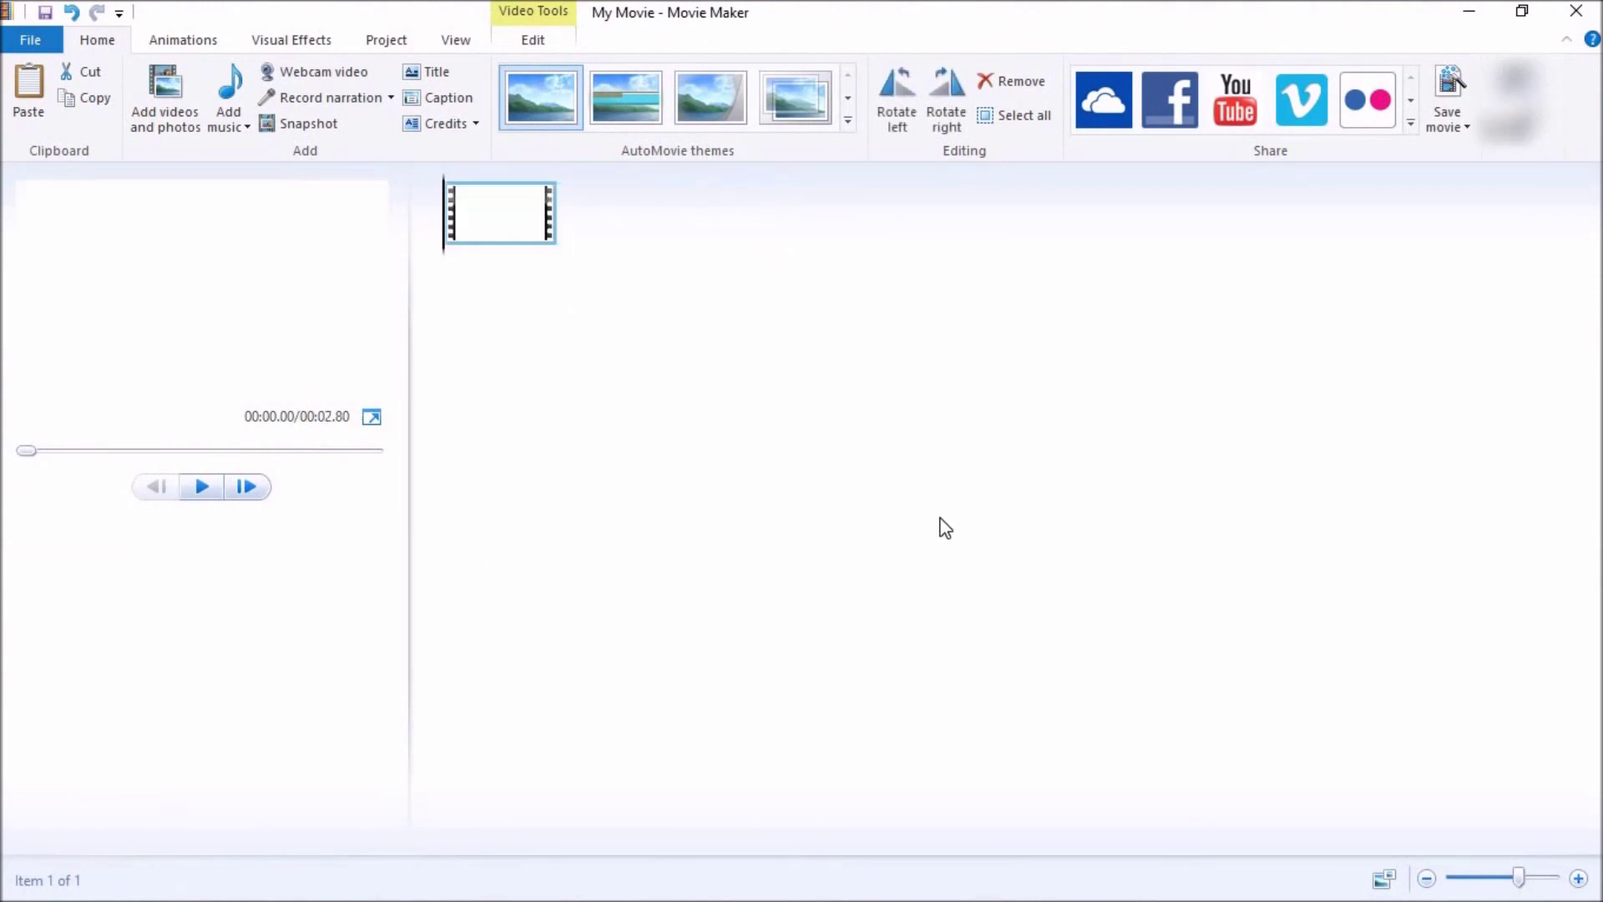
left_click(372, 416)
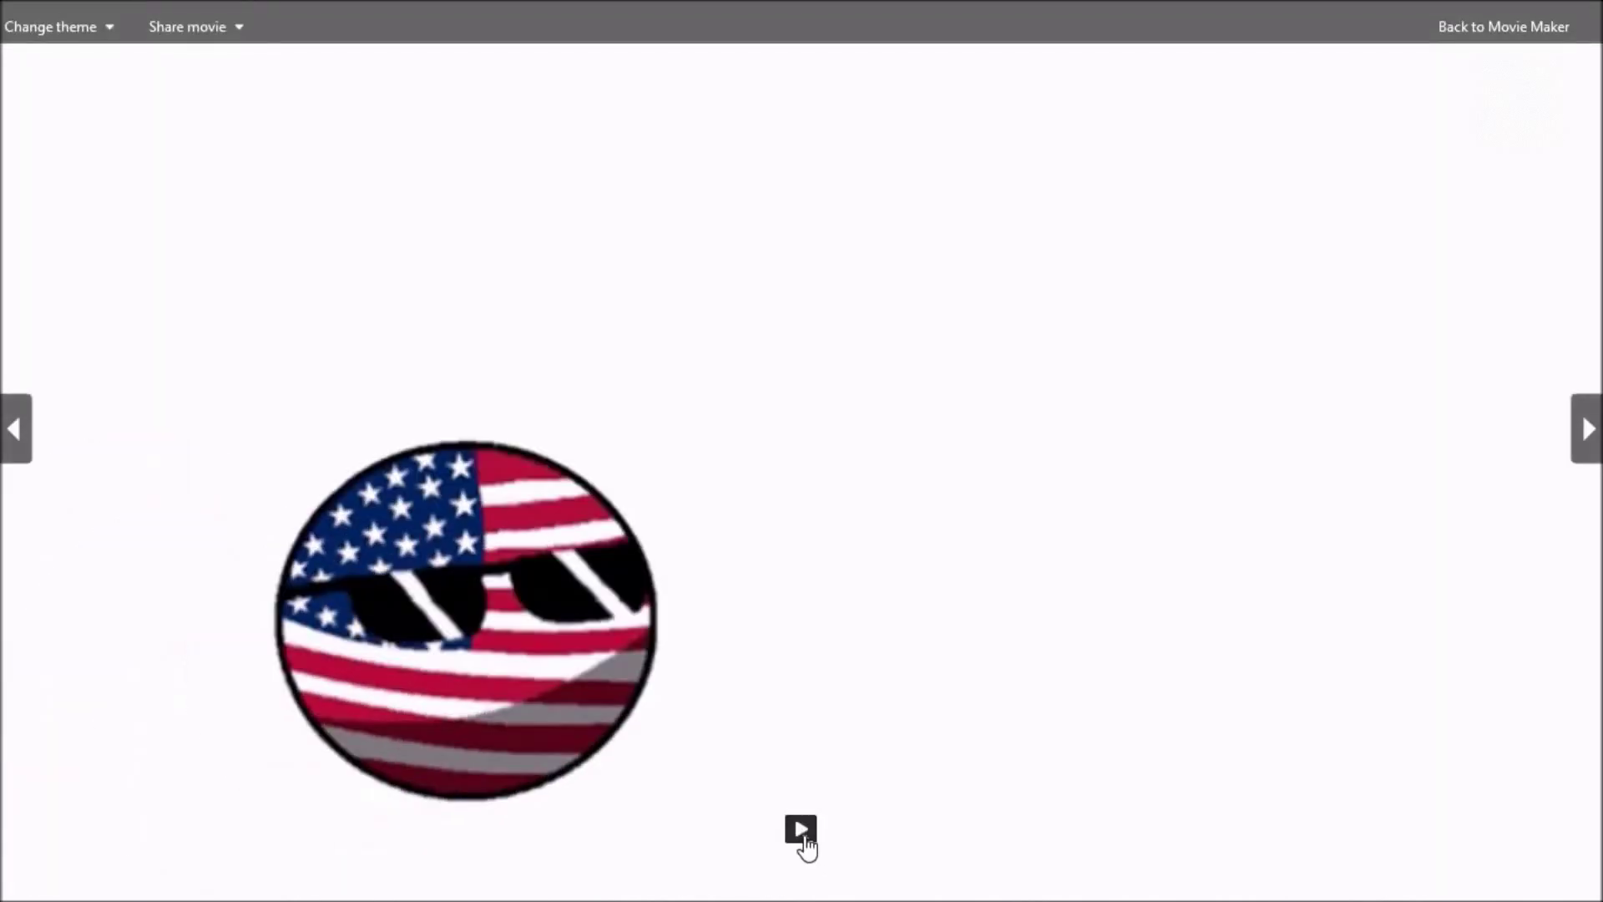
left_click(800, 829)
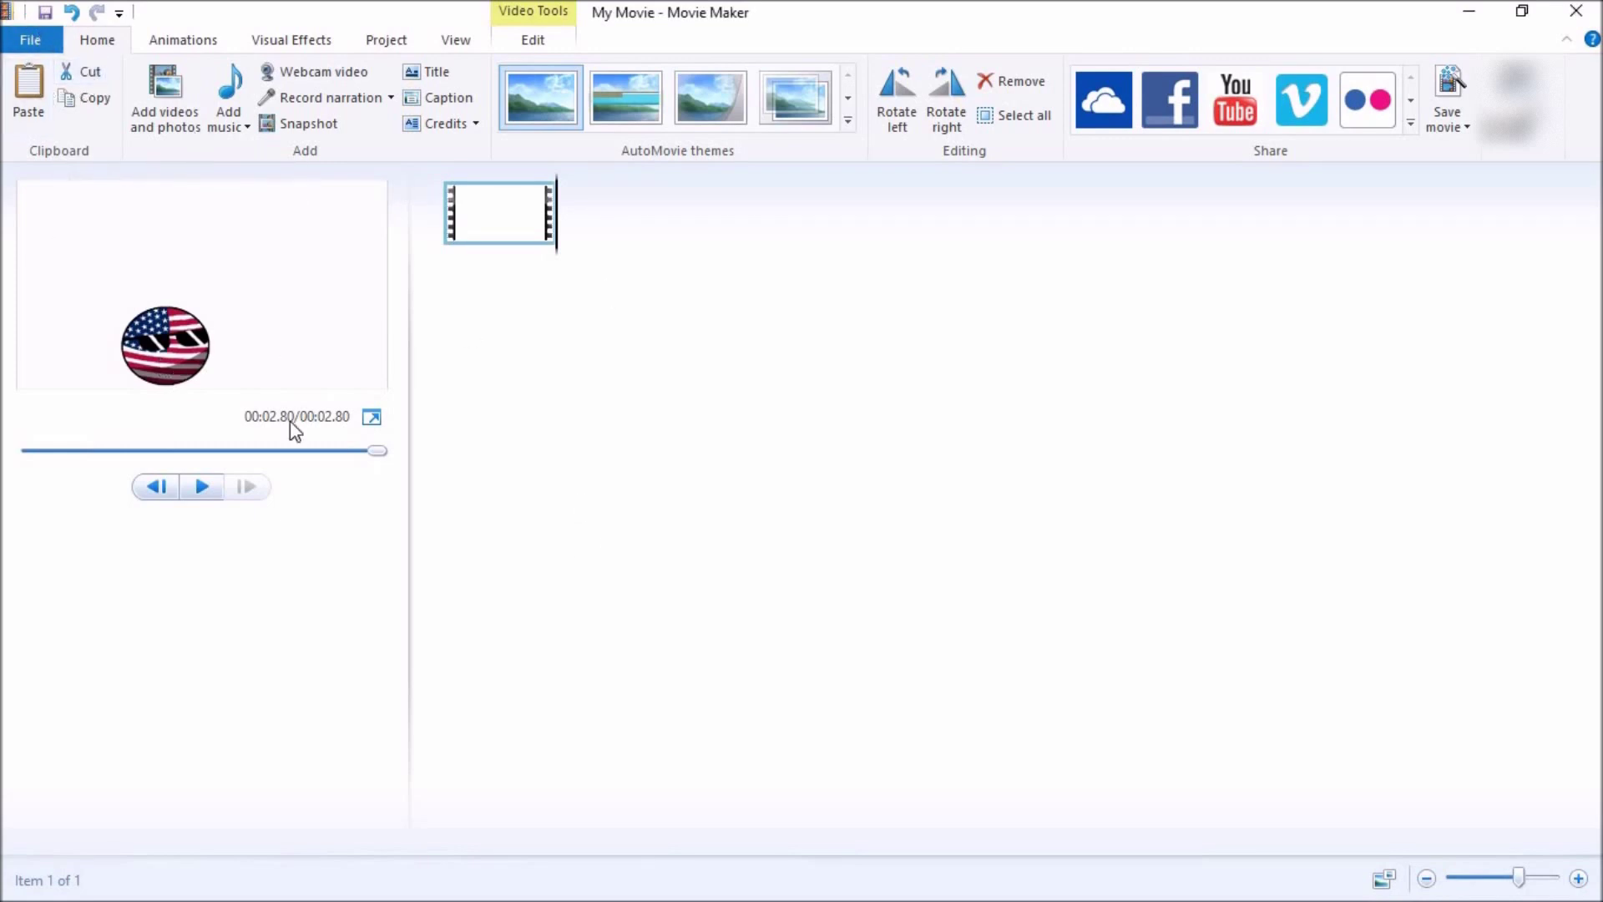
Save the movie for high-definition display as Tutorial in MPEG-4 format on the Desktop
left_click(37, 45)
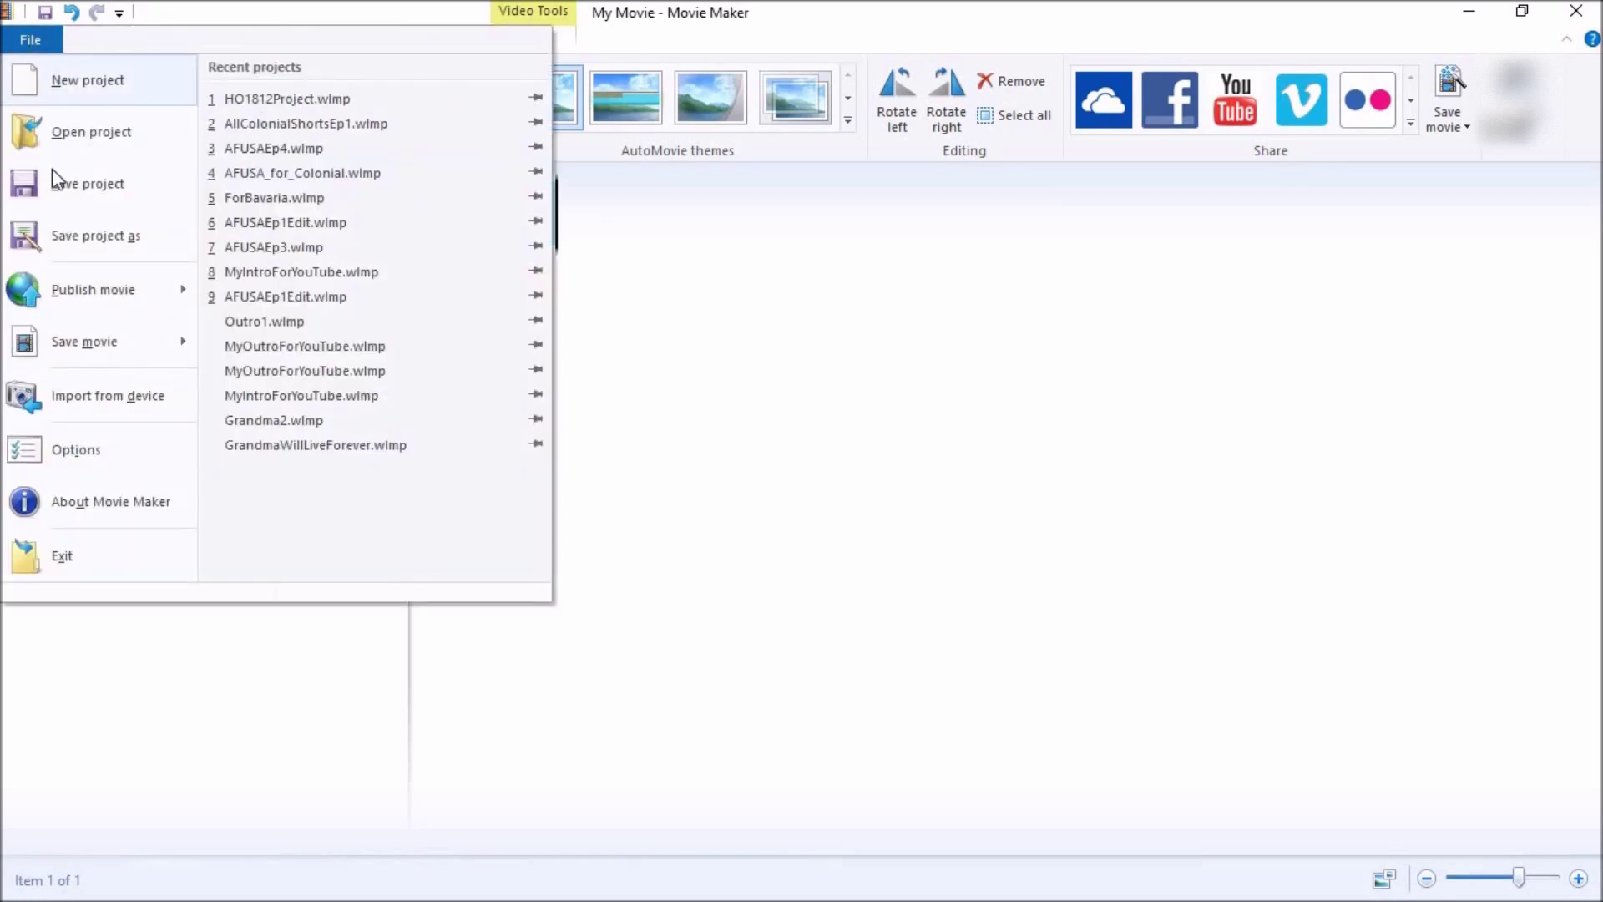
mouse_move(99, 361)
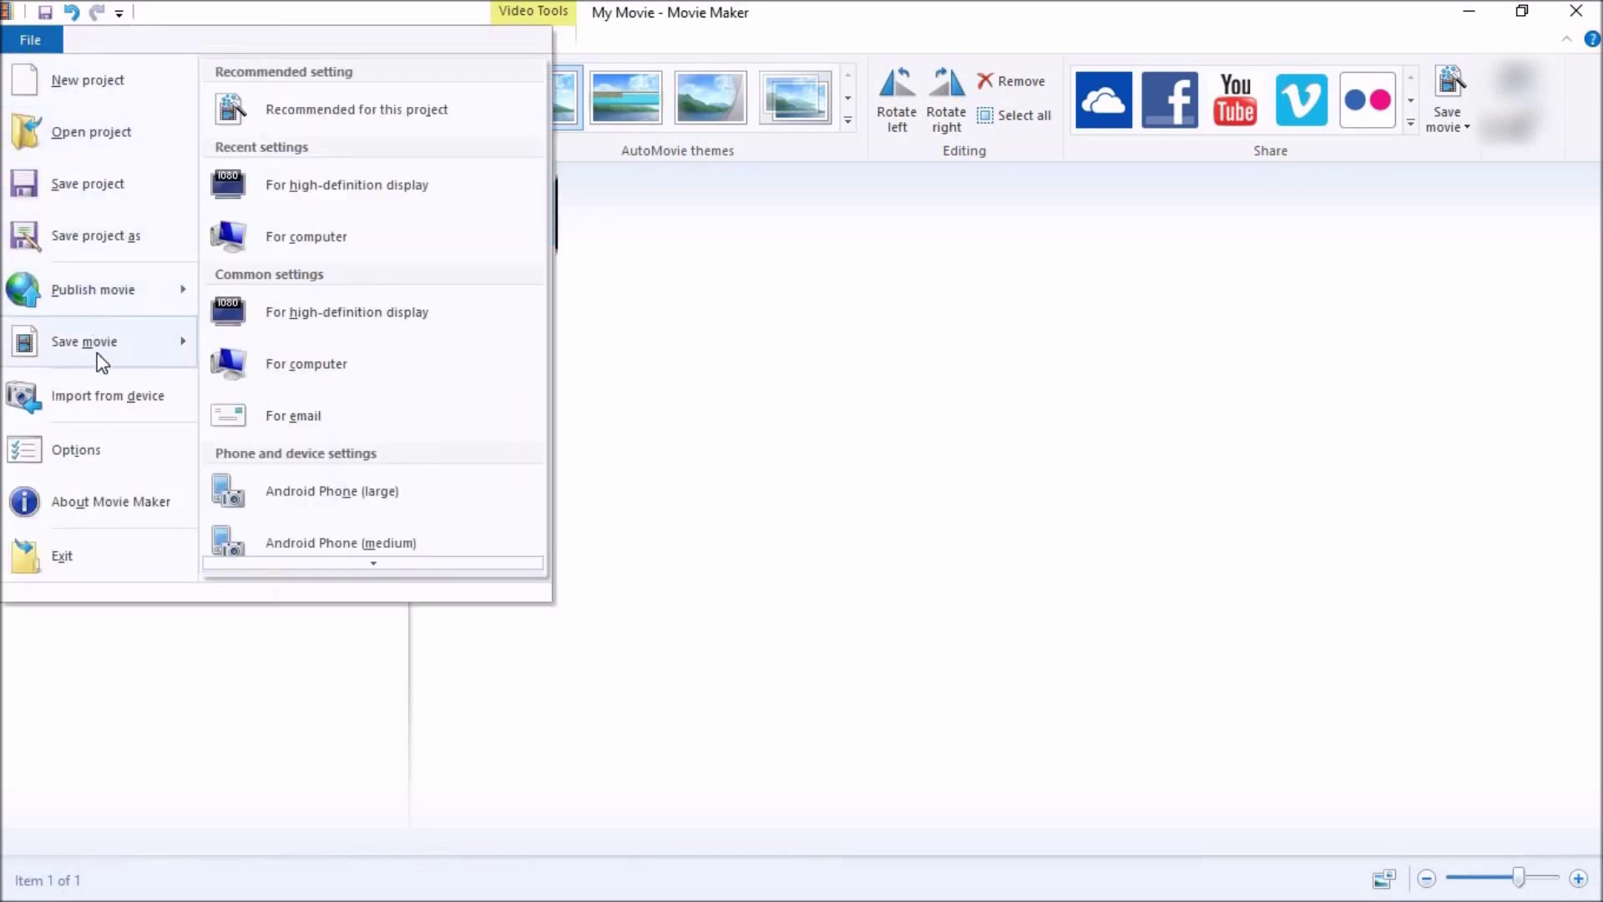
left_click(262, 323)
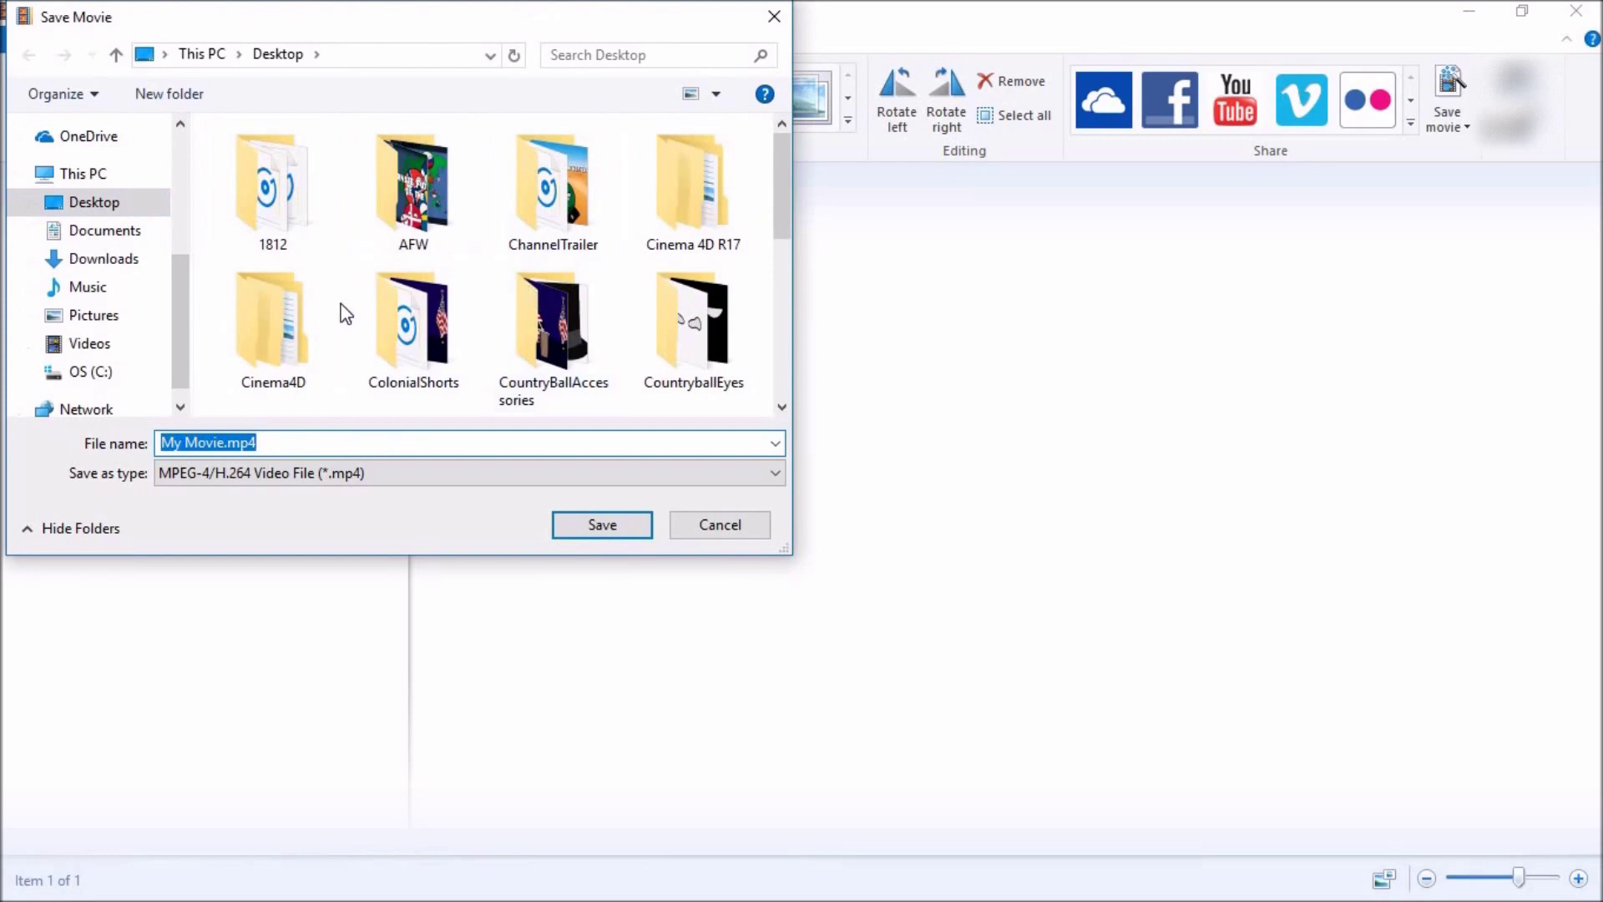
type("Tutorial")
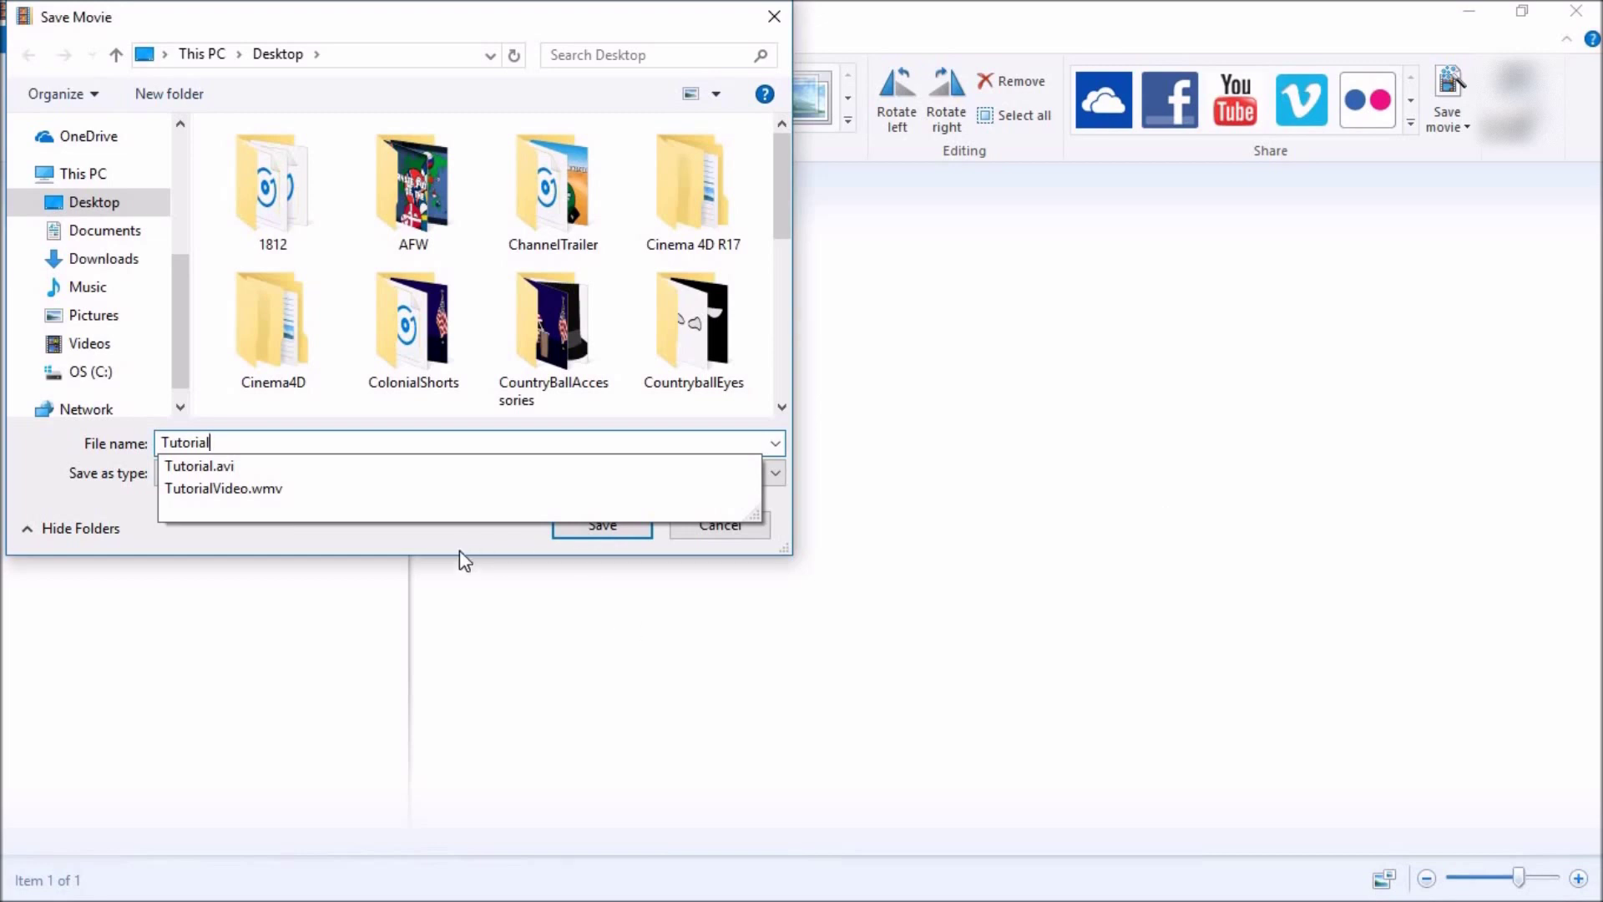
left_click(349, 502)
left_click(342, 483)
left_click(342, 482)
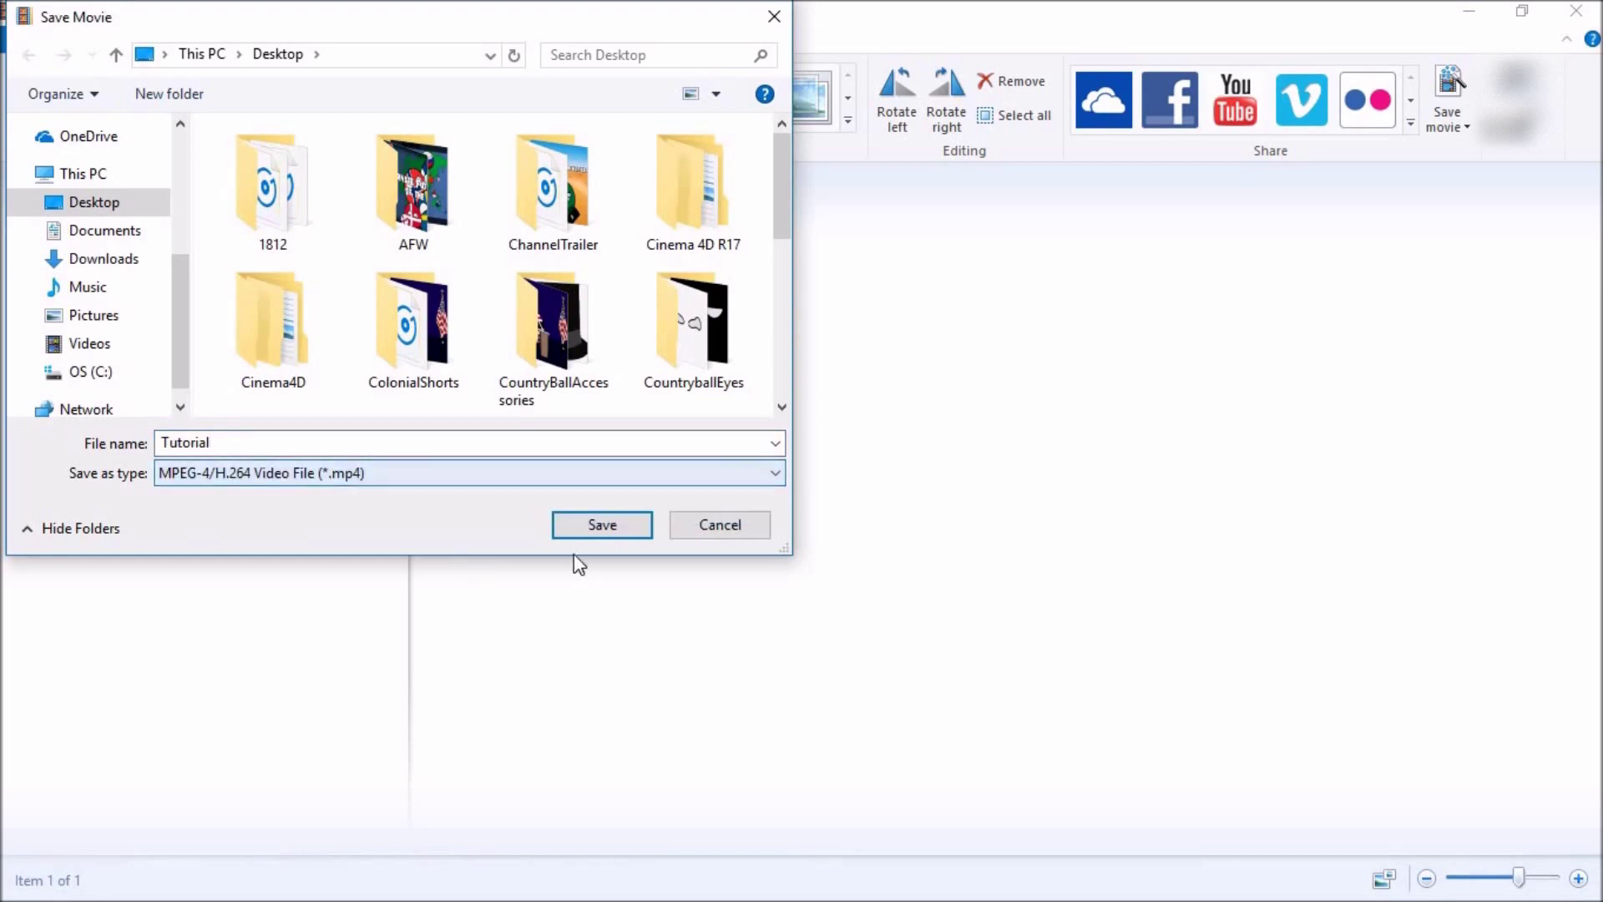
left_click(600, 528)
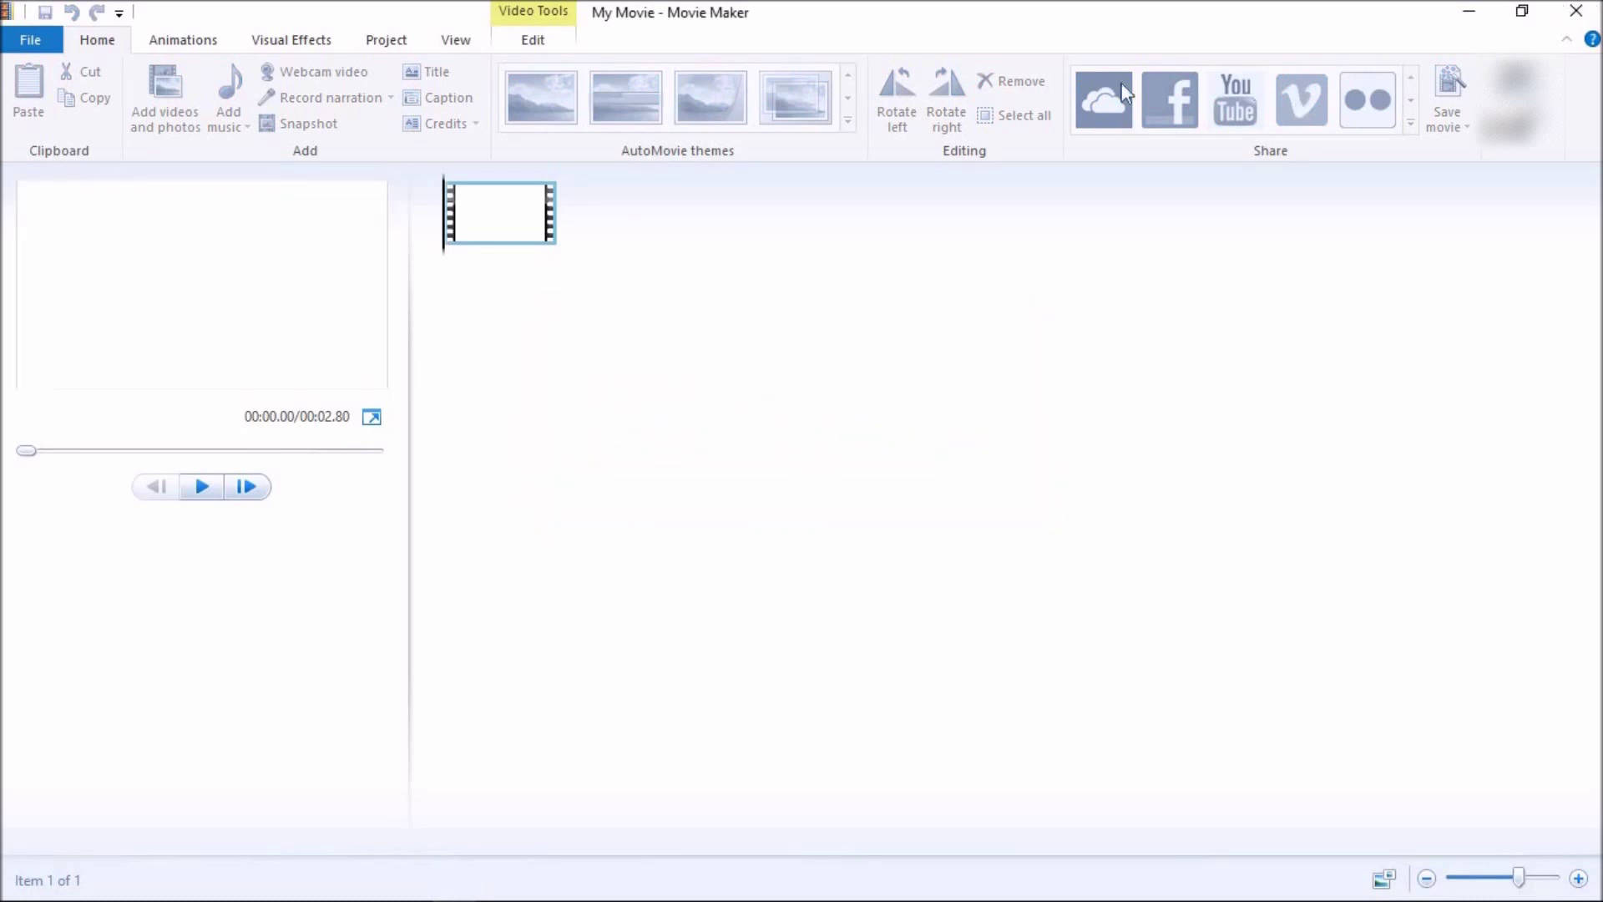
key("alt+Tab")
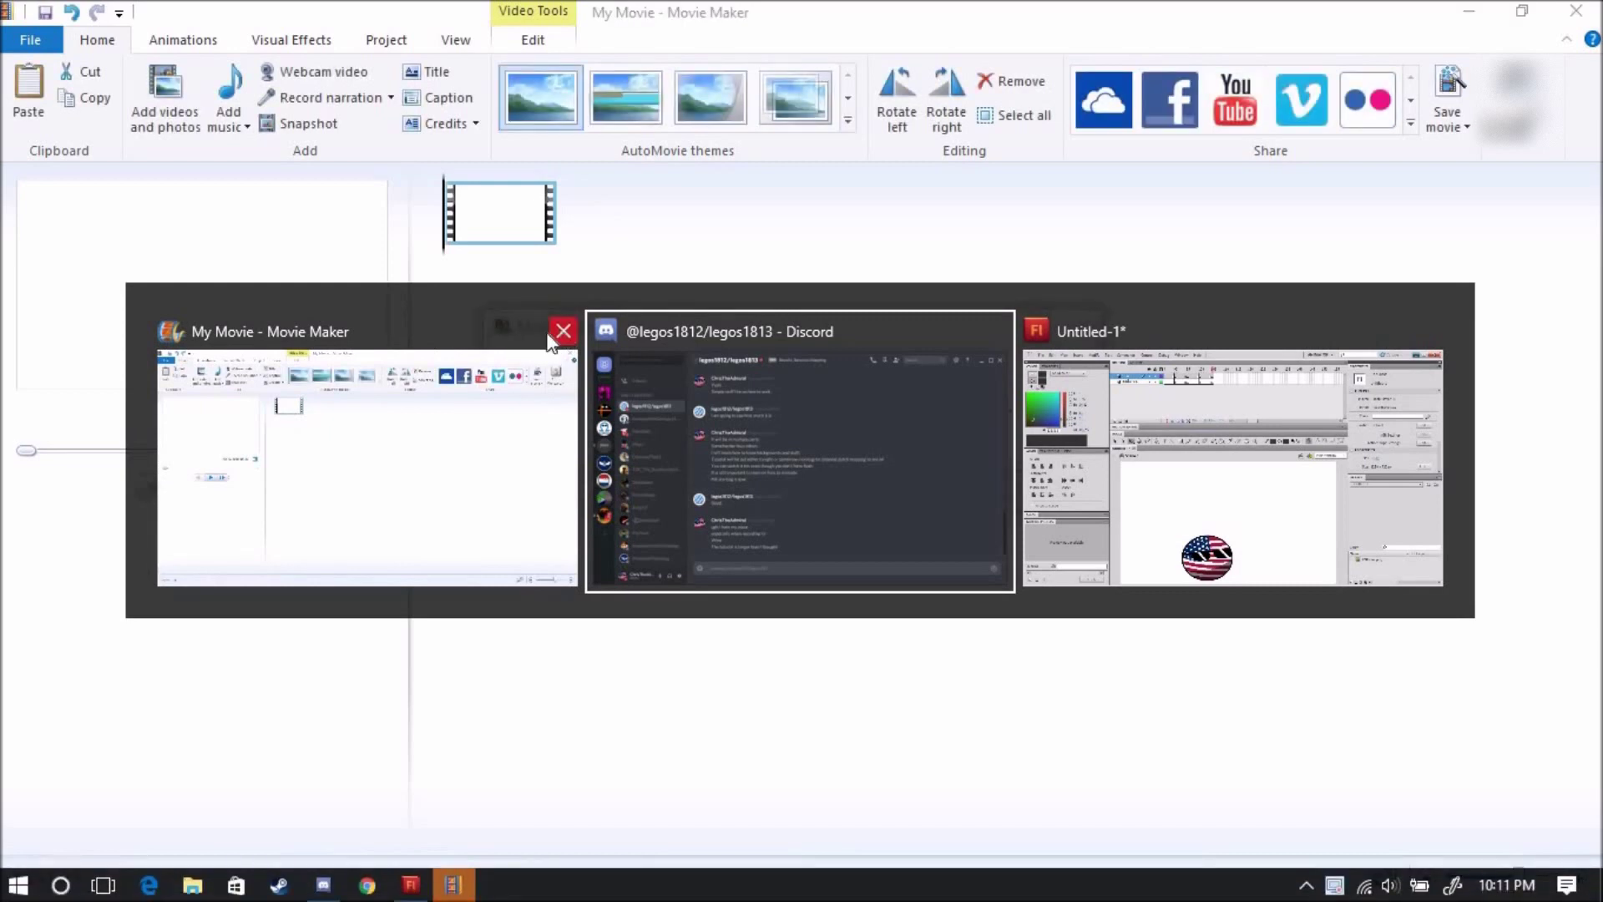
Play the saved Tutorial video in Movies & TV, then exit full screen and close the player
left_click(412, 493)
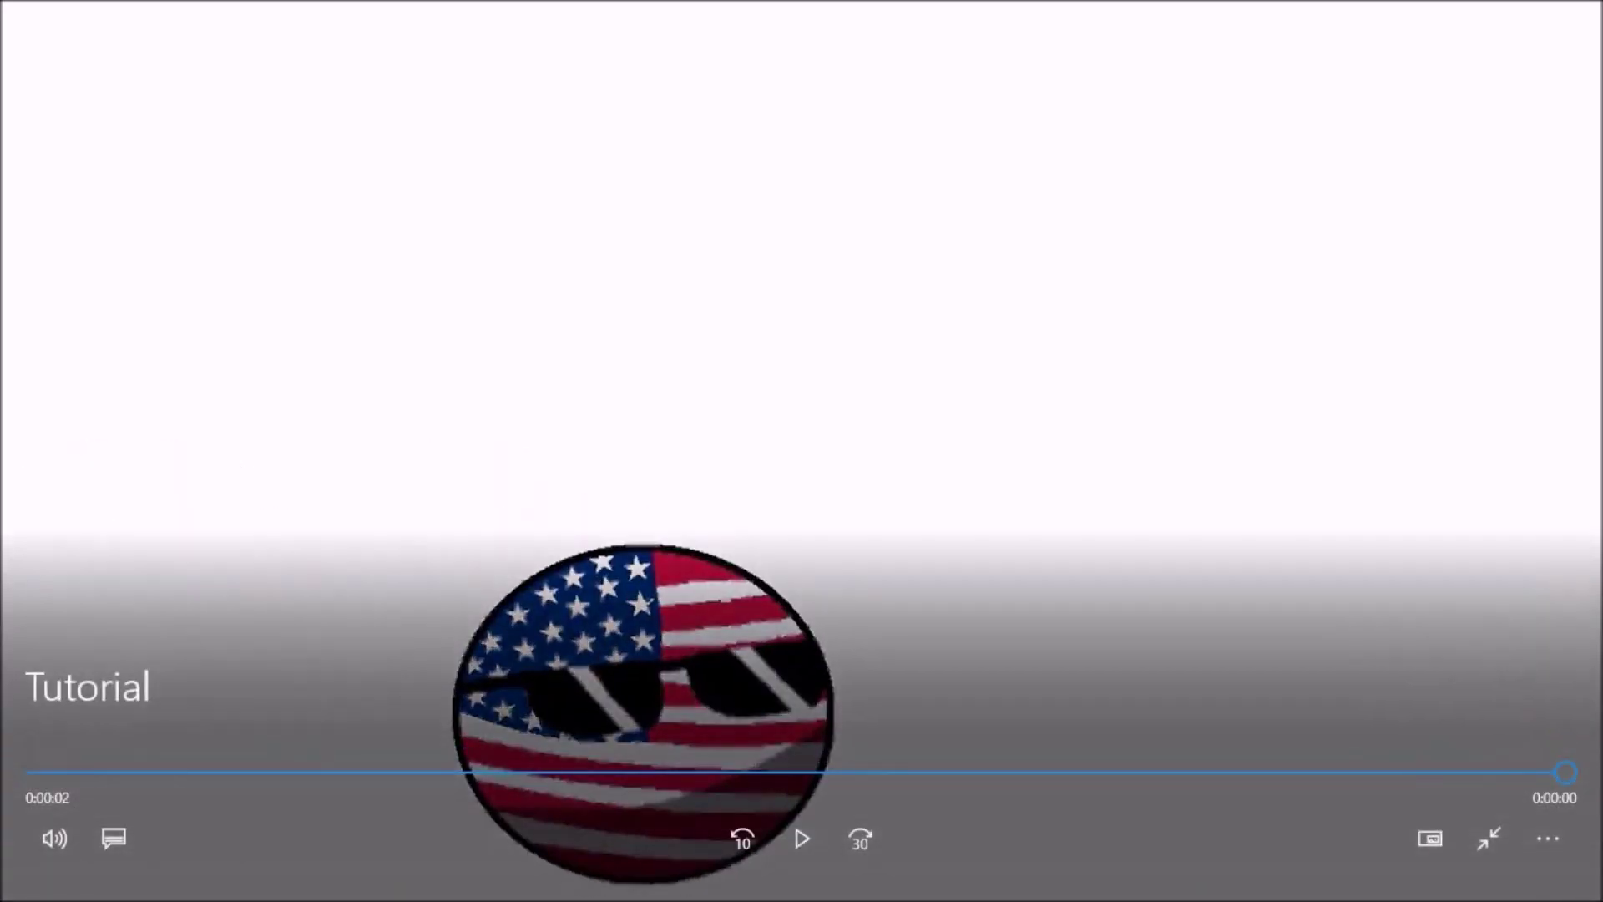
left_click(1497, 856)
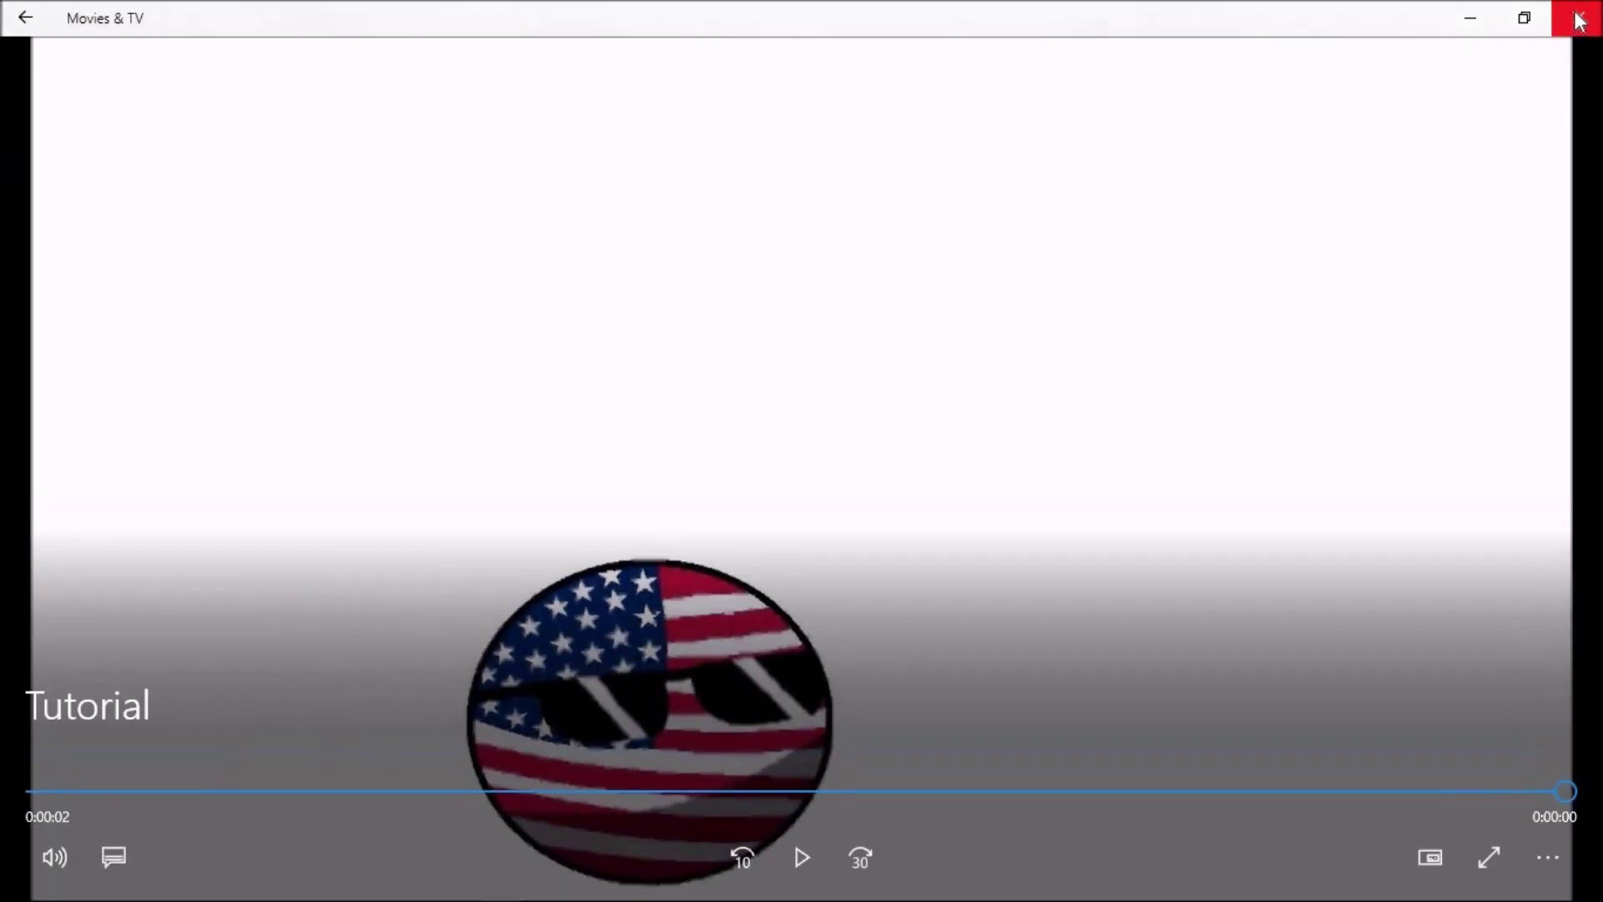
left_click(1579, 21)
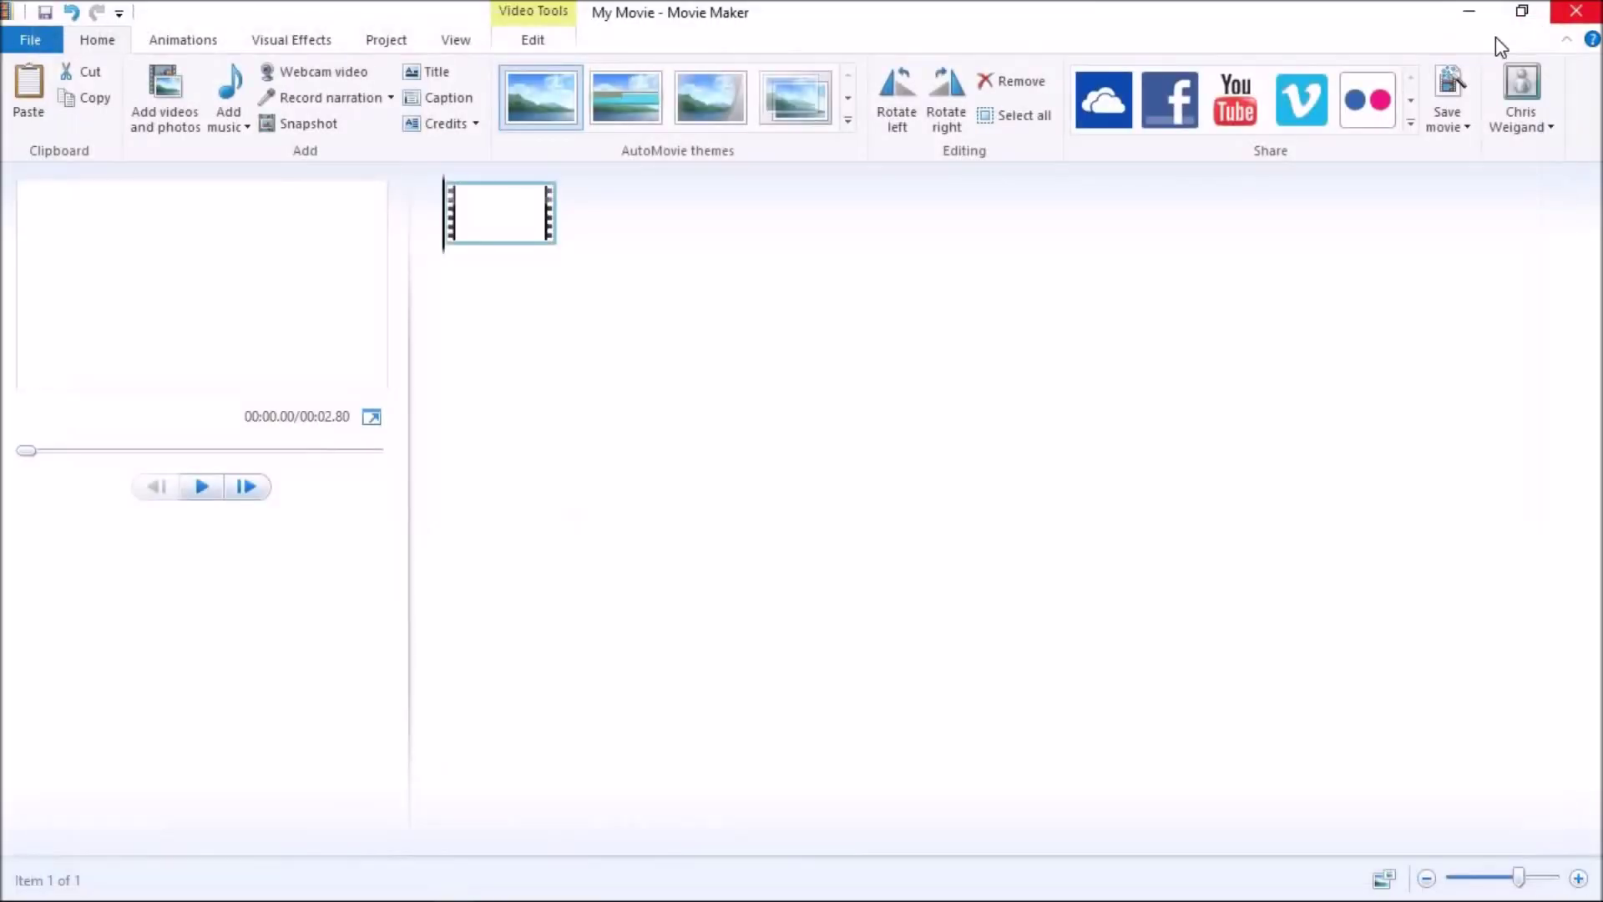
Close Movie Maker without saving My Movie, then drag selection boxes over the desktop
left_click(1576, 11)
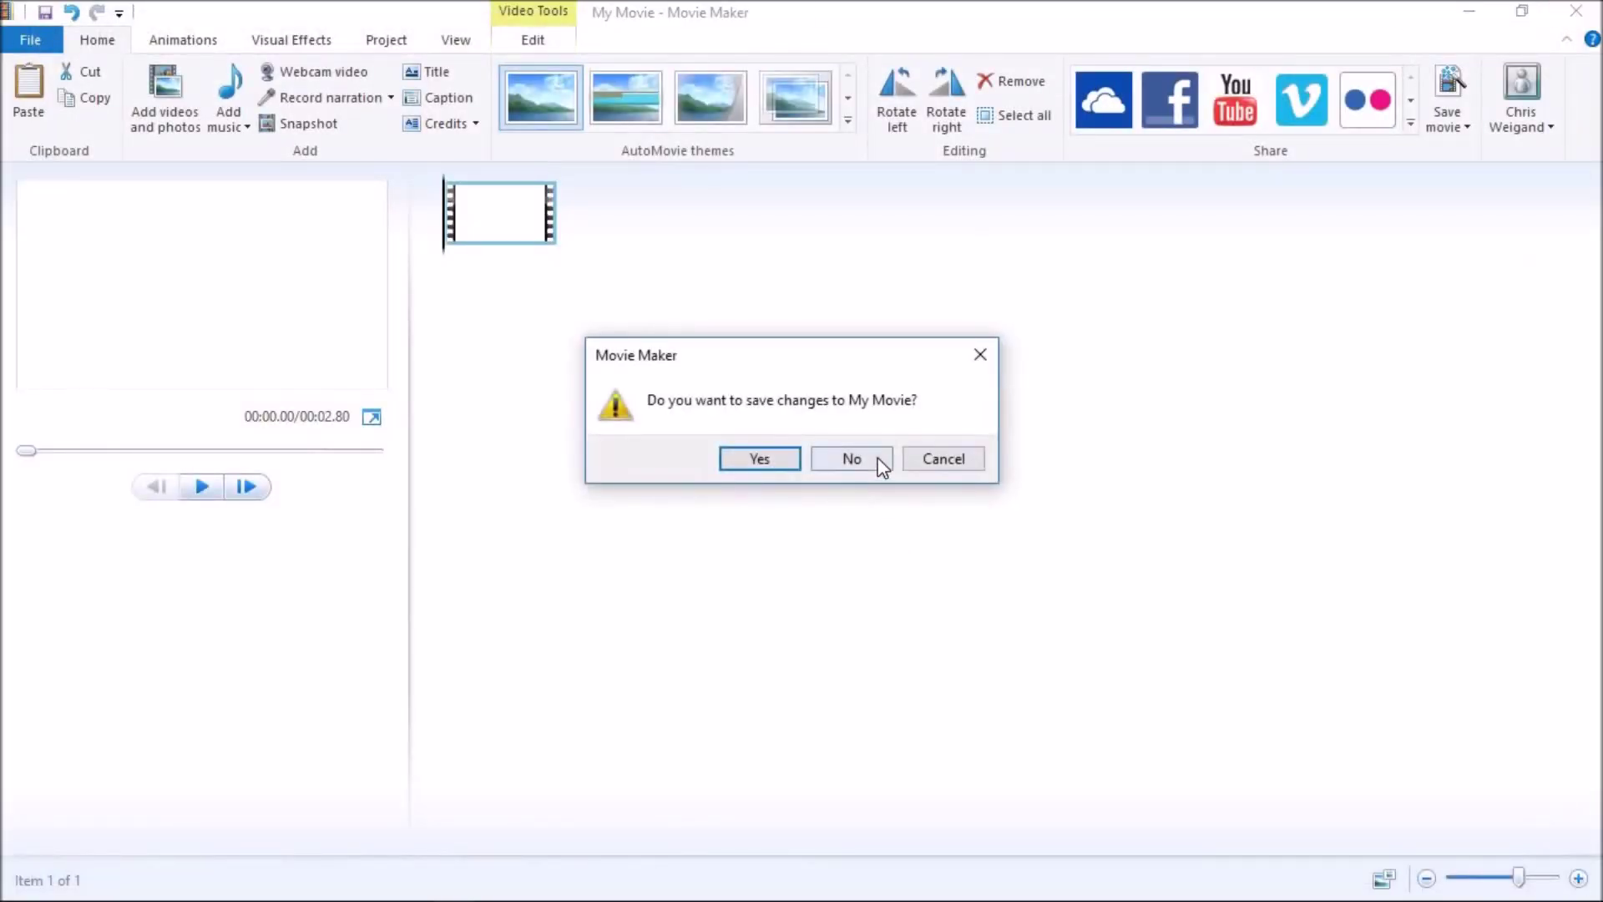
left_click(852, 459)
left_click_drag(601, 186, 658, 544)
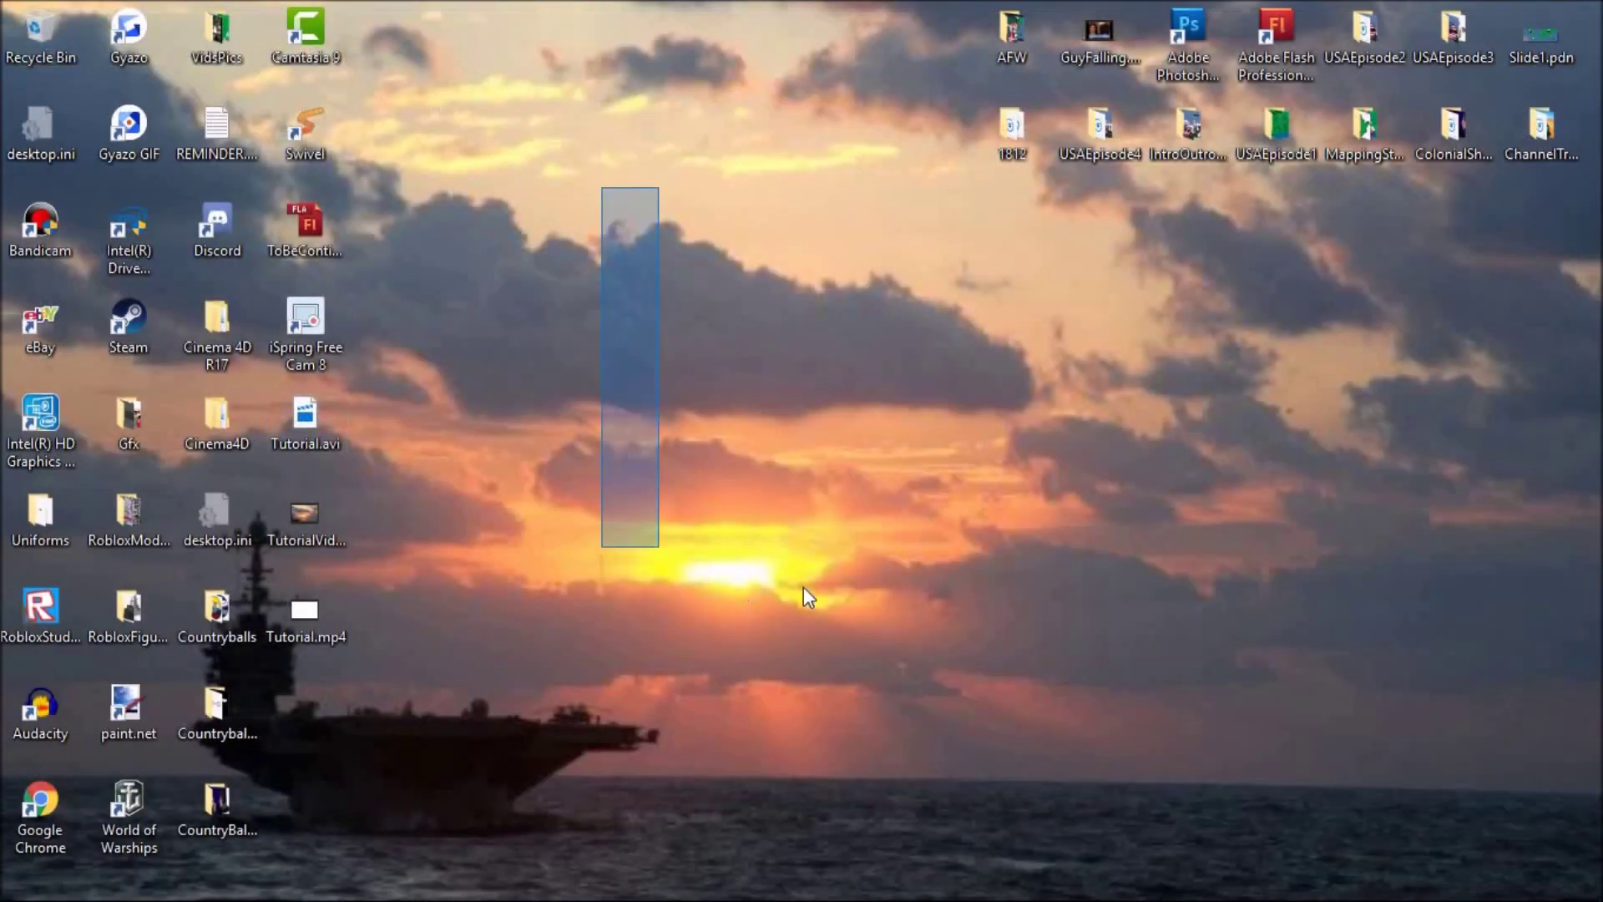
left_click_drag(683, 359, 1586, 889)
left_click_drag(491, 258, 1073, 668)
left_click_drag(448, 281, 1137, 695)
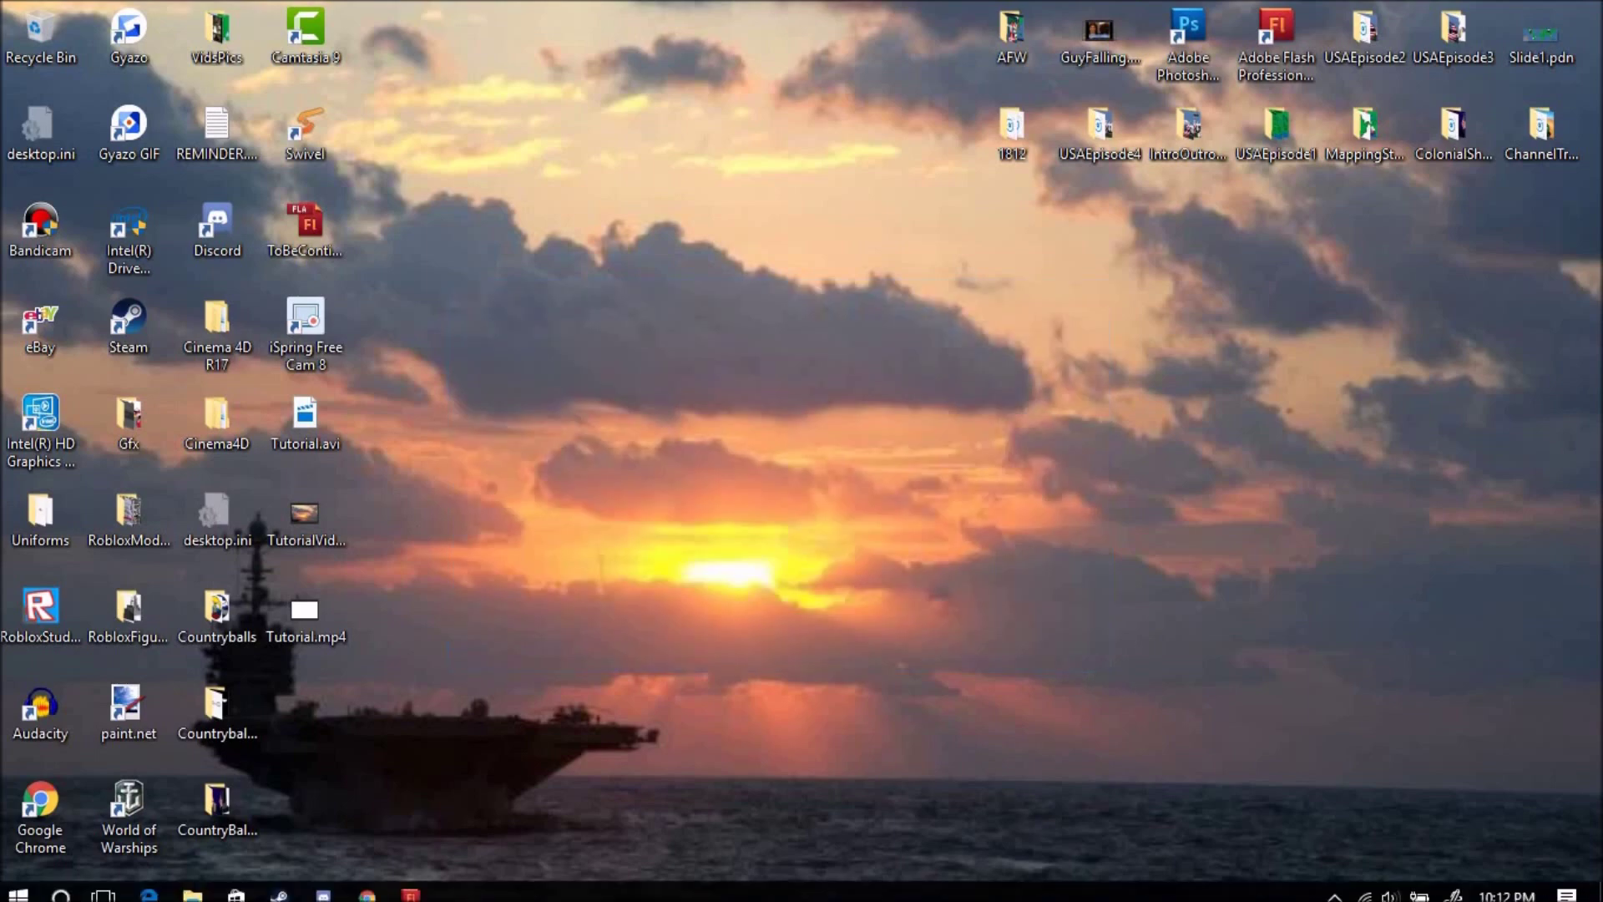